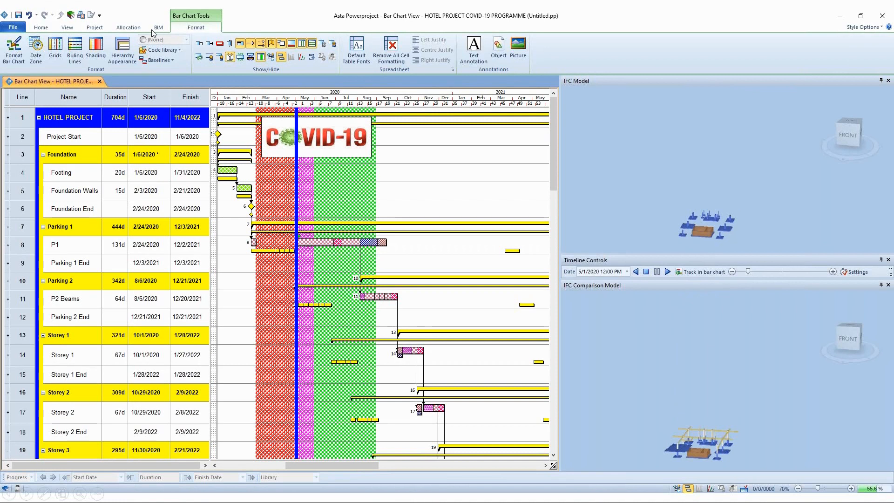
key(Left)
key(Left)
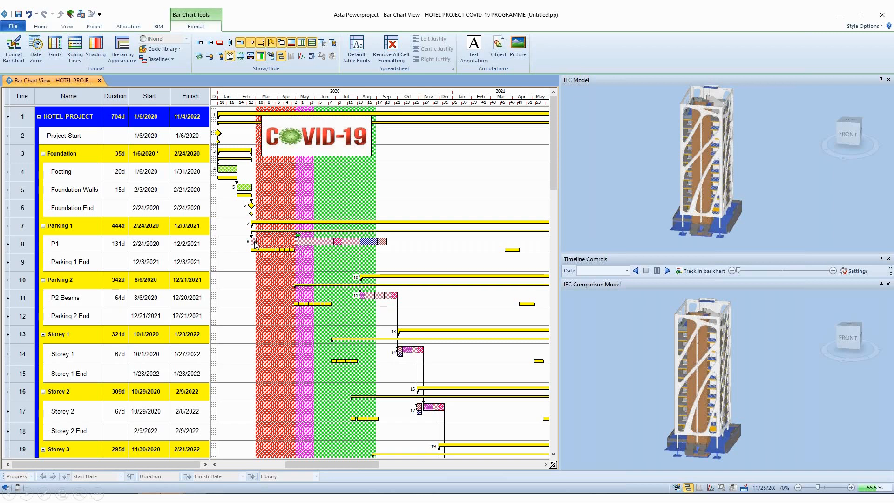
key(ctrl)
key(ctrl)
key(ctrl)
key(ctrl)
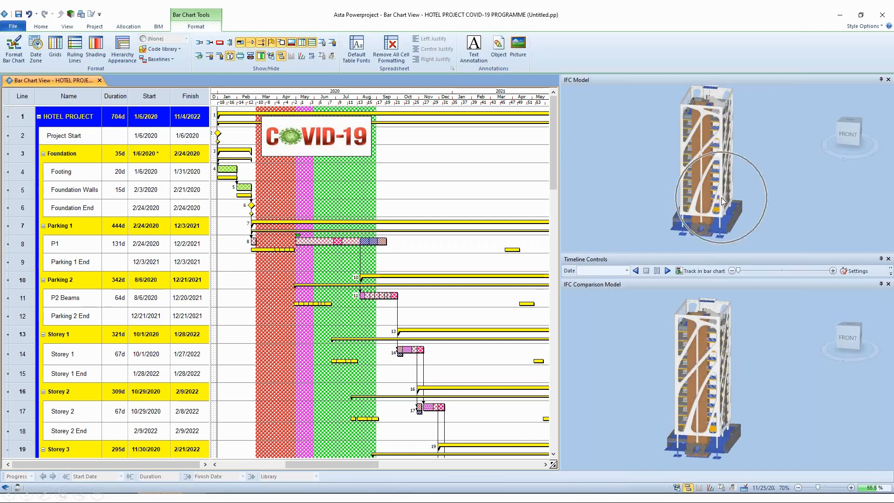
key(ctrl)
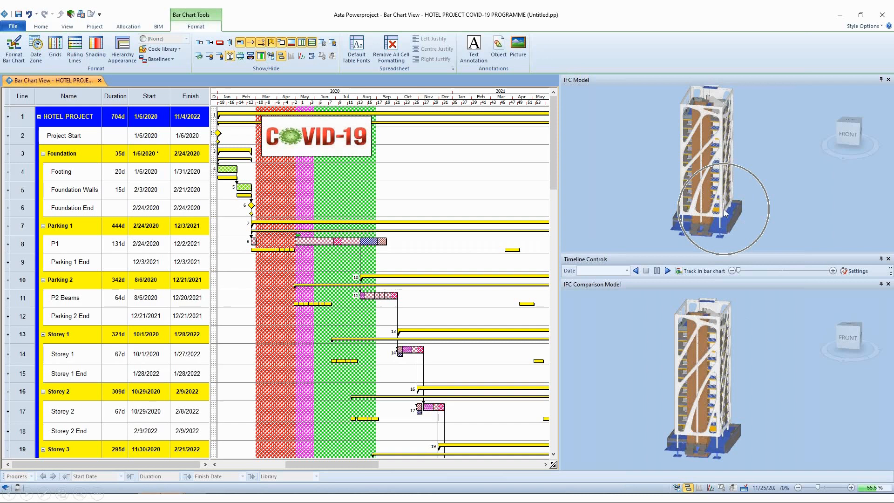
click(324, 251)
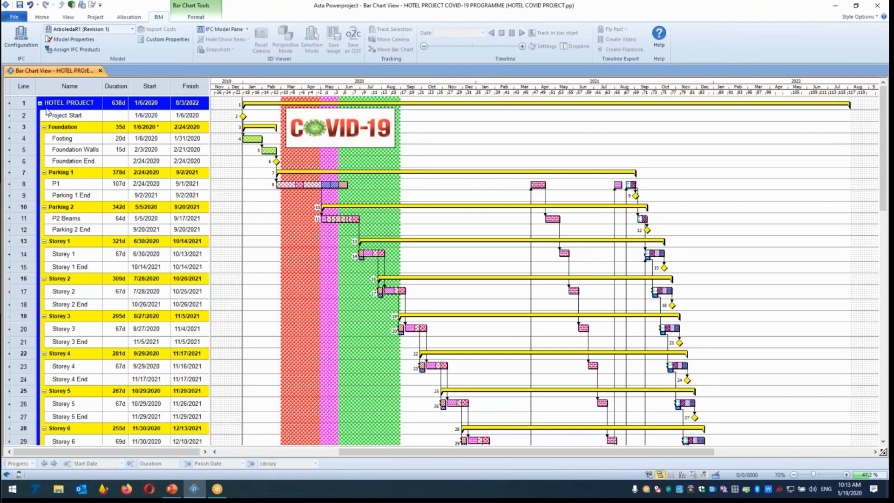
Examine the file types available for opening a project, including Primavera XER, and leave without opening a file.
click(13, 17)
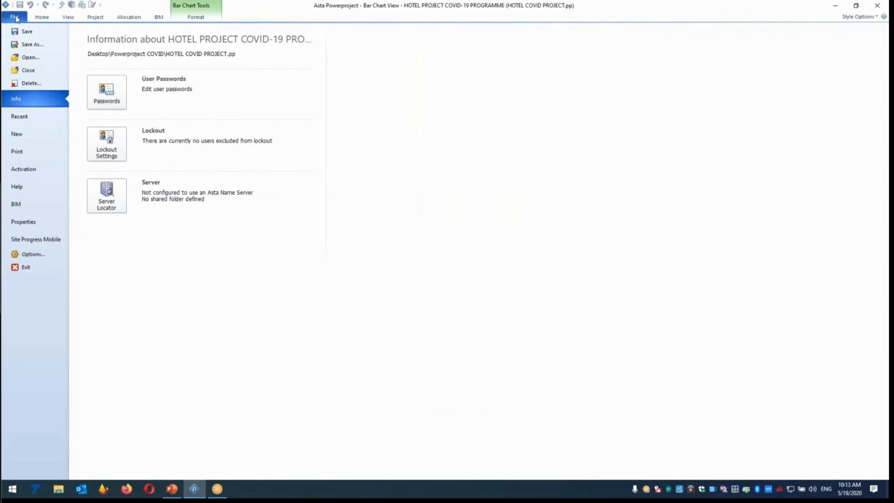
click(29, 57)
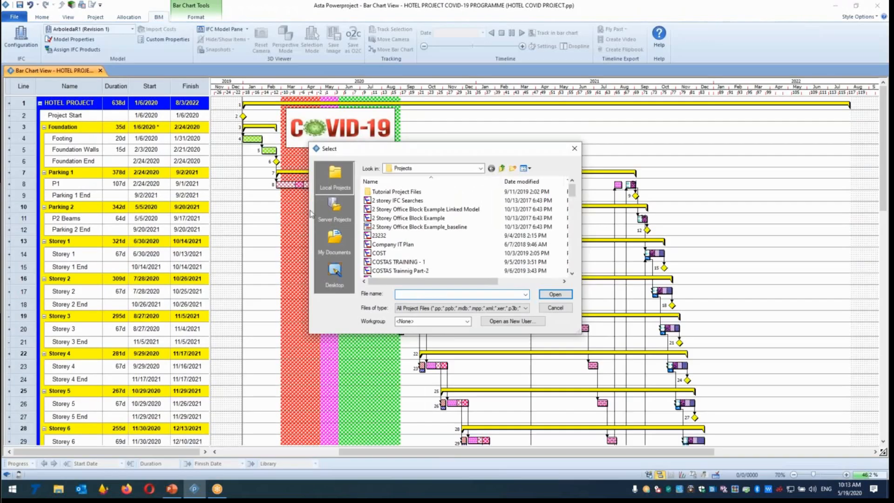
click(438, 309)
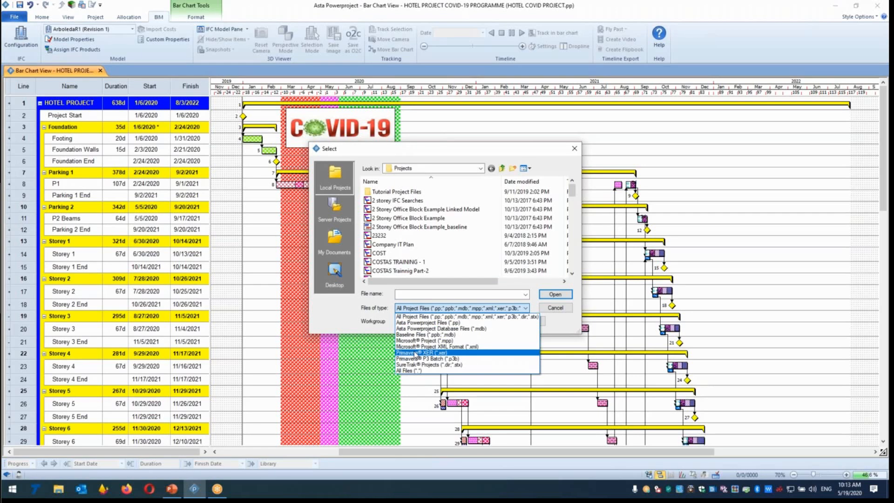
click(576, 149)
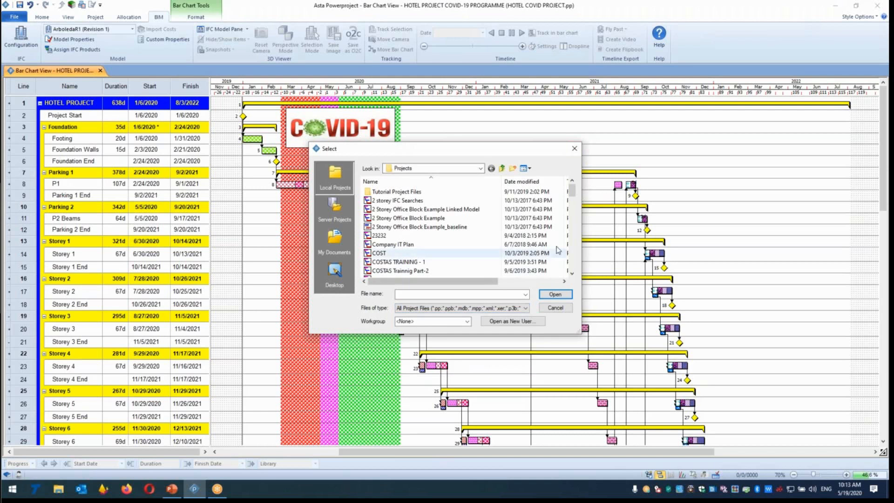
click(574, 148)
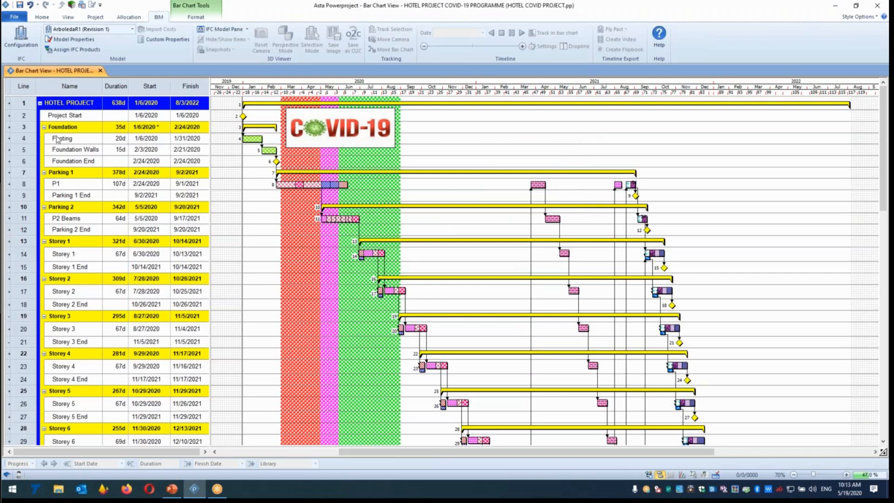
Show the IFC Model Pane alongside the hotel project's bar chart.
mouse_move(888, 118)
mouse_down()
mouse_move(888, 244)
mouse_move(883, 104)
mouse_up()
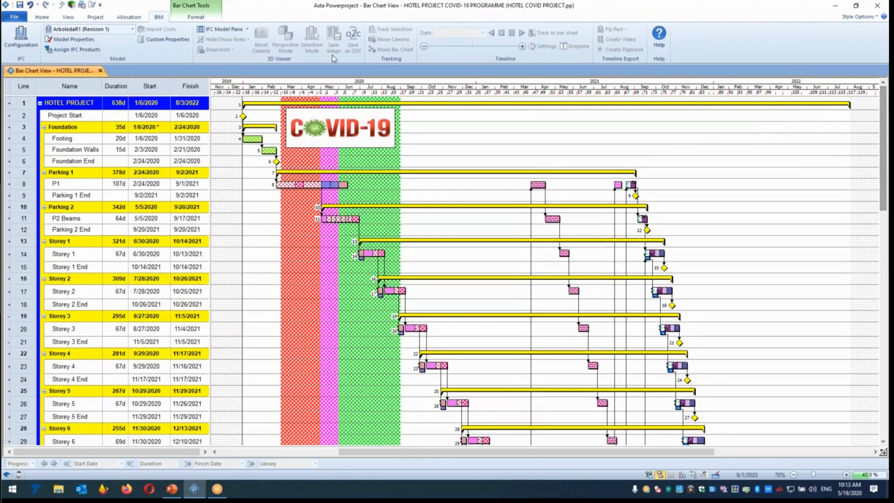
click(248, 31)
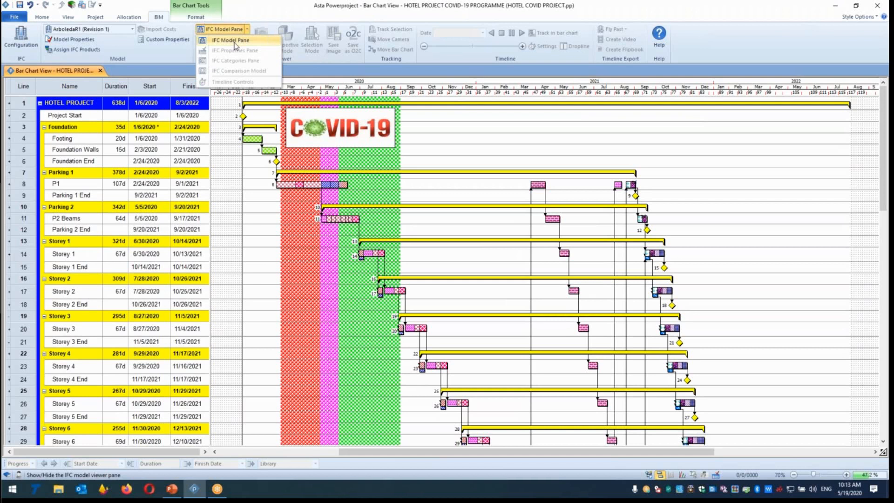
click(234, 43)
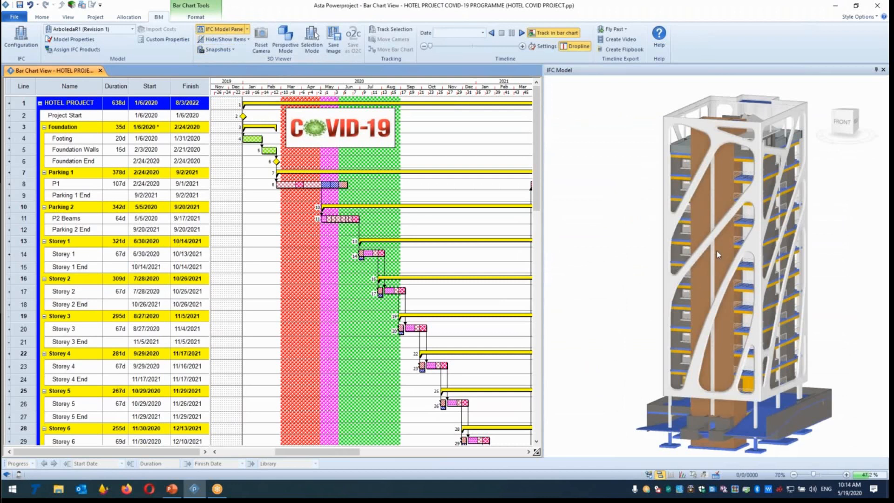
Play the construction timeline forwards and backwards to watch the building sequence, and stop it.
click(522, 34)
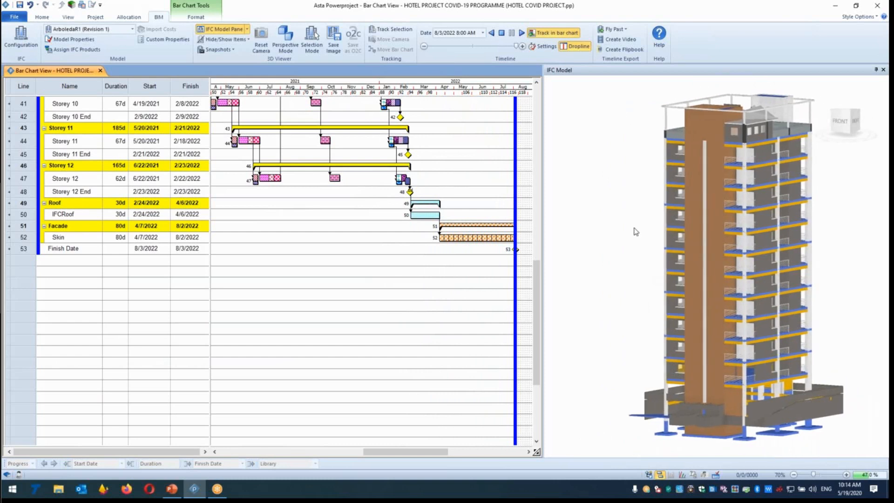
click(492, 33)
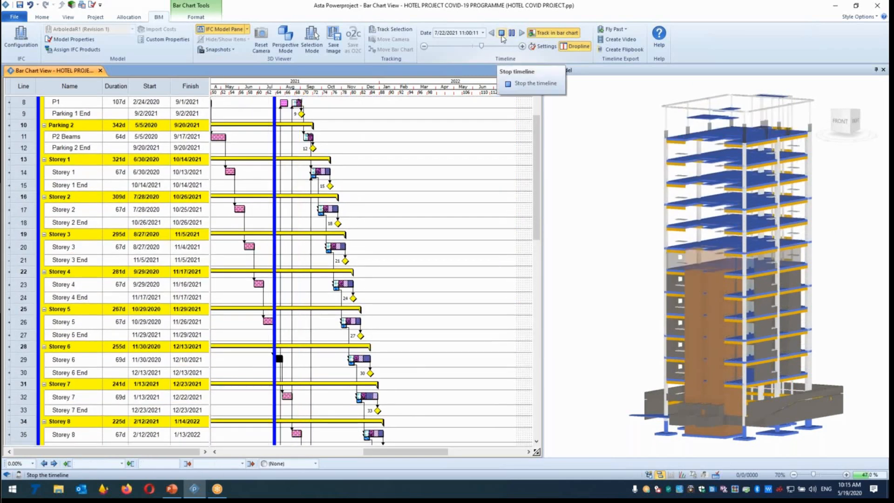
click(502, 33)
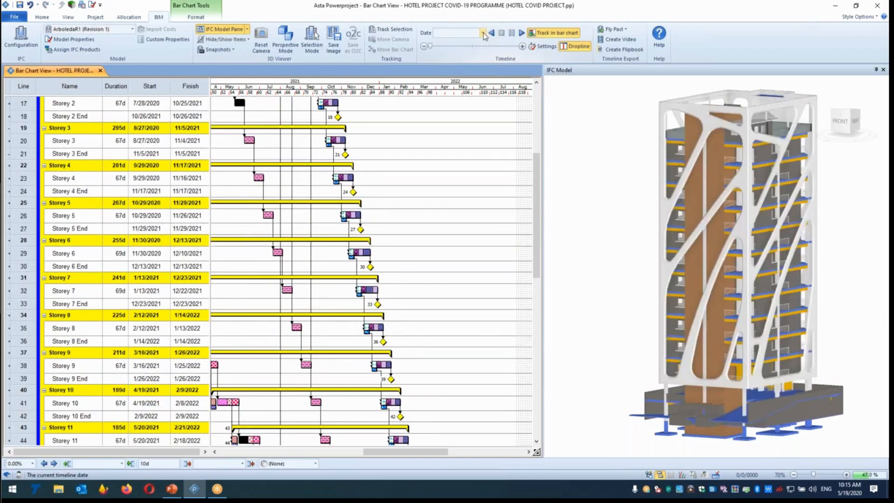
Set the timeline date to 3/1/2020 and view the bar chart's early 2020 tasks alongside the model.
click(483, 33)
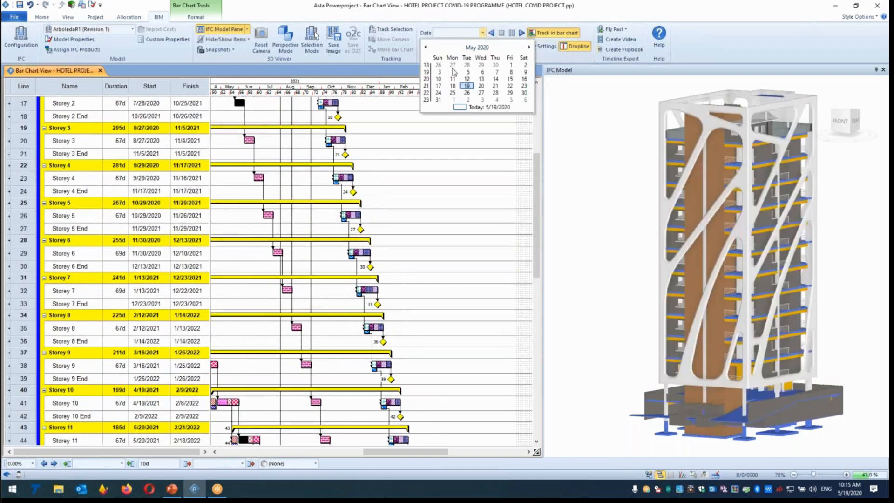
click(426, 48)
click(426, 48)
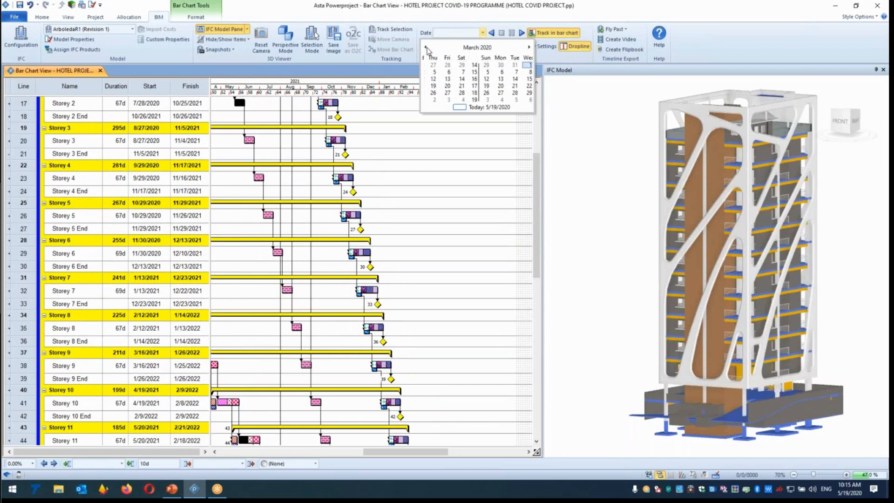
click(441, 72)
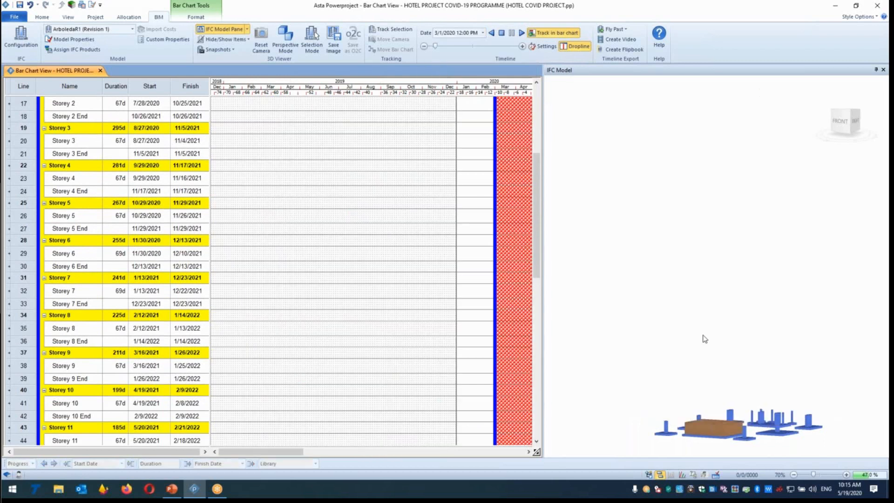
drag(539, 199, 539, 130)
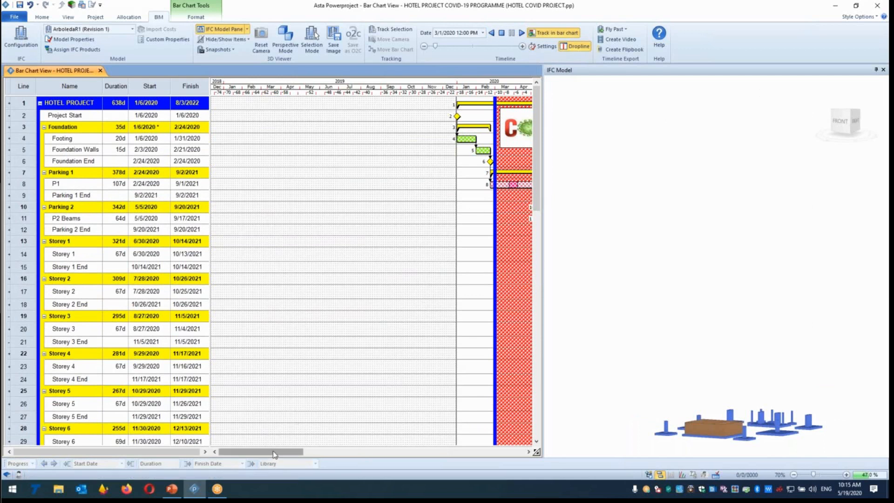
drag(276, 451, 332, 452)
click(274, 172)
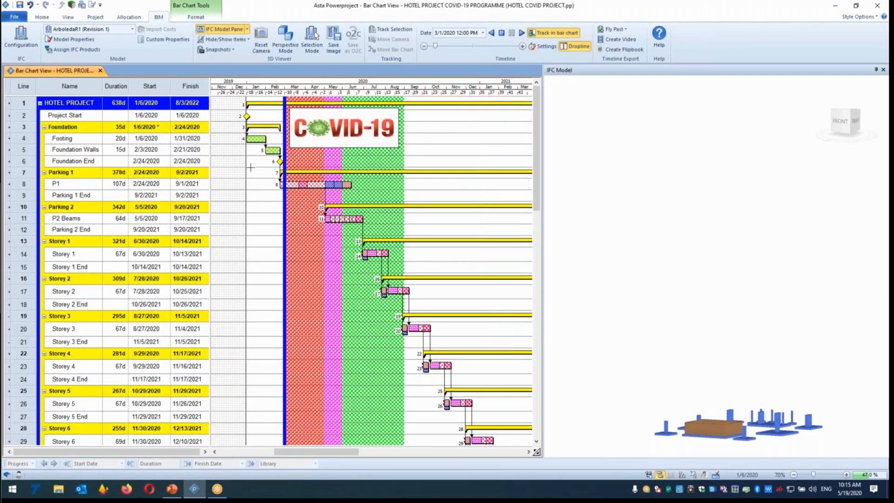
click(747, 418)
Set the timeline date to 4/1/2020 to view the model's construction state in the red COVID-19 period.
click(483, 32)
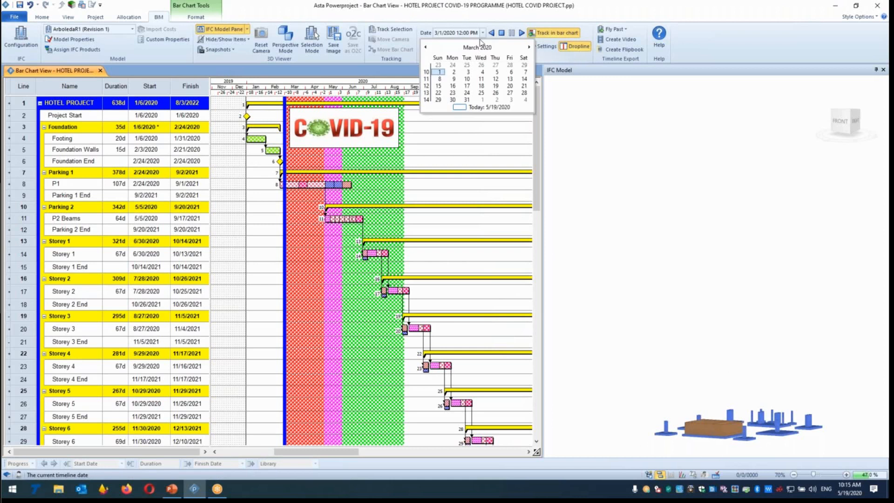
click(529, 47)
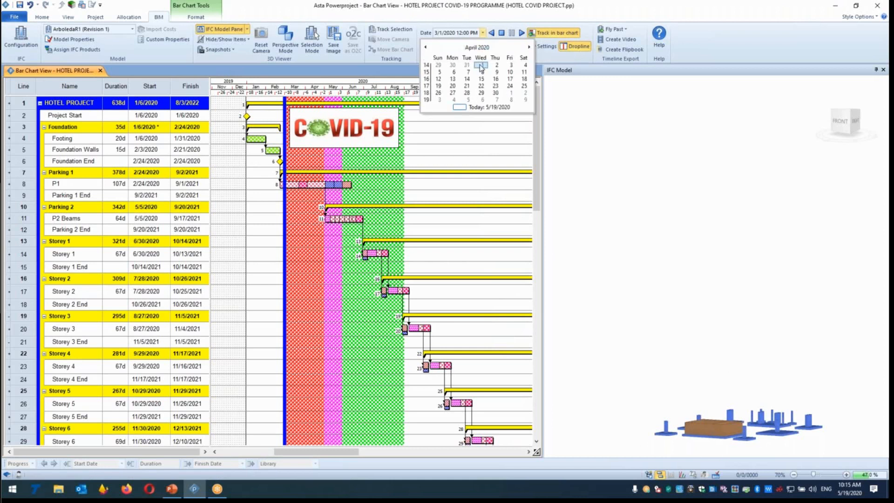
click(481, 66)
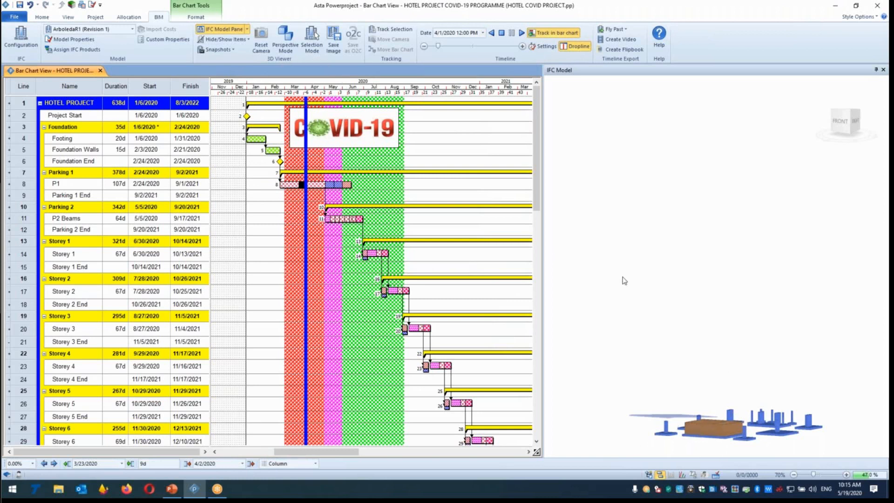
Advance the timeline date to 5/30/2020 and to 6/30/2020 to compare the model's construction states.
click(483, 33)
click(529, 47)
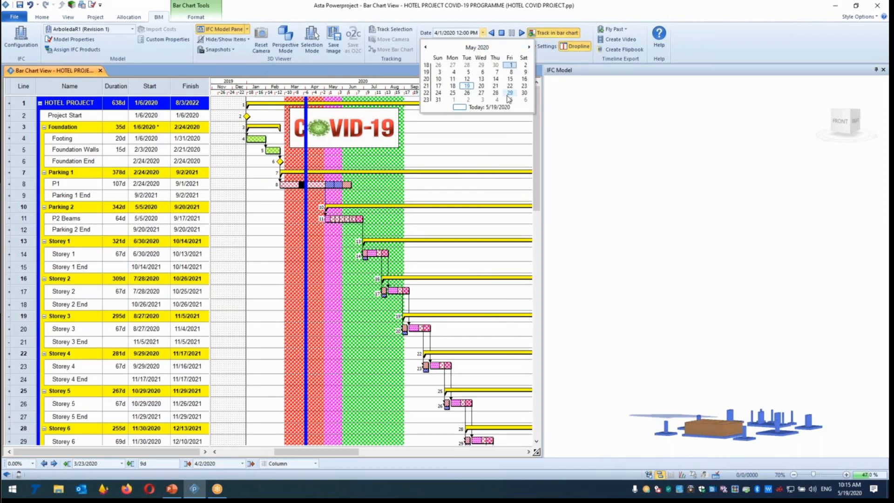
click(524, 93)
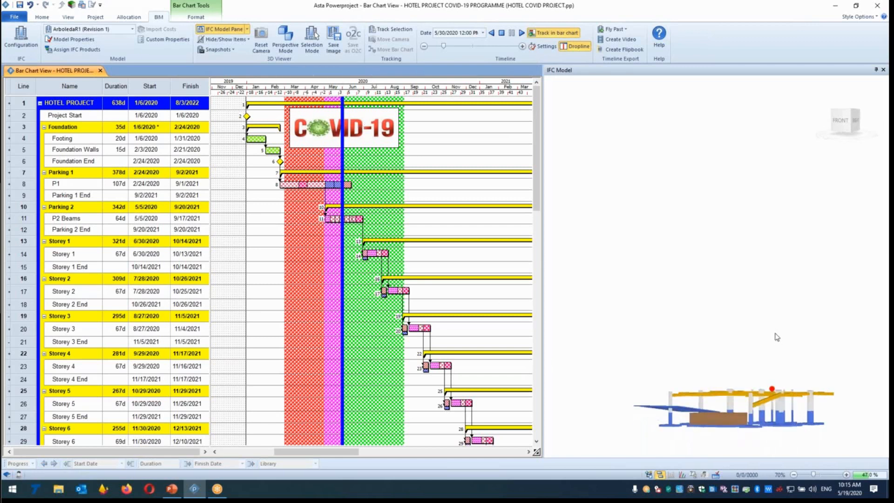
click(484, 33)
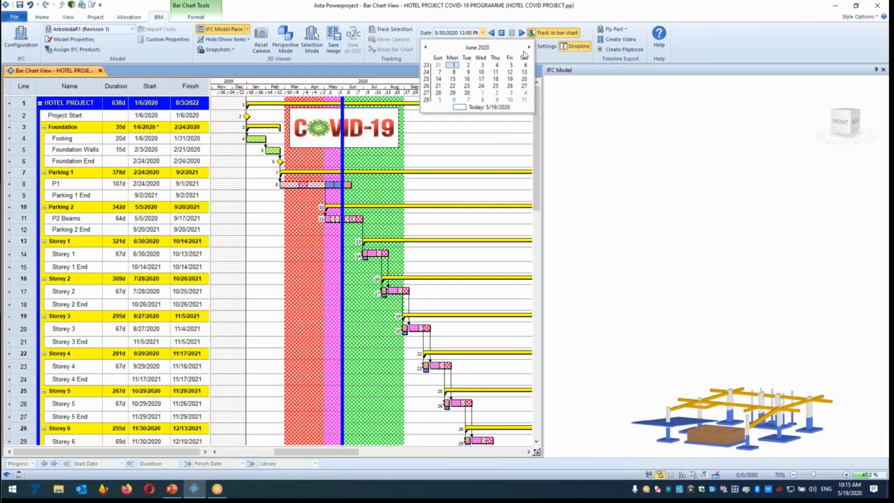
click(467, 93)
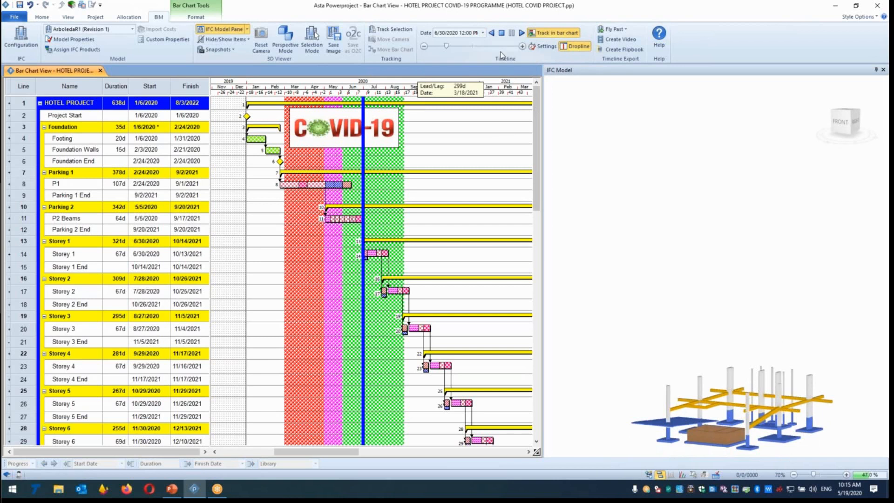
click(483, 33)
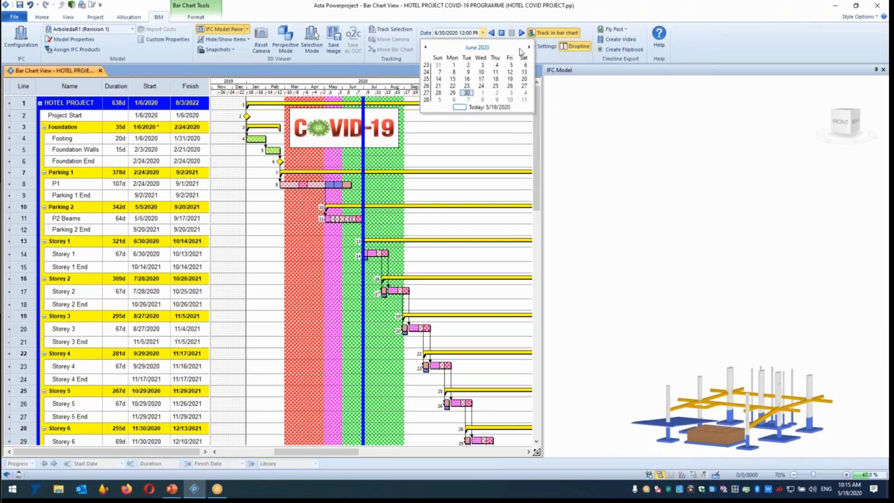
click(544, 46)
click(606, 114)
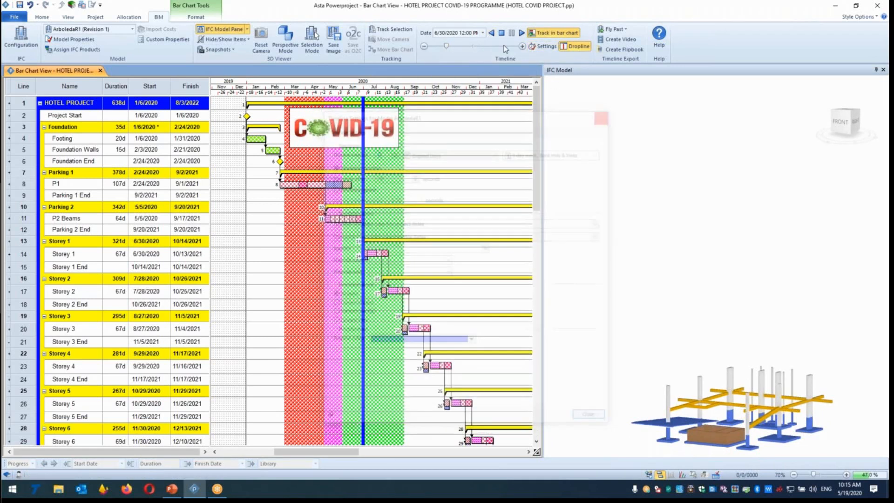
Set the timeline date to 9/30/2020 to inspect the model's construction state, and stop the timeline.
click(483, 33)
click(529, 47)
click(529, 47)
click(529, 47)
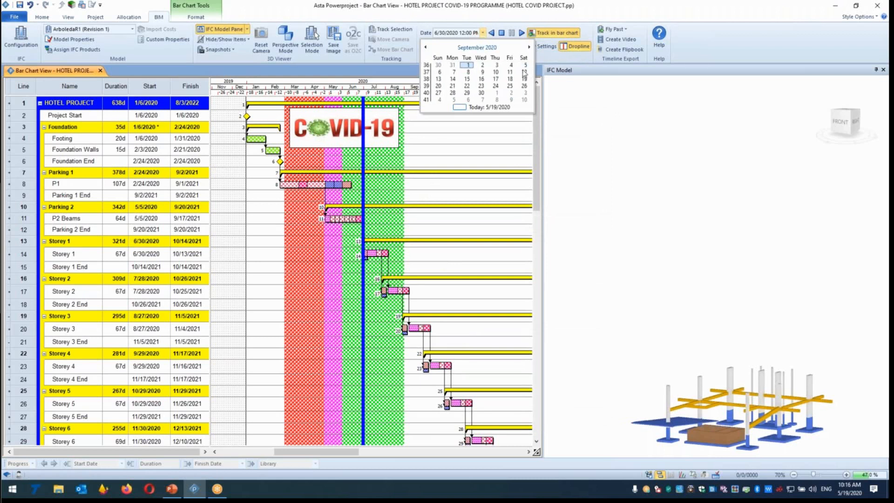
click(481, 93)
mouse_move(837, 370)
mouse_down()
mouse_move(834, 361)
mouse_move(831, 369)
mouse_up()
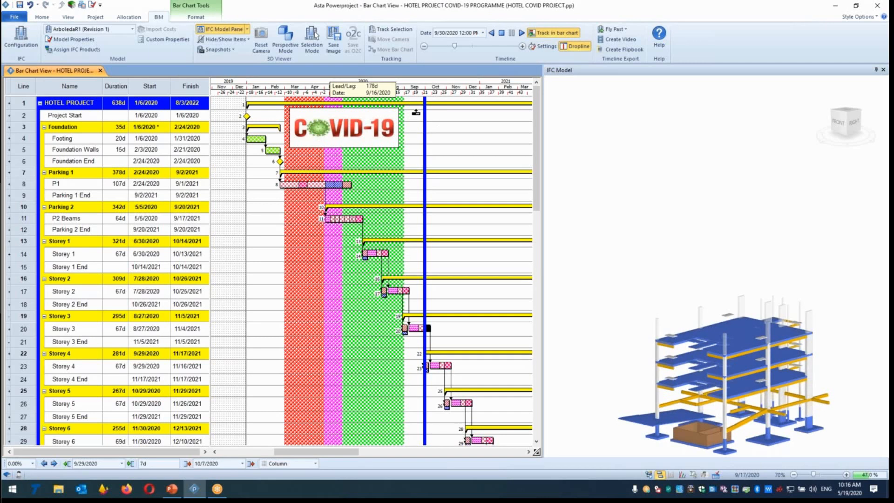
click(501, 33)
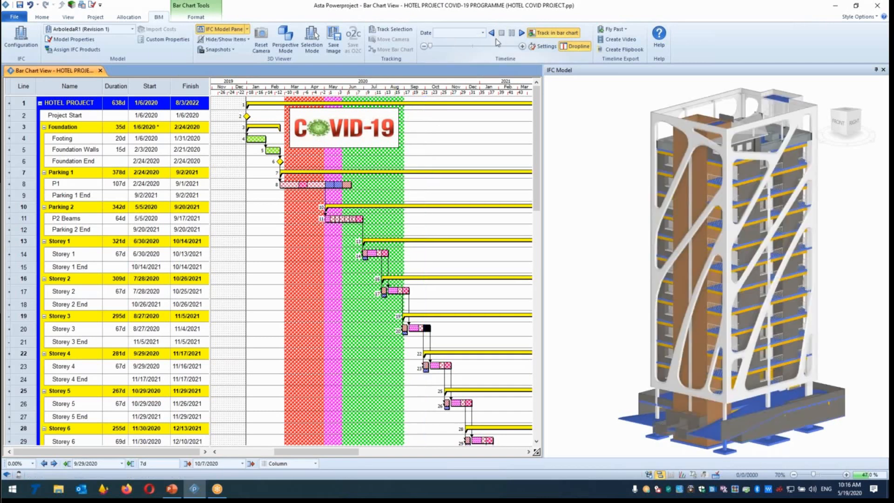
Create a new baseline of the programme named COVID BASELINE and close the baseline manager.
click(69, 17)
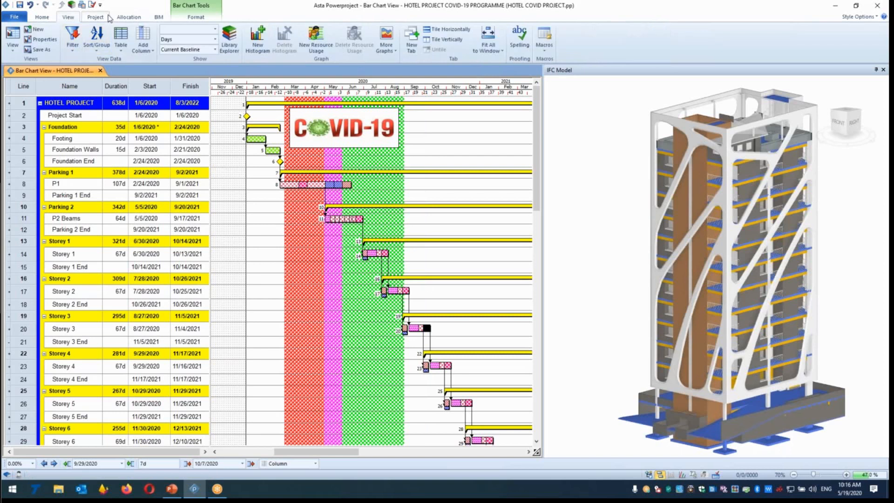
click(109, 18)
click(41, 42)
click(715, 187)
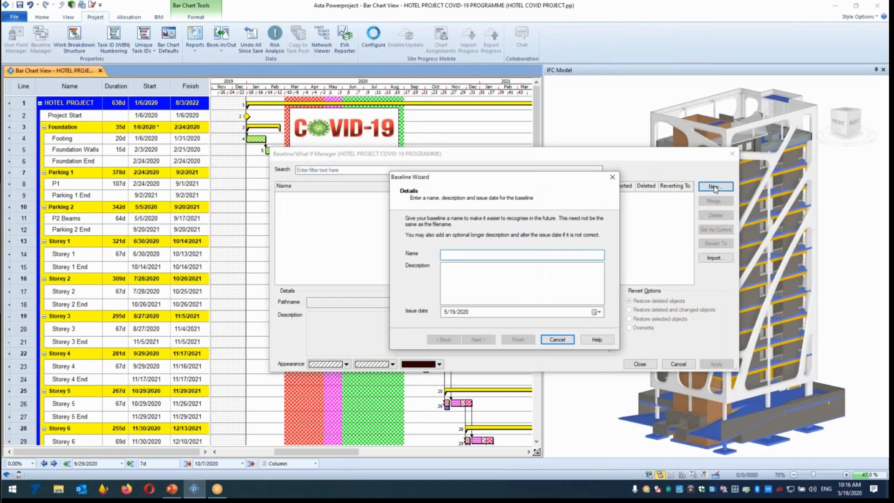
text(COVID BASELINE)
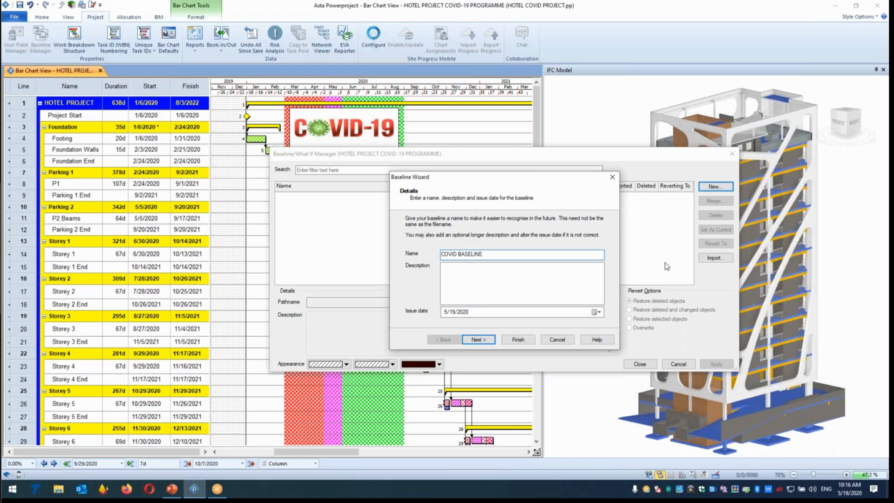
click(523, 342)
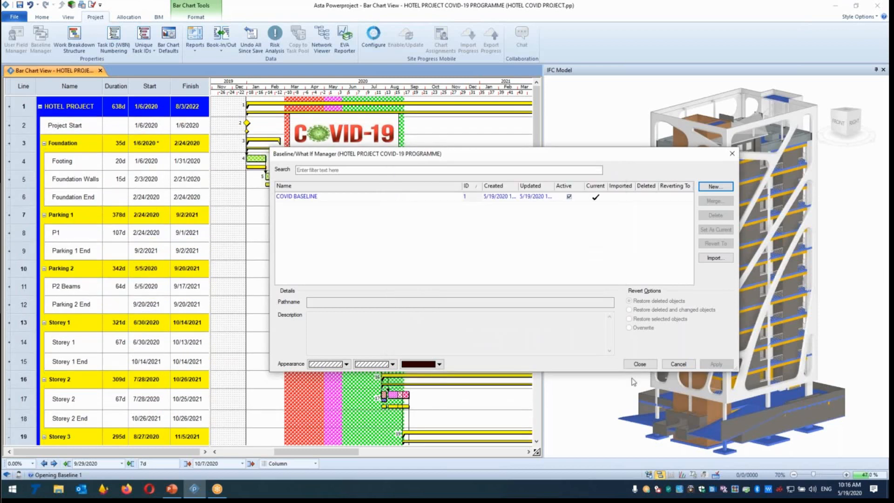
click(640, 364)
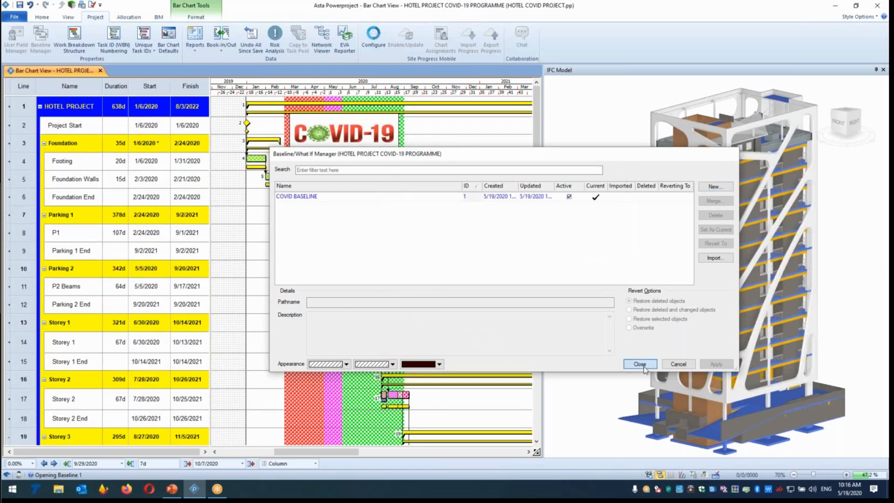
Select the Footing task's bar and compare it with its baseline bar.
click(257, 159)
click(260, 167)
key(ctrl)
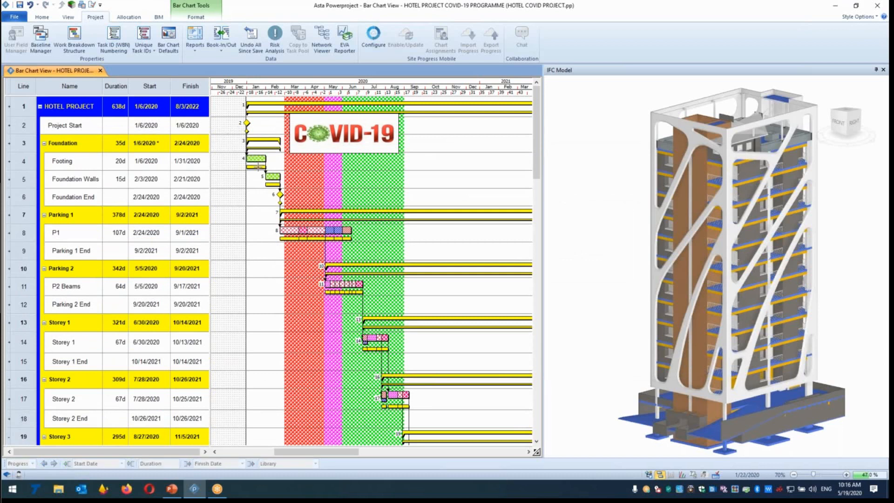
key(ctrl)
click(258, 159)
click(260, 169)
click(260, 159)
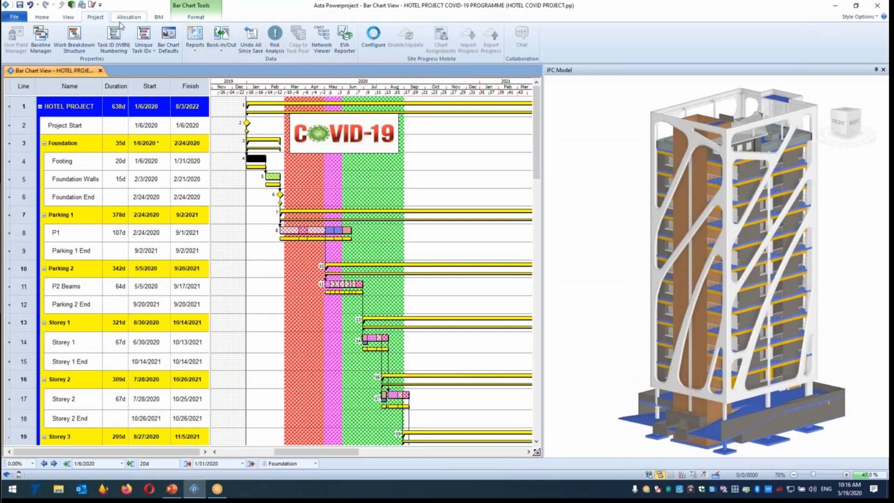
Display the IFC Comparison Model pane beneath the main model.
click(159, 16)
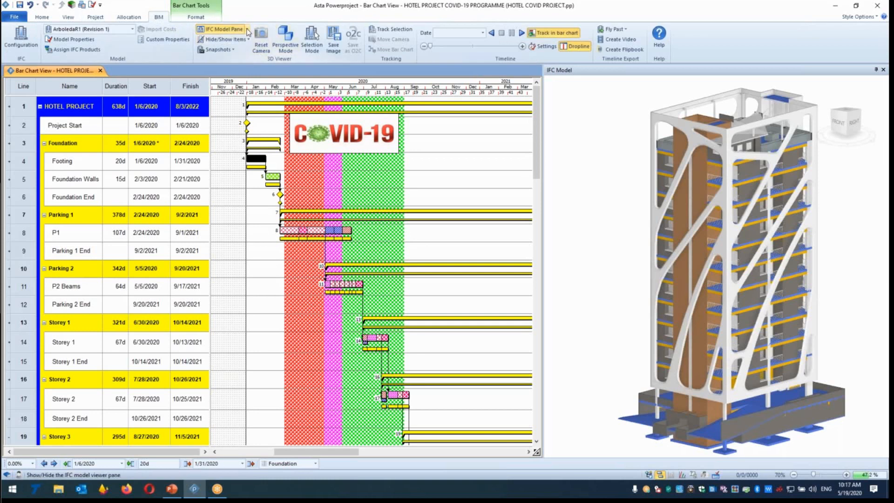
click(247, 29)
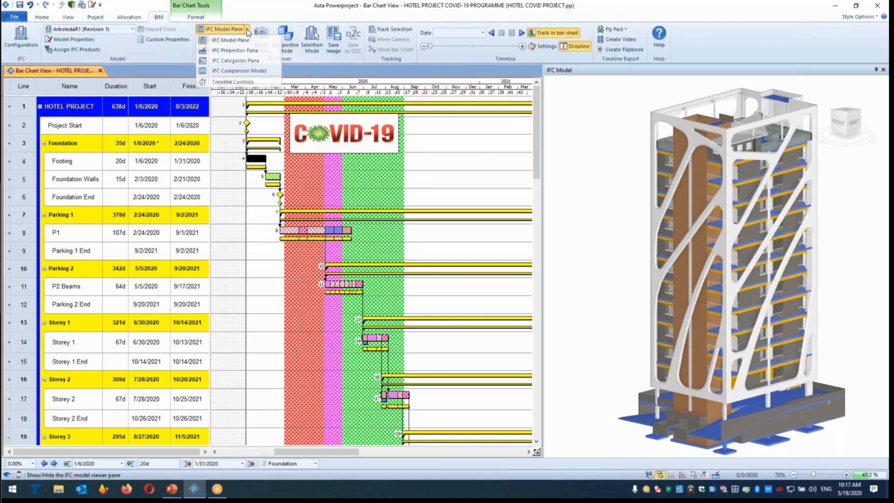
click(255, 71)
right_click(610, 181)
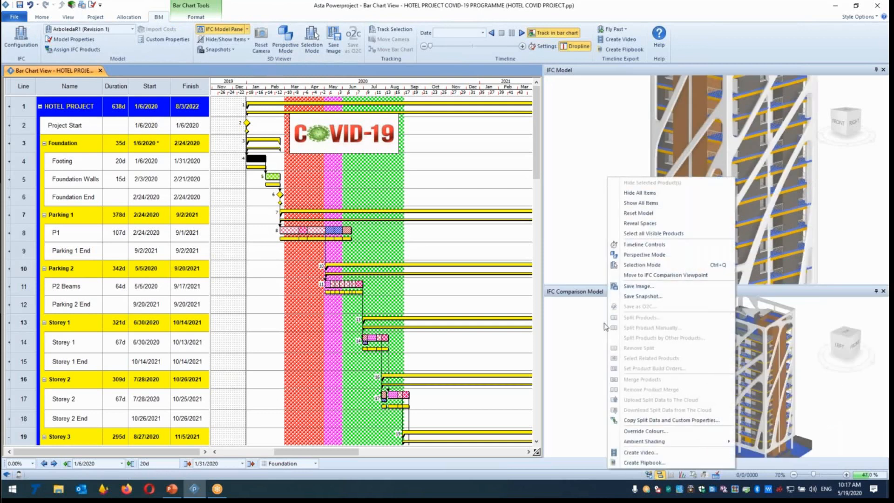
click(599, 371)
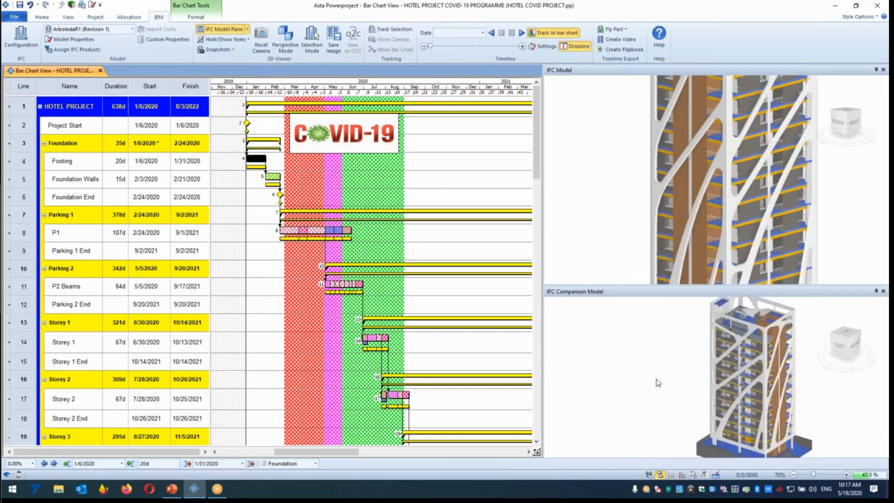
Orbit the comparison model to a new angle and move the main IFC model to the comparison viewpoint.
drag(658, 383, 677, 345)
right_click(587, 147)
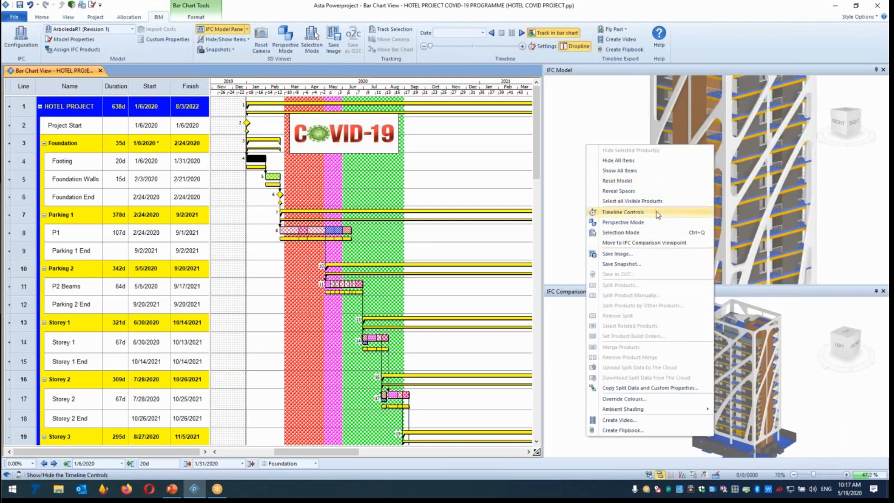
click(652, 243)
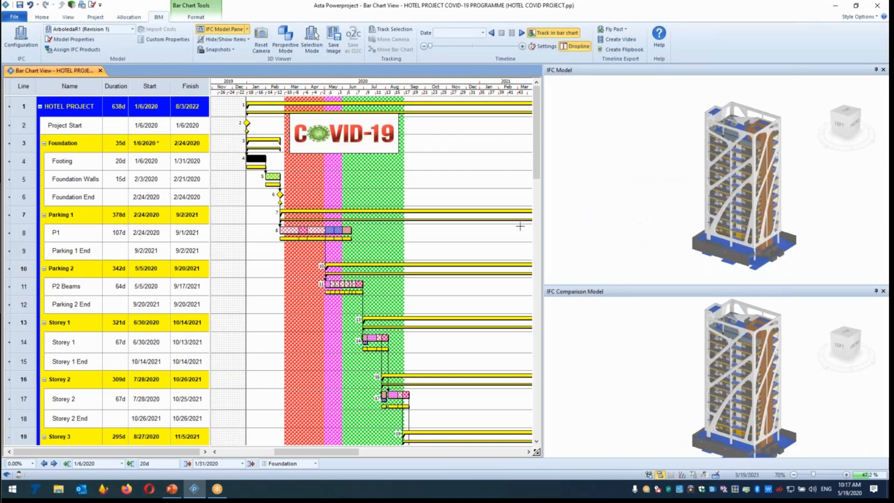
click(727, 399)
Show the Timeline Controls between the two model panes and adjust the height of their area.
click(247, 29)
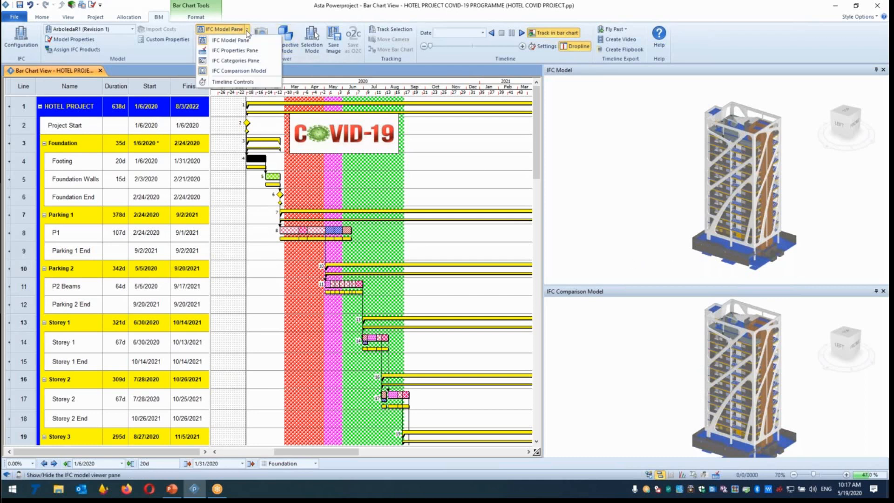
click(233, 82)
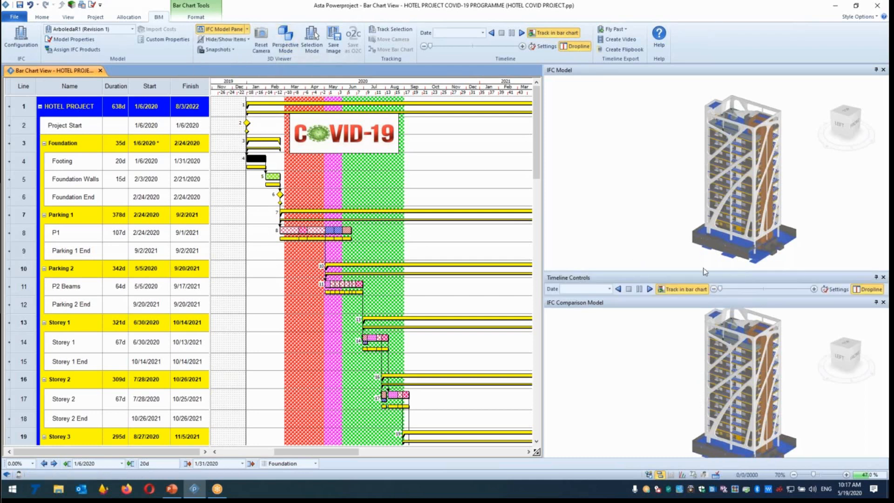
drag(703, 272, 704, 266)
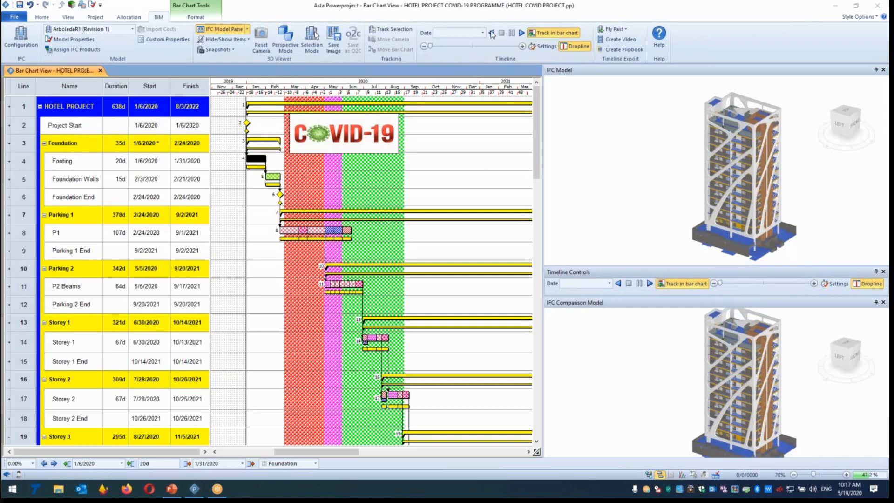
mouse_move(792, 341)
mouse_down()
mouse_move(716, 423)
mouse_move(781, 345)
mouse_move(743, 331)
mouse_up()
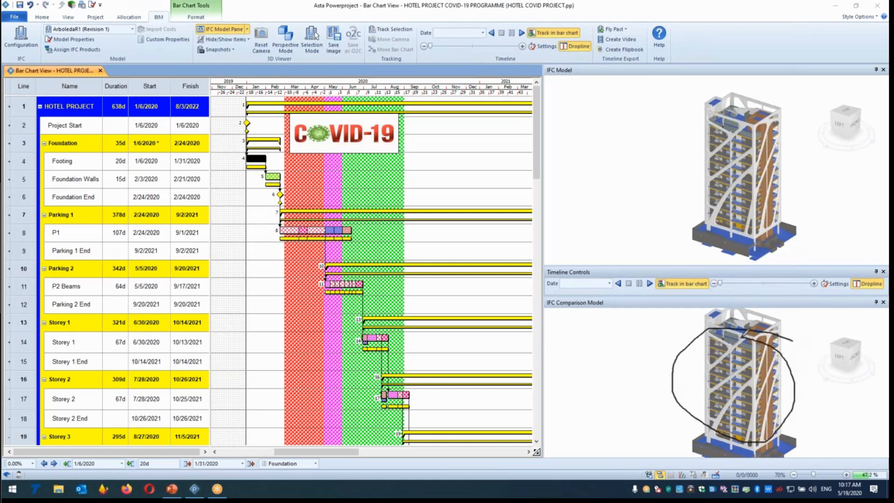
mouse_move(286, 169)
mouse_down()
mouse_move(273, 165)
mouse_move(264, 176)
mouse_move(277, 166)
mouse_up()
mouse_move(822, 109)
mouse_down()
mouse_move(687, 149)
mouse_move(774, 186)
mouse_move(765, 99)
mouse_up()
mouse_move(697, 139)
mouse_down()
mouse_move(456, 188)
mouse_move(347, 194)
mouse_move(287, 184)
mouse_up()
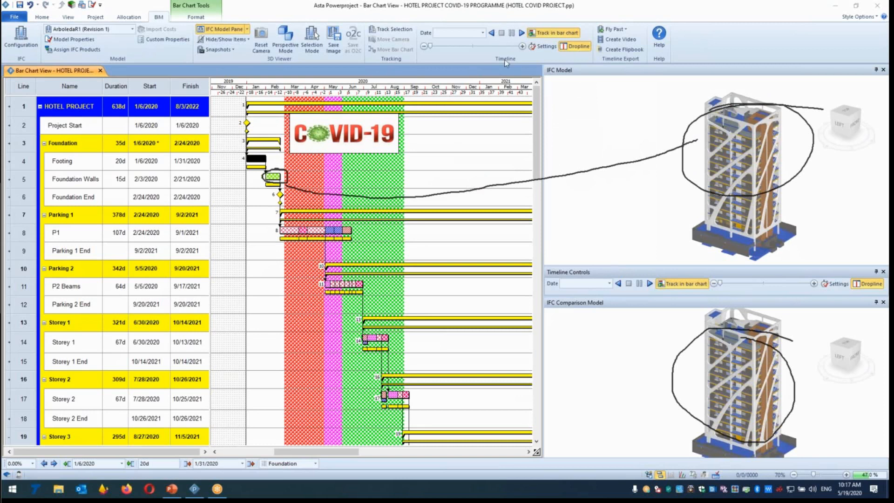
Play the construction timeline tracked in the bar chart, and return the chart to the project start in early 2020.
click(522, 33)
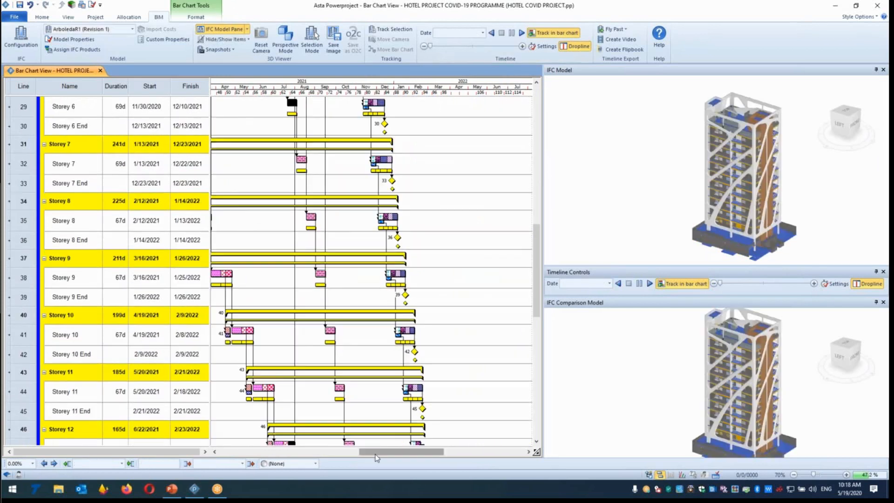
drag(376, 453, 334, 452)
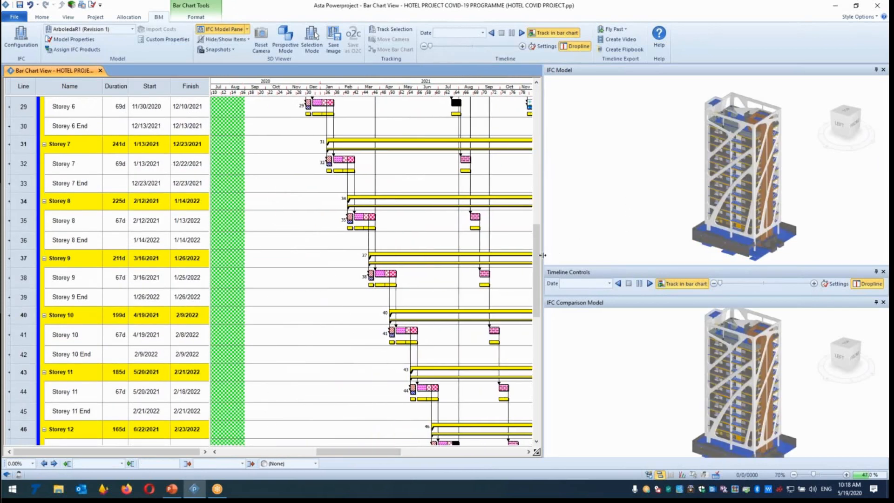
drag(537, 259, 545, 160)
drag(359, 452, 316, 453)
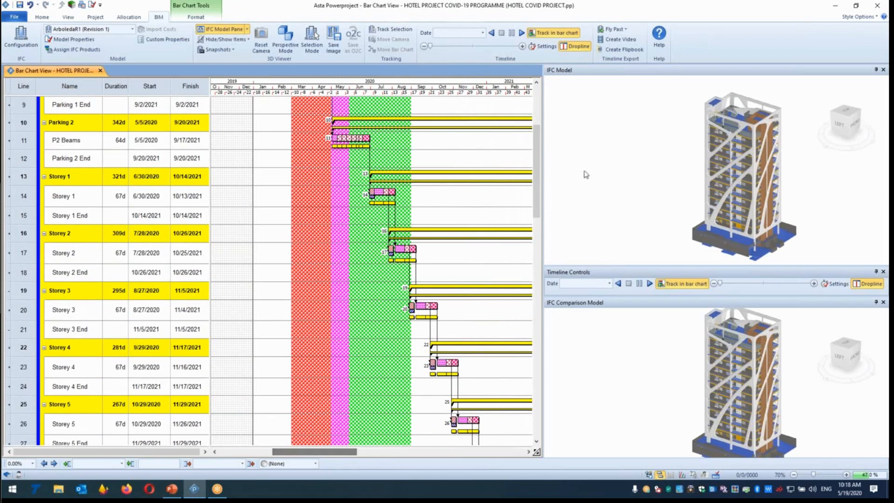
scroll(541, 155, up, 3)
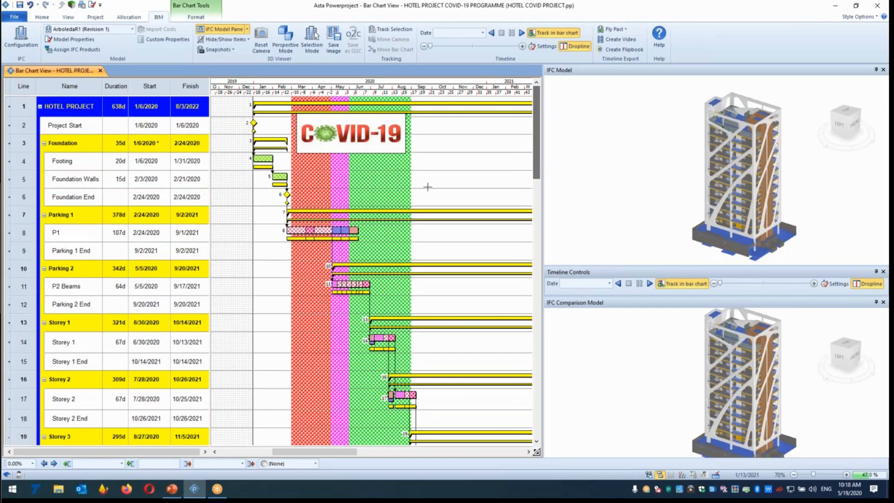
click(297, 230)
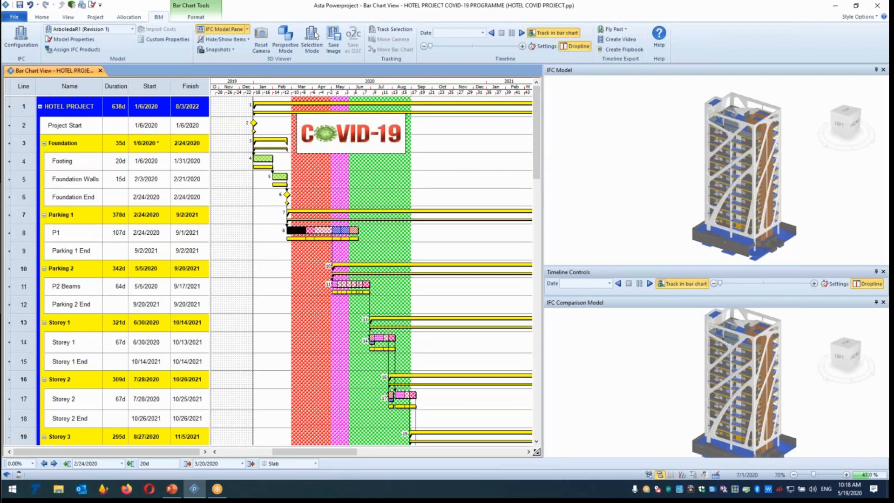
click(504, 6)
mouse_move(359, 182)
mouse_down()
mouse_move(263, 243)
mouse_move(401, 222)
mouse_move(287, 205)
mouse_up()
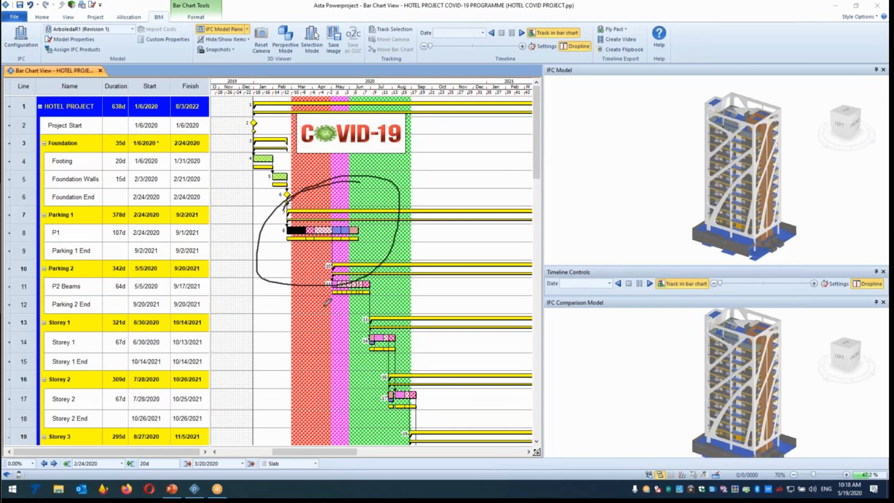
mouse_move(359, 183)
mouse_down()
mouse_move(302, 191)
mouse_move(280, 424)
mouse_move(417, 408)
mouse_move(435, 300)
mouse_move(415, 220)
mouse_move(378, 177)
mouse_move(372, 183)
mouse_up()
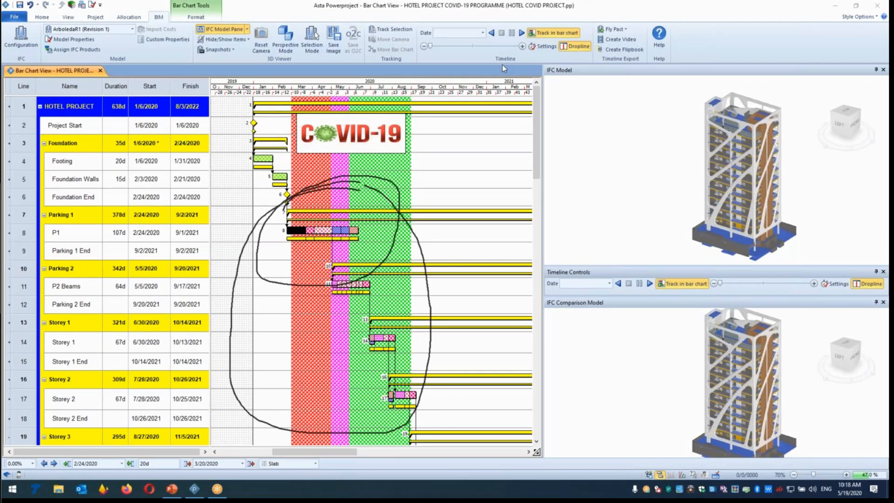
key(Escape)
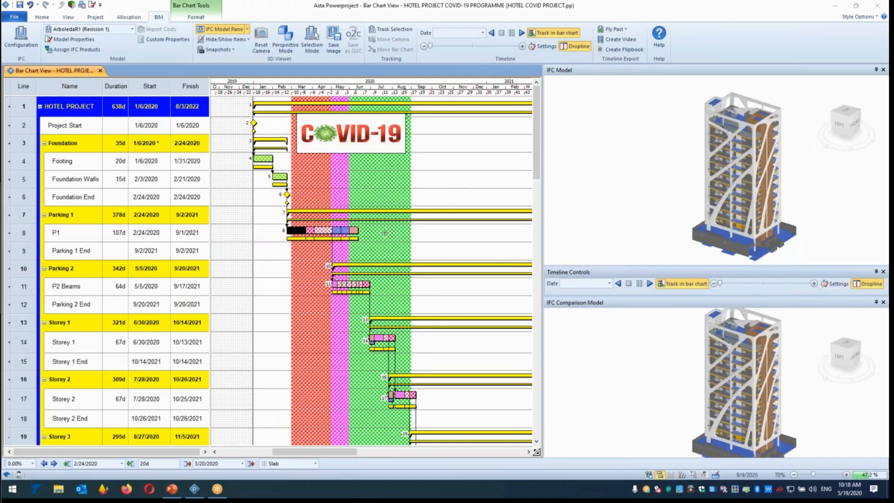
Split the P1 Slab 1 task in the Parking 1 section at the date 3/1/2020.
click(301, 231)
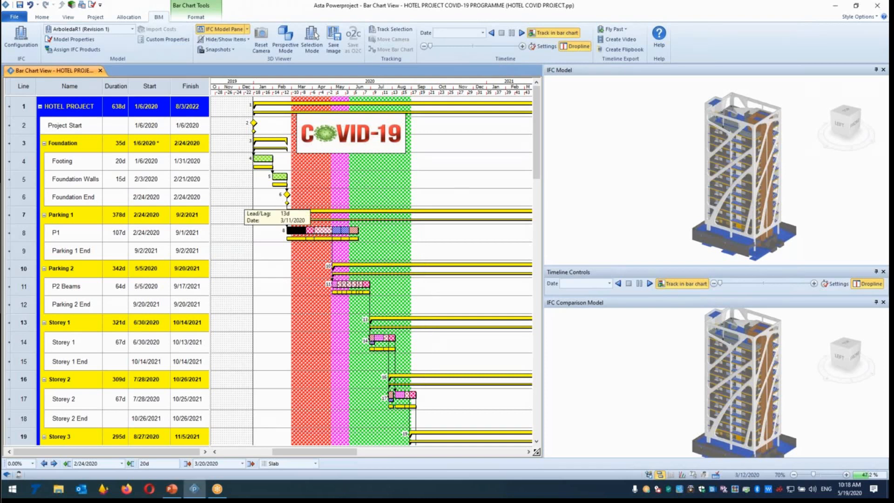
right_click(300, 229)
mouse_move(366, 325)
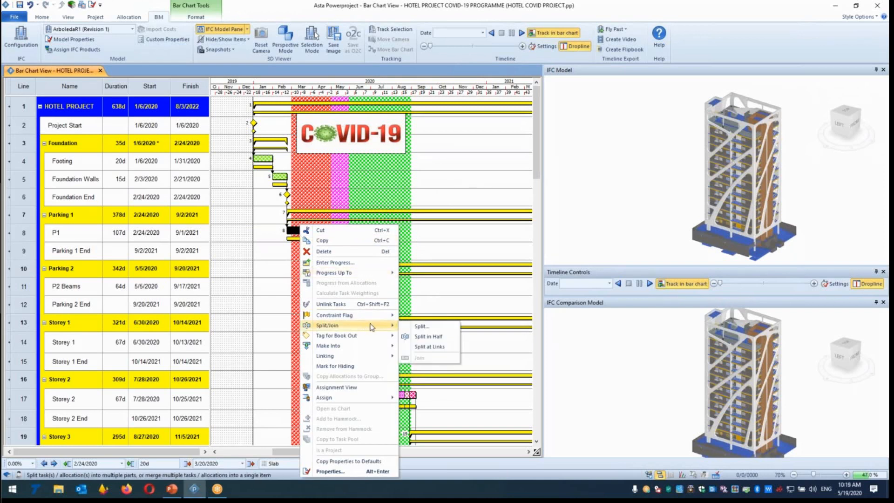
click(414, 325)
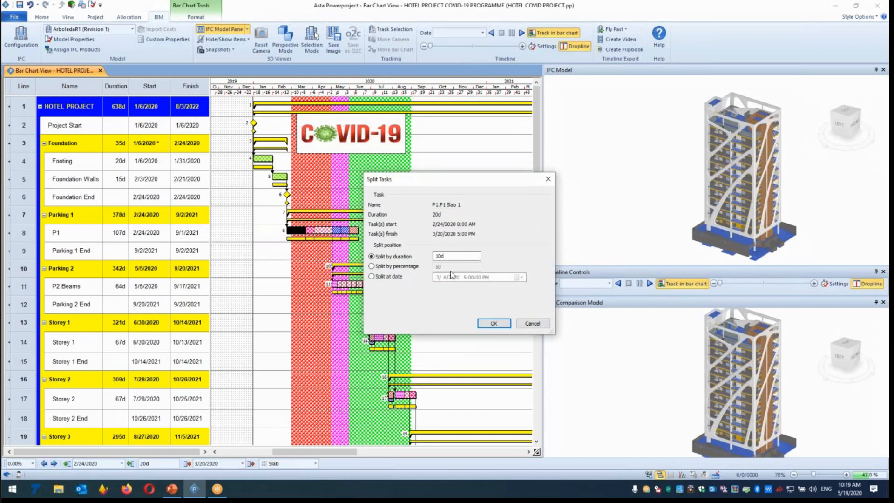
click(396, 276)
click(521, 277)
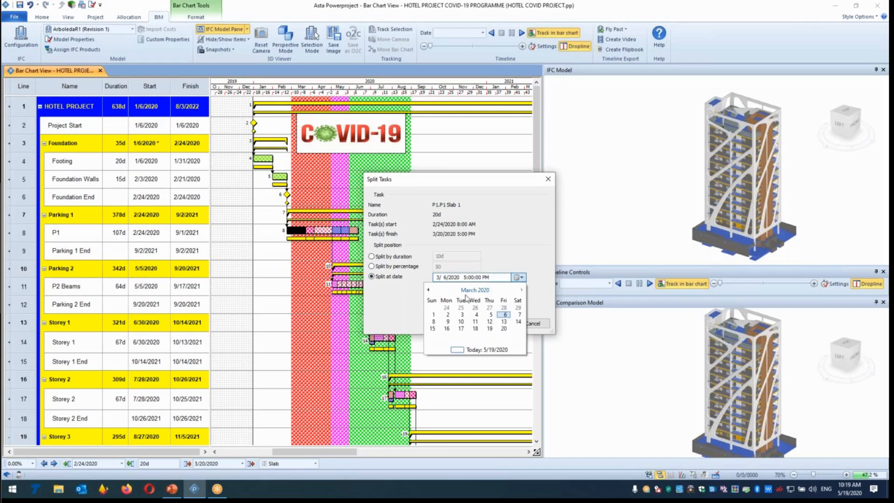
click(433, 314)
click(484, 325)
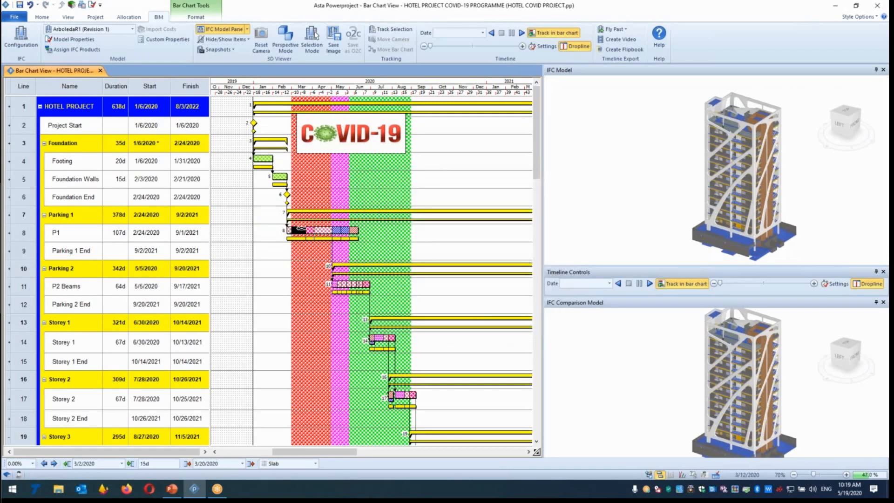
Shift the 15-day second part of the split P1 slab task past the red period to start on 4/30/2020.
click(54, 464)
click(54, 464)
click(53, 464)
click(53, 464)
click(54, 464)
click(54, 464)
click(54, 464)
click(54, 464)
click(54, 464)
click(54, 464)
click(53, 464)
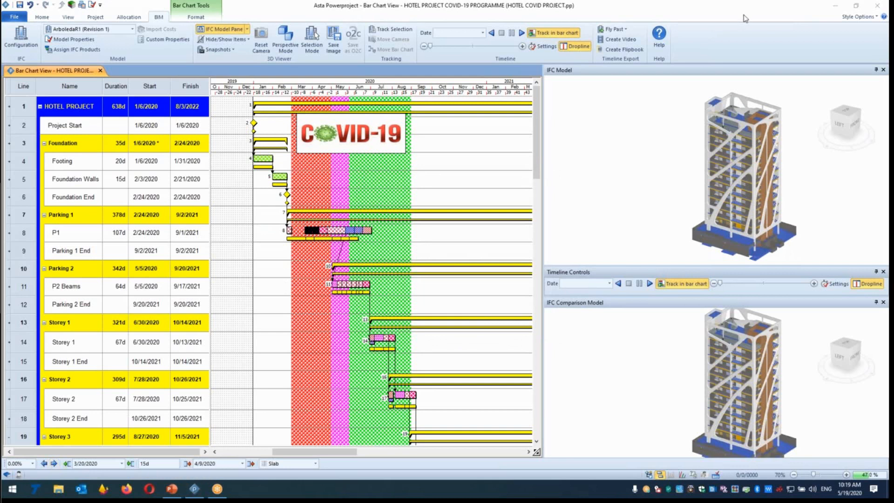
click(54, 463)
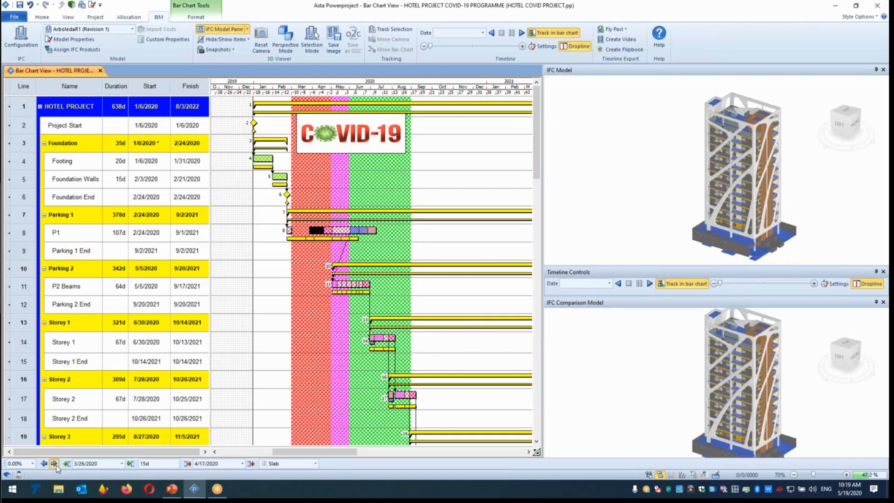
click(54, 464)
click(54, 464)
click(54, 464)
click(54, 463)
click(54, 464)
click(54, 464)
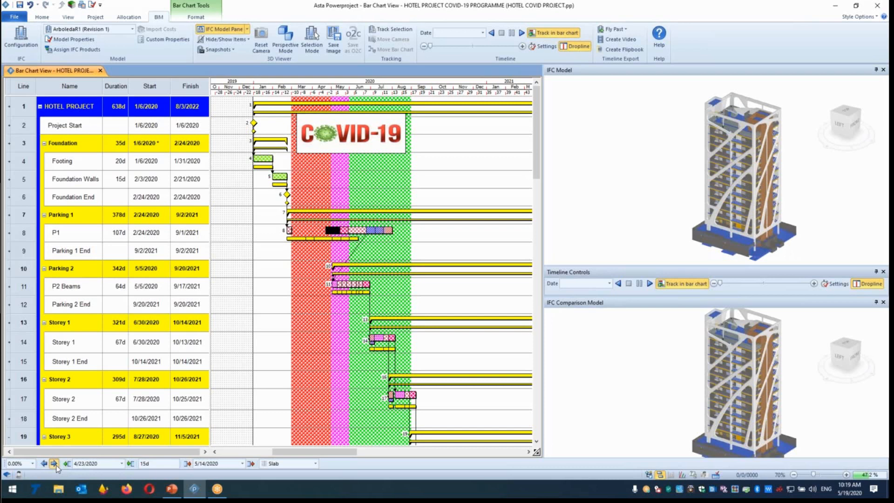
click(54, 464)
click(54, 464)
click(54, 463)
Put a constraint flag on the postponed part of the split P1 slab task and reschedule the programme.
right_click(340, 227)
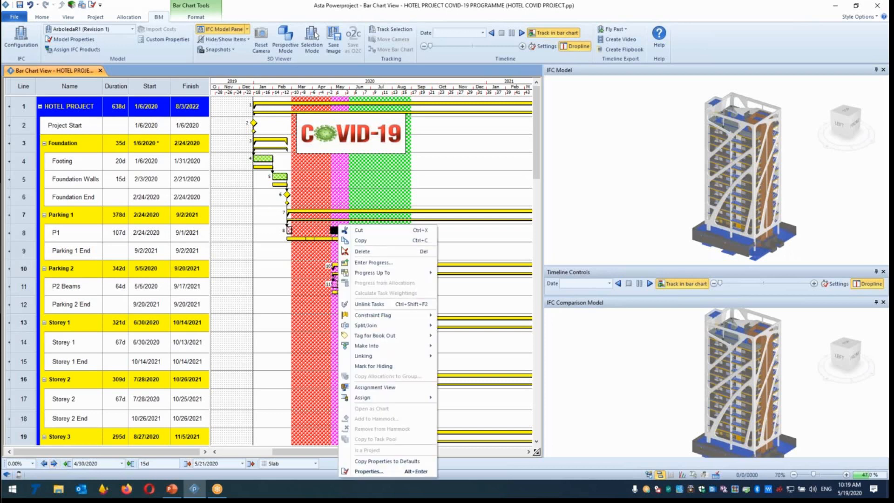
mouse_move(382, 336)
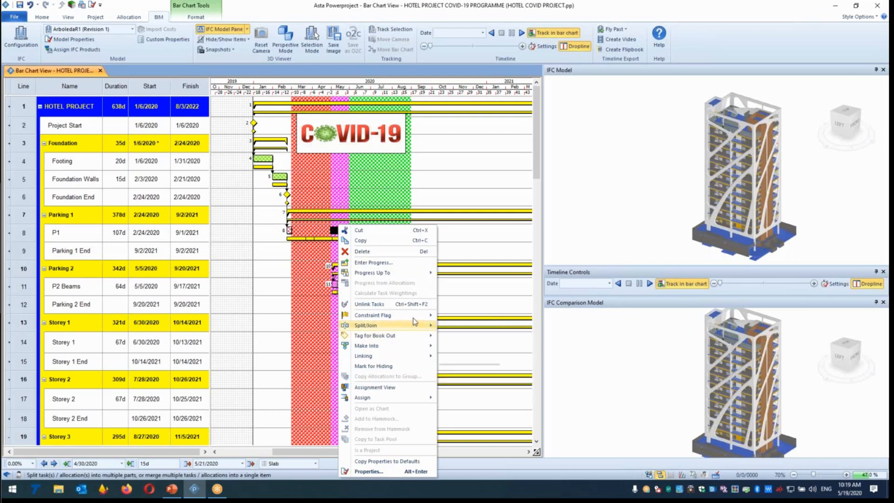
click(449, 327)
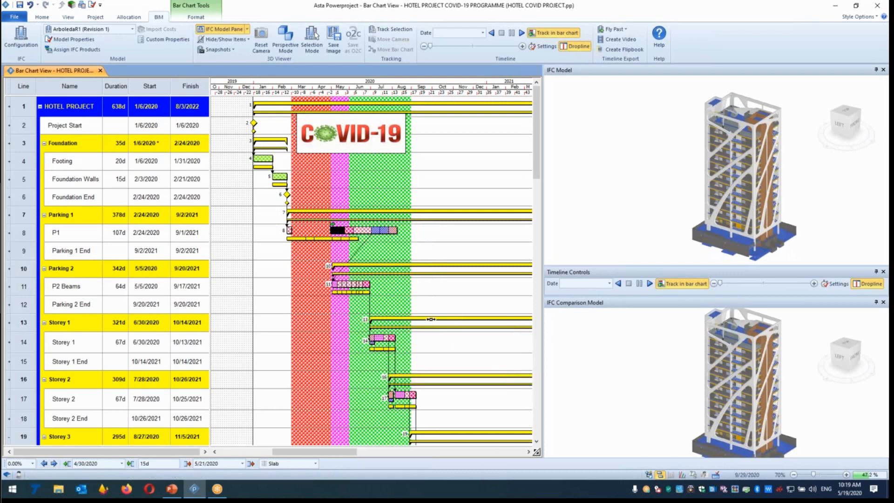
key(F9)
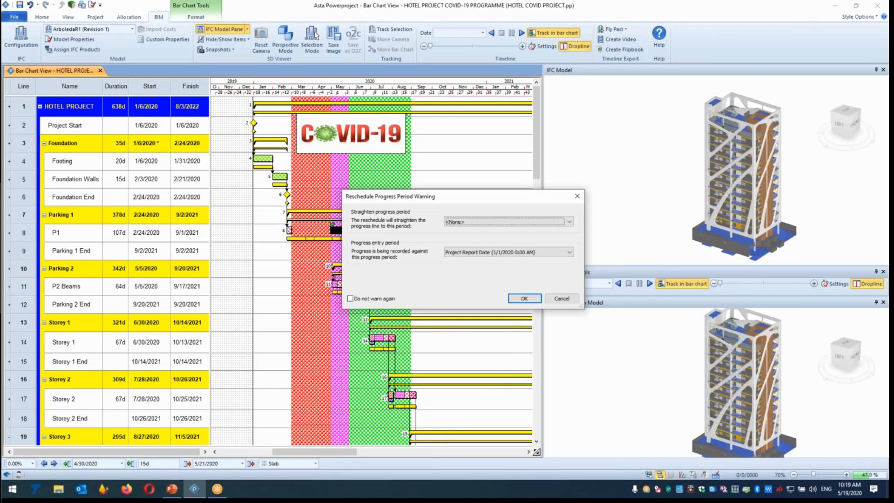
key(Return)
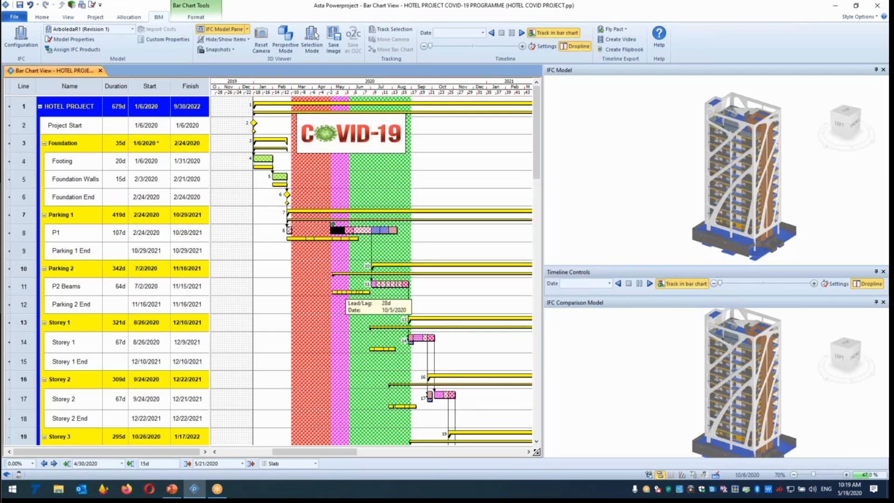
Lengthen all P1 tasks after the red shutdown period together until P1 totals 143 days, and reschedule the programme.
key(ctrl)
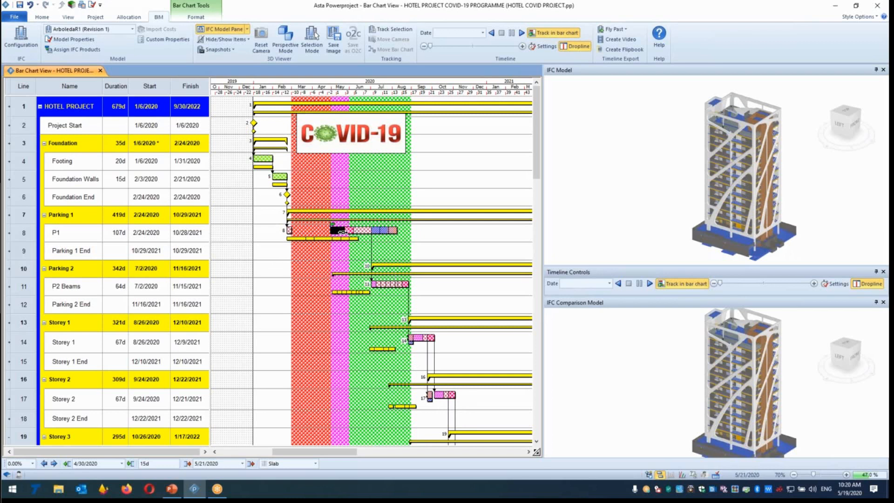
drag(349, 229, 404, 231)
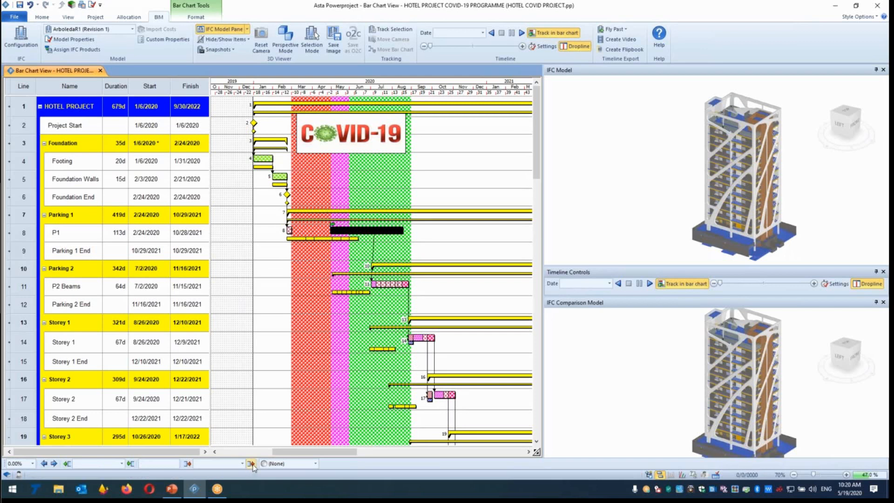
click(252, 464)
click(251, 464)
click(252, 464)
click(252, 463)
click(252, 463)
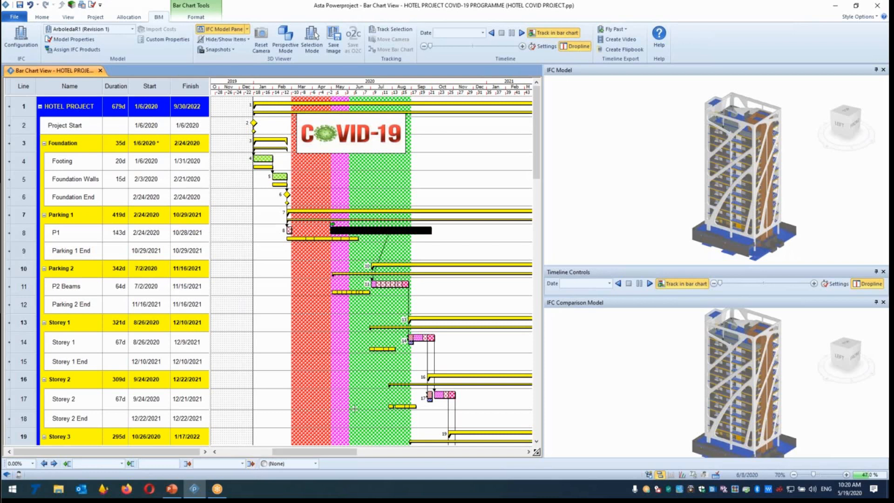
key(F9)
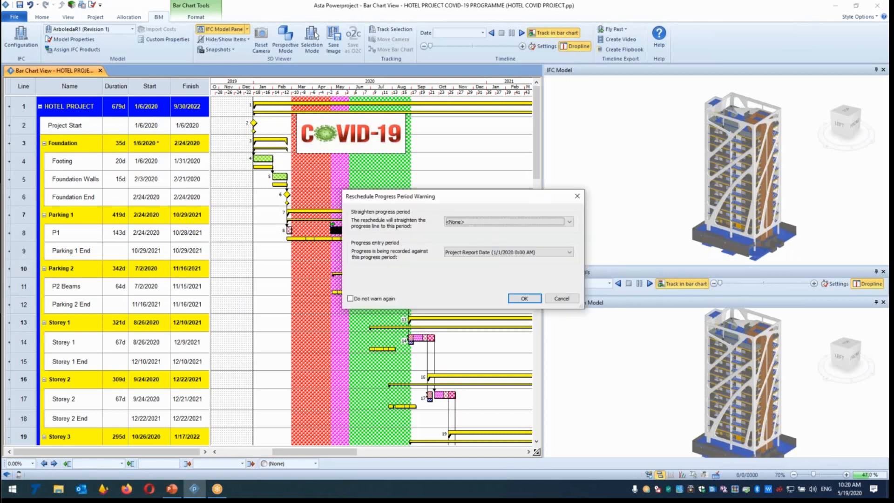
key(Return)
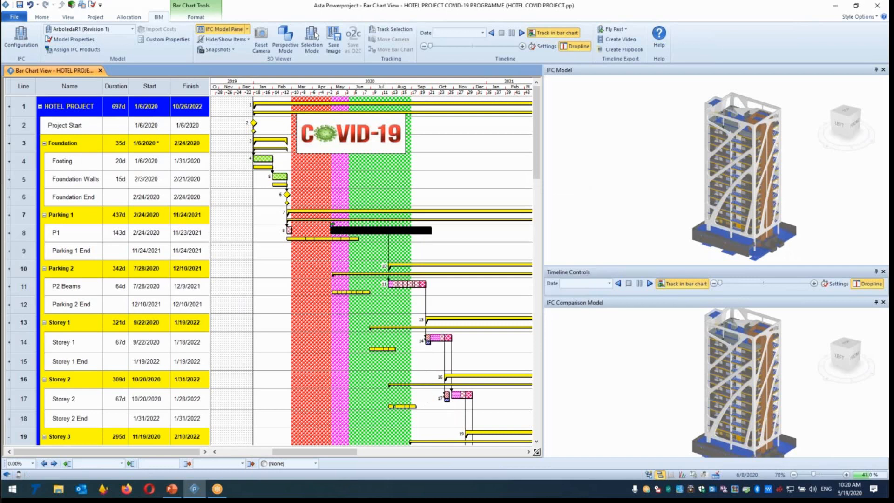
click(336, 255)
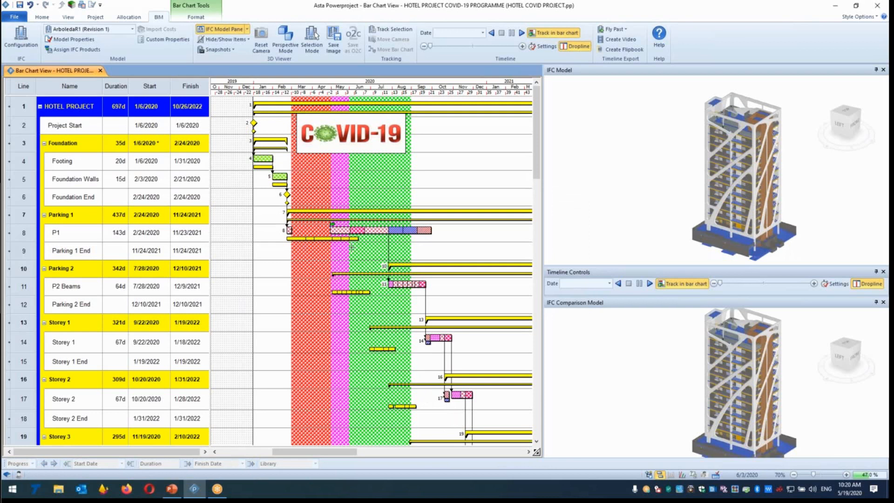
Select COVID BASELINE as the baseline for the comparison simulation in the timeline settings.
click(548, 48)
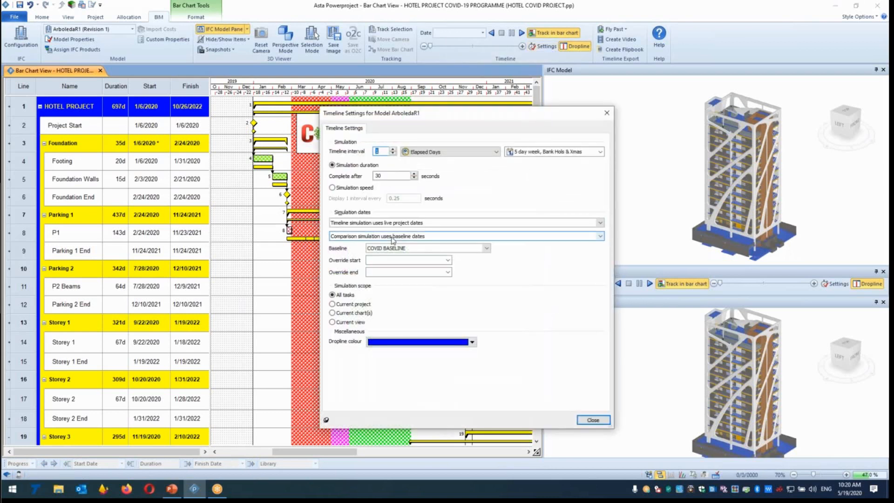
click(398, 250)
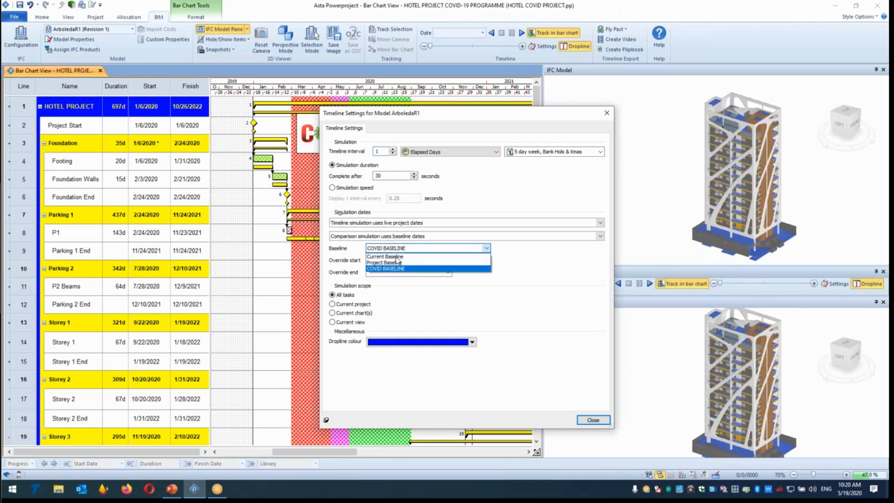
click(390, 270)
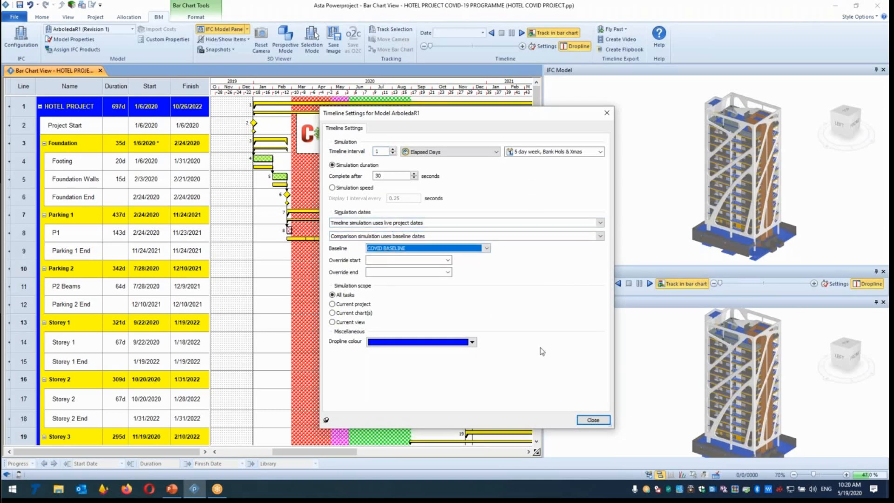
click(592, 420)
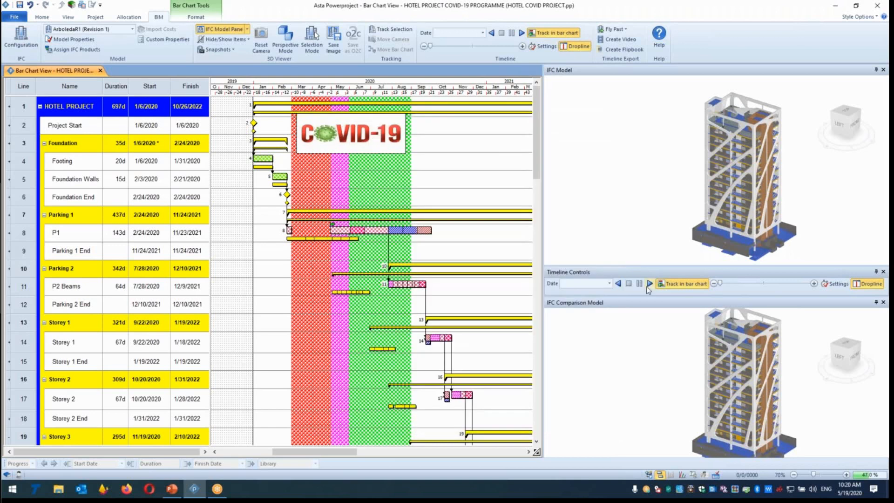
Play the timeline simulation in both models, stop it, and return the bar chart to the project start in early 2020.
click(650, 283)
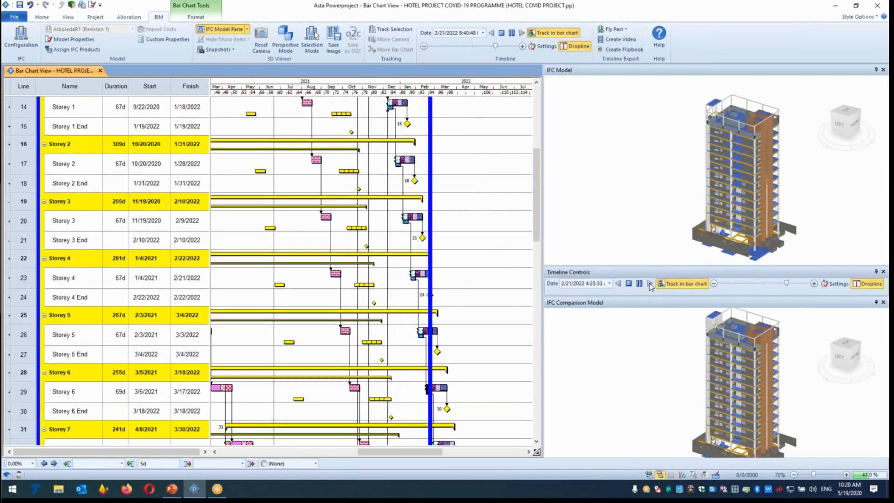
click(629, 284)
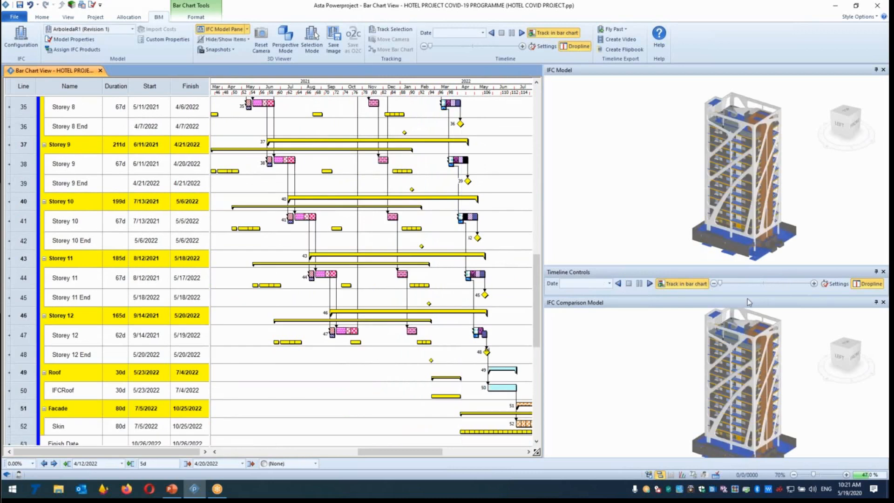
click(609, 284)
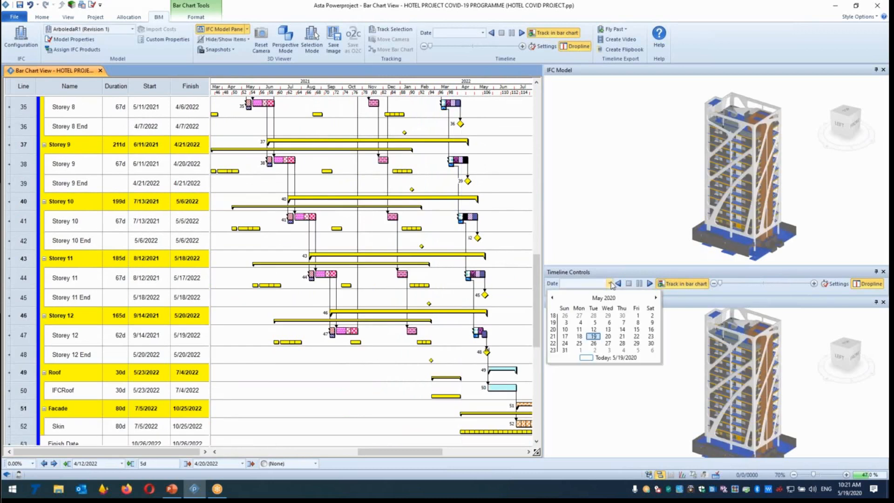
click(536, 279)
scroll(372, 279, up, 12)
drag(392, 456, 301, 456)
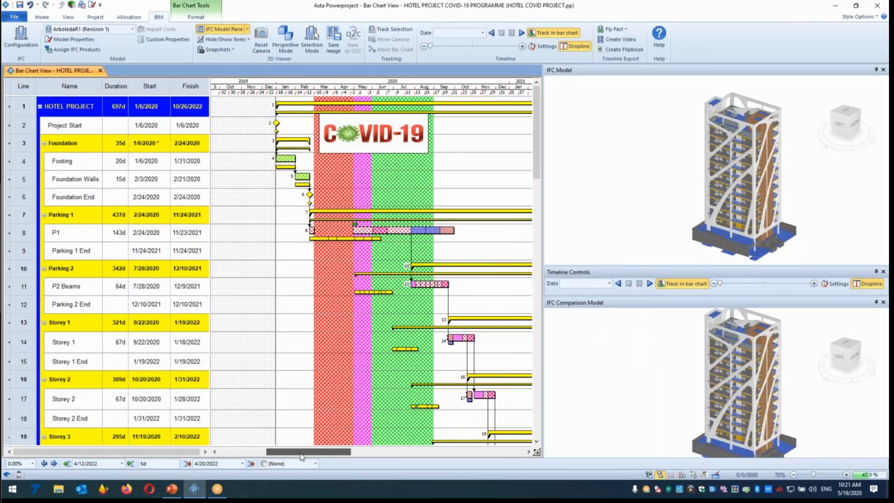
Set the timeline date to 3/1/2020 to compare the live and baseline models at the start of the shutdown.
click(608, 285)
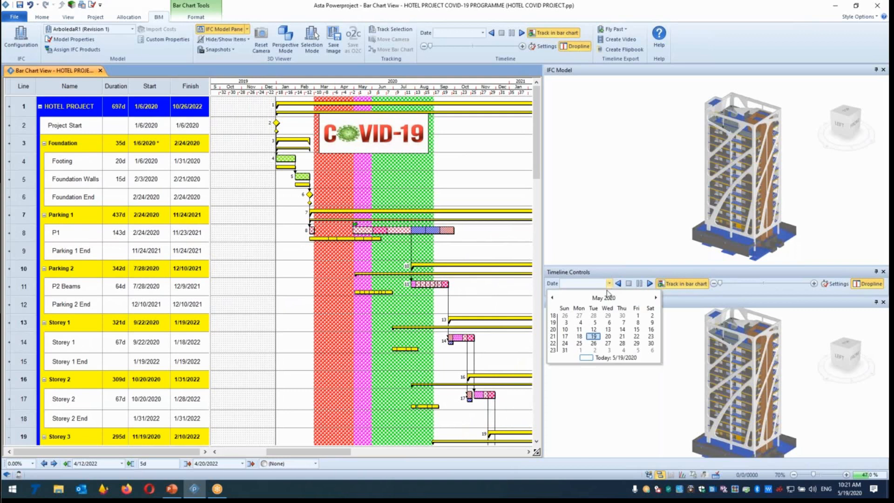
click(553, 297)
click(553, 298)
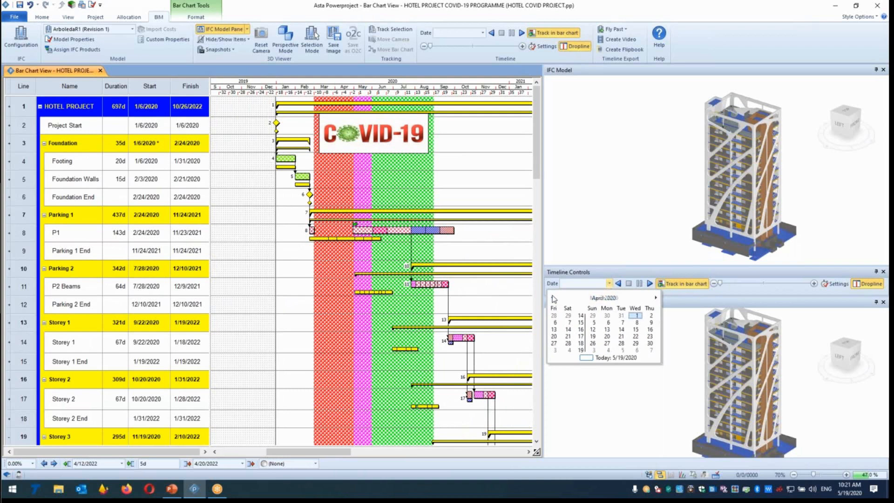
click(570, 326)
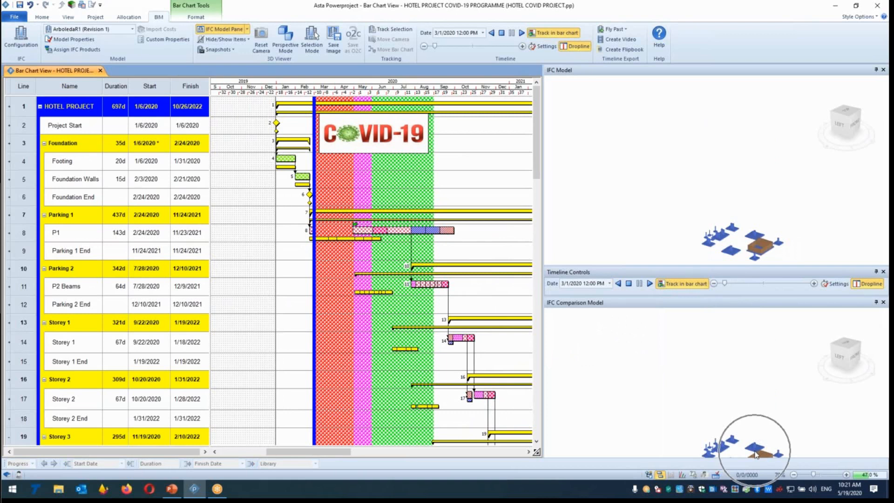
Move the timeline date to 5/1/2020 and compare the live model with the baseline model.
click(609, 283)
click(655, 298)
click(654, 298)
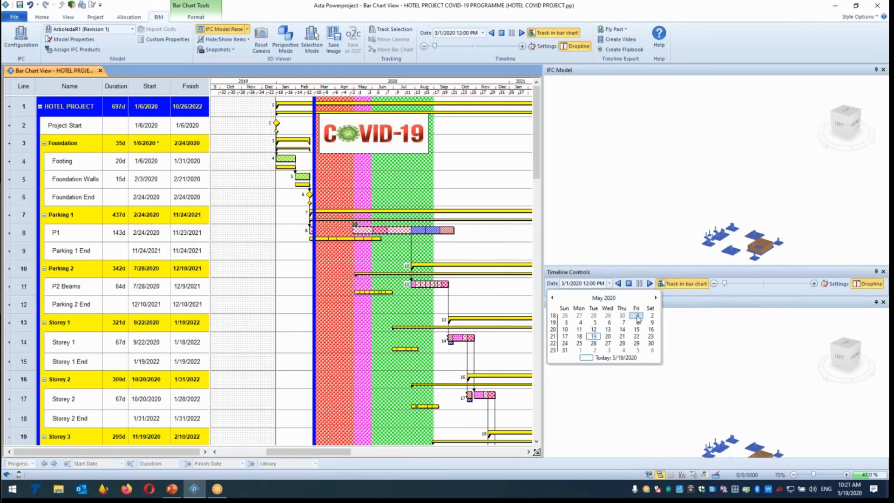
click(637, 316)
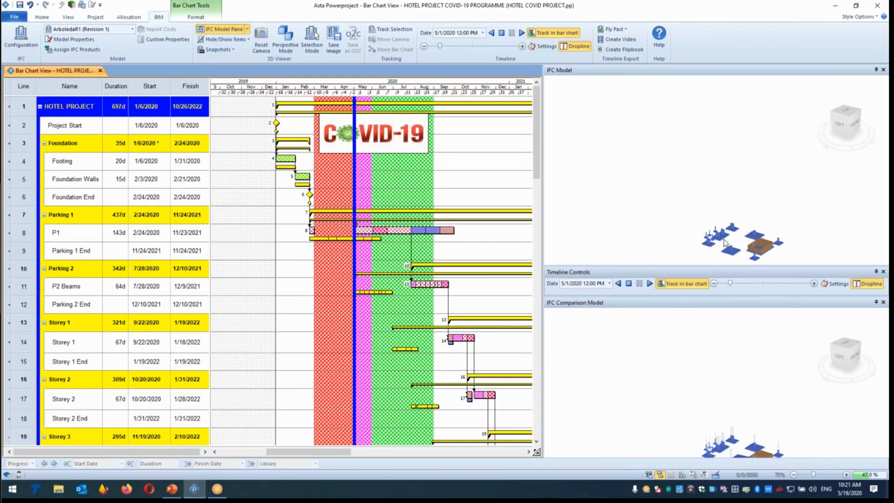
Advance the timeline date to 6/1/2020 to compare construction progress in both models.
click(609, 283)
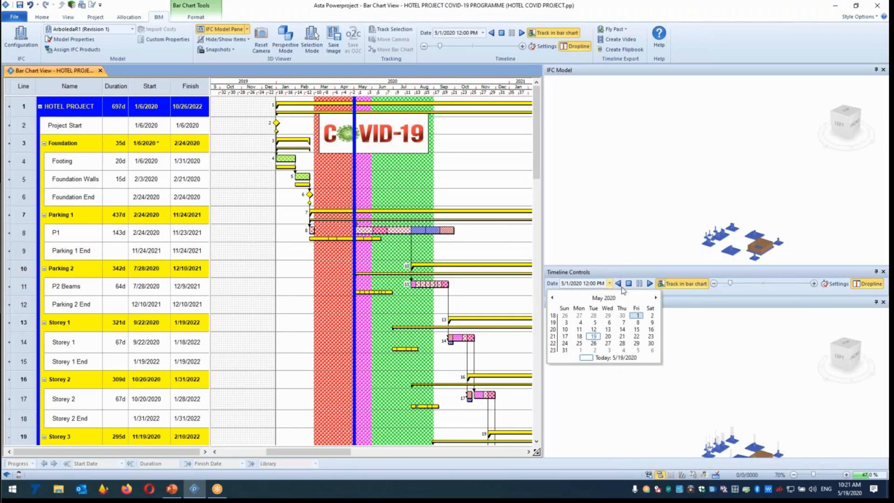
click(652, 298)
click(590, 329)
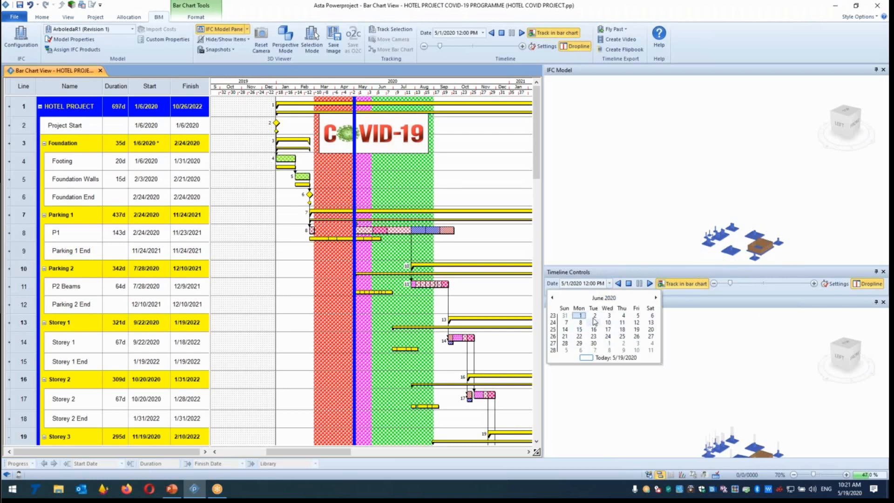
click(579, 316)
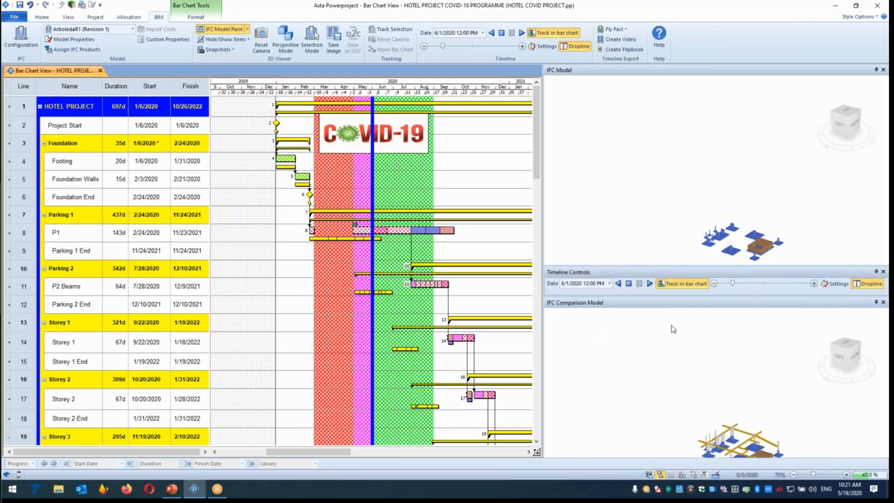
Advance the timeline date to 7/1/2020 and examine the differences between the live and comparison models.
click(610, 284)
click(656, 298)
click(608, 316)
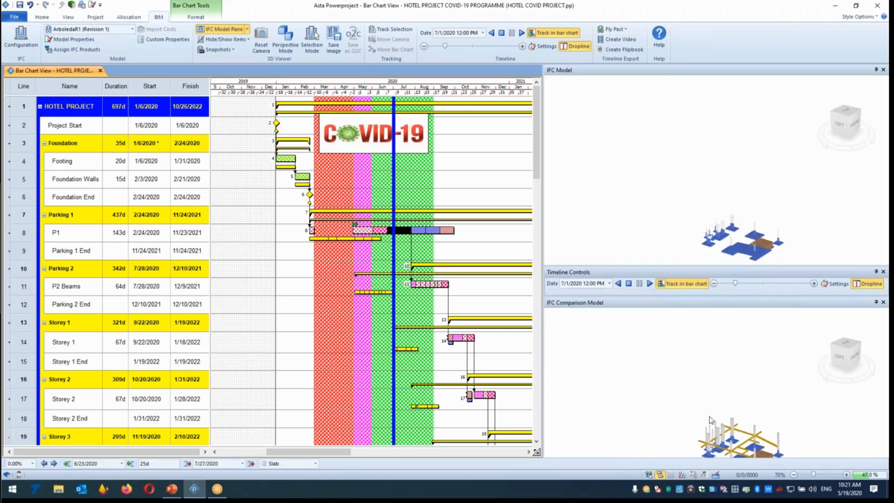
click(724, 268)
key(ctrl)
key(ctrl)
key(ctrl)
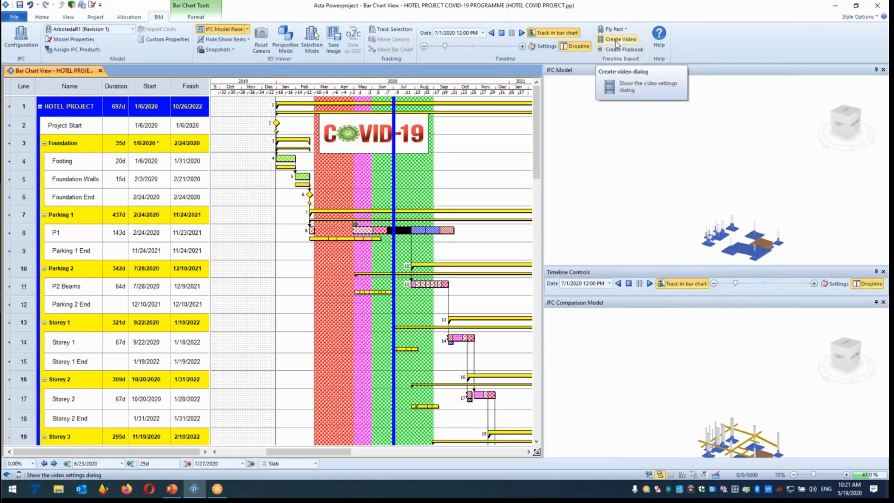
Set the timeline date to 8/1/2020 to compare the two models during the green period.
click(609, 284)
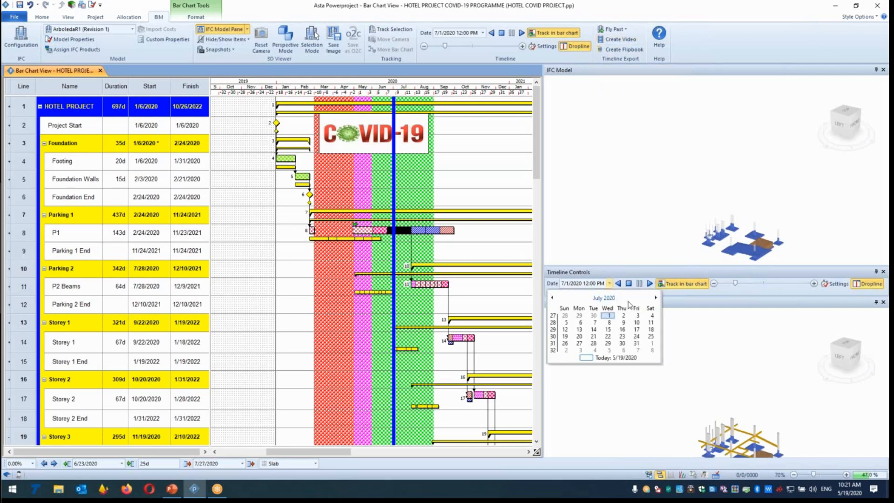
click(656, 298)
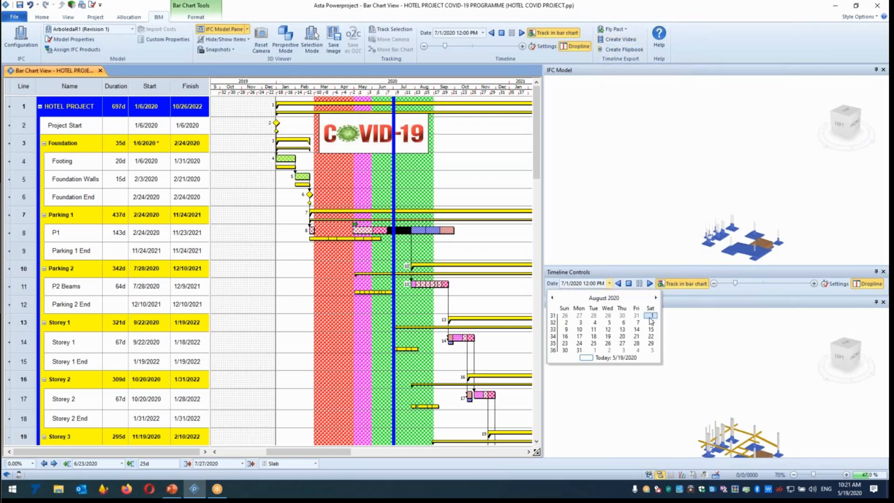
click(651, 316)
key(ctrl)
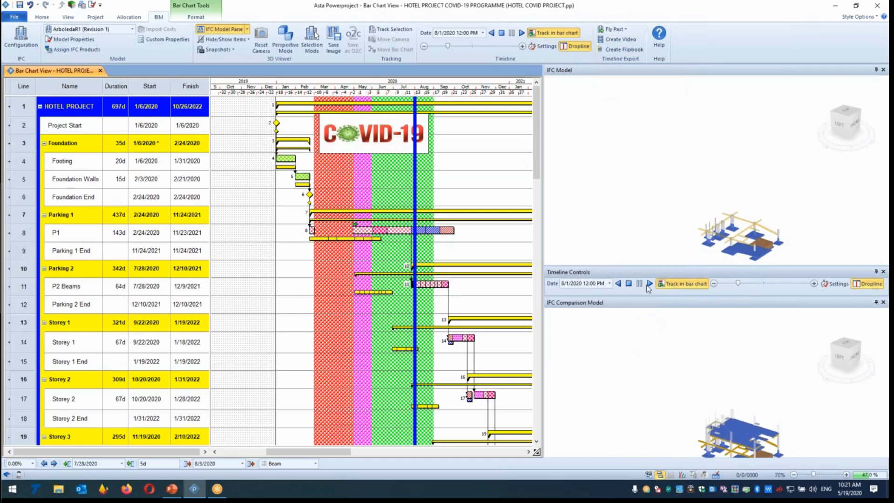
Move the timeline date to 10/31/2020 and compare the storeys built in the live and baseline models.
click(609, 284)
click(655, 297)
click(655, 297)
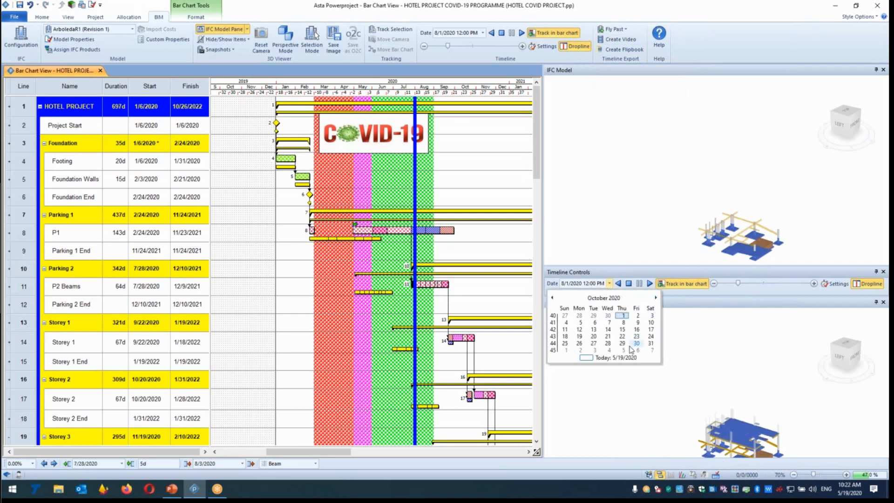
click(651, 343)
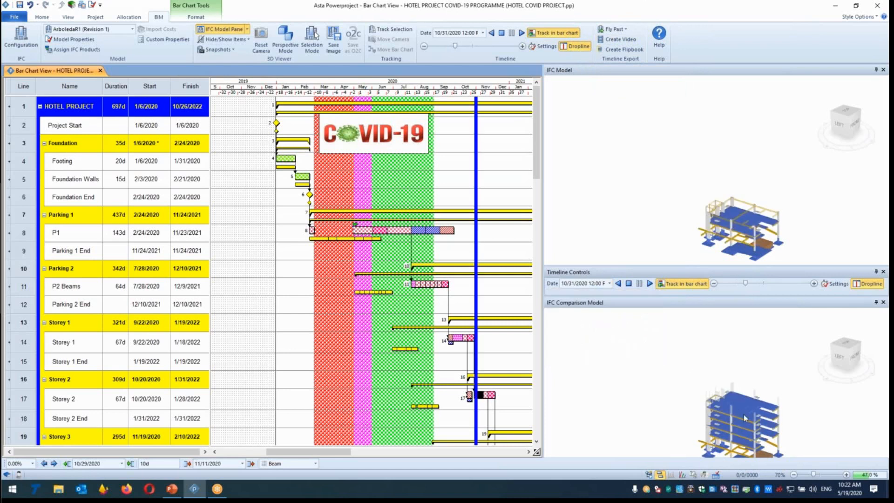
scroll(651, 316, down, 2)
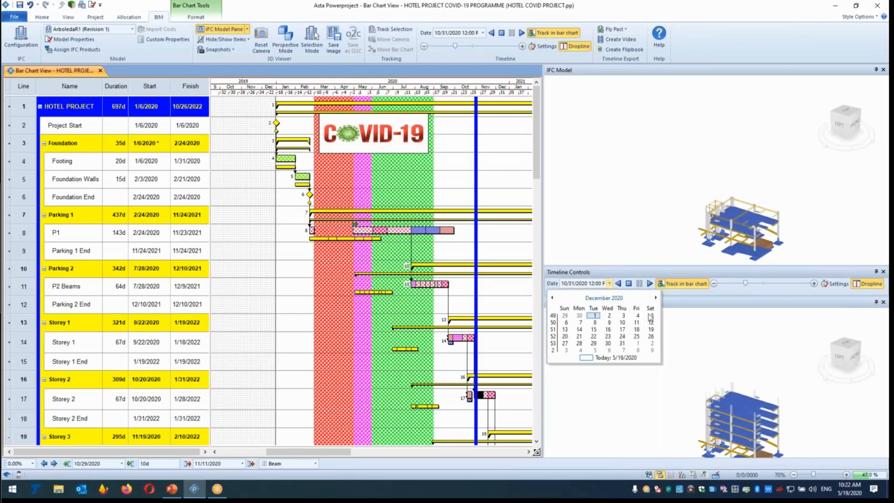
Set the timeline date to 12/31/2020 and compare the construction progress in the live and comparison models.
click(623, 343)
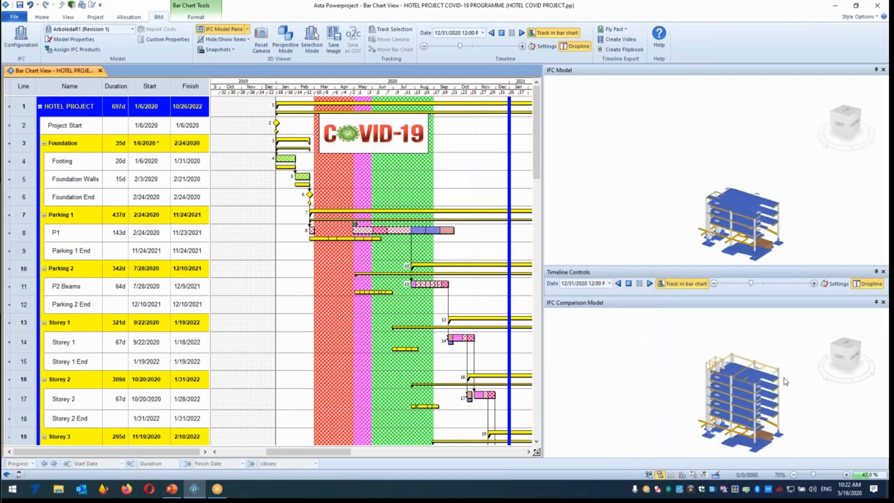
drag(748, 404, 748, 405)
Add another Duration column to the task table and title the first Duration column BEFORE COVID Duration.
drag(150, 86, 195, 93)
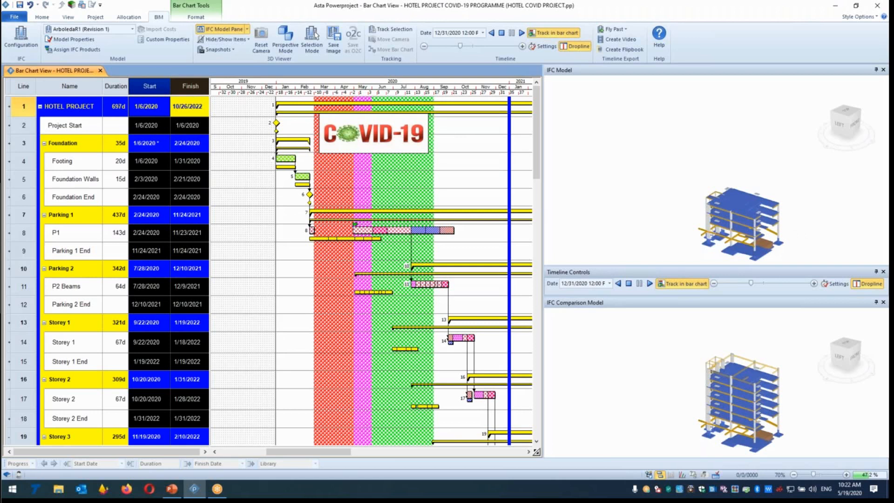
click(122, 88)
right_click(123, 90)
mouse_move(196, 169)
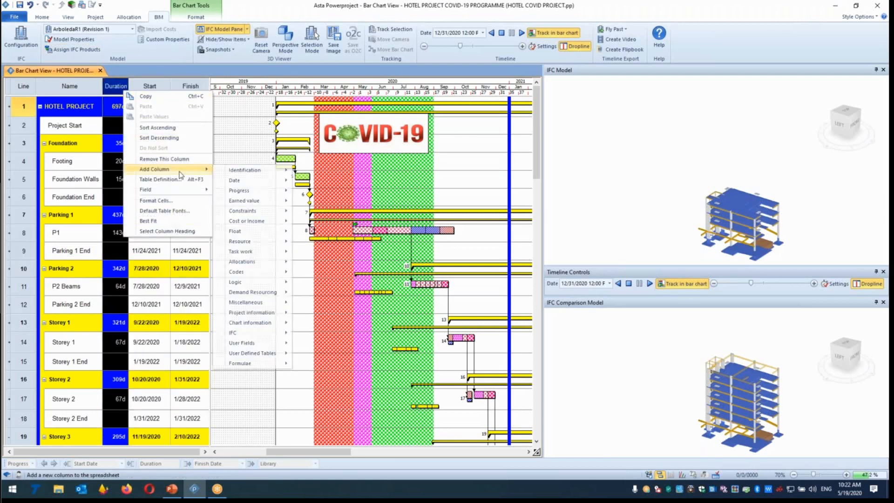
mouse_move(259, 186)
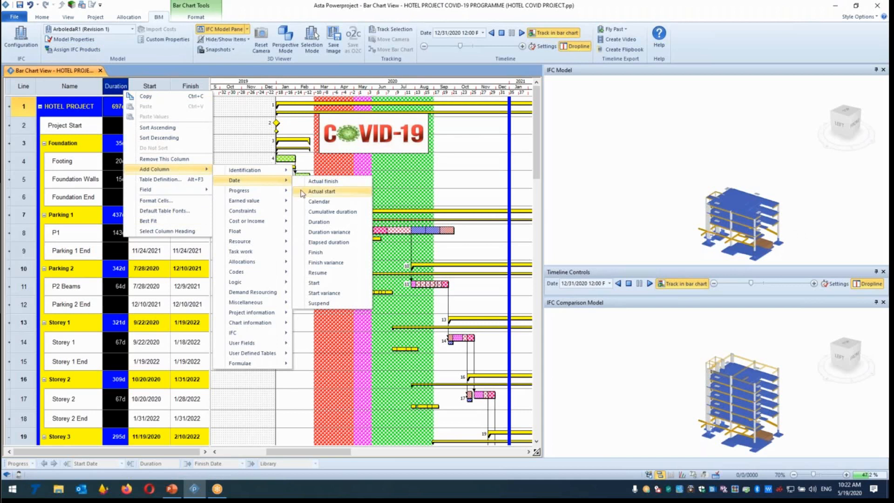
click(320, 222)
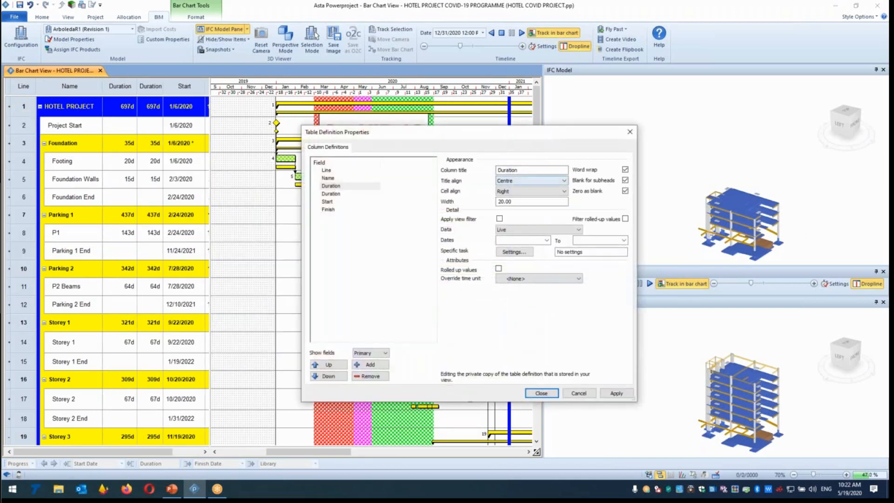
click(530, 171)
text(BEFORE COVID)
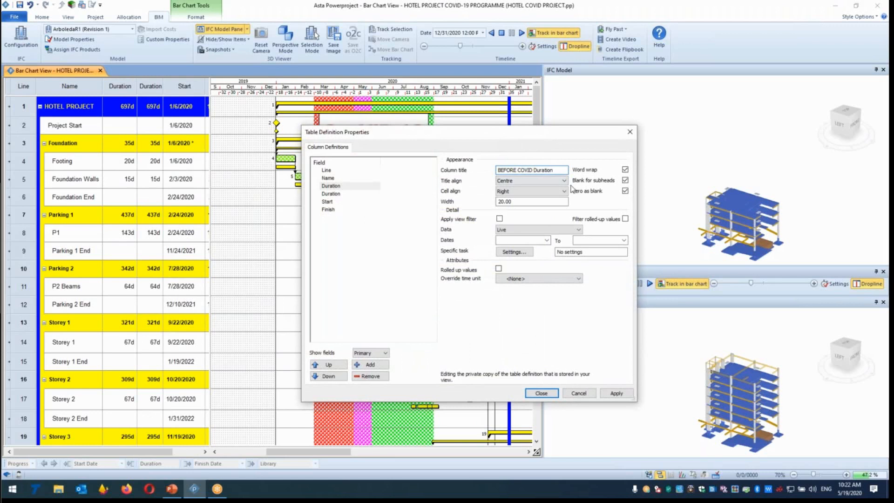
Title the second Duration column After COVID Duration, set its data source to COVID BASELINE, and apply the table definition.
click(359, 193)
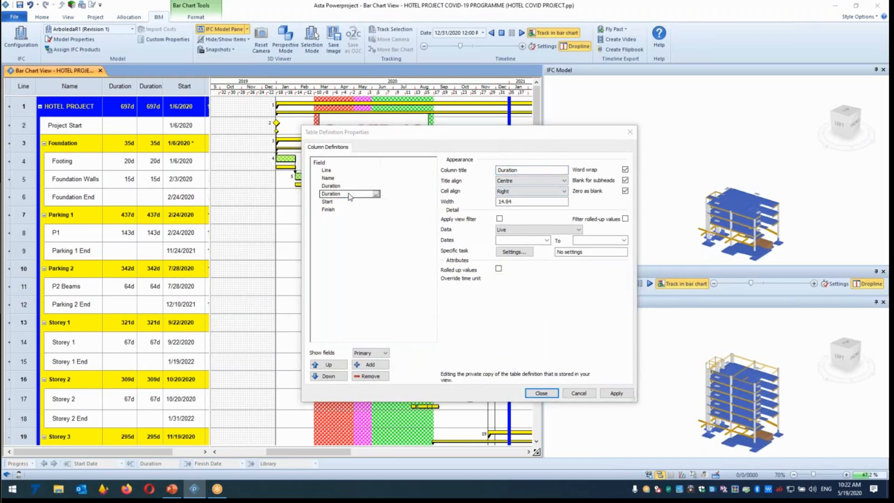
click(546, 171)
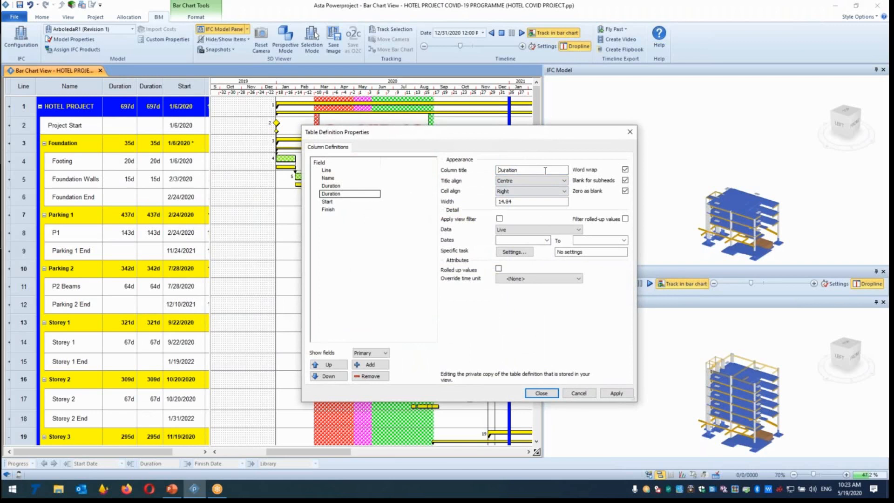
text(After COVID)
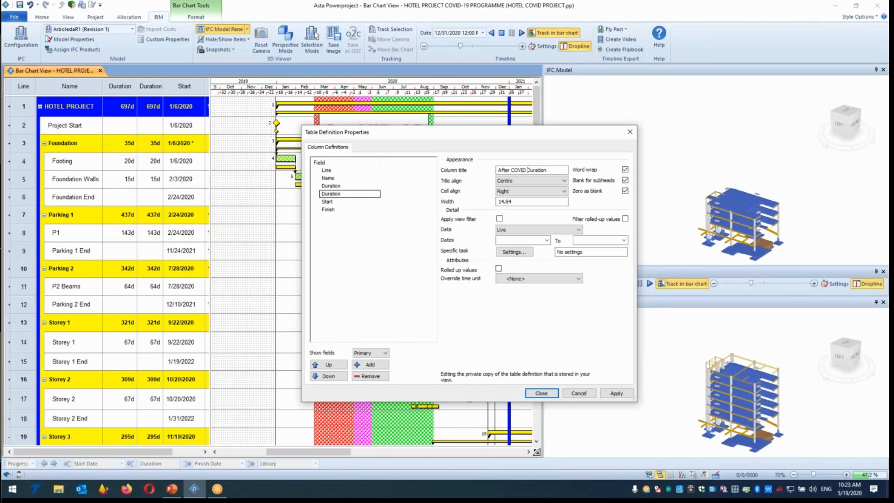
click(538, 230)
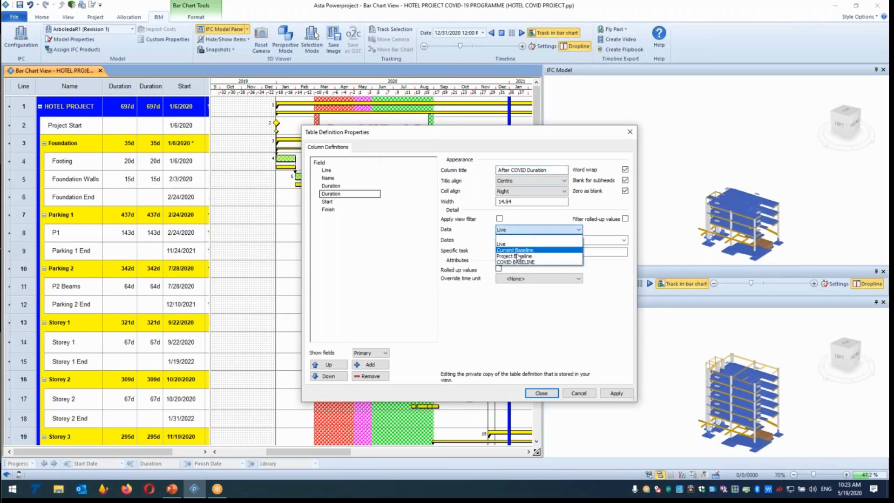
click(522, 256)
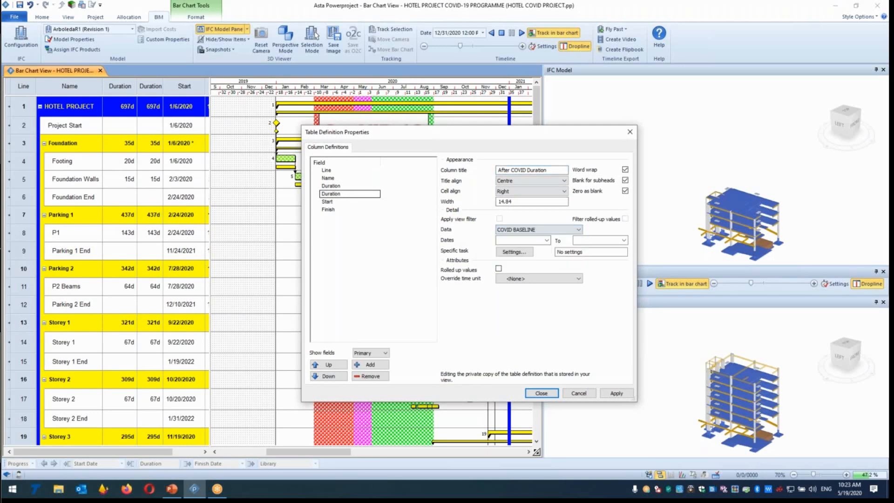
click(616, 393)
click(541, 393)
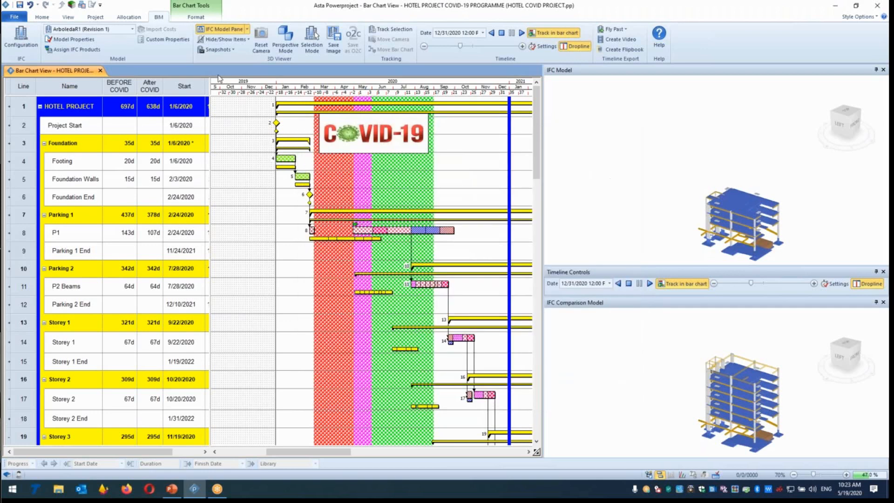
Widen both COVID duration columns to fit their full titles and fit the table area to its columns.
drag(209, 80, 378, 81)
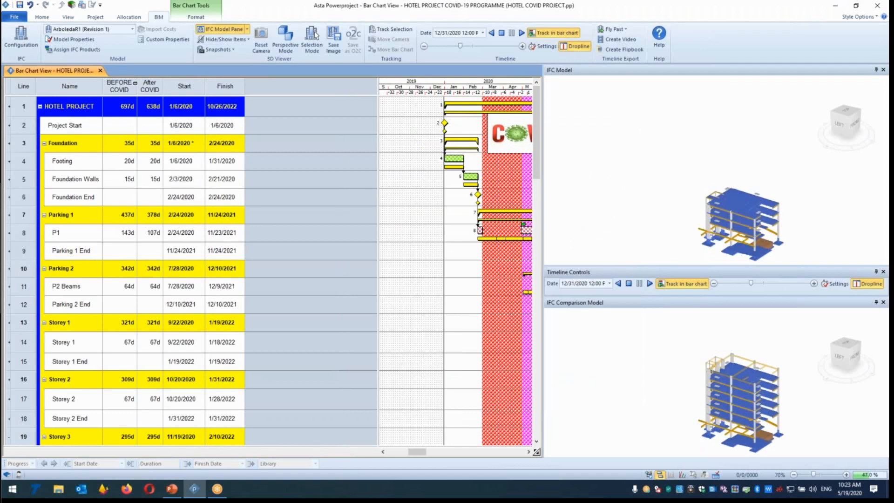
drag(137, 83, 221, 84)
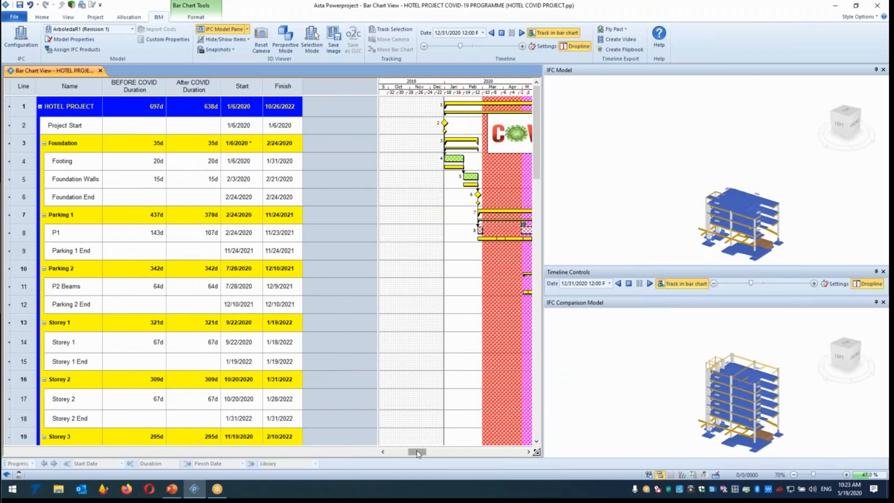
drag(418, 451, 422, 452)
drag(377, 433, 302, 426)
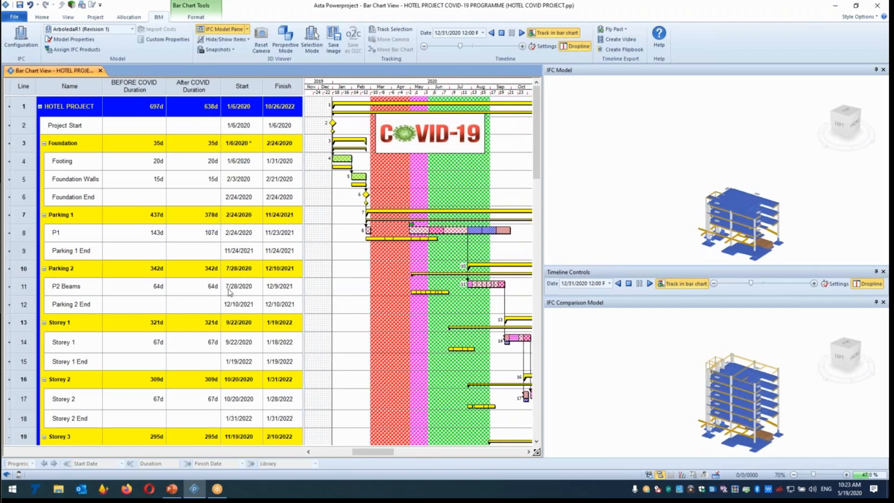
Compare the P1 task's durations in the before and after COVID columns.
click(215, 240)
click(140, 233)
click(205, 239)
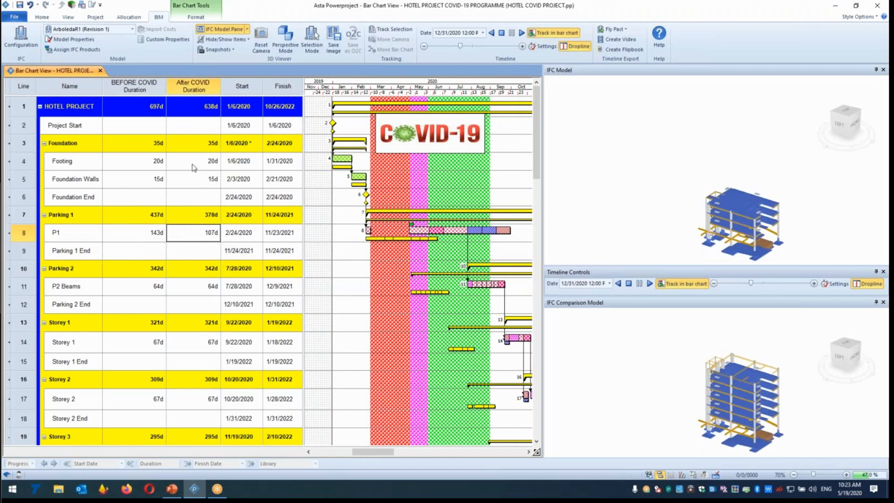
Add another Finish column at the end of the task table and title the first Finish column BEFORE COVID Finish.
drag(303, 86, 405, 87)
right_click(316, 88)
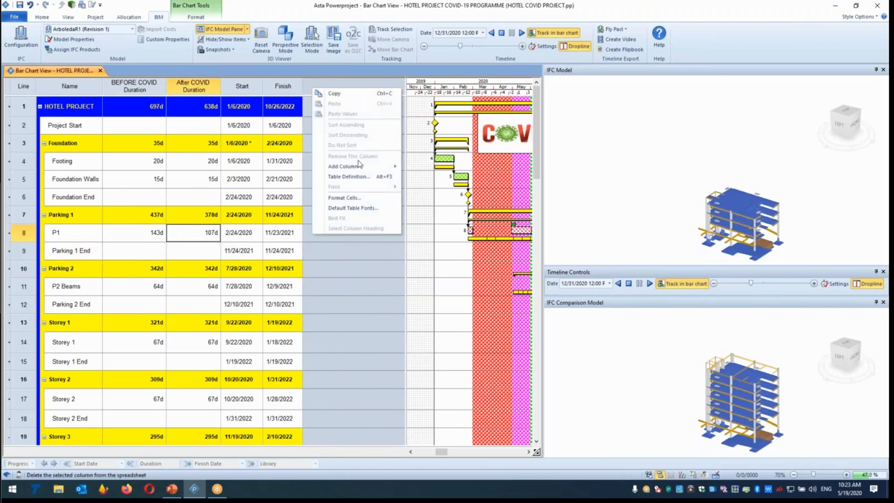
mouse_move(375, 167)
mouse_move(436, 179)
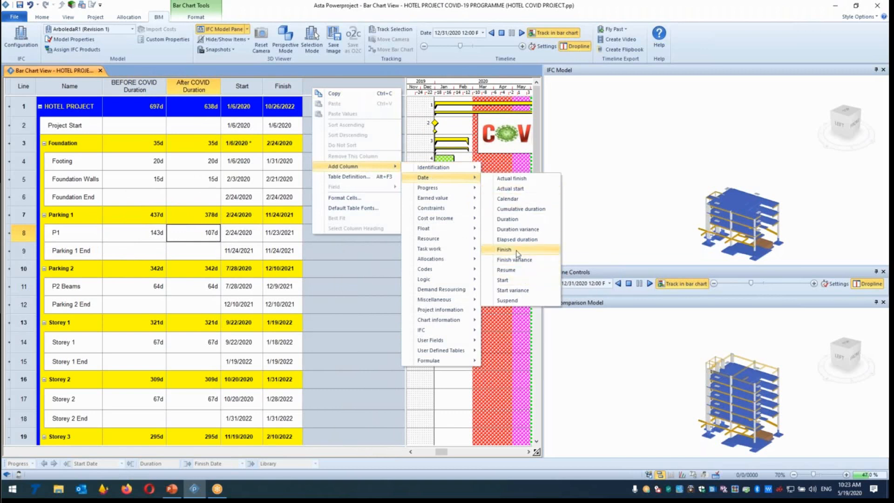
click(504, 249)
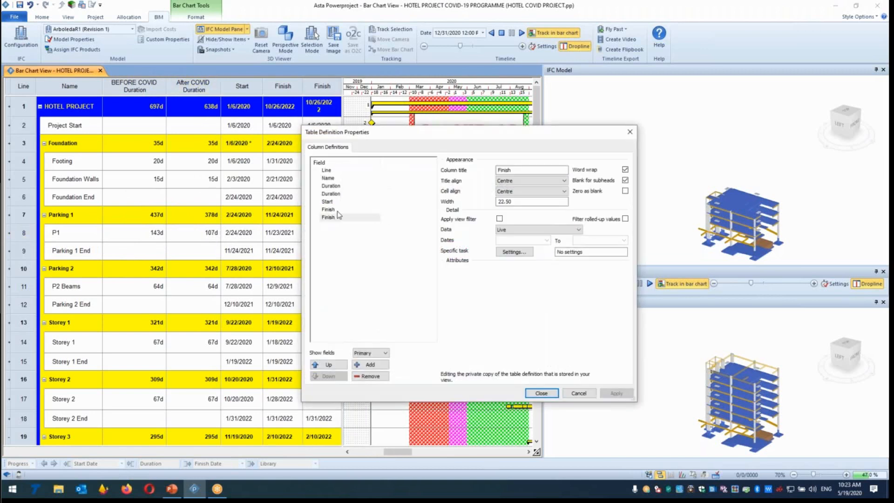
click(339, 216)
click(528, 171)
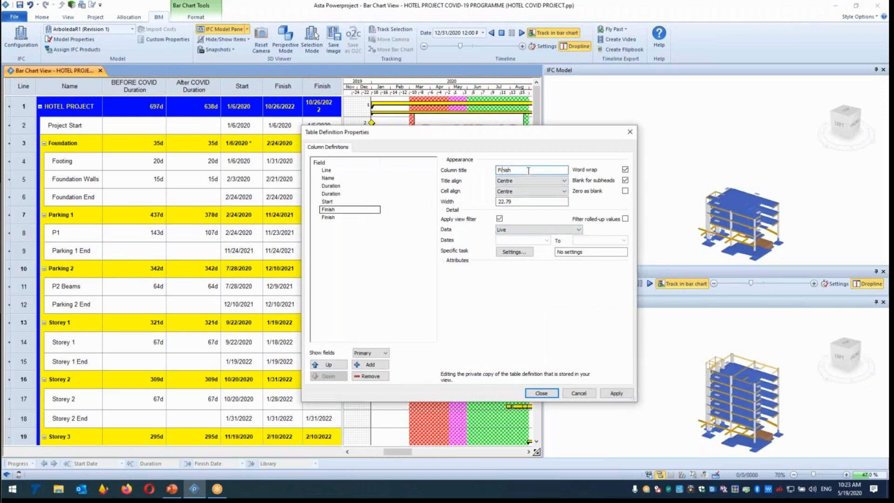
text(BEFORE COVID)
Title the second Finish column AFTER COVIDFinish, set its data source to COVID BASELINE, and apply the table definition.
click(335, 219)
click(523, 172)
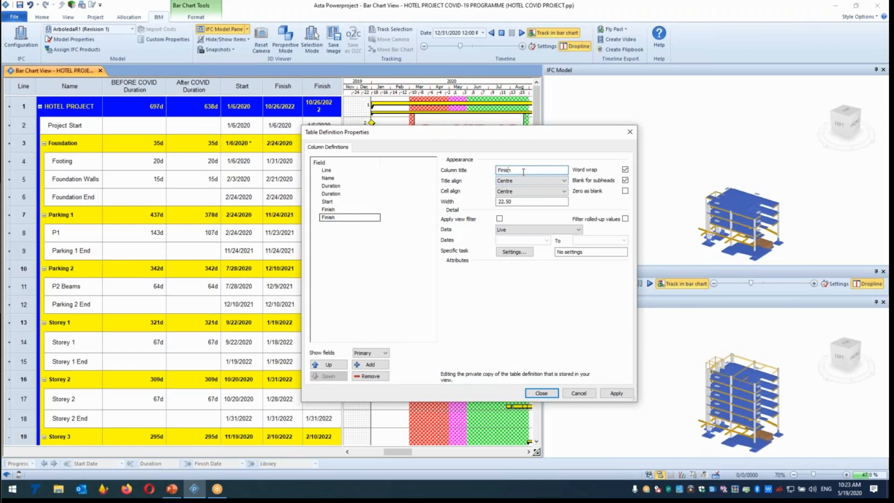
text(AFTER COVID)
click(521, 230)
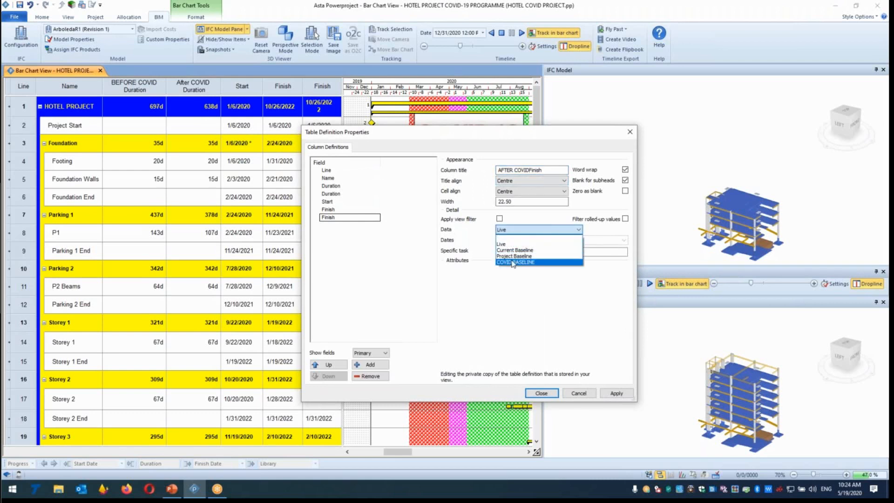
click(512, 262)
click(617, 393)
click(537, 390)
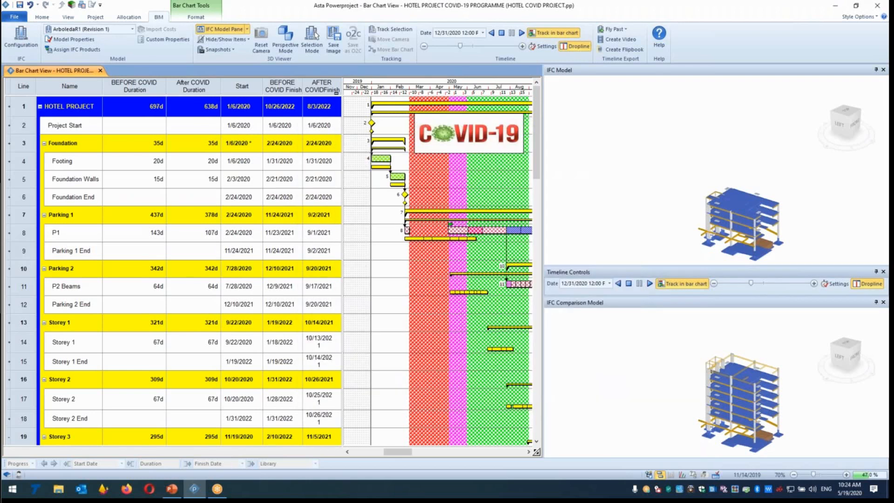
Compare the before and after COVID finish dates of the P1 and Parking 1 End tasks.
click(280, 235)
click(322, 236)
click(288, 249)
click(321, 252)
click(311, 289)
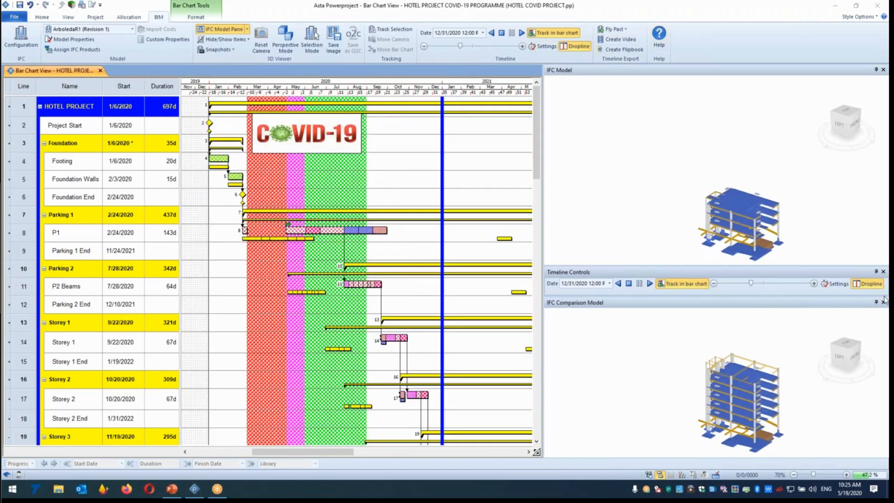
Stop the timeline simulation and open the project's BIM model configuration.
click(502, 34)
click(14, 16)
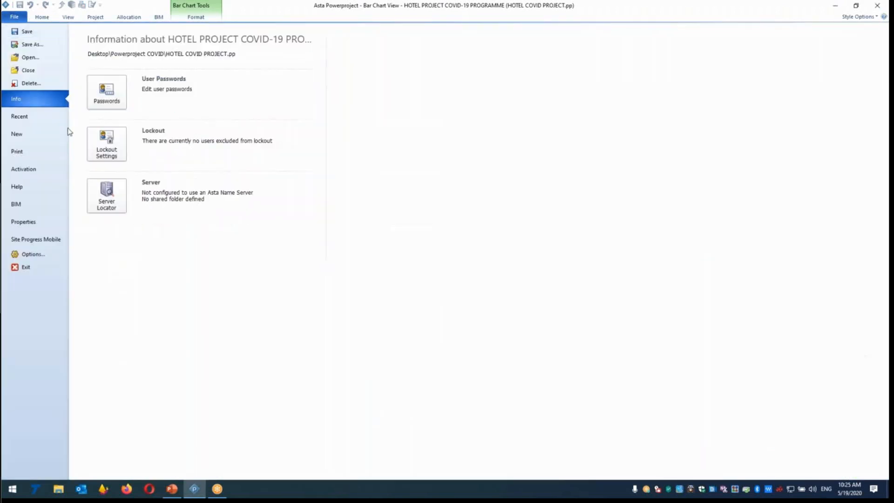
click(24, 204)
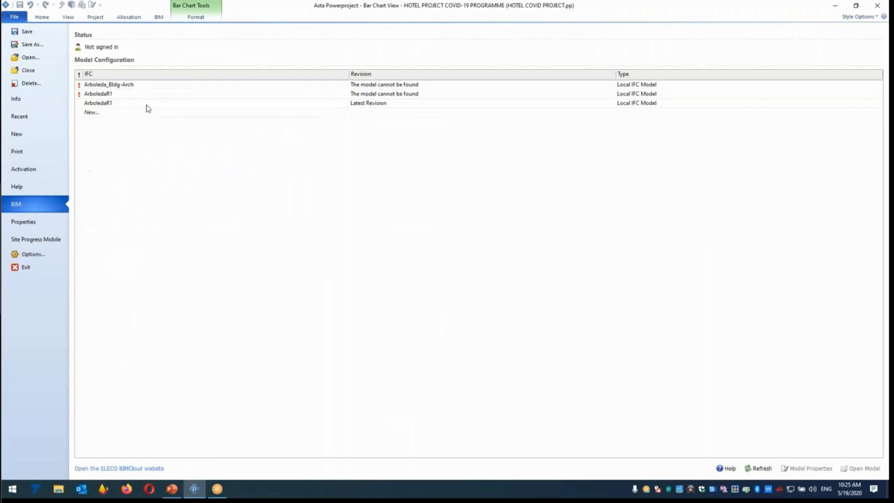
Examine the details of the local IFC file ArboledaR1 in folder 111 as a new model, cancel, and return to the bar chart.
click(88, 113)
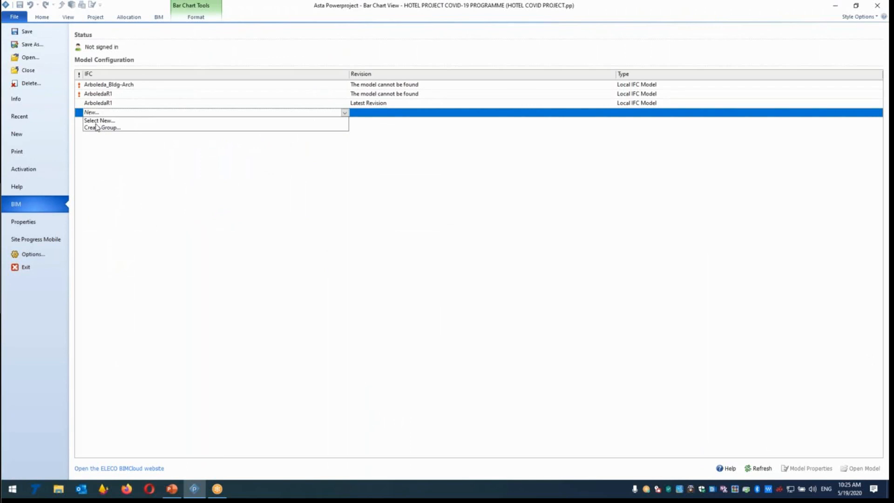
click(98, 120)
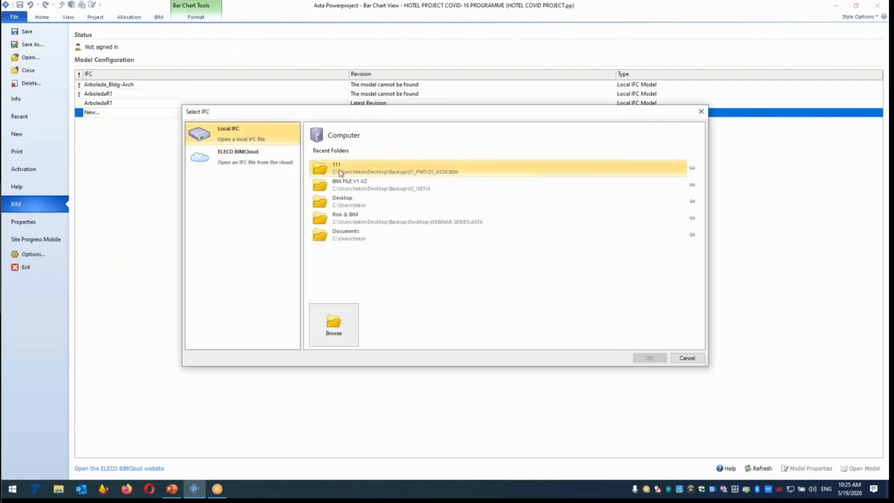
click(385, 174)
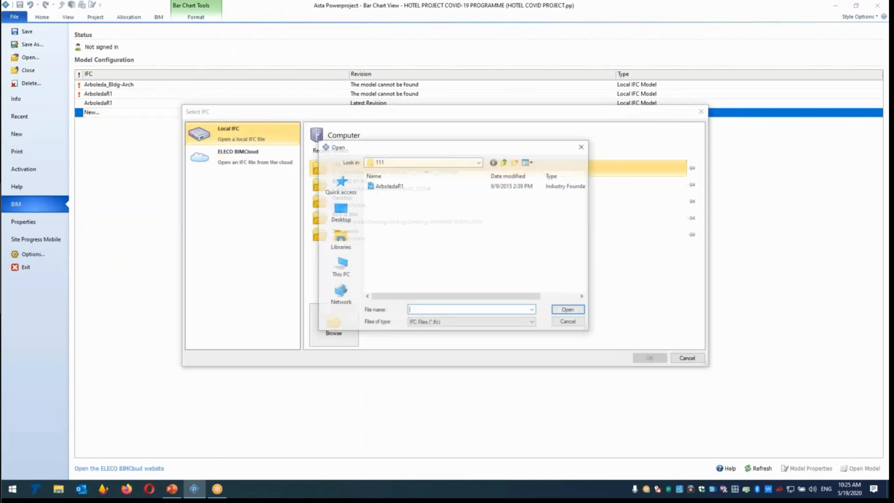
click(408, 187)
drag(433, 297, 528, 298)
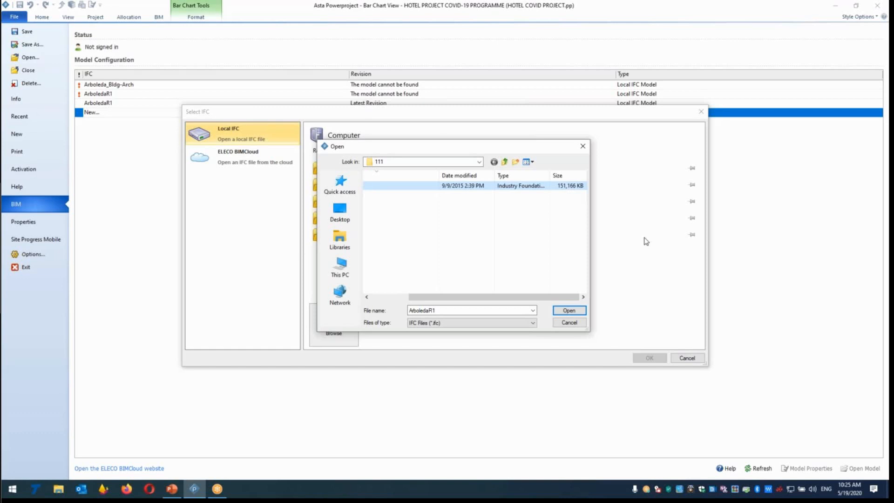
click(583, 147)
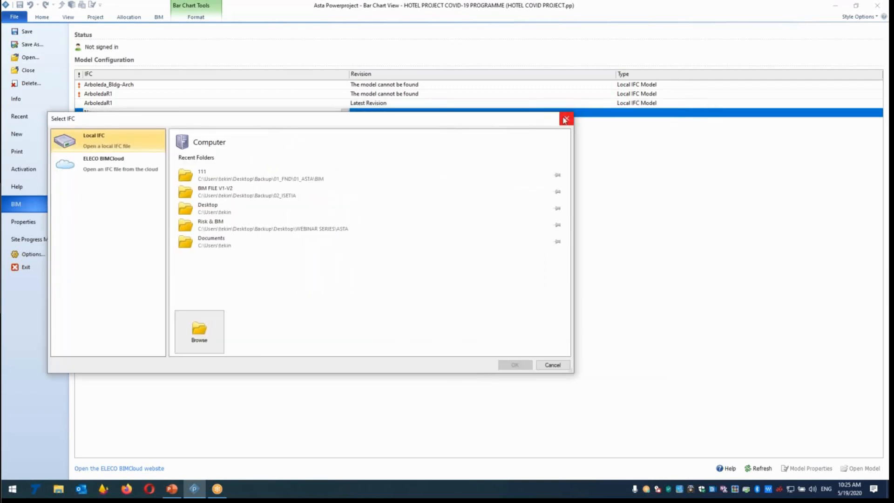
click(571, 121)
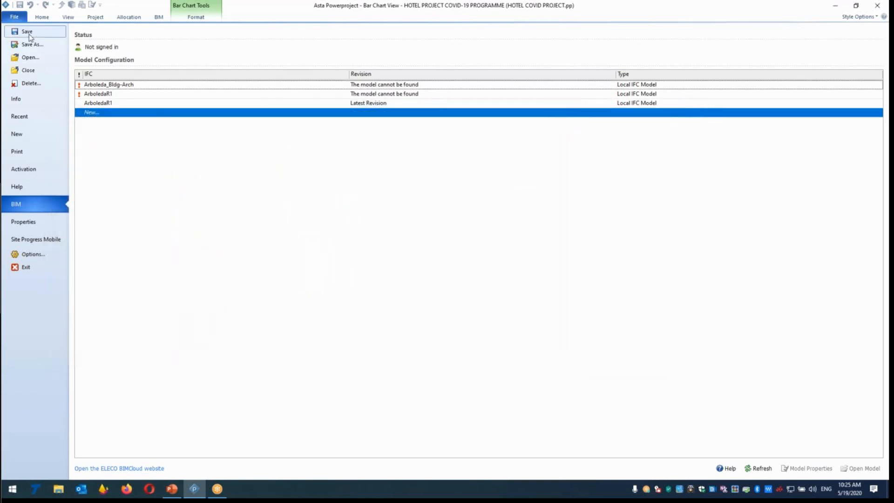
click(43, 17)
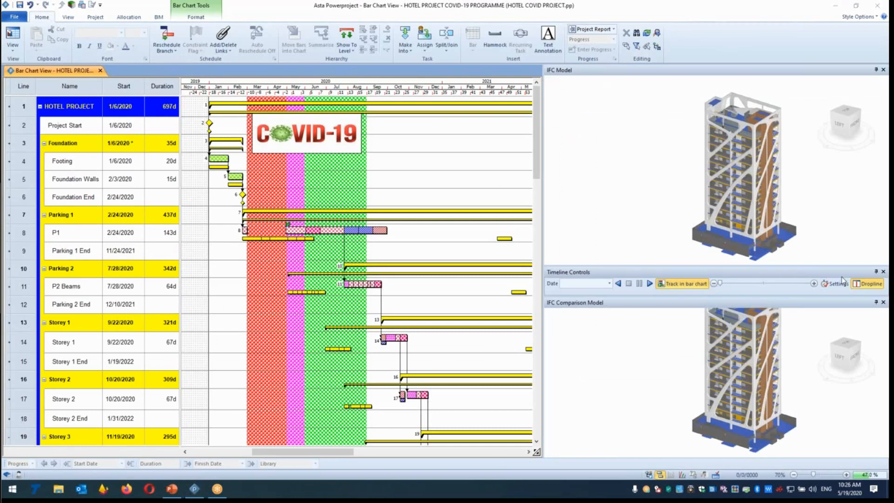
Close the timeline controls and the IFC comparison model, and enlarge the building in the remaining IFC model view.
click(883, 272)
click(883, 288)
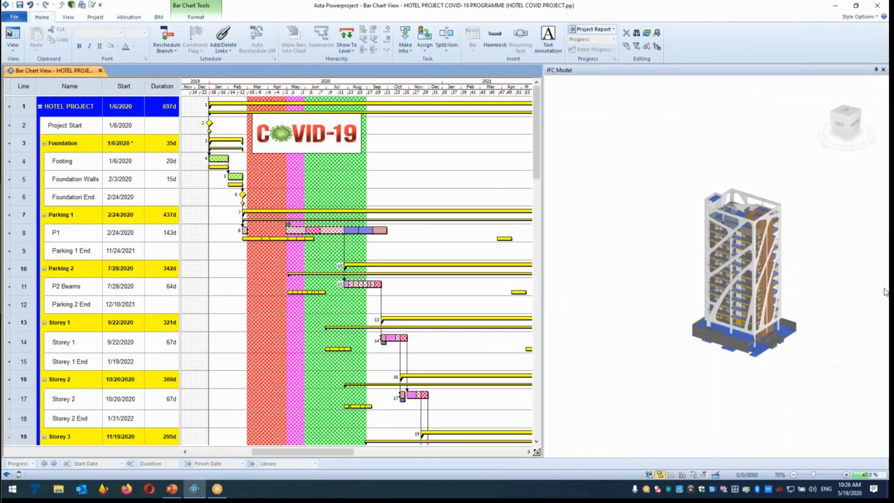
scroll(786, 251, up, 4)
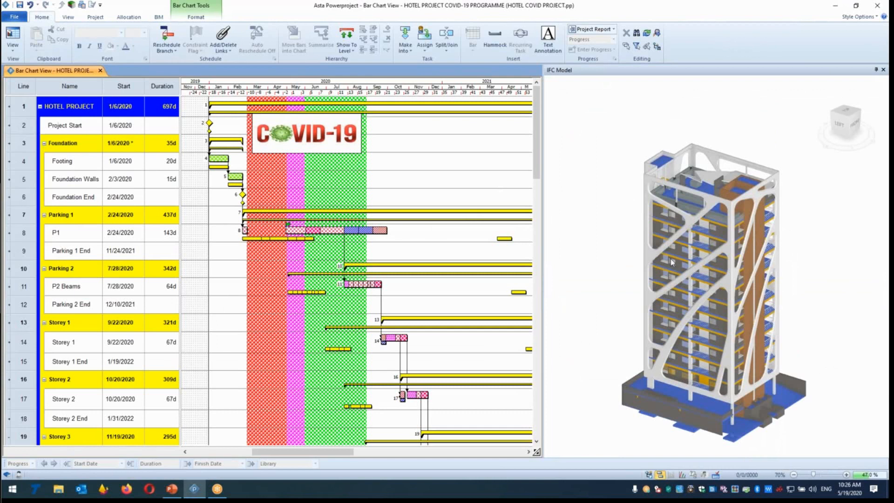
Delete all tasks of the hotel programme and keep the task columns fitted beside the bar chart.
click(671, 262)
click(658, 398)
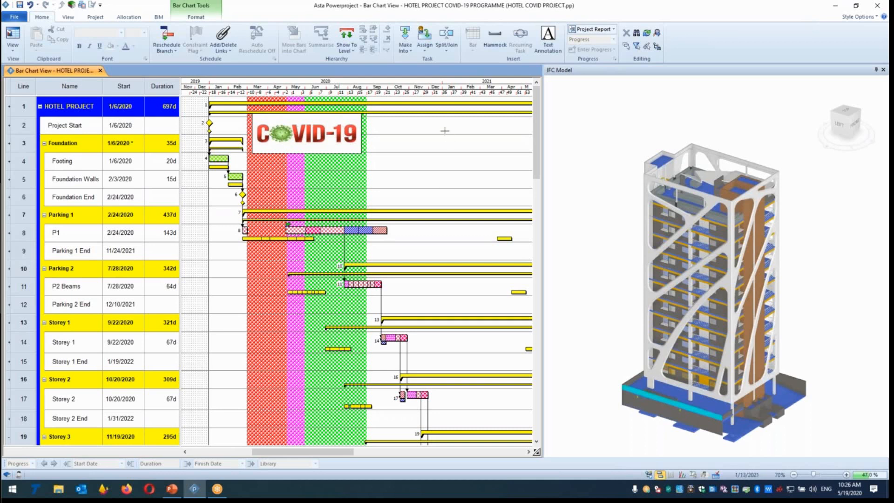
drag(181, 87, 245, 88)
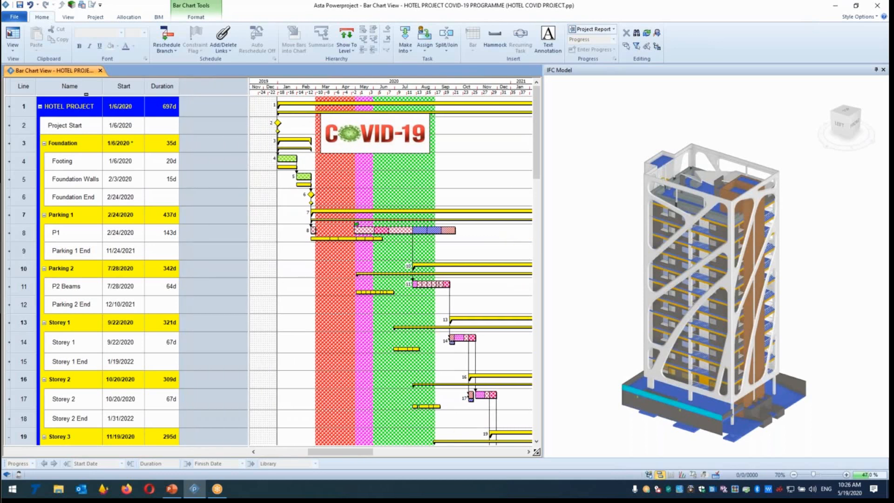
key(ctrl+a)
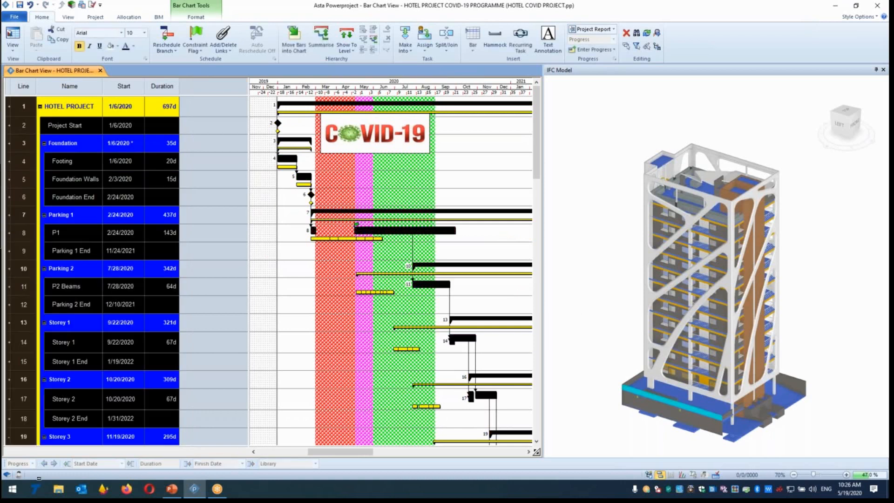
click(55, 436)
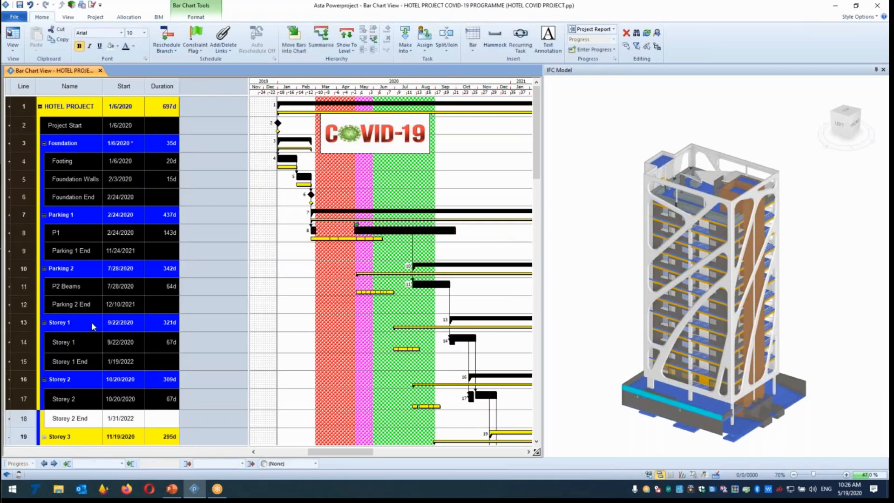
key(Delete)
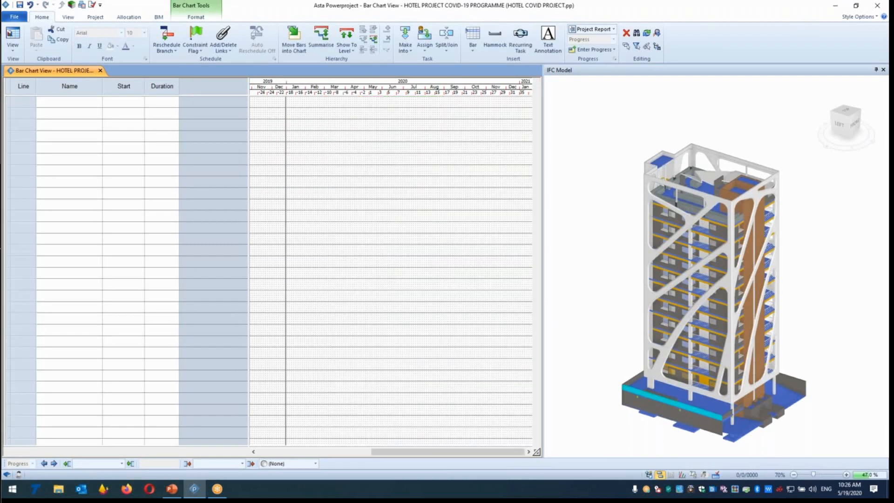
drag(247, 83, 181, 93)
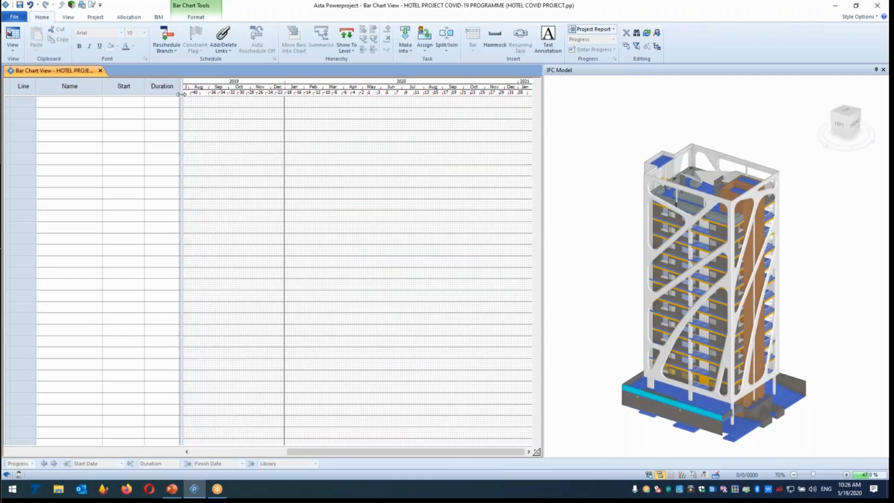
drag(370, 449, 407, 458)
Try to play the timeline simulation with no tasks in the programme.
click(159, 17)
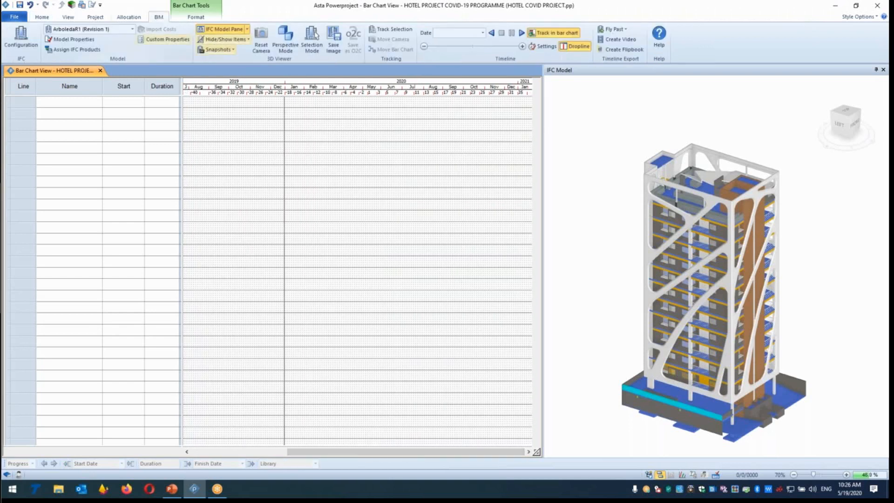
click(522, 36)
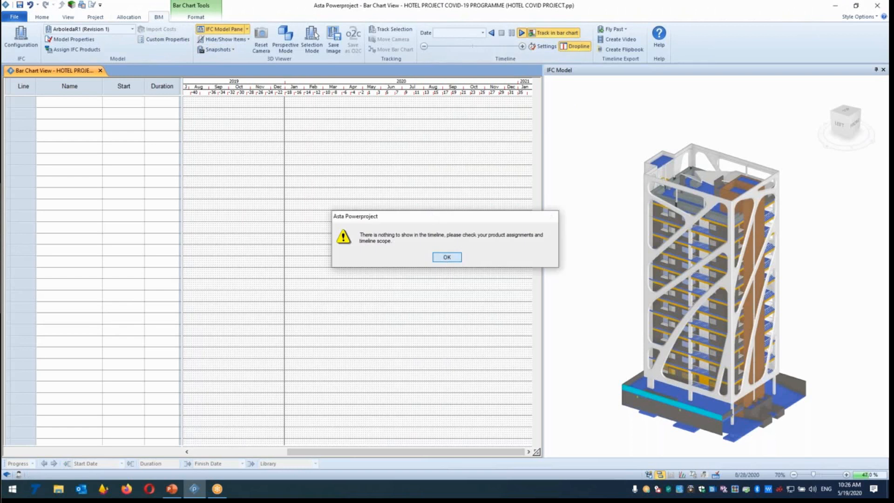
click(447, 256)
click(522, 33)
click(440, 257)
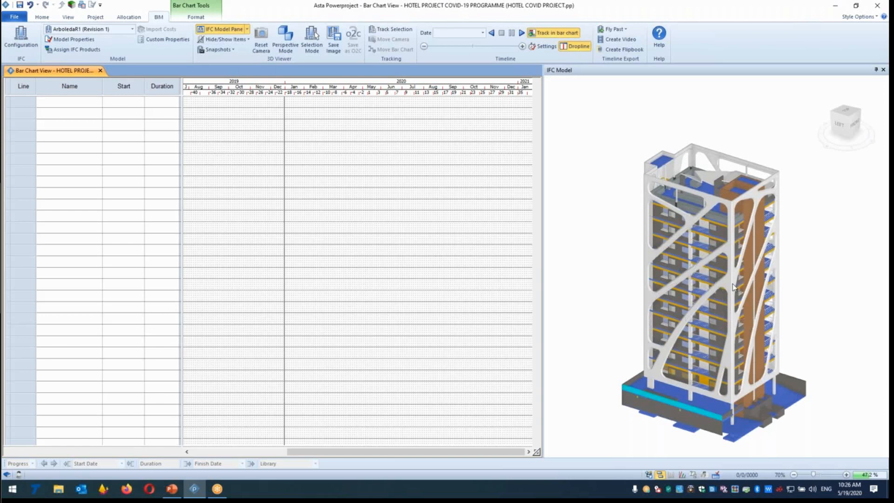
Create staggered tasks from the model's perimeter wall, base slab and outer facade frame, starting 2/13/2020, 2/28/2020 and 3/17/2020.
click(314, 37)
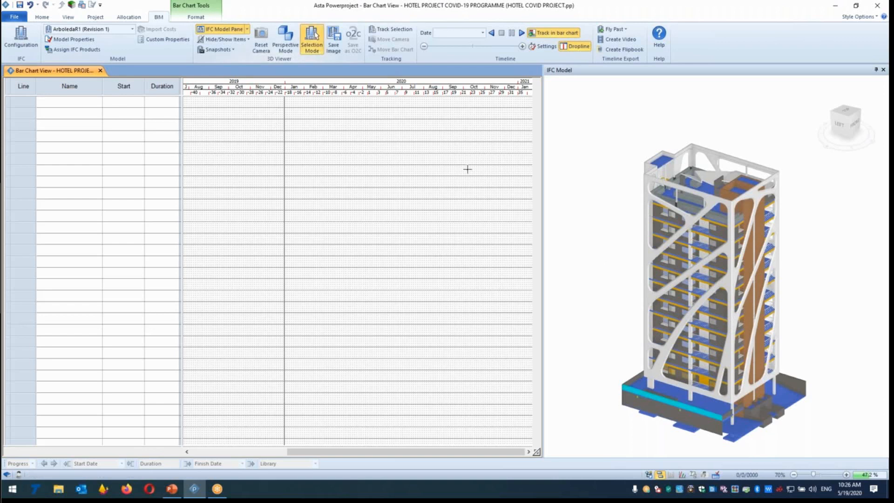
click(689, 422)
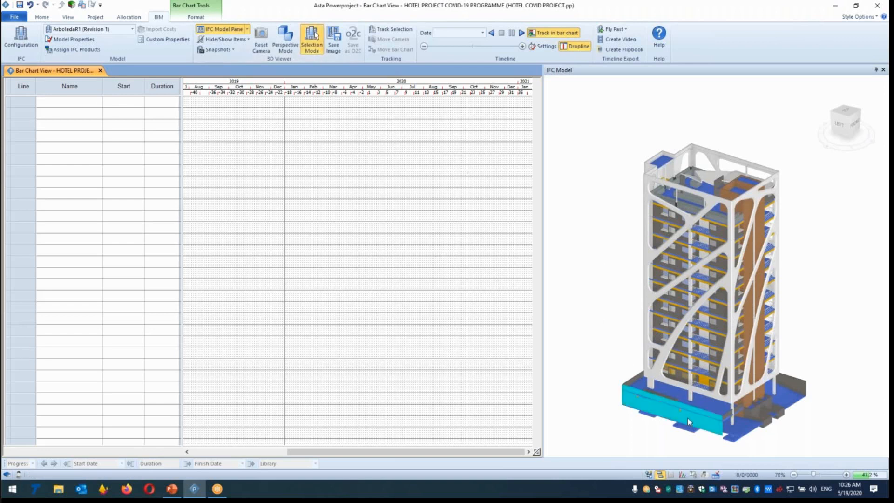
drag(689, 421, 314, 105)
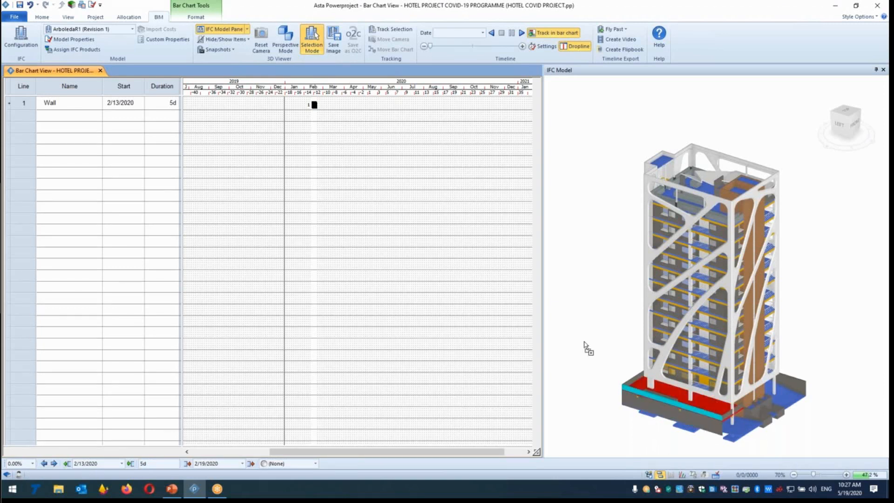
click(325, 116)
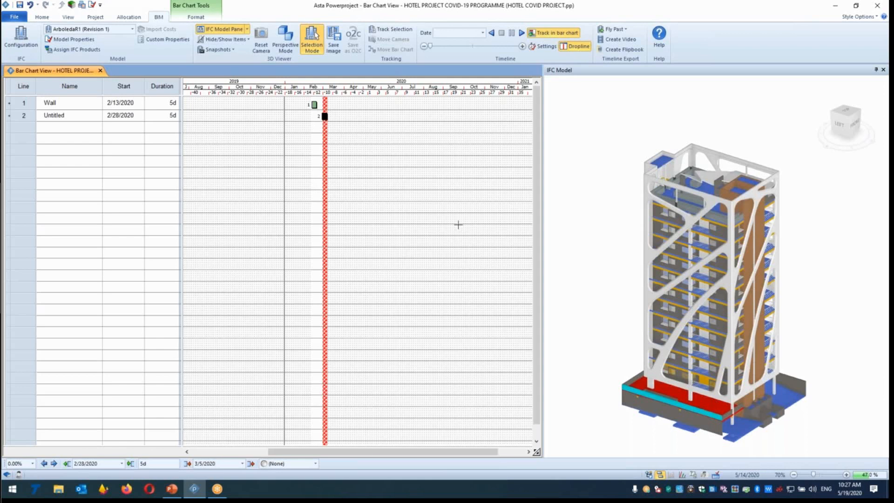
click(746, 381)
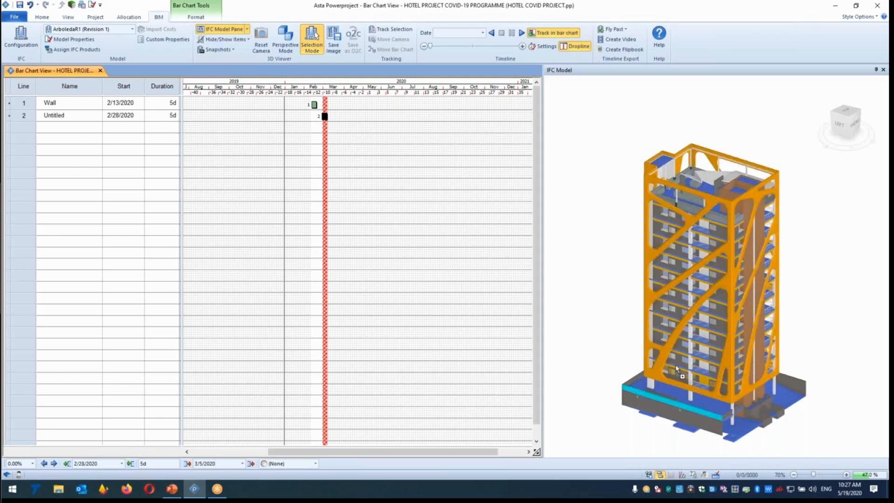
click(335, 127)
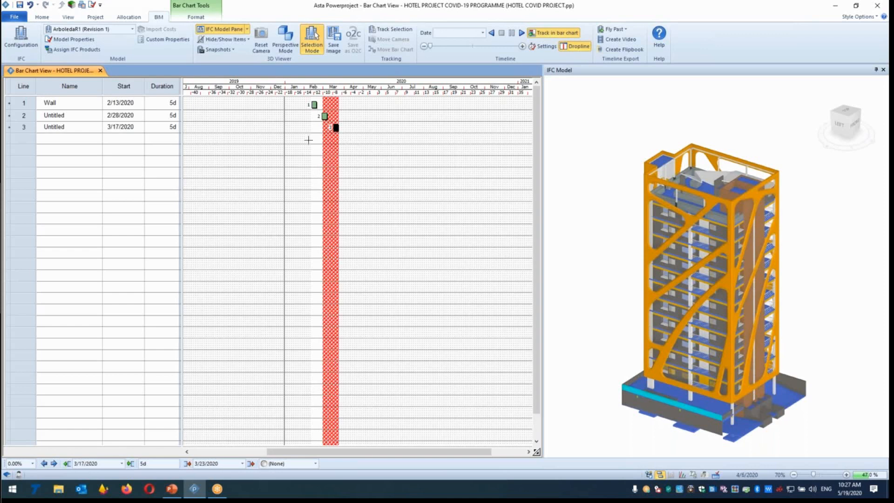
Link the three model-based tasks in sequence and reschedule the programme.
key(ctrl+a)
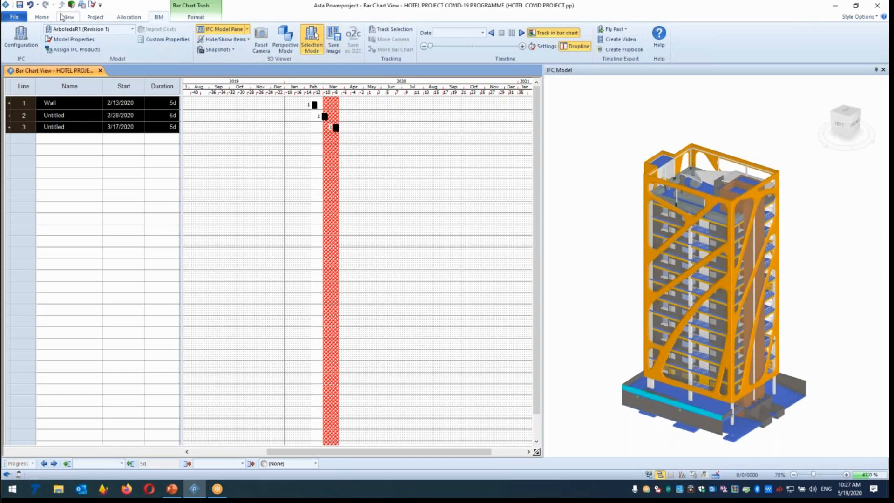
click(42, 16)
click(231, 52)
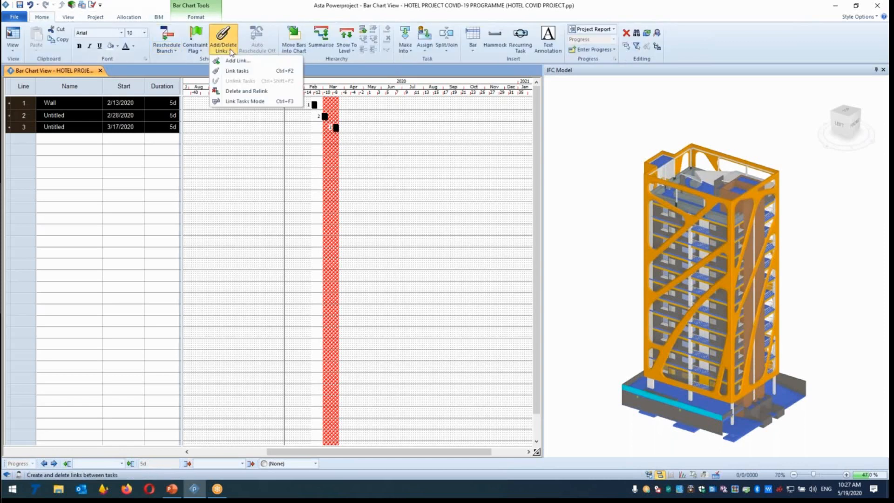
click(237, 70)
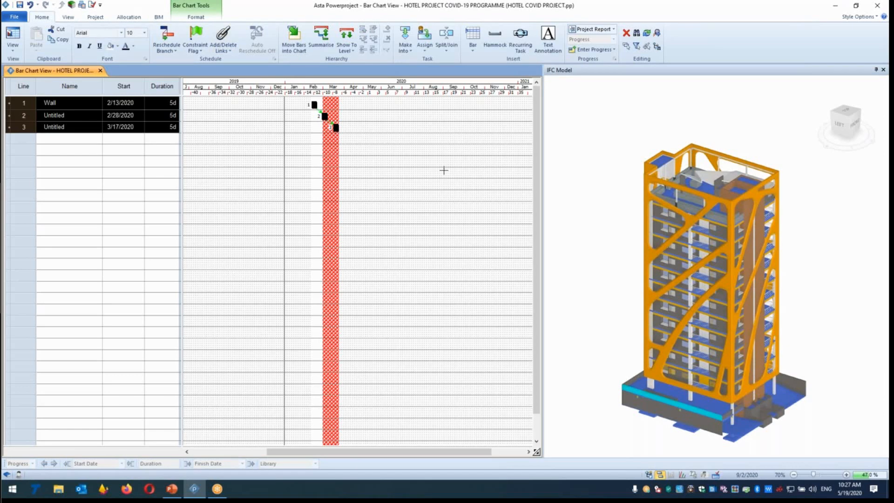
key(super+s)
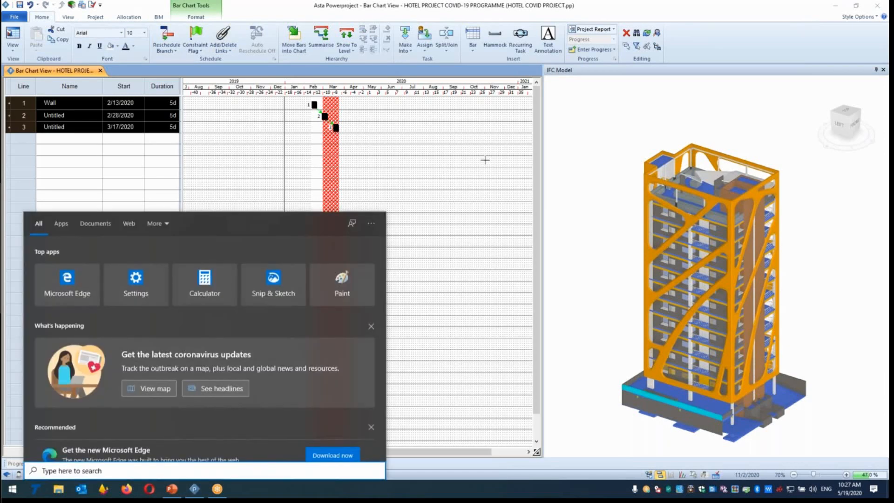
click(484, 160)
key(F9)
key(Return)
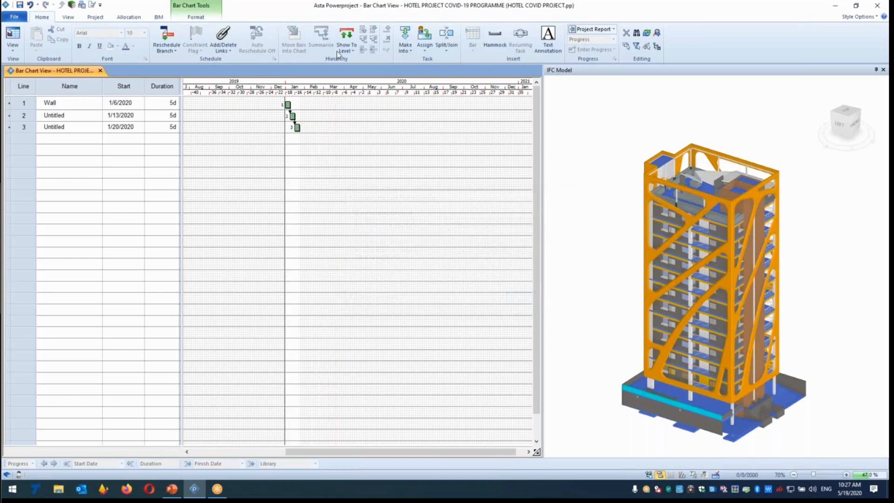
Play the timeline simulation of the wall, slab and facade frame tasks.
click(158, 17)
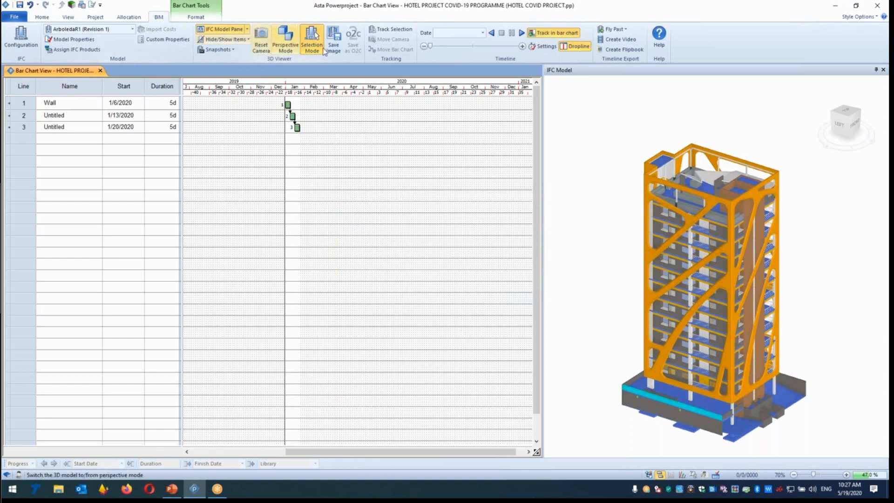
click(522, 34)
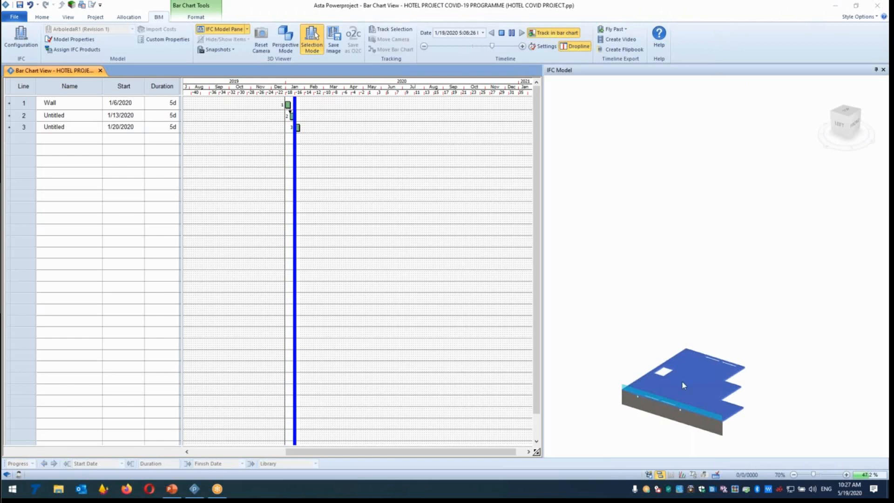
click(703, 406)
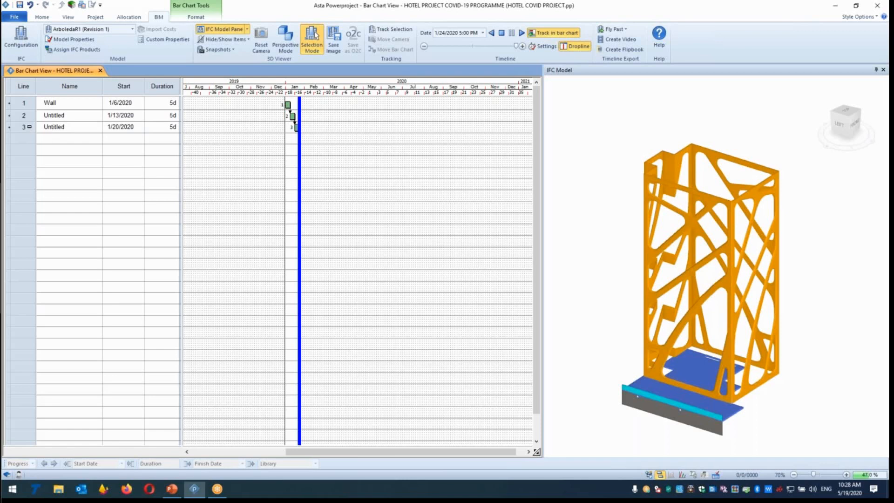
Delete the three model-based tasks, and show the project tree wide enough to read beside the task columns.
key(ctrl+a)
key(Delete)
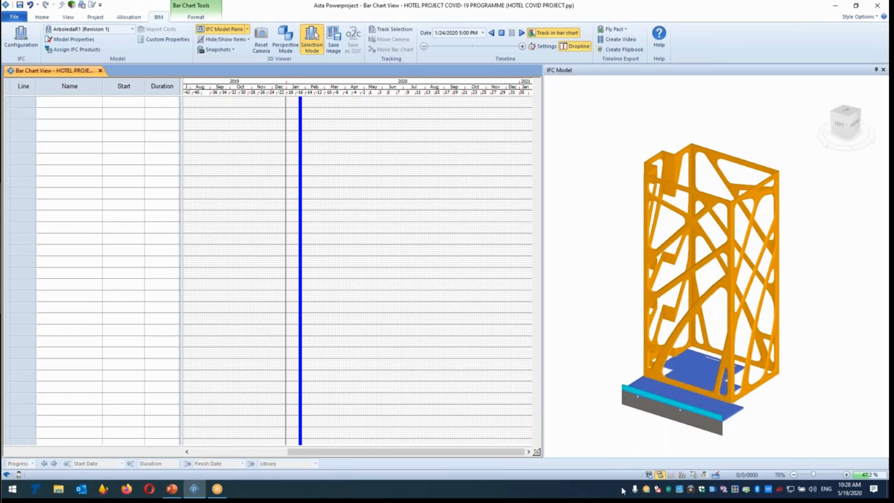
click(649, 474)
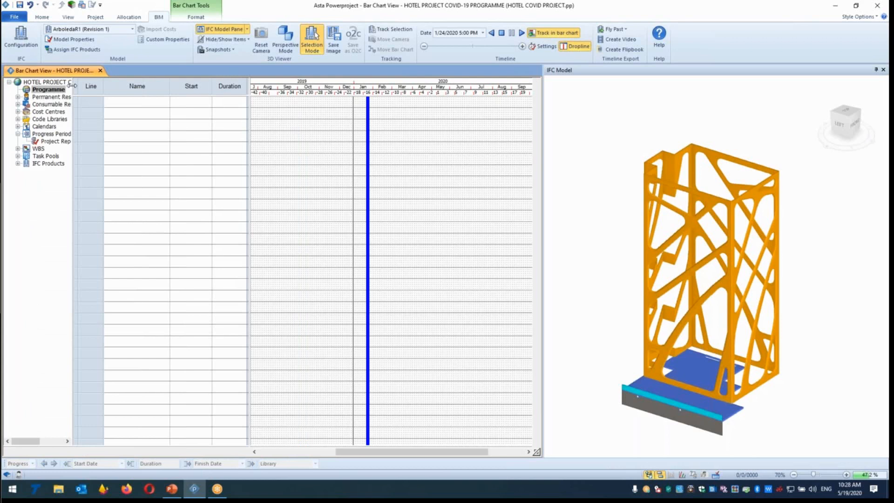
drag(74, 86, 129, 88)
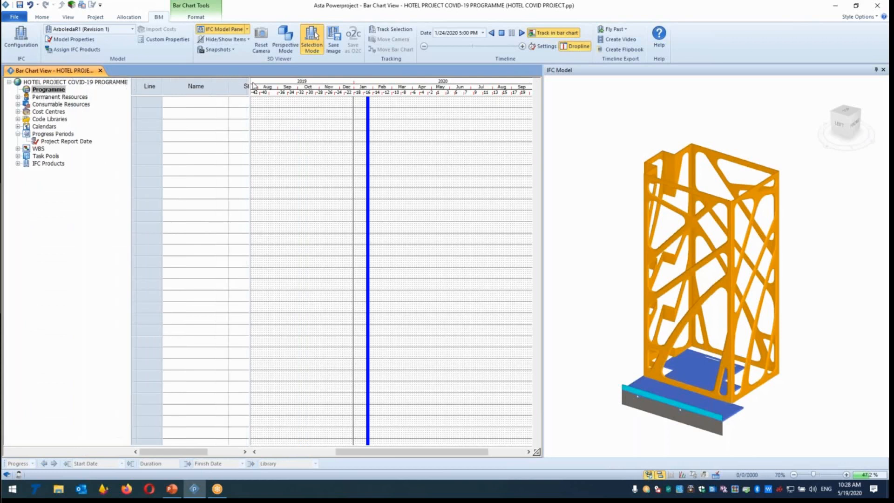
drag(247, 85, 303, 96)
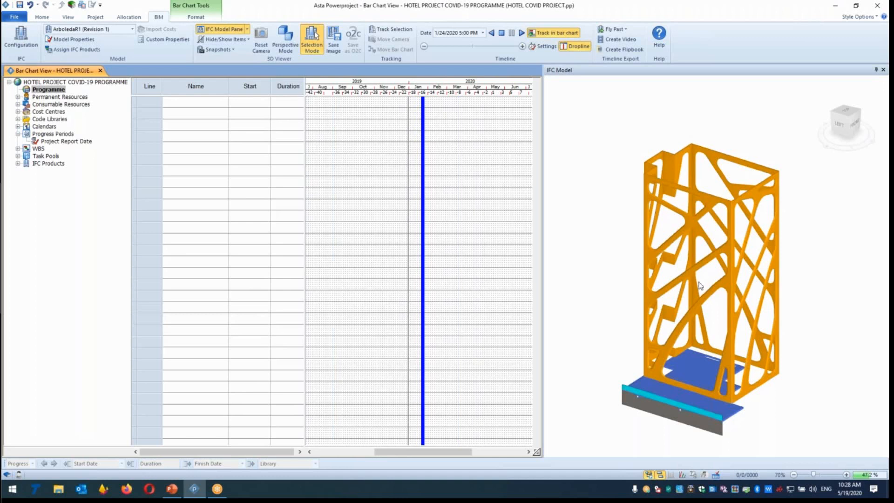
Stop the timeline and expand the IFC product searches for Stair, Foundation, Parking 1, Parking 2 and Storey 1.
click(501, 33)
click(789, 278)
click(18, 164)
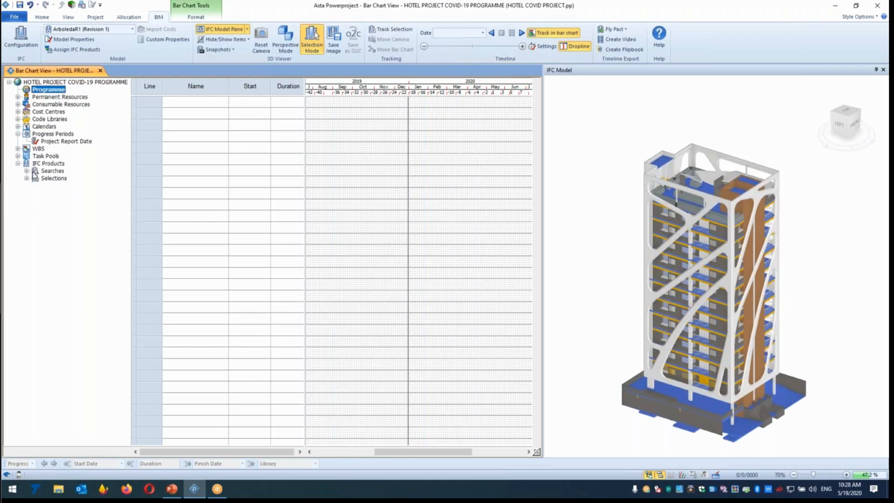
click(26, 171)
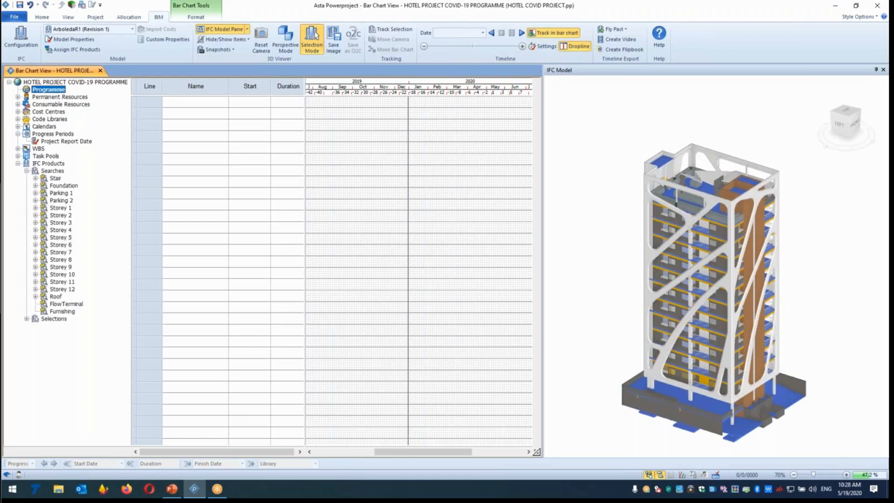
click(35, 179)
click(35, 200)
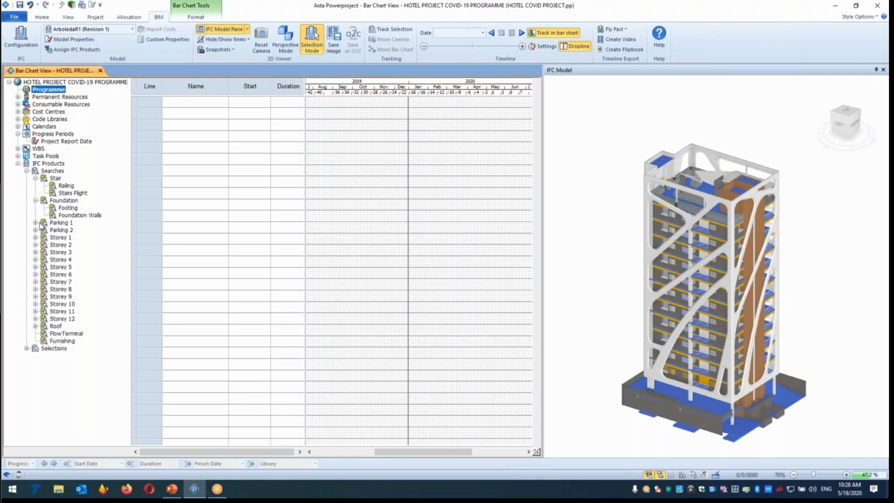
click(35, 223)
click(35, 289)
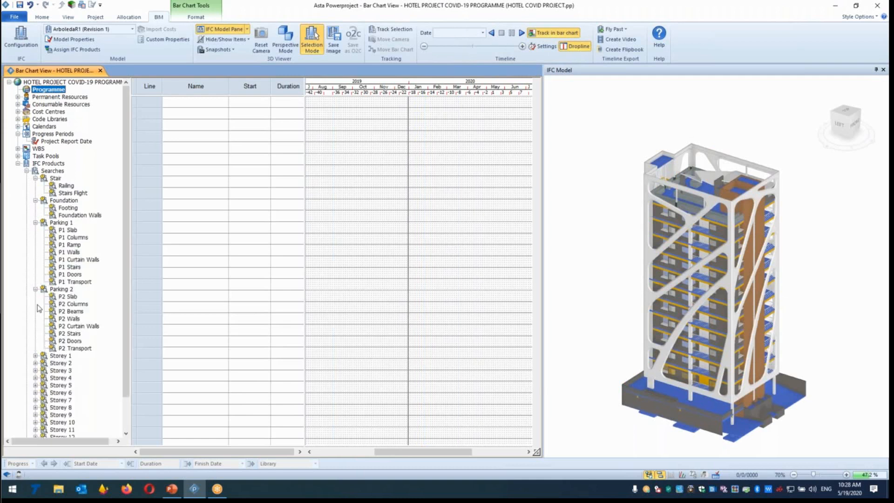
click(35, 356)
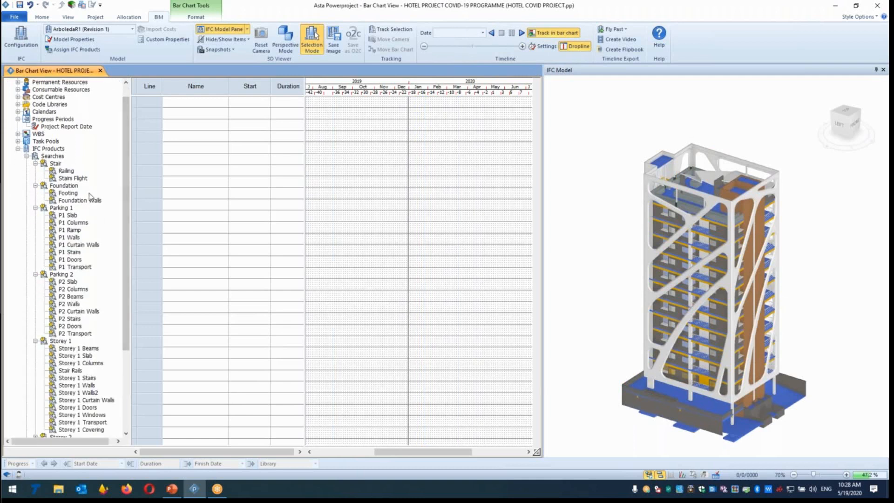
Expand the Storey 2 search and create tasks from all IFC product searches from Foundation through Storey 2 Covering.
click(55, 187)
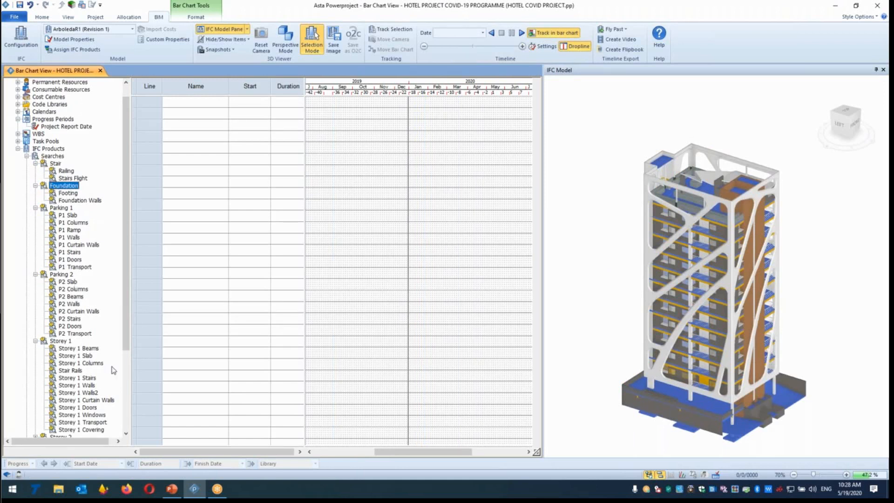
drag(130, 354, 131, 364)
click(35, 408)
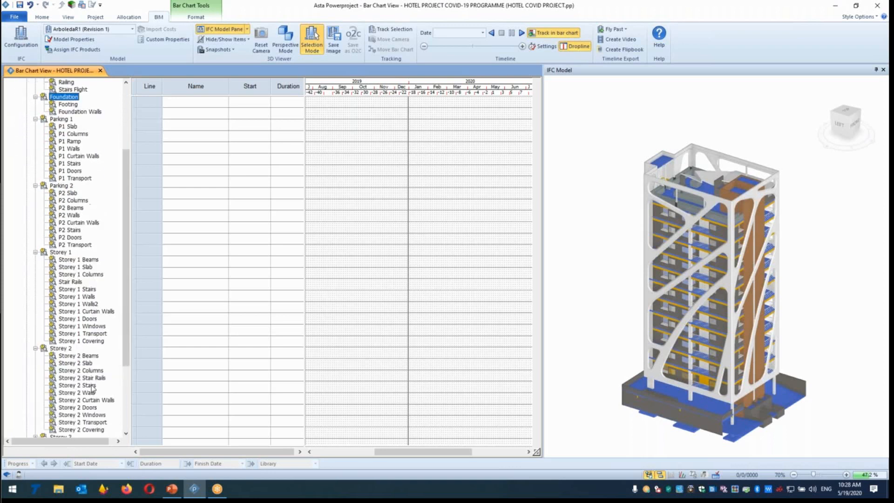
shift+click(85, 431)
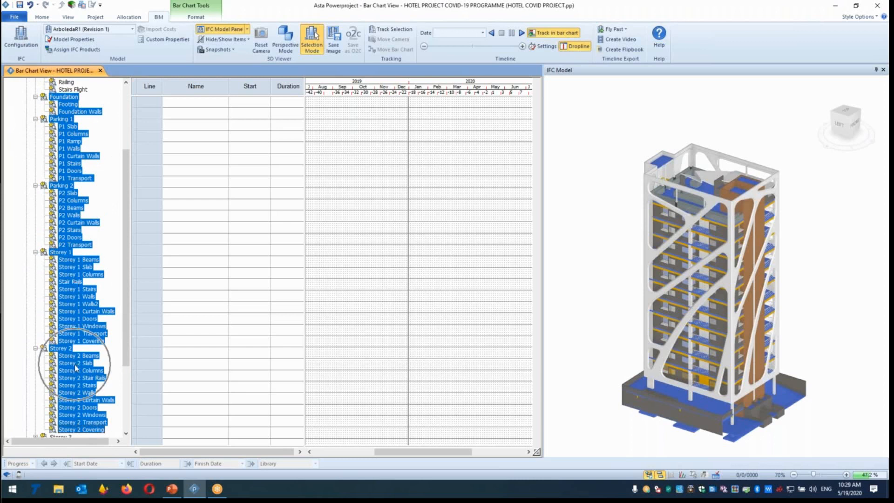
right_click(69, 167)
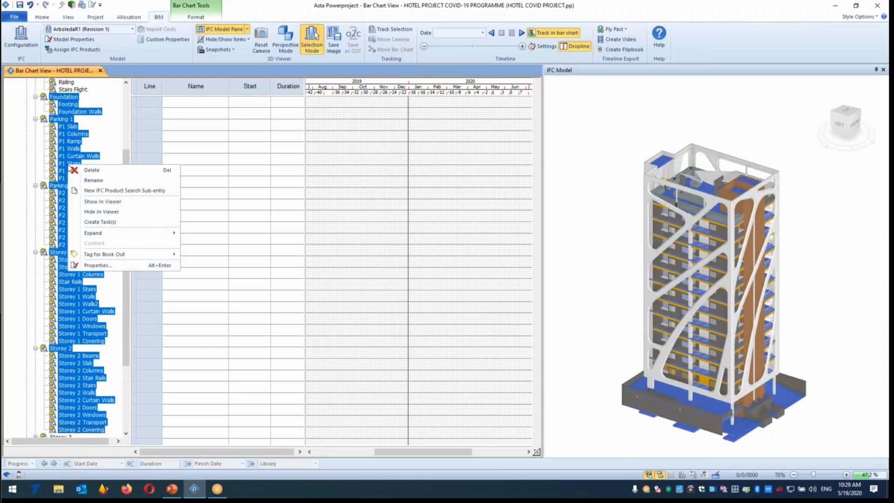
click(113, 224)
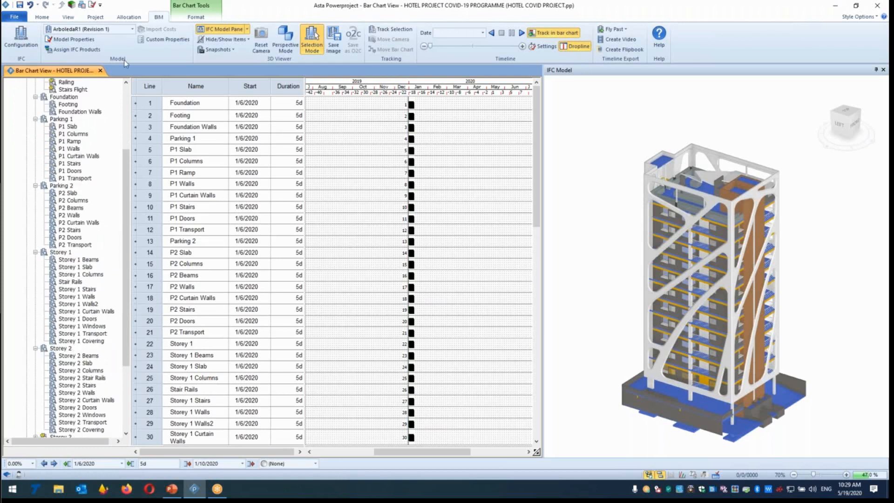
click(150, 102)
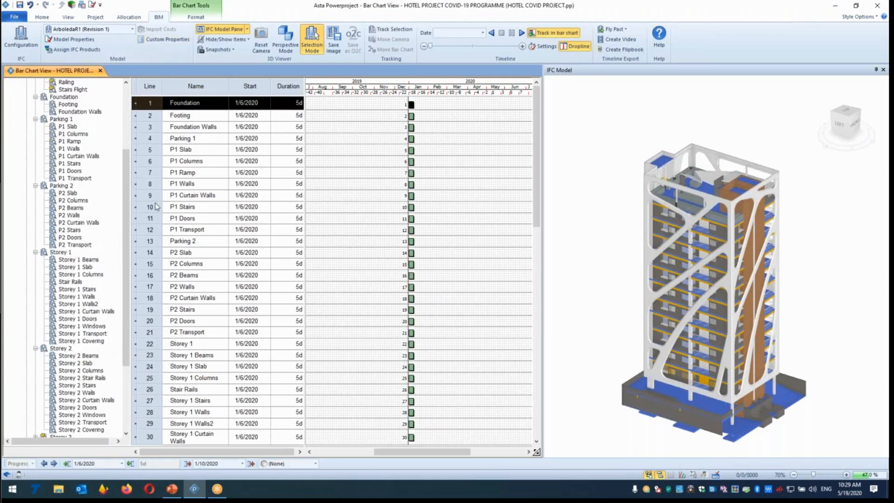
ctrl+click(159, 139)
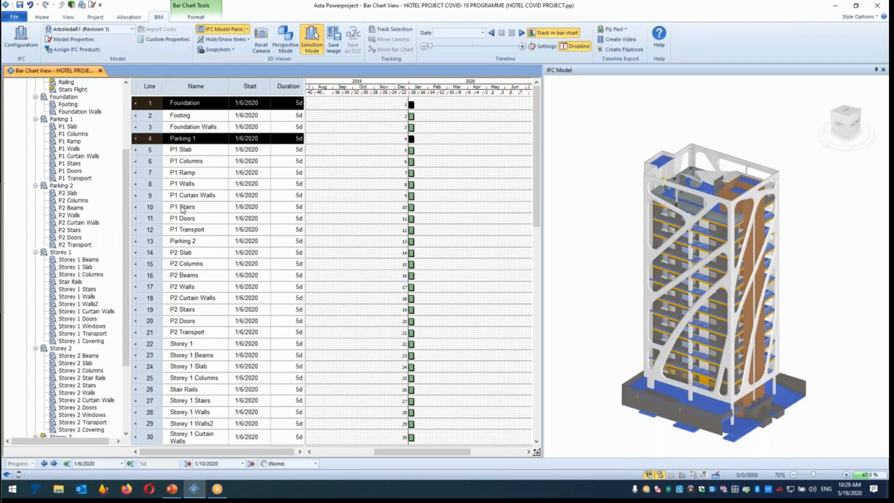
ctrl+click(152, 241)
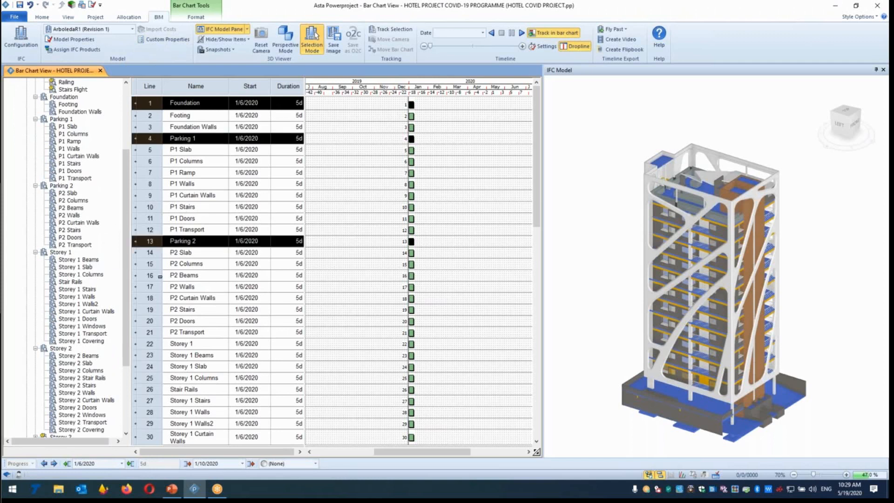
ctrl+click(159, 348)
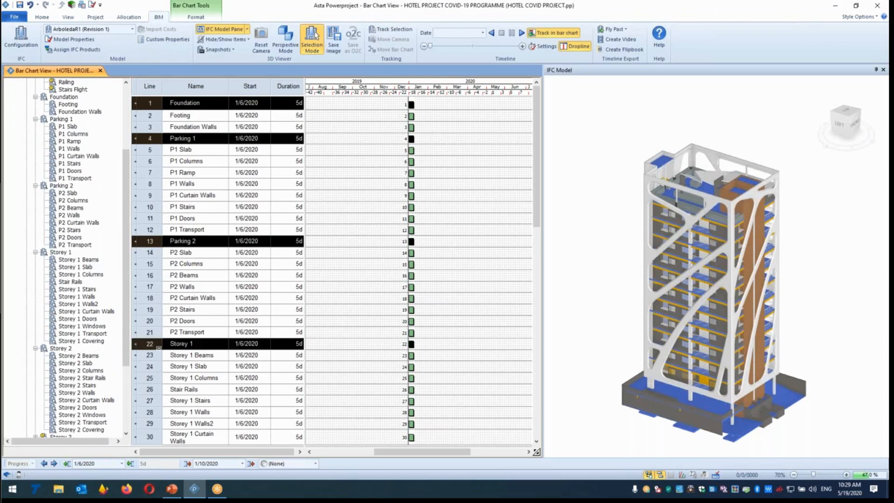
drag(538, 192, 535, 262)
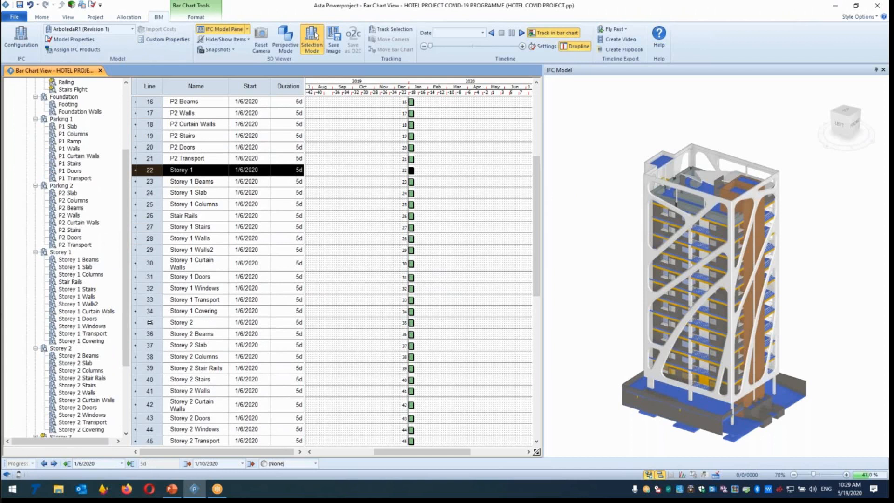
ctrl+click(150, 323)
right_click(153, 323)
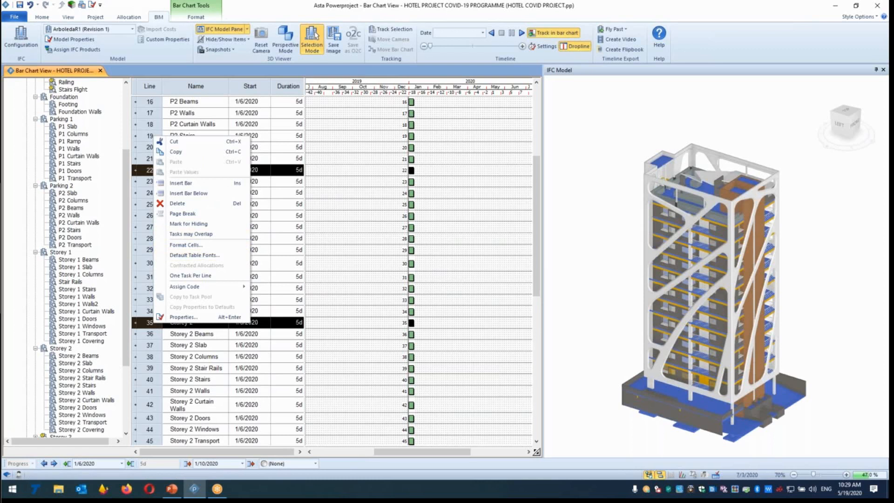
click(535, 197)
drag(535, 196, 535, 126)
Convert the Foundation, Parking 1, Parking 2, Storey 1 and Storey 2 tasks into summary tasks.
right_click(412, 103)
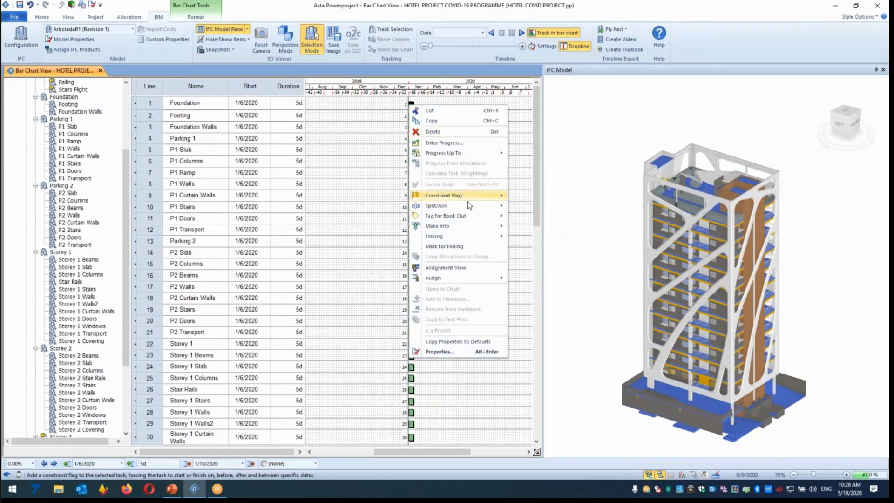
mouse_move(468, 226)
click(553, 257)
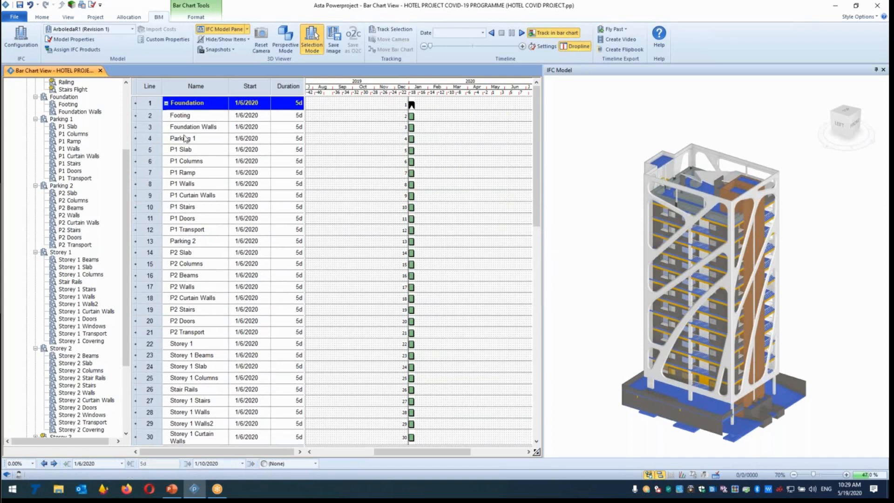
click(412, 139)
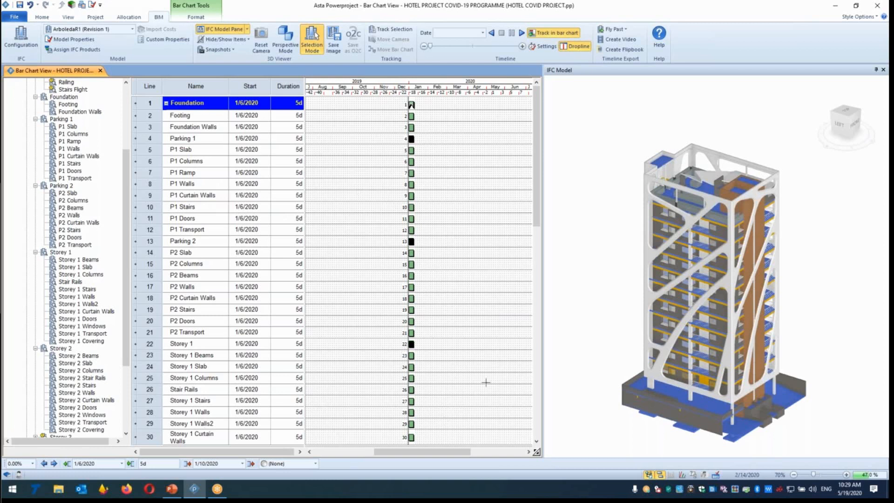
scroll(538, 201, down, 3)
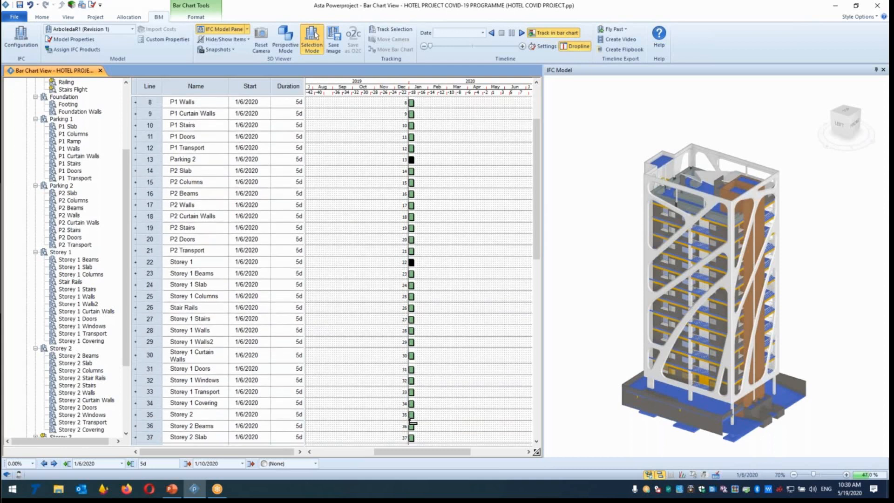
right_click(412, 414)
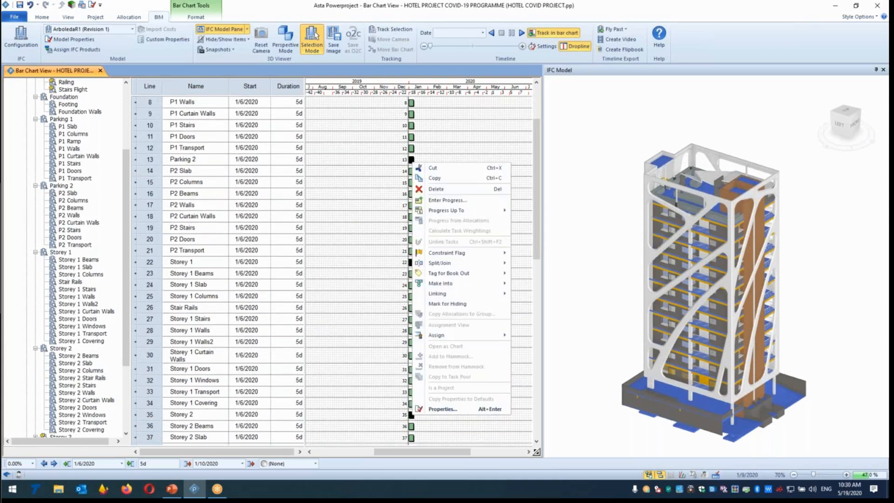
mouse_move(467, 284)
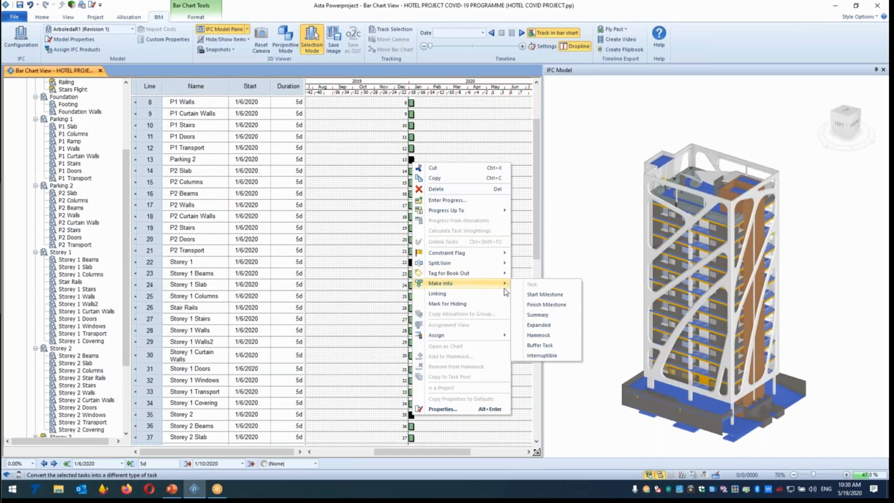
click(545, 295)
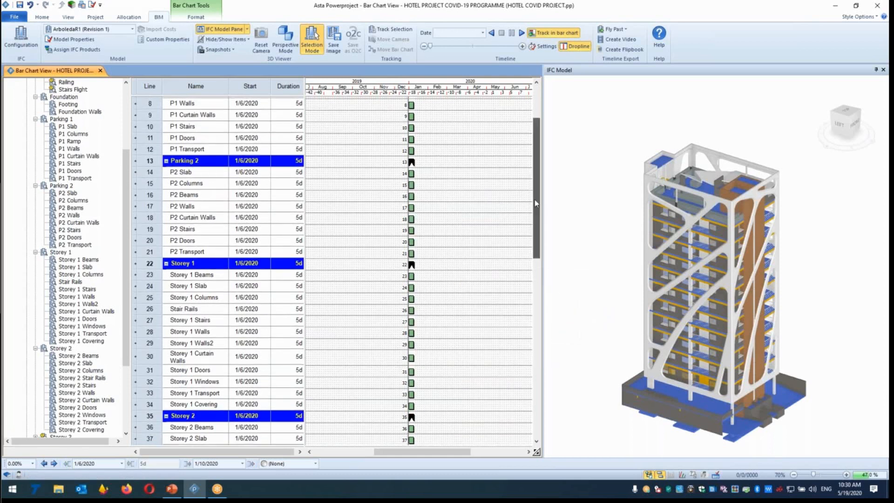
Indent the Footing and Foundation Walls tasks under Foundation, and all P1 tasks under Parking 1.
scroll(535, 200, up, 3)
drag(156, 116, 158, 128)
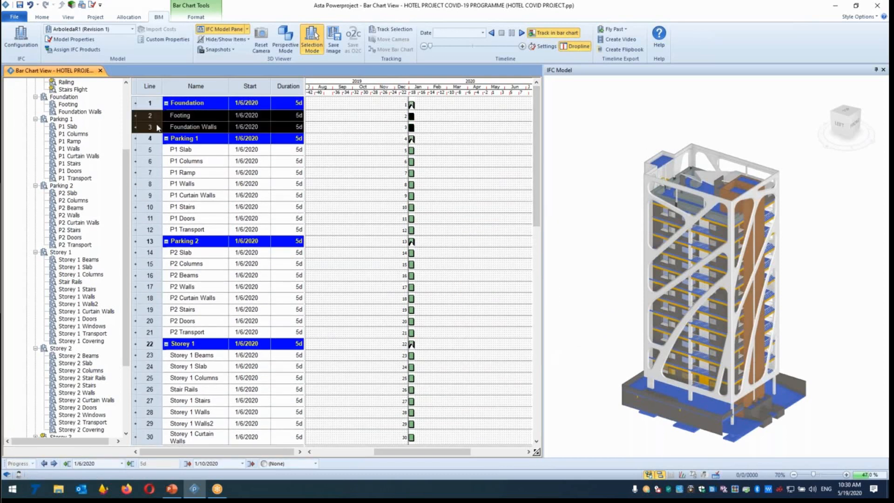
click(191, 18)
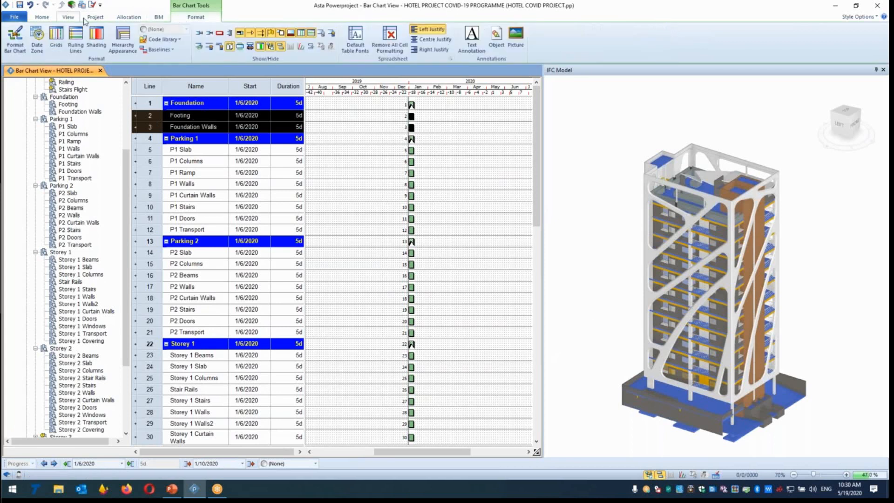
click(42, 17)
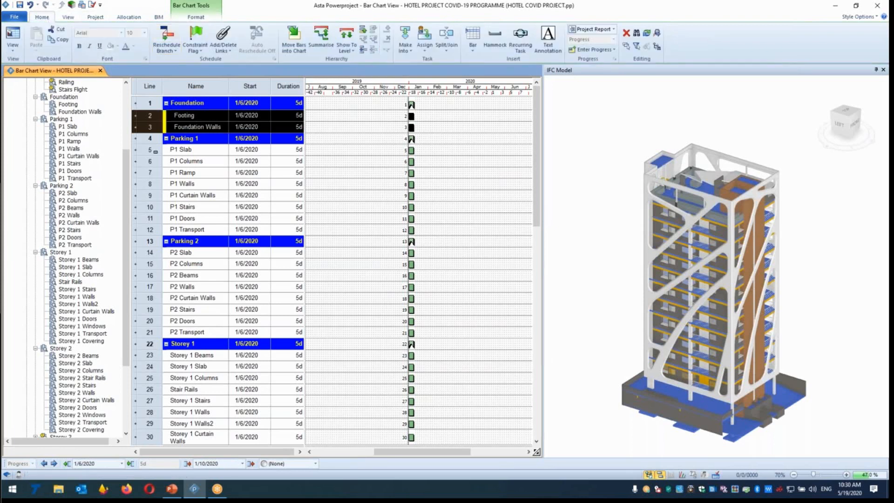
drag(156, 150, 156, 229)
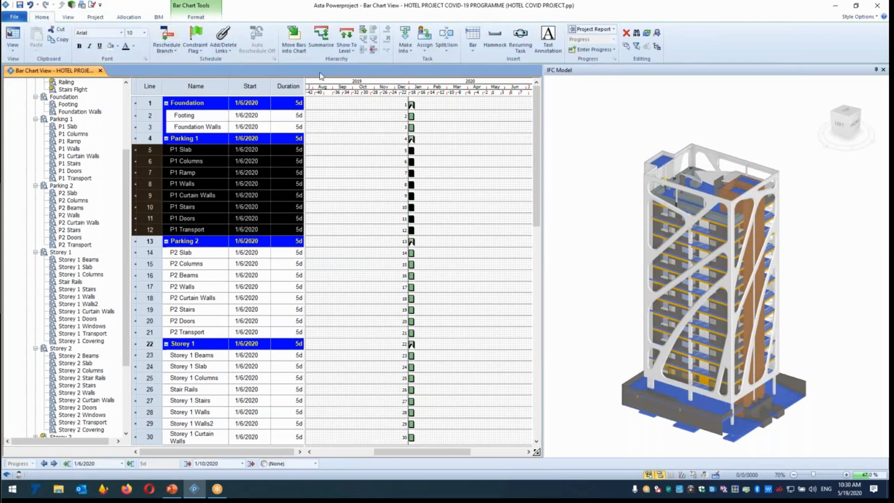
click(373, 50)
Indent the P2 tasks under Parking 2 and the Storey 1 and Storey 2 element tasks under their own storey summaries.
click(159, 255)
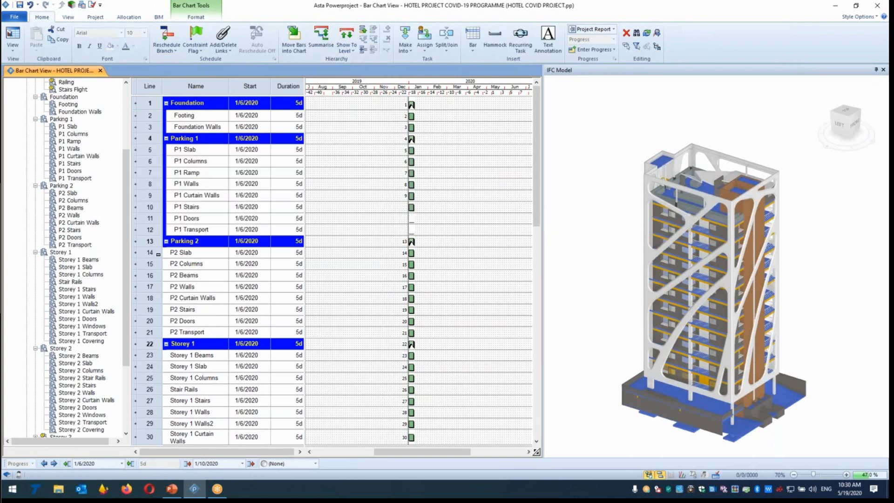
drag(159, 254, 156, 332)
click(372, 51)
drag(537, 206, 537, 271)
click(149, 194)
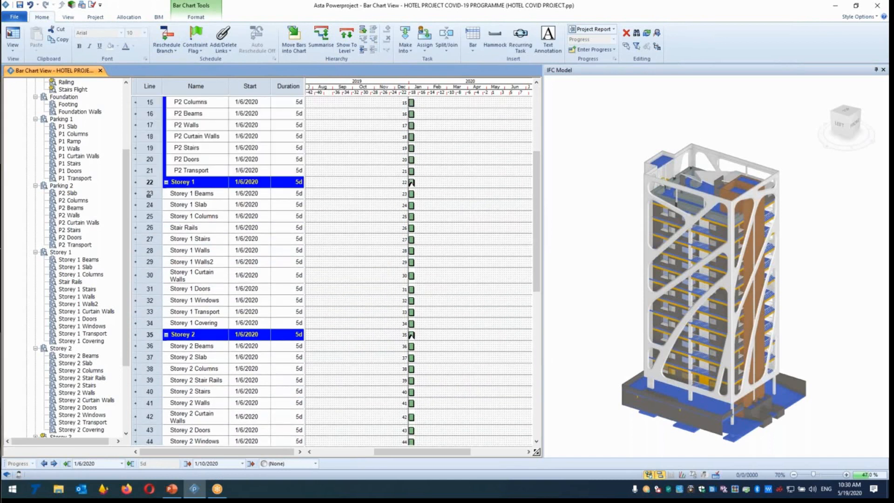
drag(149, 195, 189, 273)
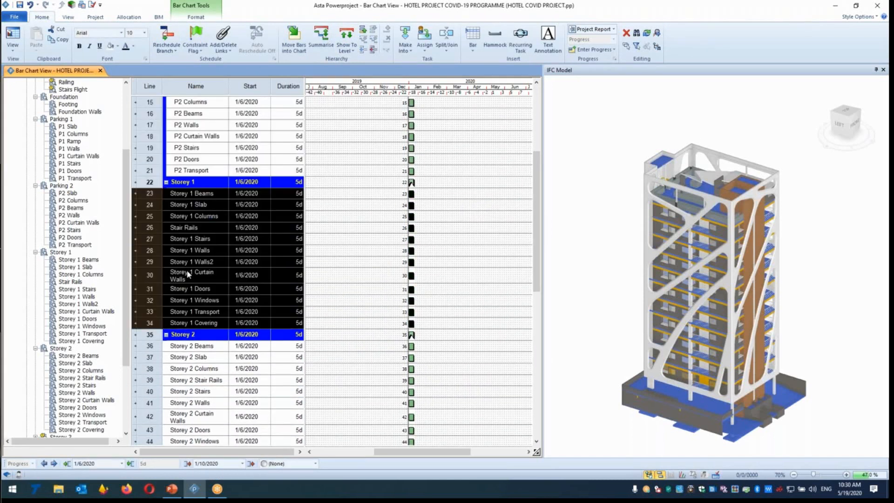
click(372, 49)
drag(150, 346, 154, 447)
click(373, 50)
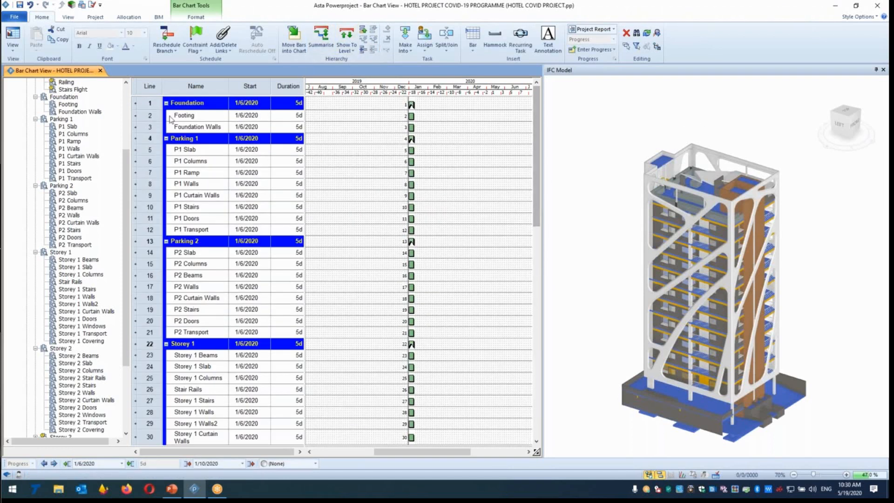
Link the tasks within Foundation, Parking 1 and Parking 2 finish-to-start, each group as its own sequence.
drag(150, 115, 153, 227)
click(223, 49)
click(232, 72)
click(223, 49)
click(232, 71)
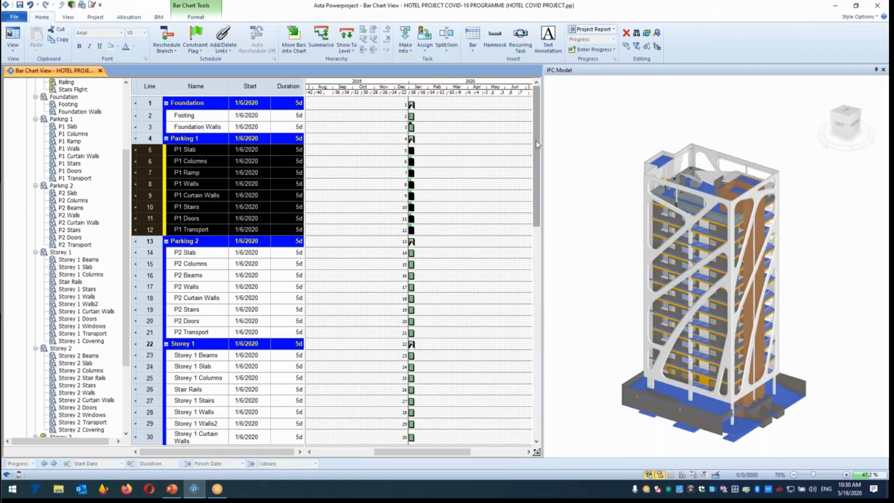
scroll(536, 142, down, 4)
drag(150, 125, 150, 204)
click(229, 51)
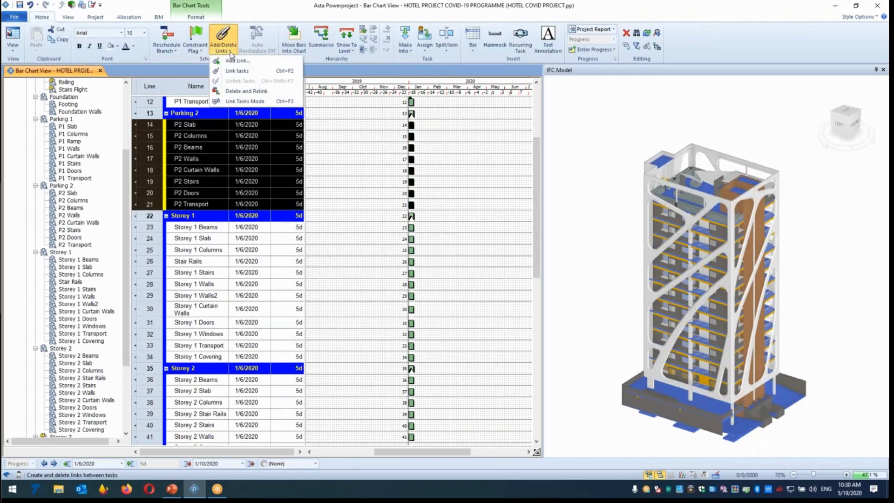
click(237, 70)
Link the Storey 1 tasks from Storey 1 Beams through Storey 1 Covering finish-to-start.
drag(155, 232, 168, 354)
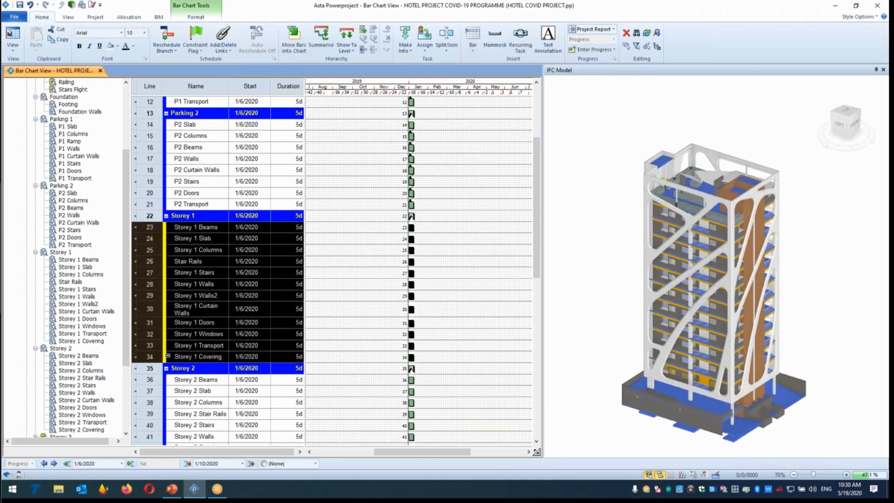
click(229, 51)
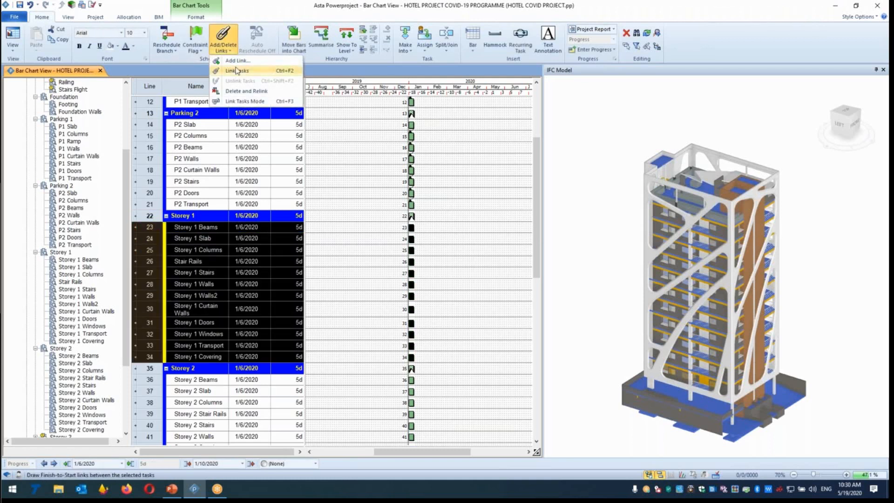
click(237, 70)
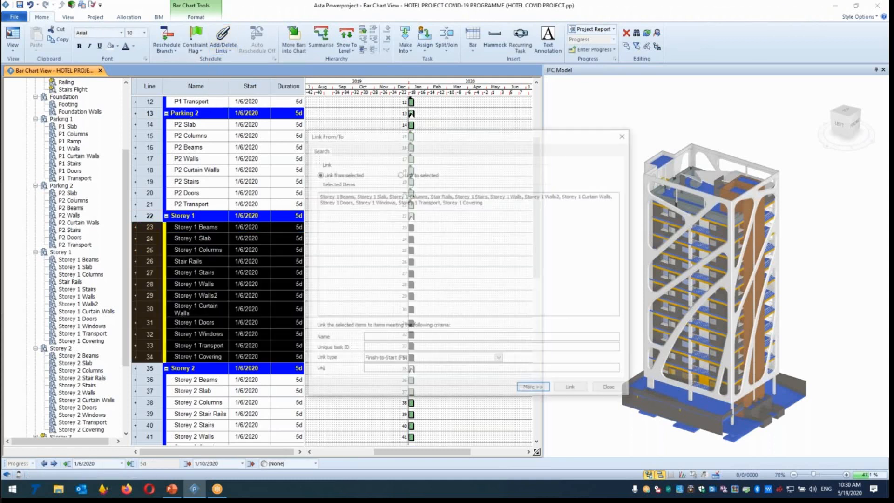
click(622, 136)
click(228, 52)
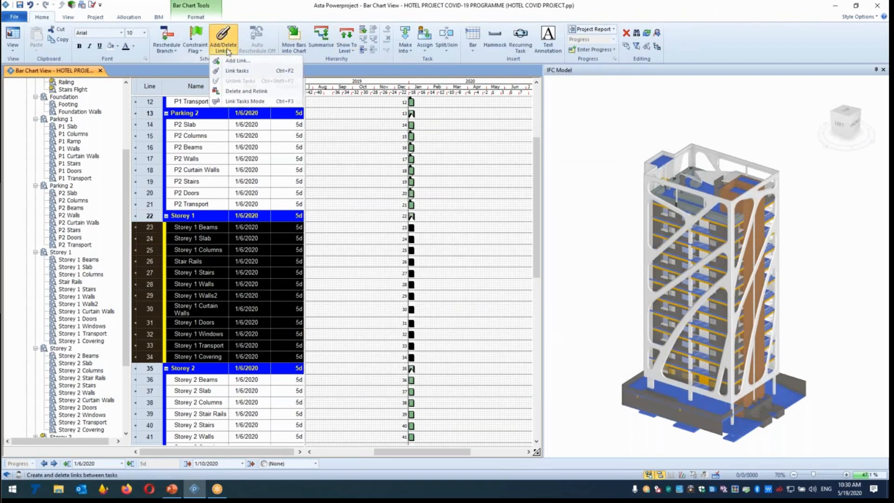
click(237, 70)
Link the Storey 2 tasks from Beams through Covering finish-to-start, and reschedule the programme.
scroll(535, 155, down, 5)
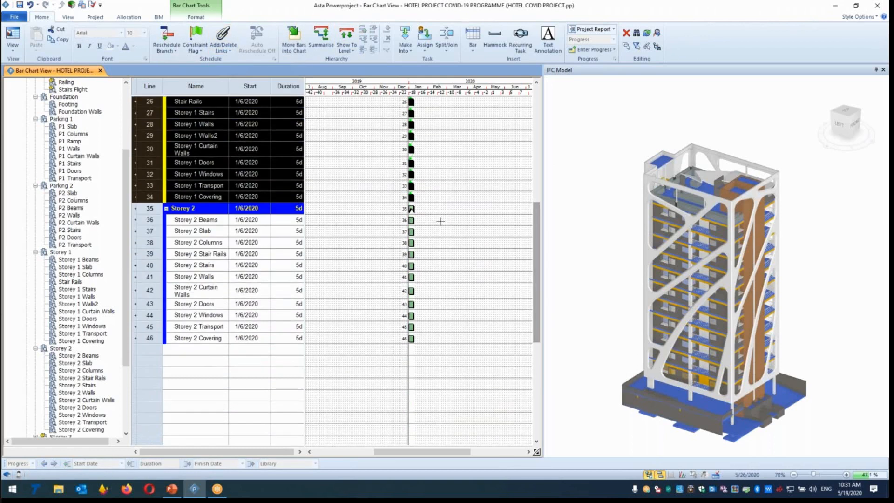
drag(150, 220, 150, 338)
click(225, 52)
click(237, 70)
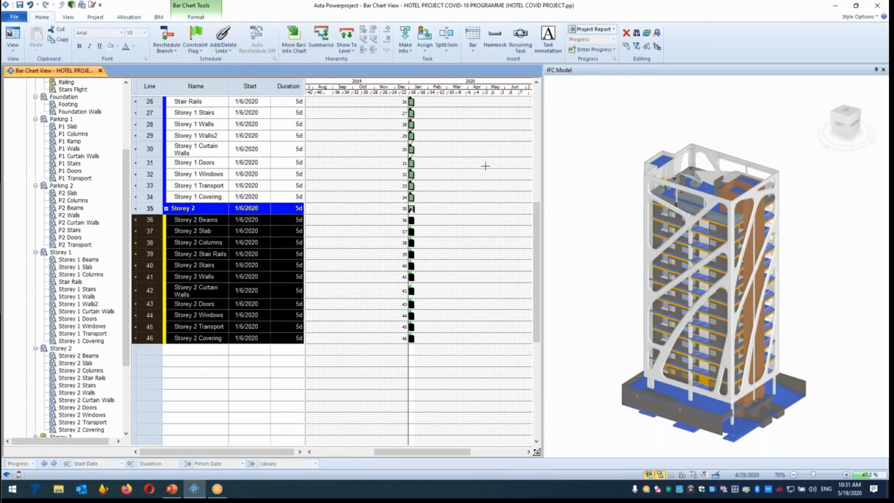
key(F9)
key(Return)
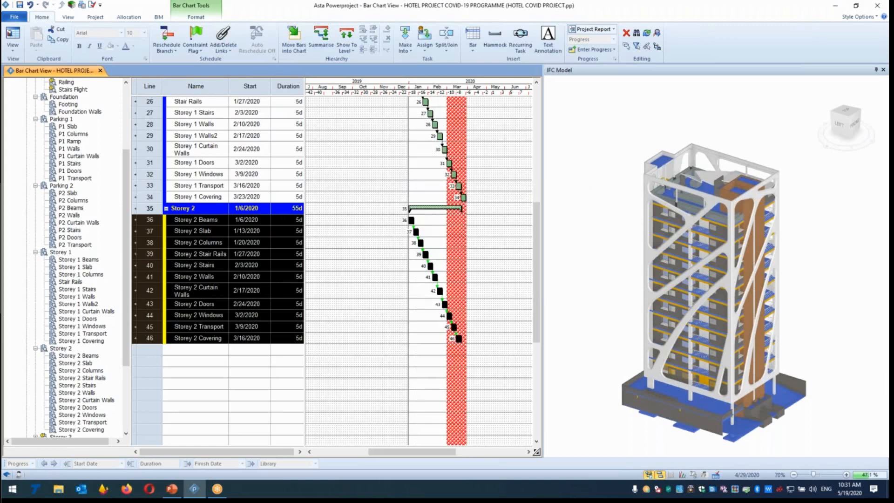
Hide the project library tree, play the 4D timeline of the programme while following the bars through the storeys, and stop it.
drag(535, 223, 536, 106)
key(ctrl)
key(ctrl)
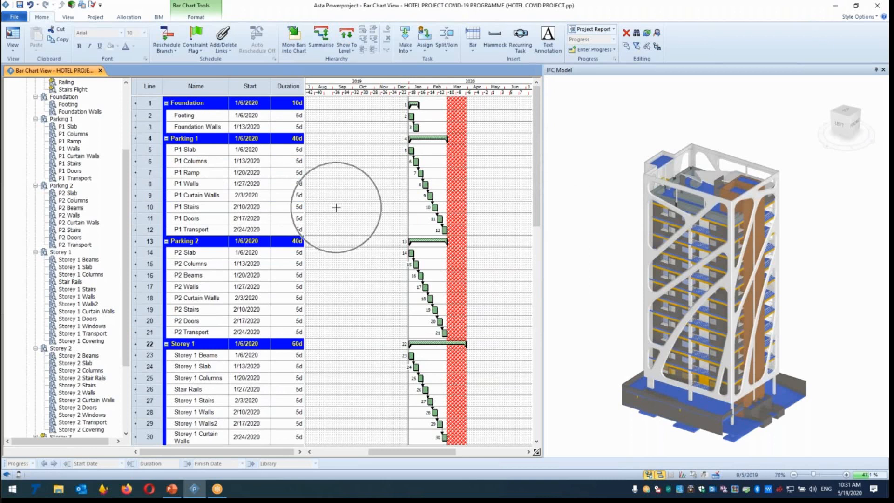
click(648, 475)
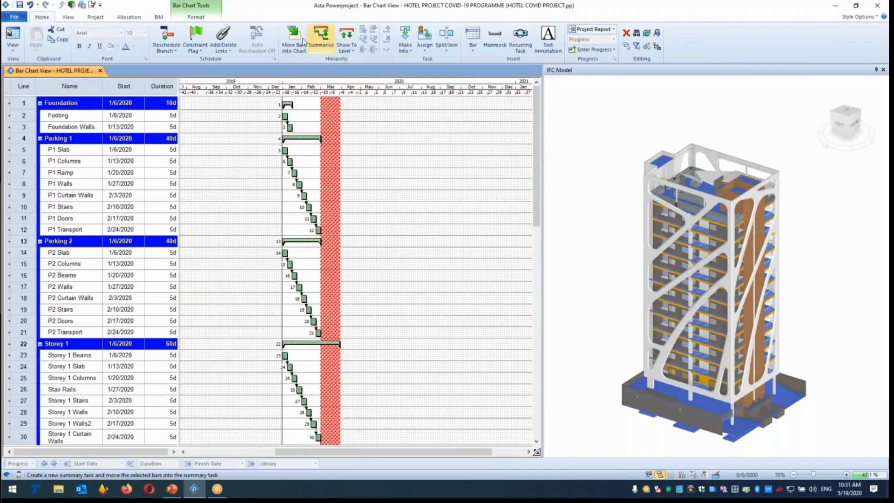
click(159, 19)
key(ctrl)
click(521, 34)
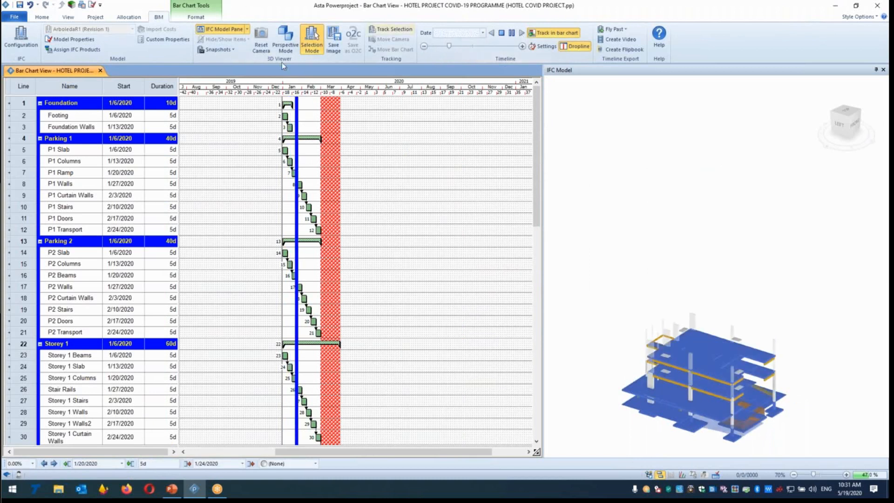
drag(317, 95, 384, 87)
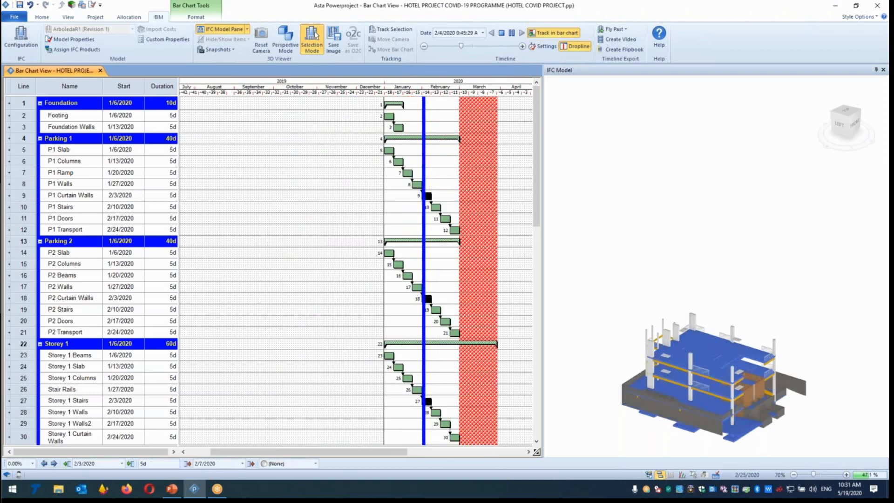
drag(431, 453, 498, 453)
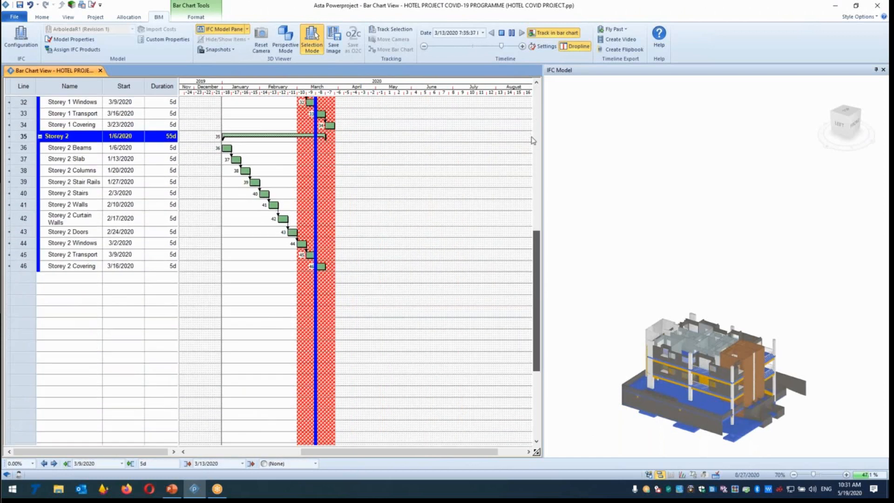
click(501, 32)
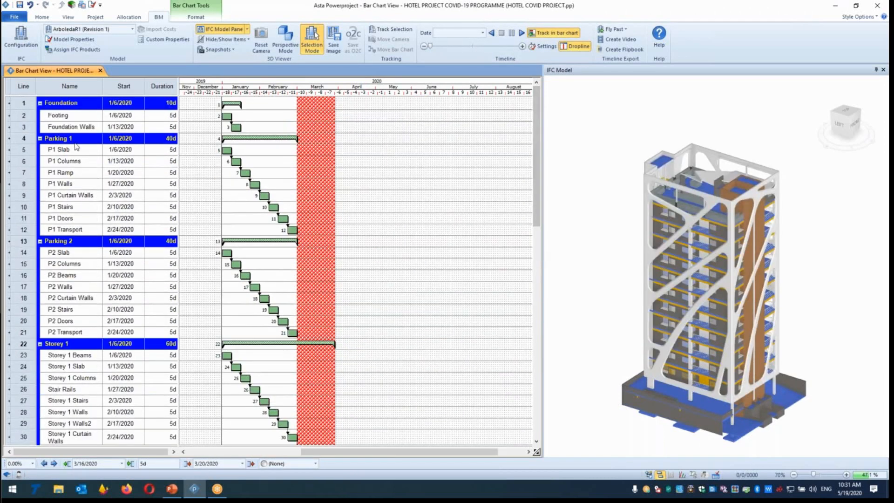
Link the Foundation summary to Parking 1 and the Parking 1 summary to Parking 2.
click(240, 105)
drag(240, 112, 224, 139)
drag(281, 141, 224, 240)
key(ctrl)
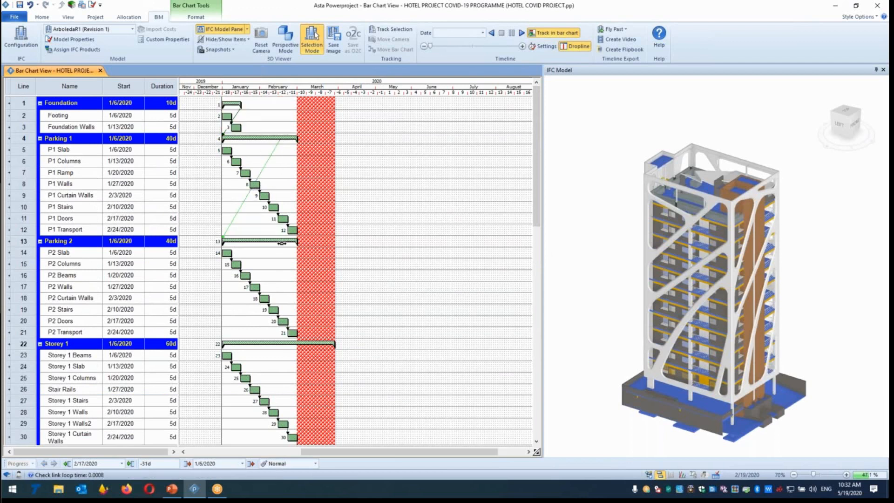
drag(278, 243, 224, 344)
drag(283, 242, 223, 343)
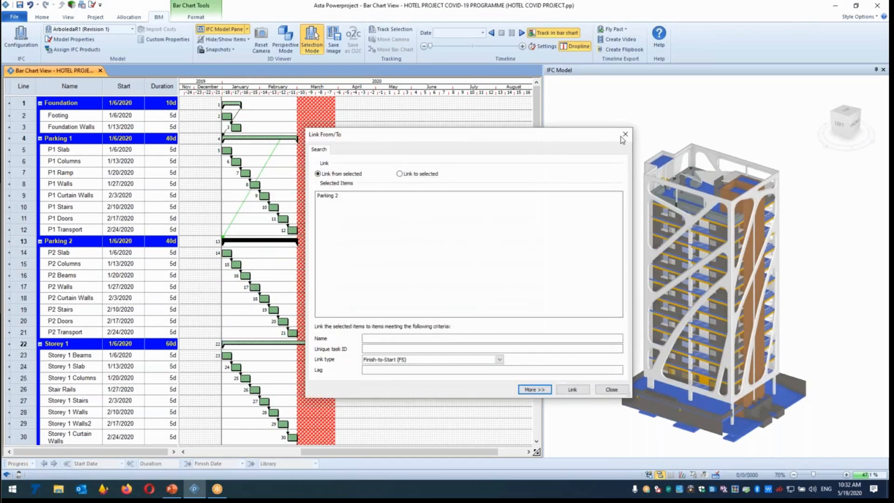
click(626, 135)
Link the Storey 1 summary to Storey 2 and reschedule the programme.
scroll(535, 194, down, 4)
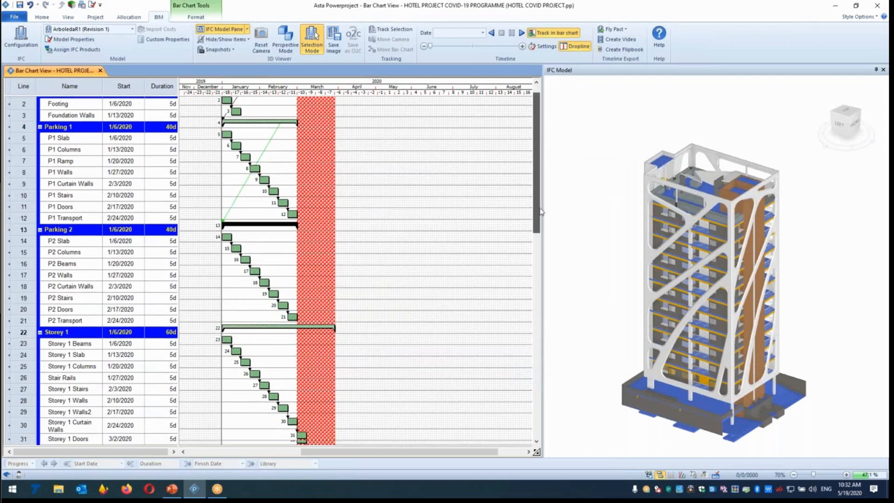
drag(310, 223, 223, 364)
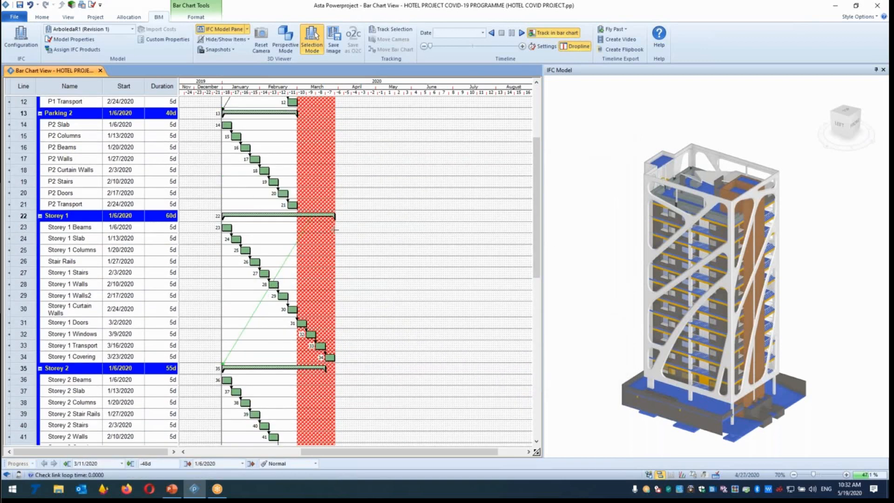
key(F9)
key(Return)
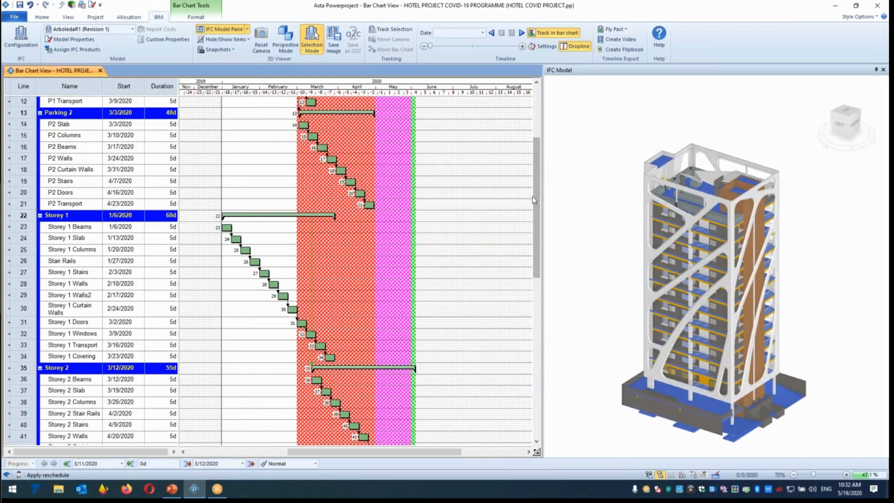
Link the end of the Parking 2 summary to the start of Storey 1 and reschedule the programme.
click(370, 113)
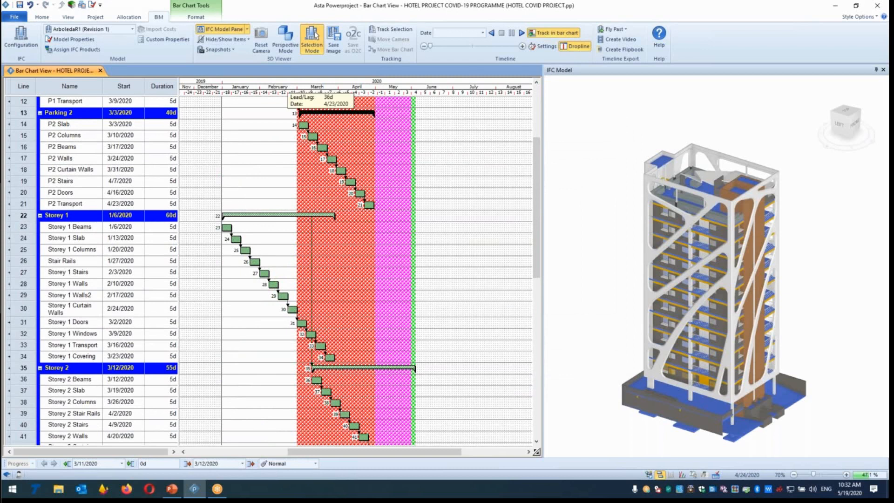
drag(371, 121, 223, 215)
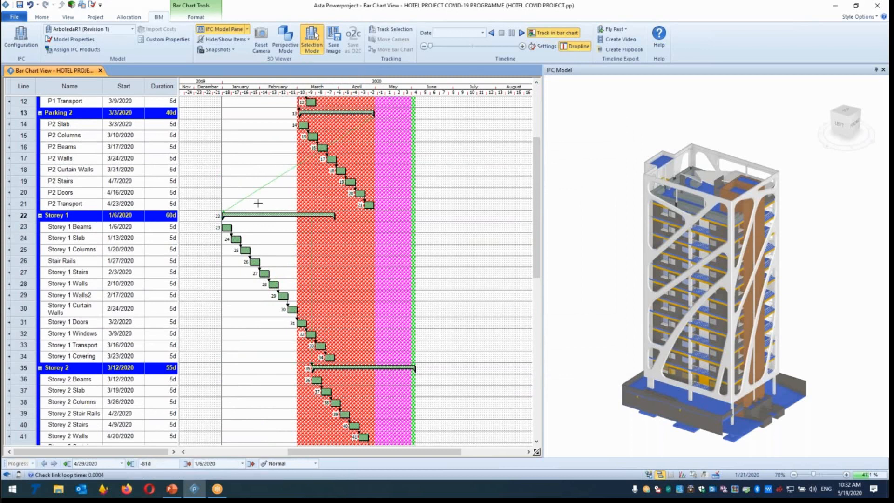
key(F9)
key(Return)
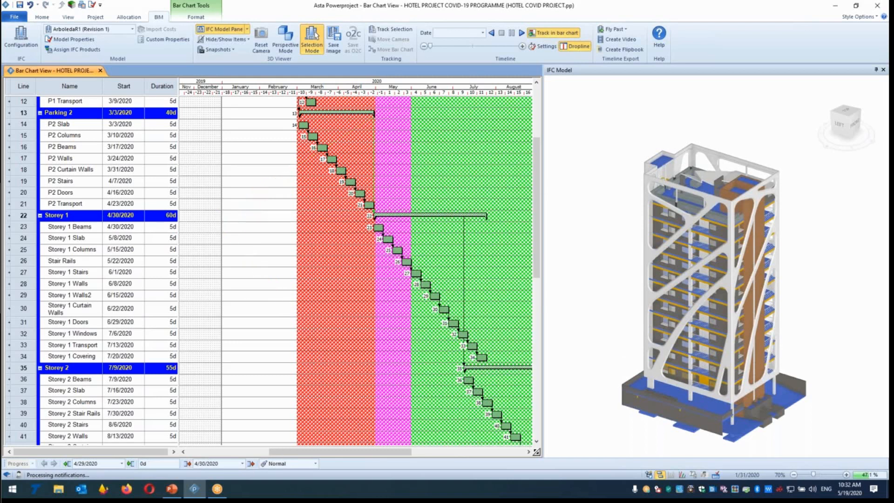
Play the 4D timeline of the programme with its linked summaries and return to the Parking 2 dates in the chart.
click(521, 33)
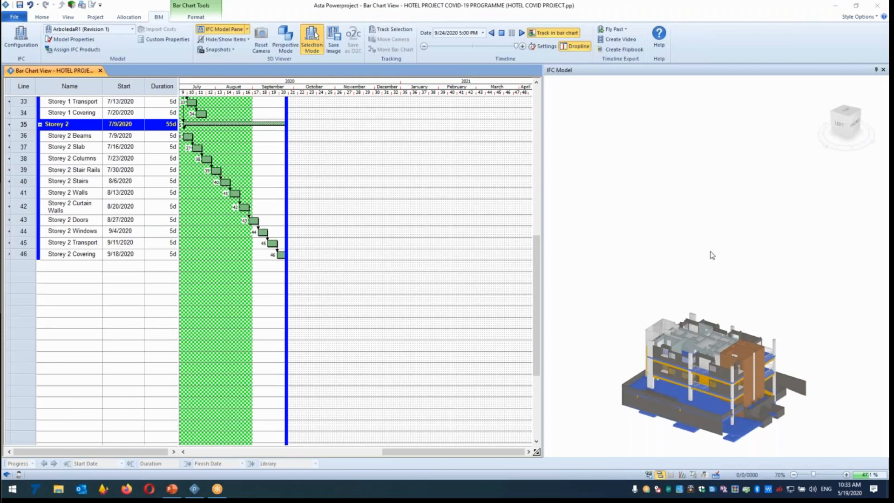
drag(425, 455, 370, 455)
drag(535, 278, 545, 133)
drag(378, 452, 320, 449)
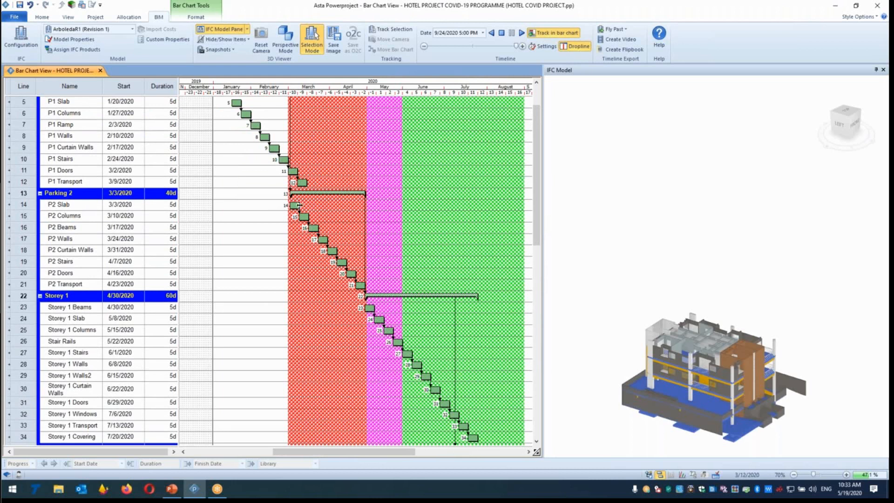
Nudge the Parking 2 summary forward in time until it starts on 5/11/2020.
click(312, 192)
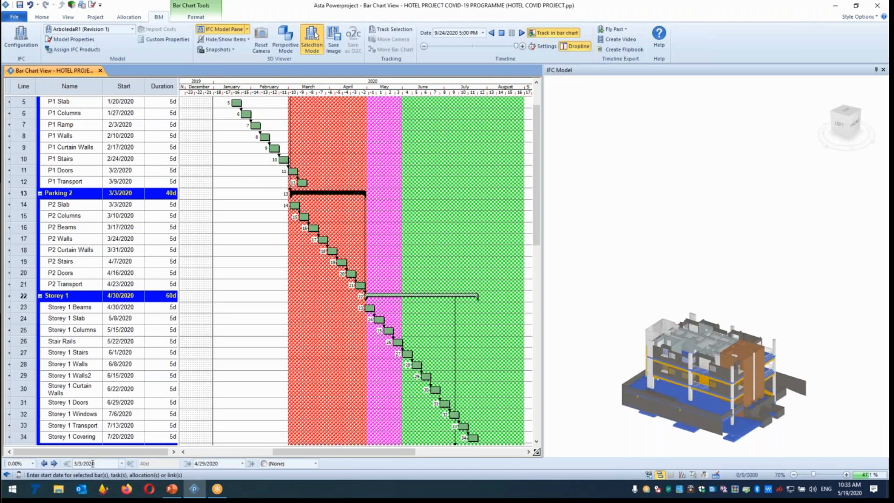
click(54, 464)
click(55, 465)
click(55, 465)
click(55, 465)
click(55, 465)
click(55, 465)
click(55, 464)
click(54, 465)
click(55, 464)
click(55, 465)
click(55, 465)
click(55, 465)
click(55, 465)
click(55, 464)
click(55, 464)
click(55, 464)
click(54, 464)
click(54, 463)
click(54, 464)
click(55, 463)
click(55, 465)
click(55, 464)
click(55, 465)
click(55, 464)
click(55, 464)
click(55, 464)
click(55, 465)
click(55, 464)
click(54, 464)
click(55, 464)
click(55, 464)
click(54, 464)
click(55, 465)
click(55, 464)
click(54, 465)
click(54, 464)
click(54, 464)
click(55, 464)
click(55, 464)
click(54, 464)
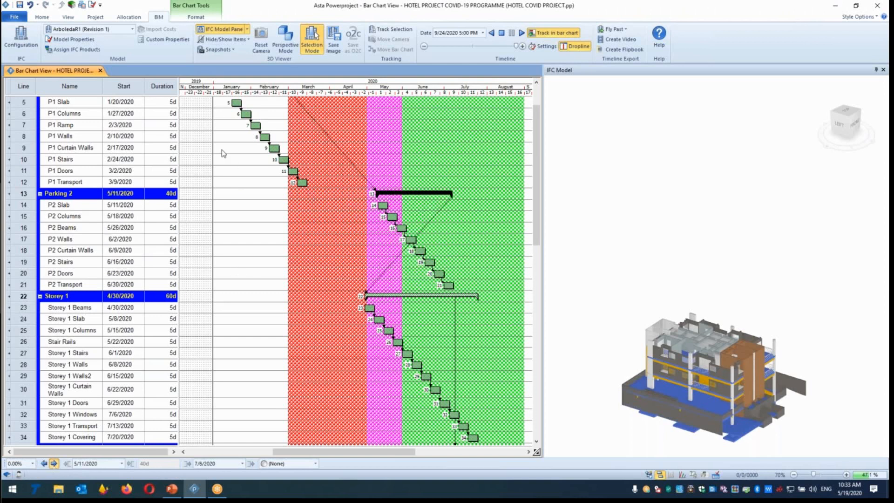
Draw a new task bar on the Parking 2 line ahead of its summary, from 3/18/2020 to 4/29/2020.
click(313, 191)
drag(312, 190, 365, 200)
click(324, 196)
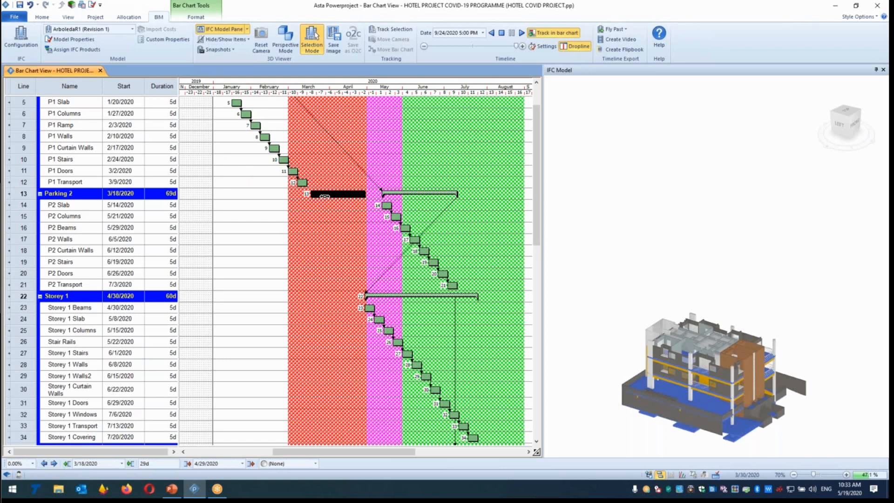
Assign the No Code entry from the Type code library to the new Parking 2 bar, and hide the project library tree.
click(648, 475)
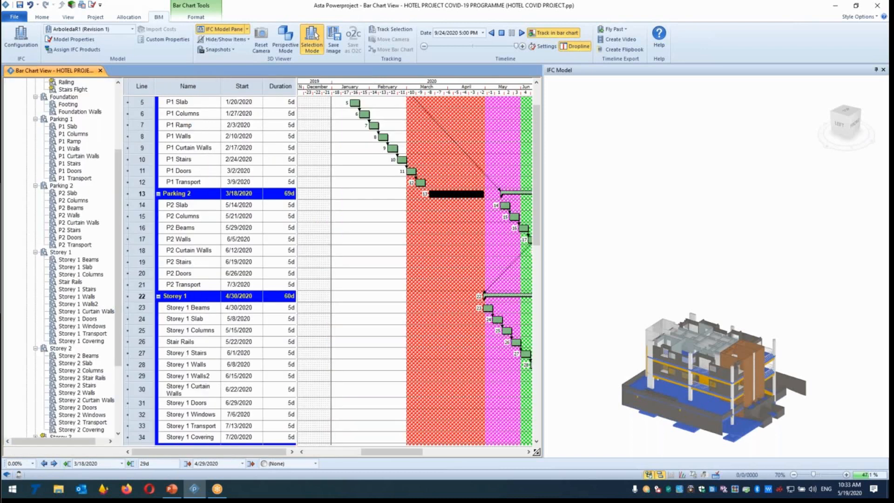
drag(117, 228, 80, 138)
click(17, 119)
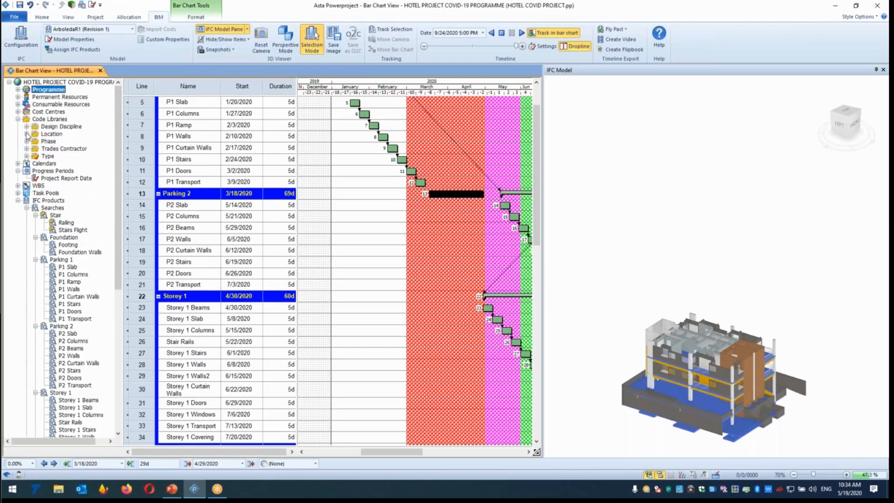
click(26, 156)
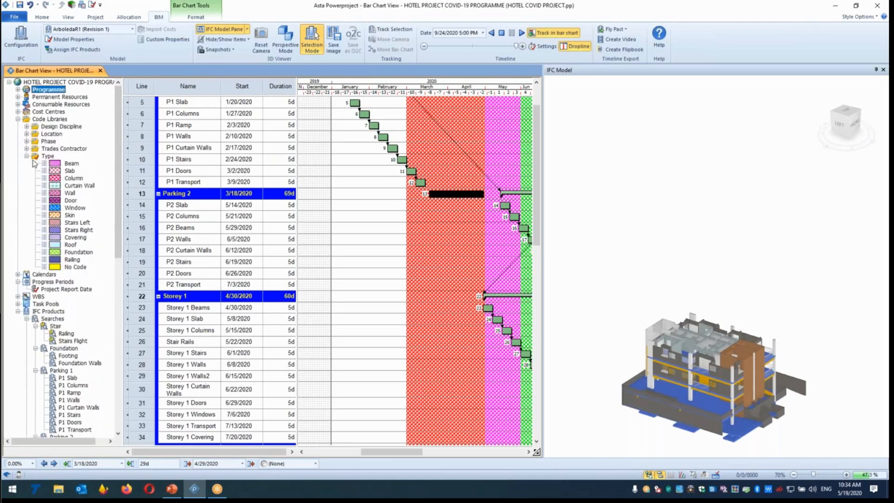
drag(70, 268, 456, 194)
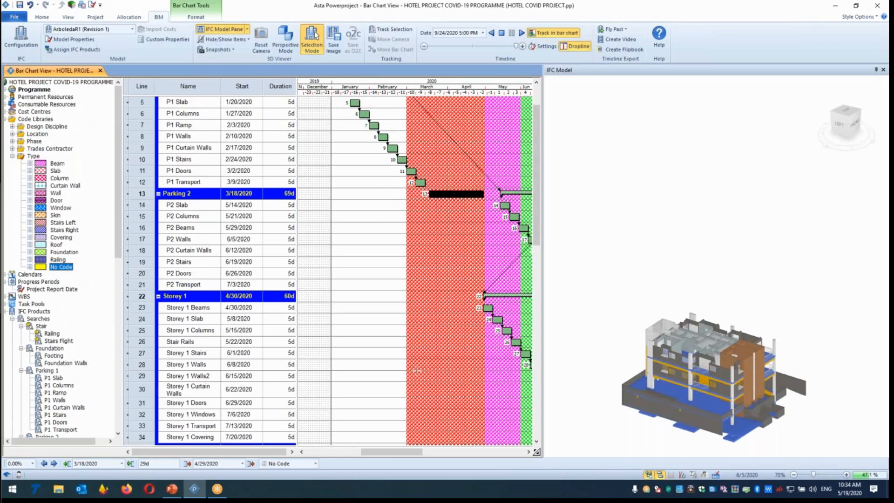
click(650, 475)
click(314, 194)
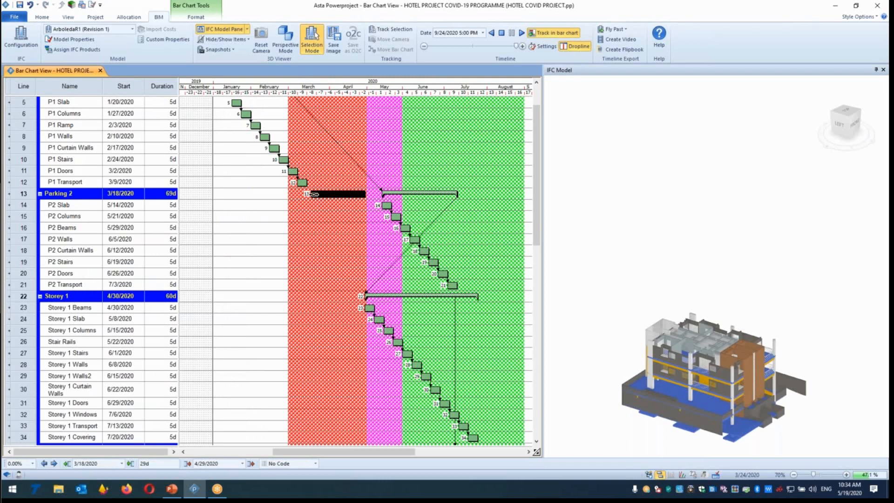
click(302, 183)
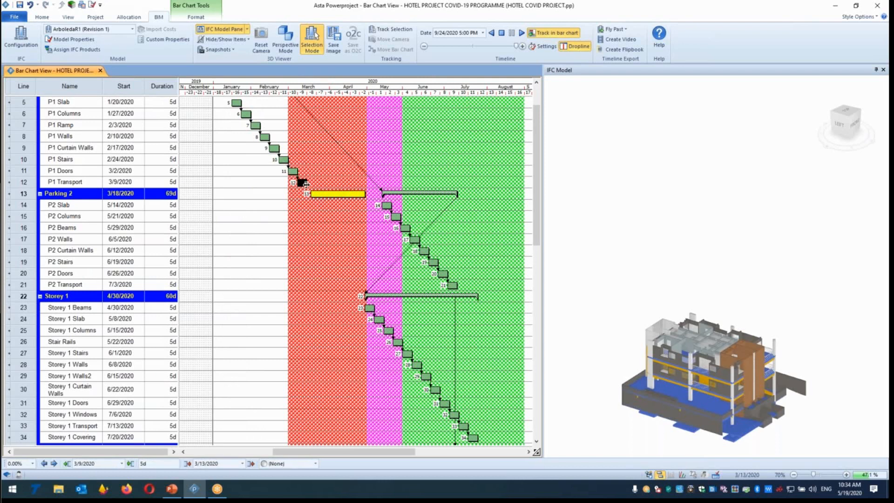
Add a Work between constraint flag to the yellow Parking 2 bar.
right_click(334, 196)
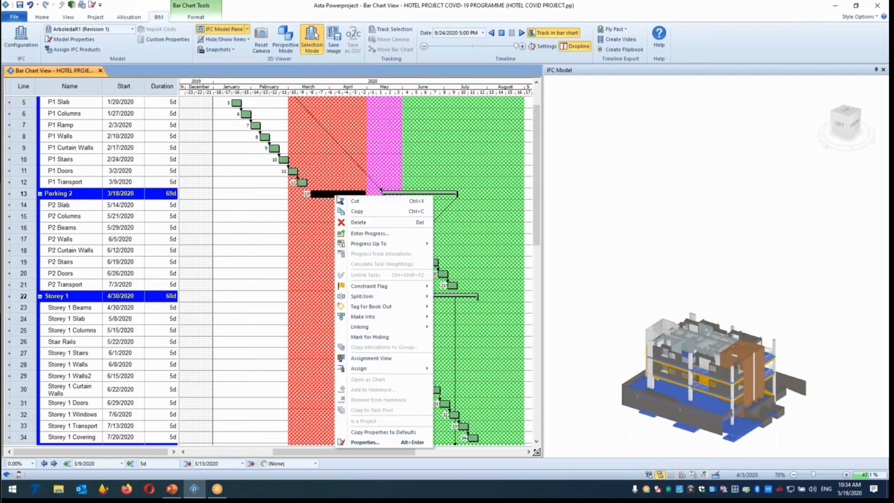
mouse_move(399, 289)
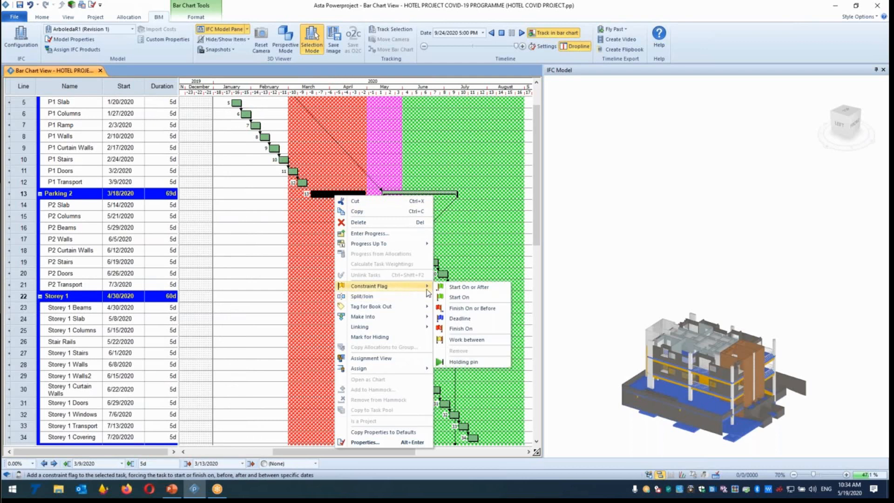
click(466, 339)
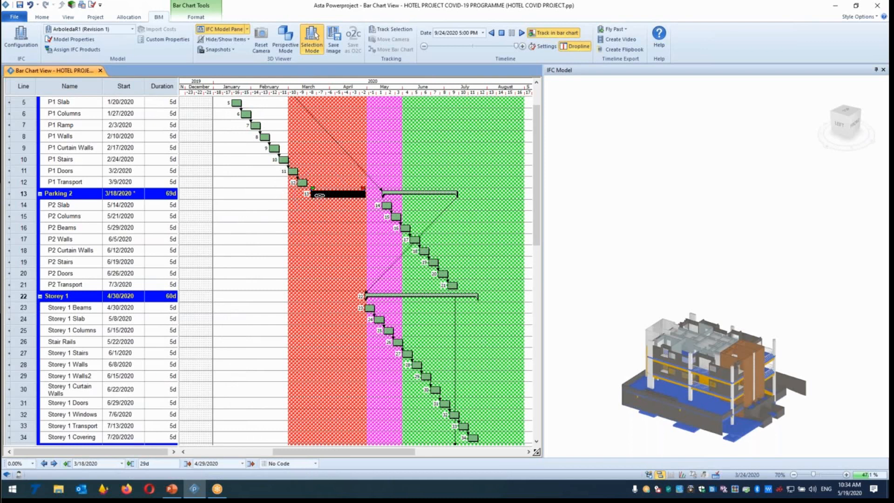
Link the end of the yellow Parking 2 bar to the start of P2 Slab and reschedule the programme.
drag(361, 201, 379, 206)
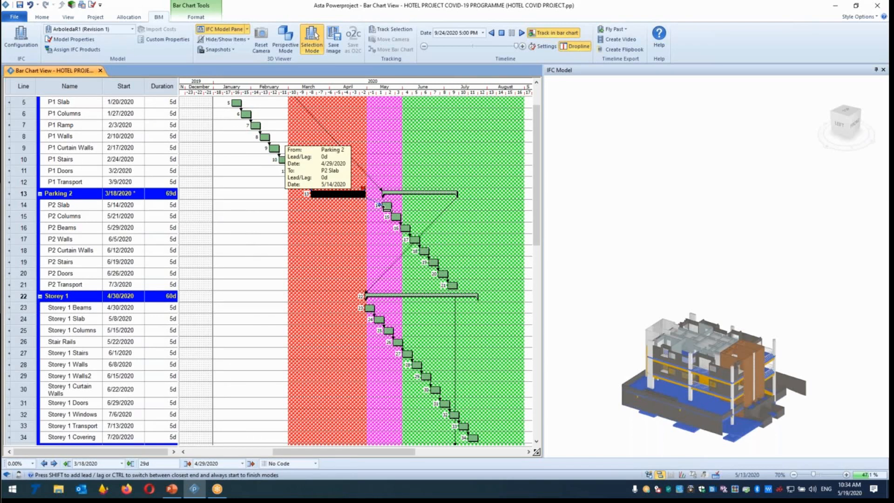
drag(379, 206, 378, 205)
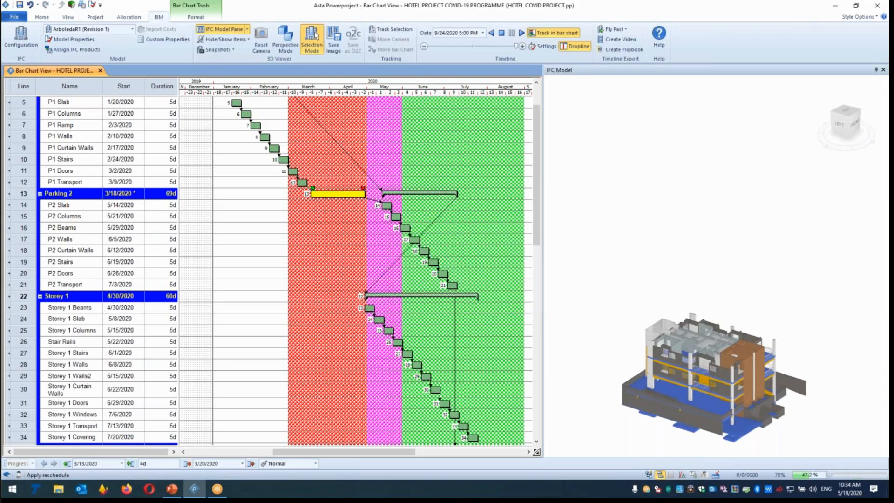
click(343, 194)
click(331, 206)
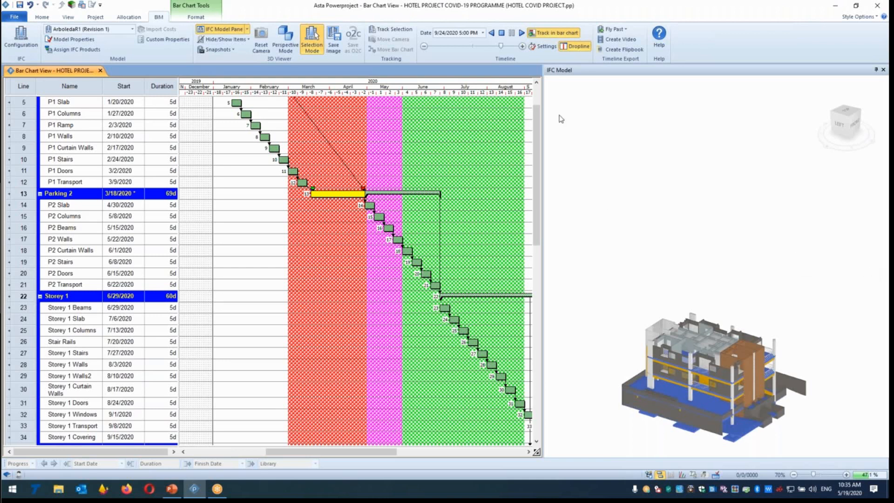
Turn on the display of the critical path and the task float in the bar chart.
click(197, 16)
click(219, 32)
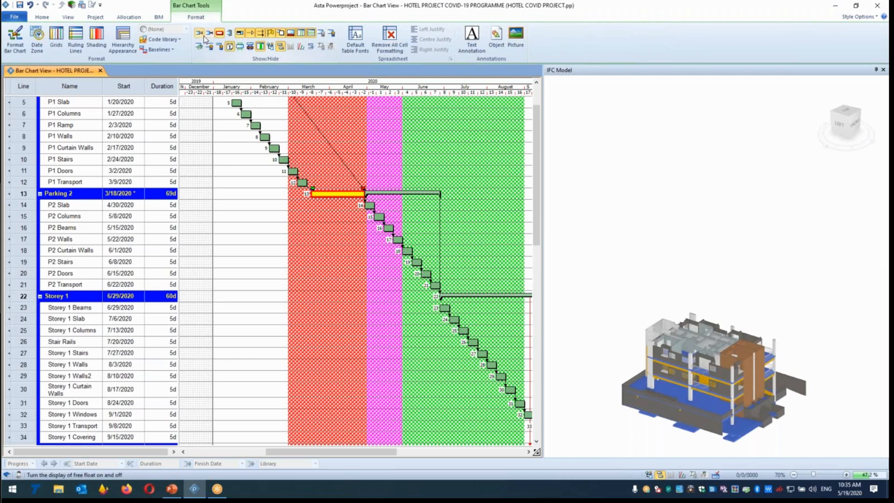
click(209, 35)
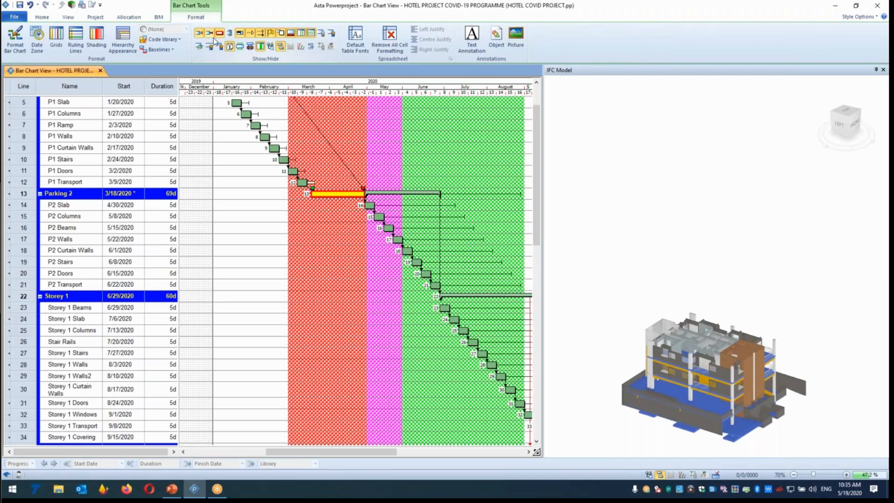
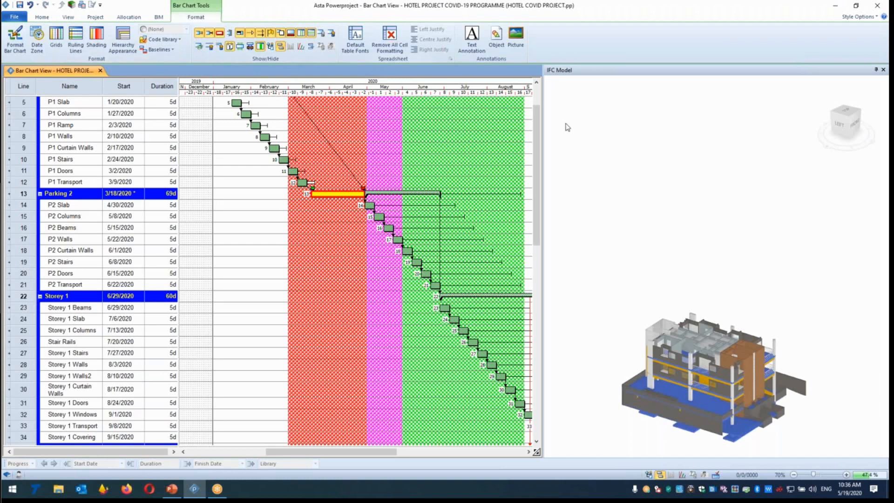
click(887, 323)
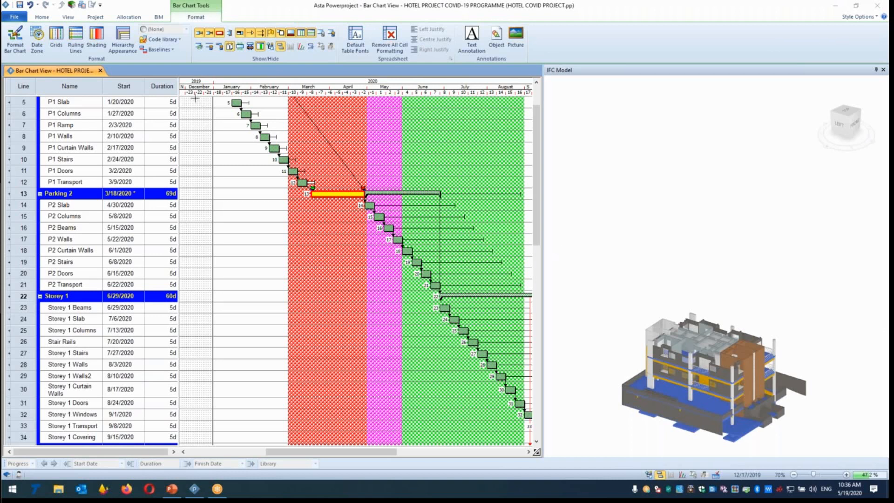
Widen the spreadsheet area beside the bar chart and add a Cost column after Duration.
drag(178, 100, 246, 101)
click(413, 194)
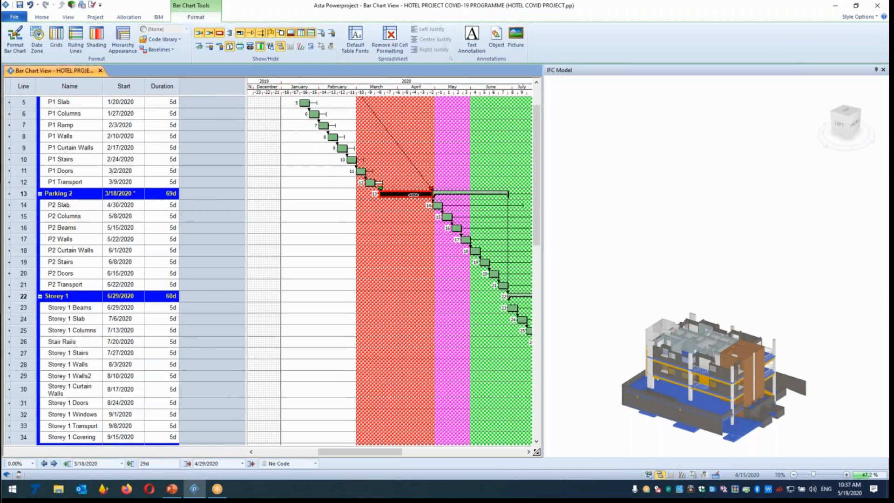
right_click(201, 94)
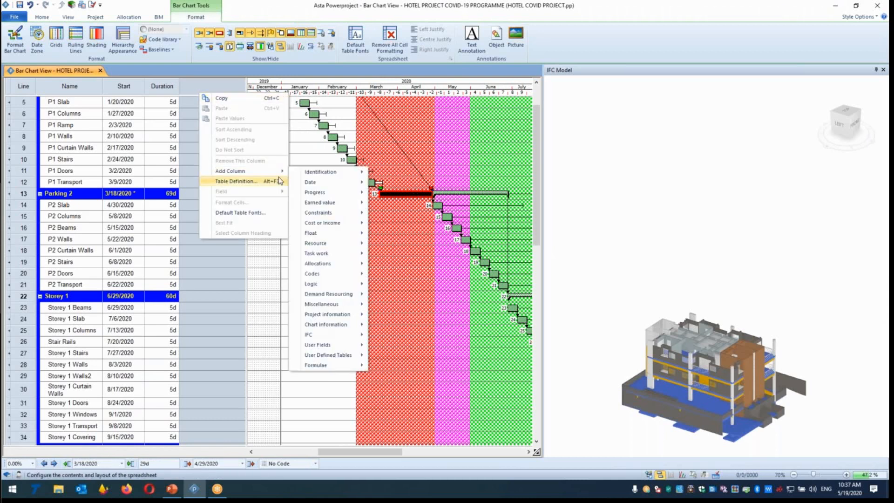
mouse_move(278, 171)
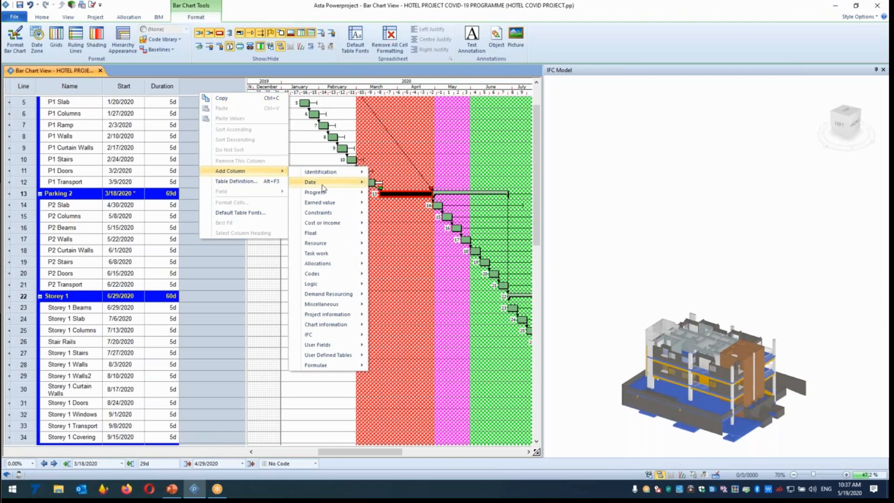
mouse_move(322, 185)
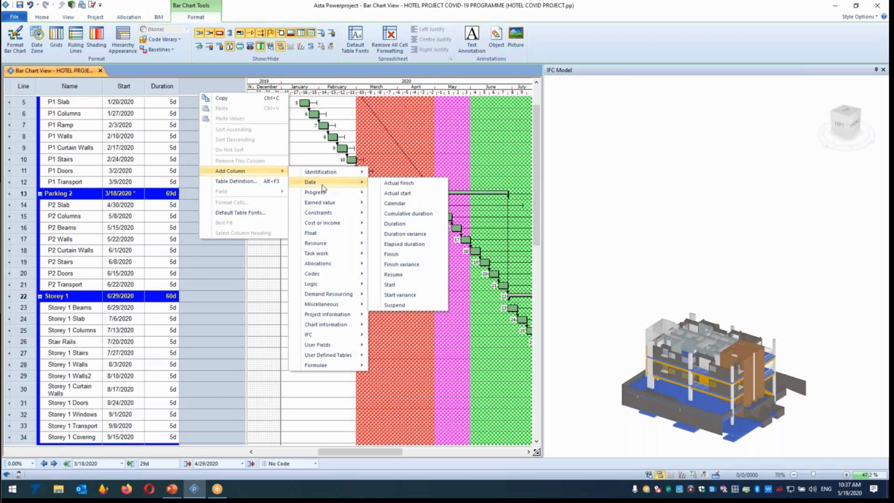
mouse_move(333, 224)
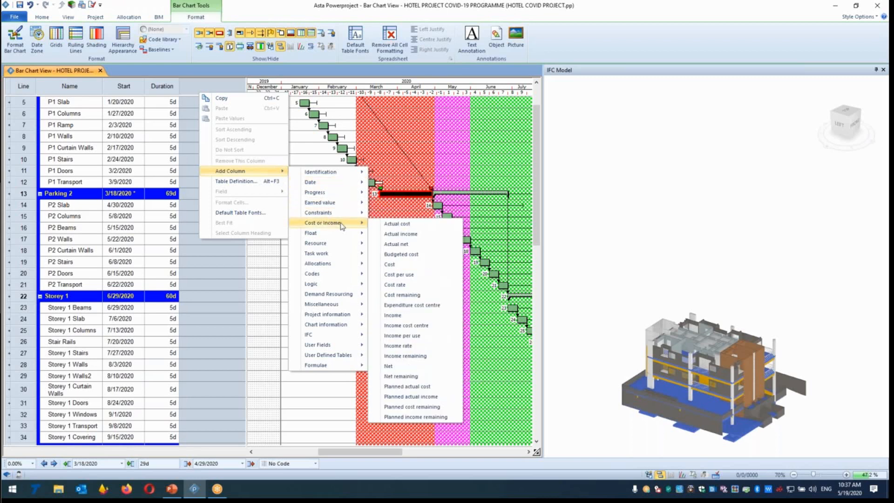
click(398, 263)
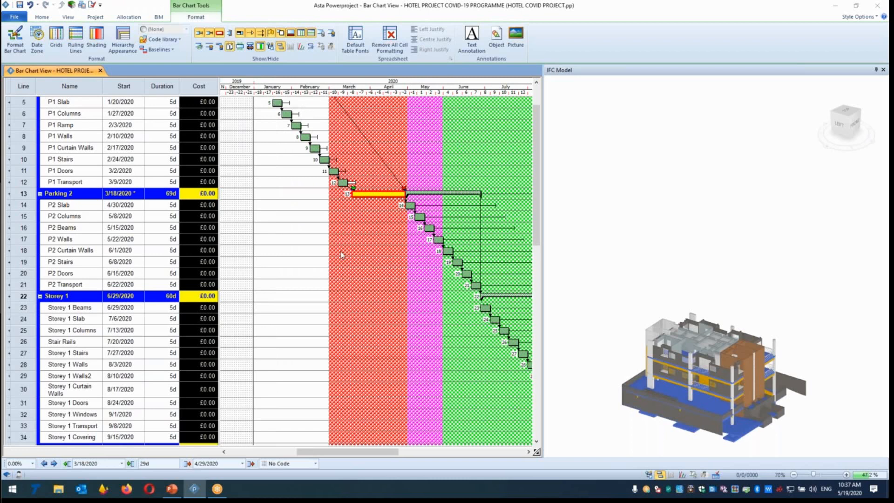
click(539, 389)
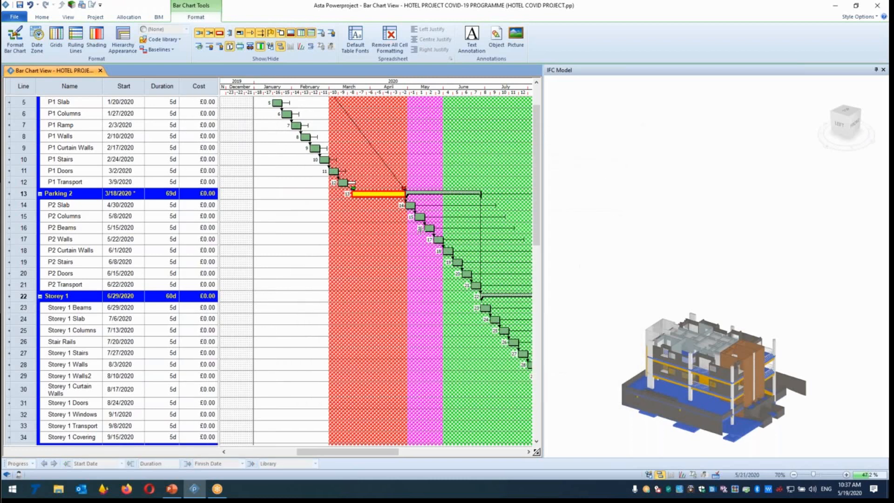
Expand the Parking 2 line to show the yellow delay bar on its own row, and set its cost to £1.00.
click(378, 195)
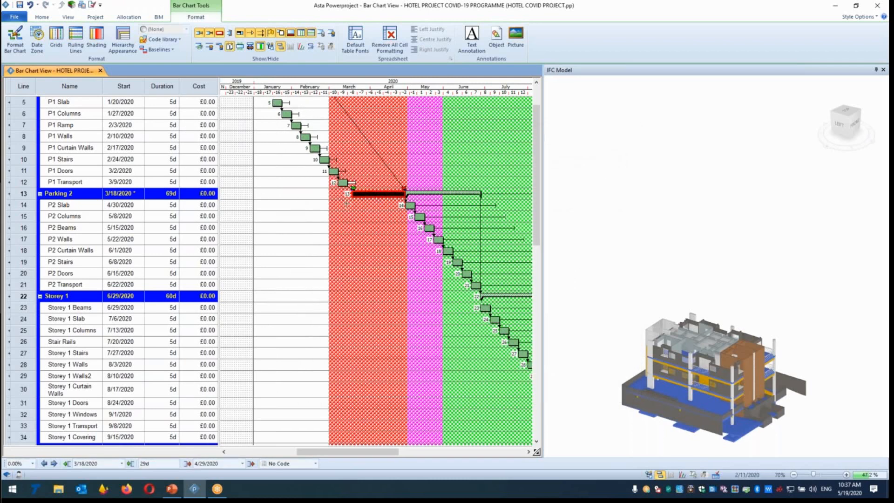
click(9, 196)
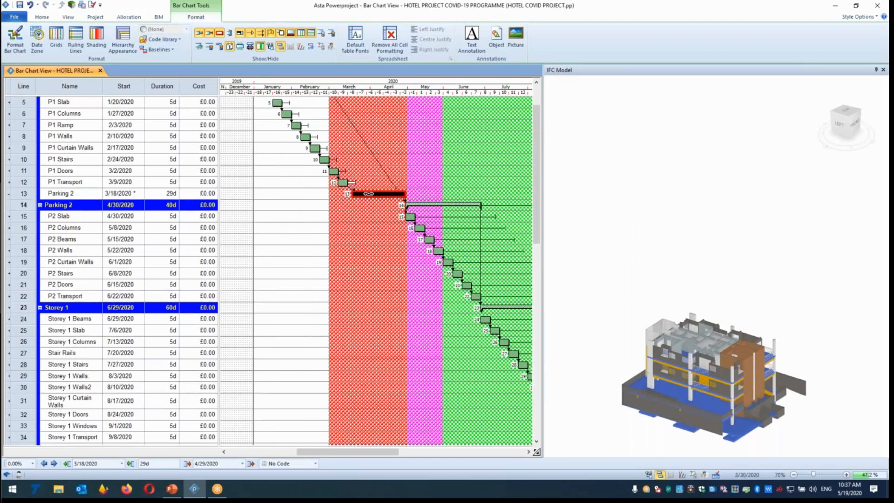
click(264, 192)
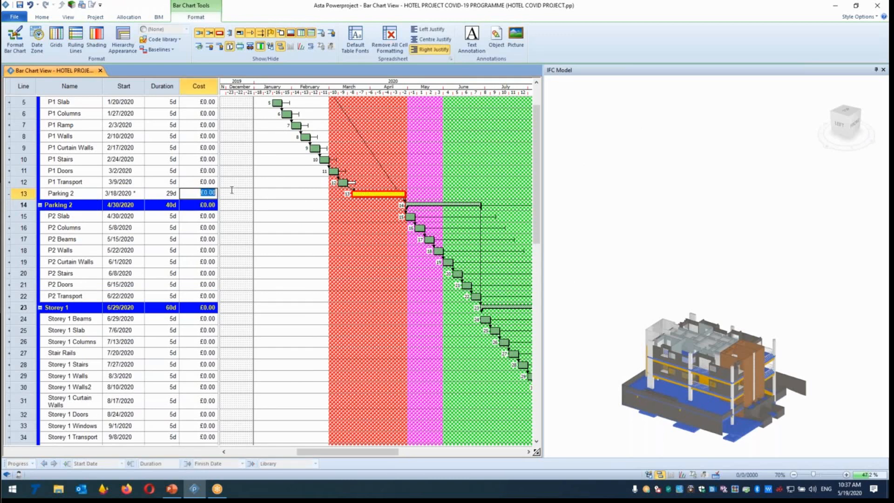
text(1)
Rename the yellow delay bar's task as COVID COST.
click(82, 192)
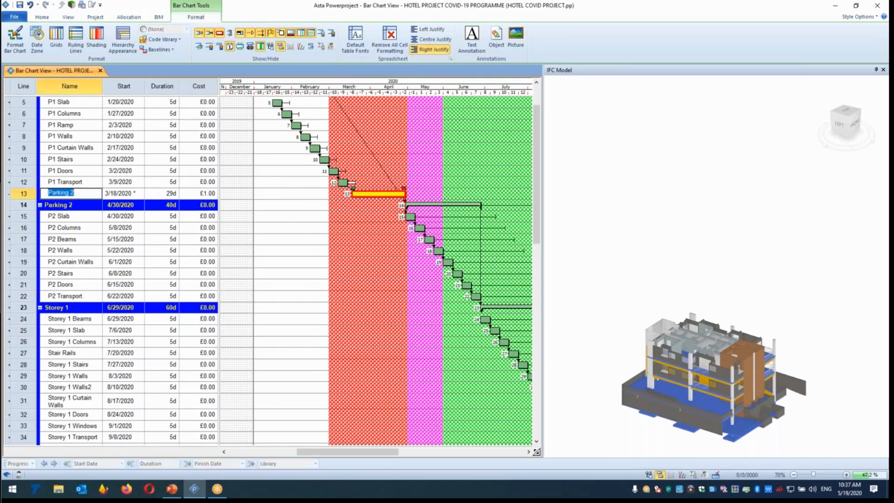
text(COVIS)
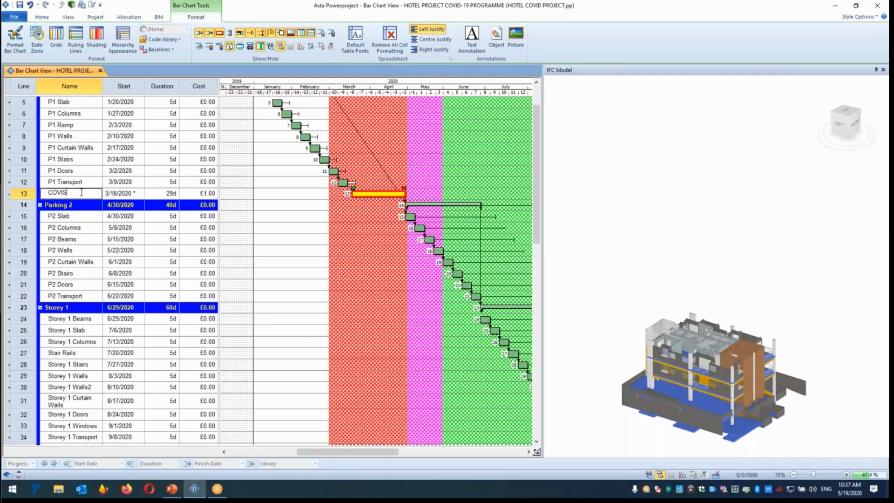
key(BackSpace)
text(D COST)
key(Return)
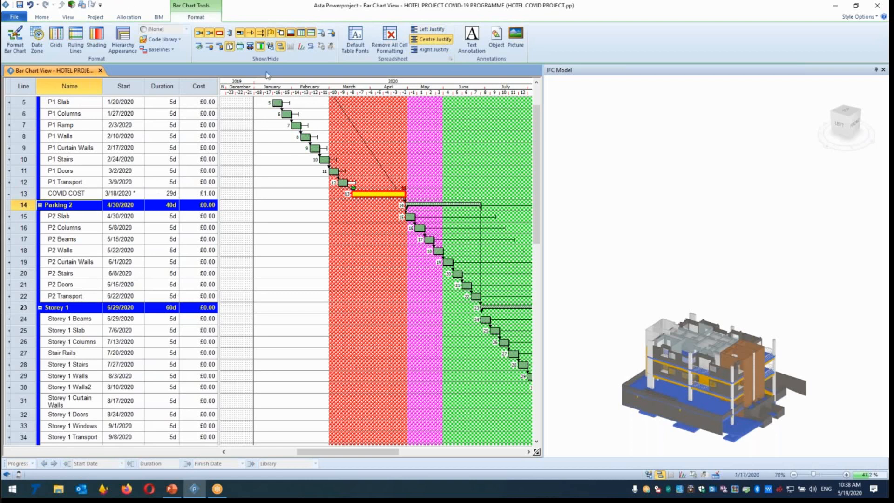
Display the cost allocations under the tasks and open the calculation type choices for the Project Costs allocation of COVID COST.
click(207, 47)
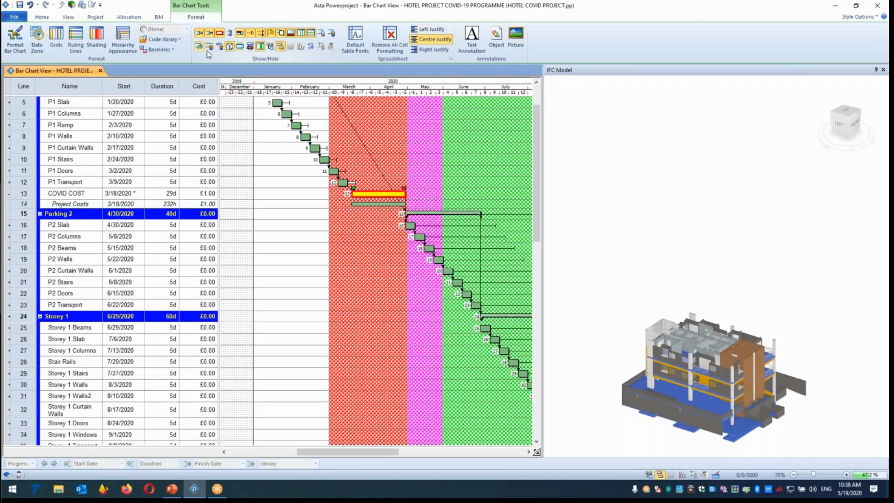
double_click(374, 204)
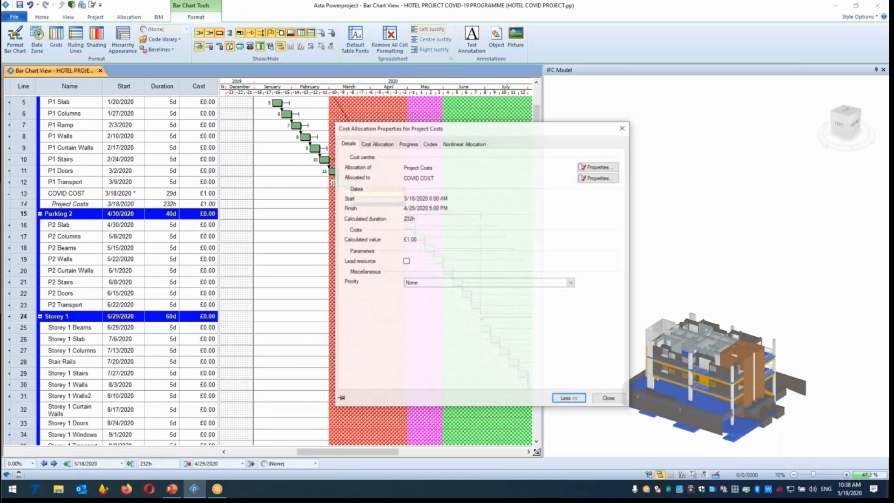
click(376, 143)
click(429, 171)
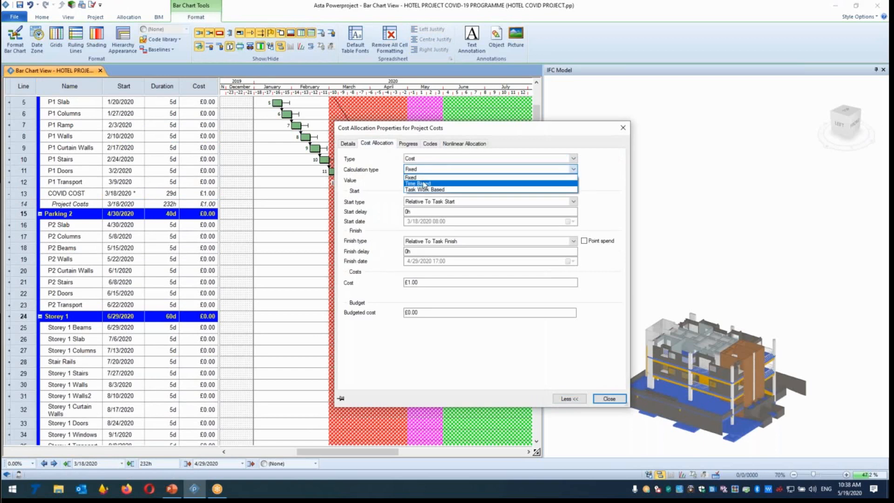
Make the COVID COST task's Project Costs allocation Time Based at £50,000 per Day and close its properties.
click(425, 183)
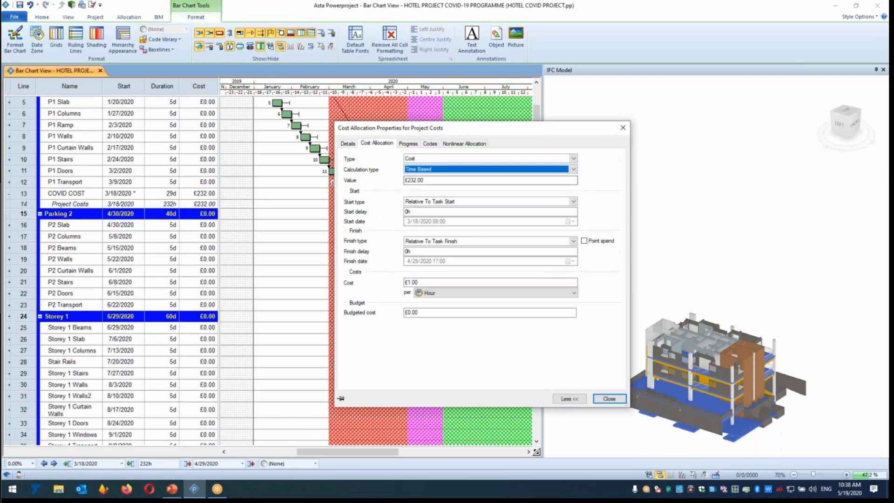
click(461, 293)
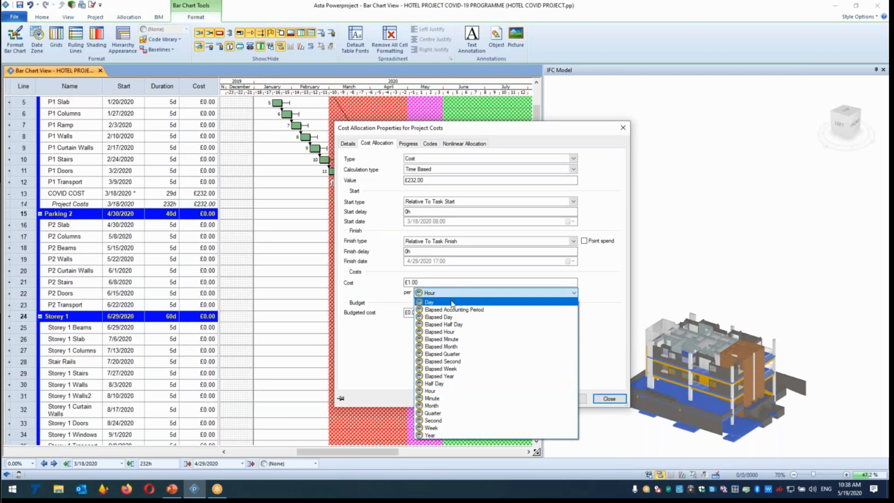
click(453, 303)
key(shift+Tab)
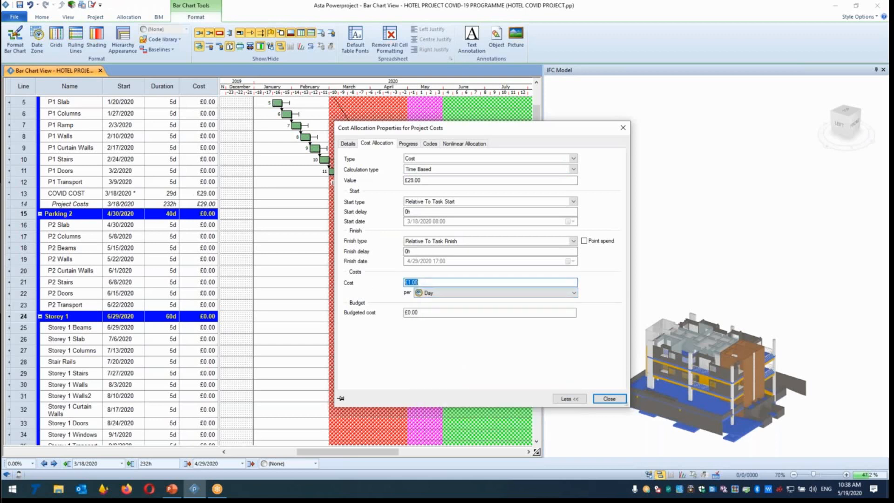
text(50000)
key(ctrl+a)
click(610, 399)
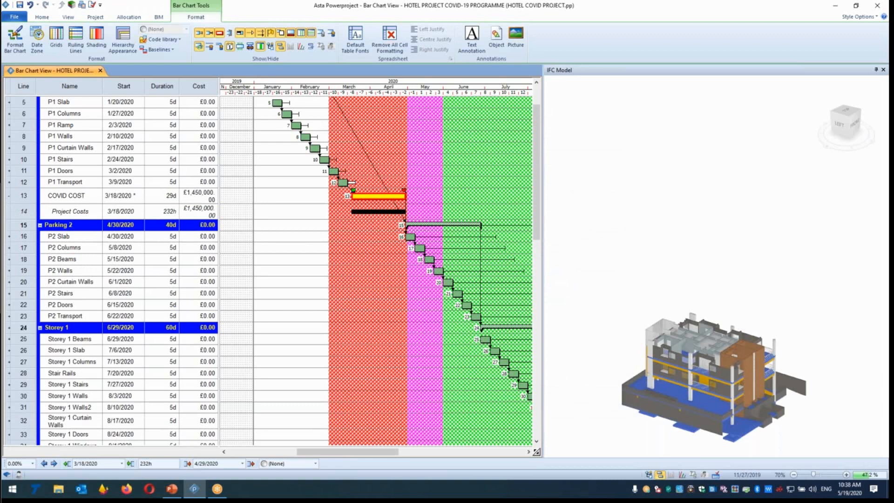
Widen the Cost column so its full amounts fit, and hide the cost allocation line beneath the COVID COST task.
mouse_move(219, 84)
mouse_down()
mouse_move(250, 84)
mouse_move(230, 84)
mouse_up()
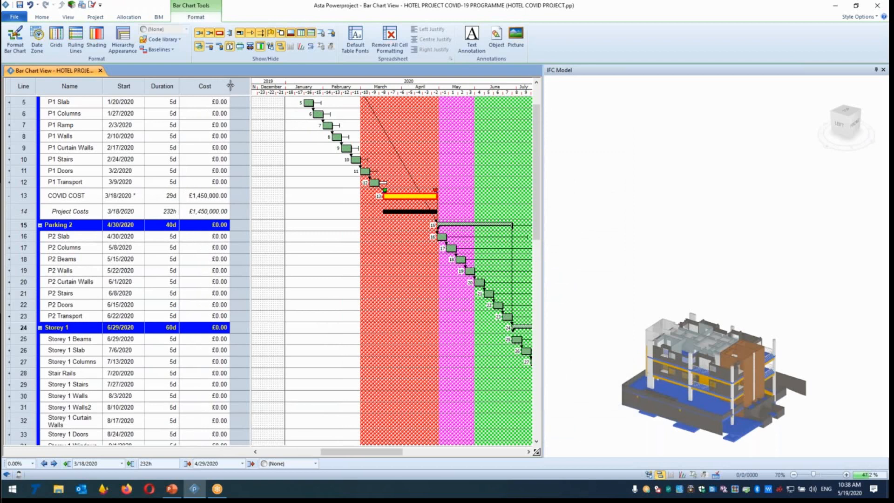
click(200, 46)
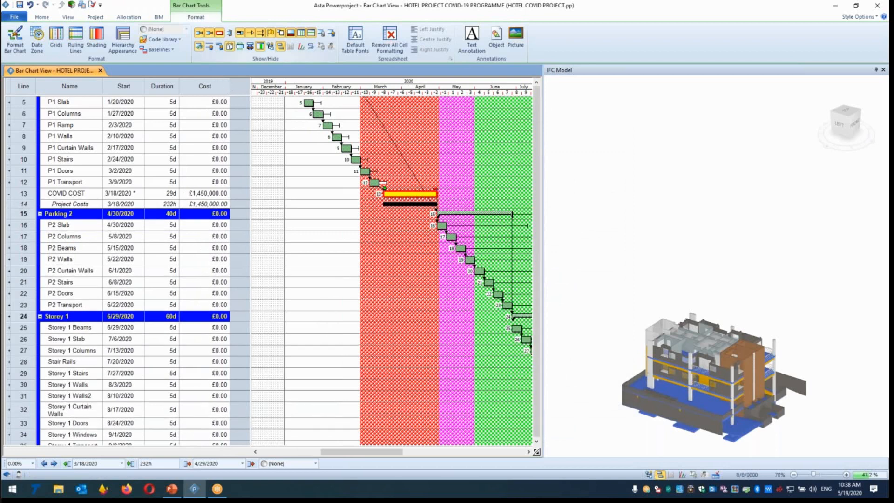
Format the COVID COST row with a yellow cell colour override.
click(187, 240)
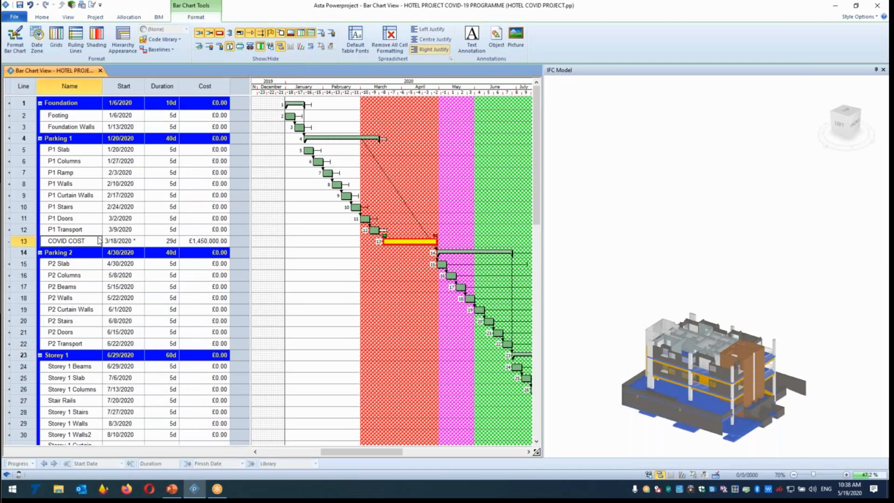
right_click(186, 240)
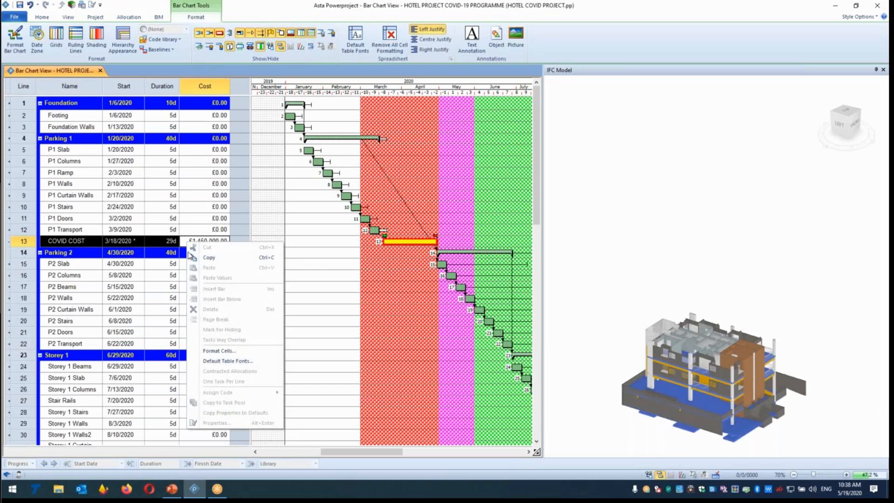
click(223, 350)
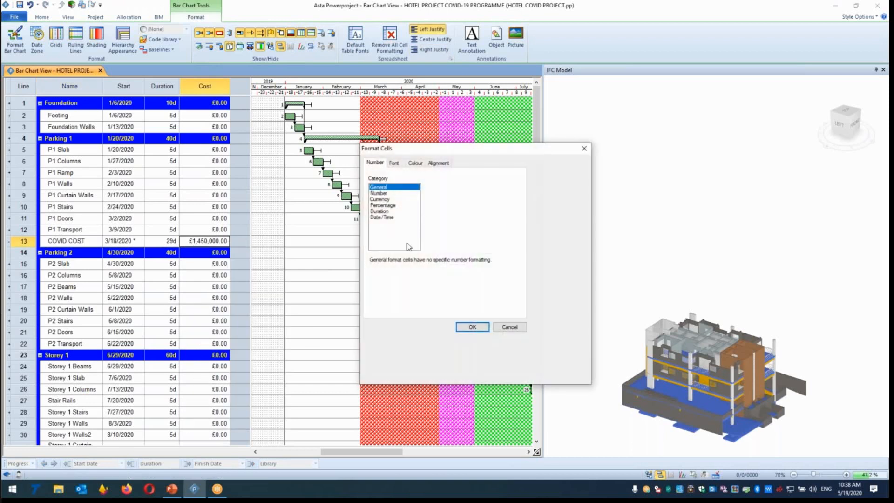
click(415, 163)
click(447, 188)
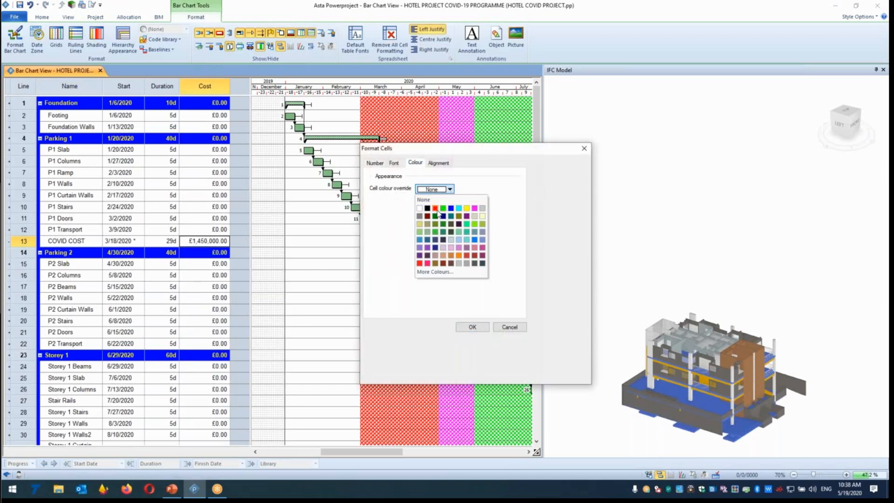
click(439, 214)
click(450, 189)
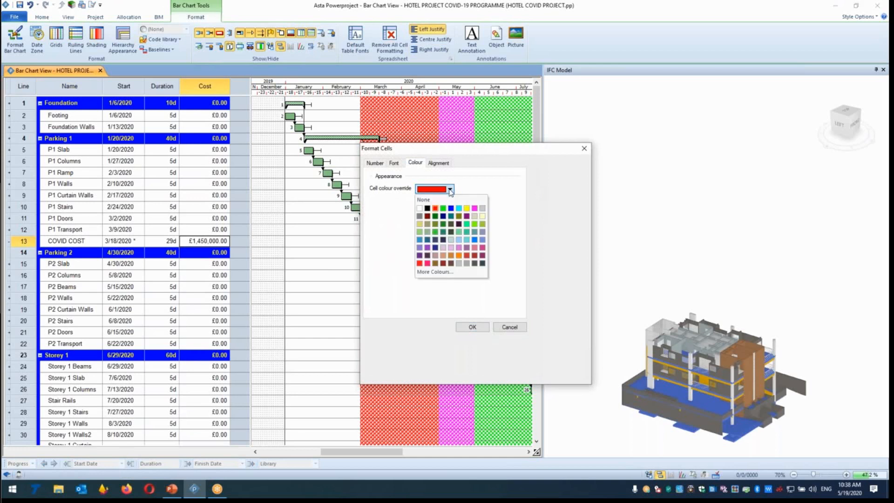
click(466, 209)
click(472, 327)
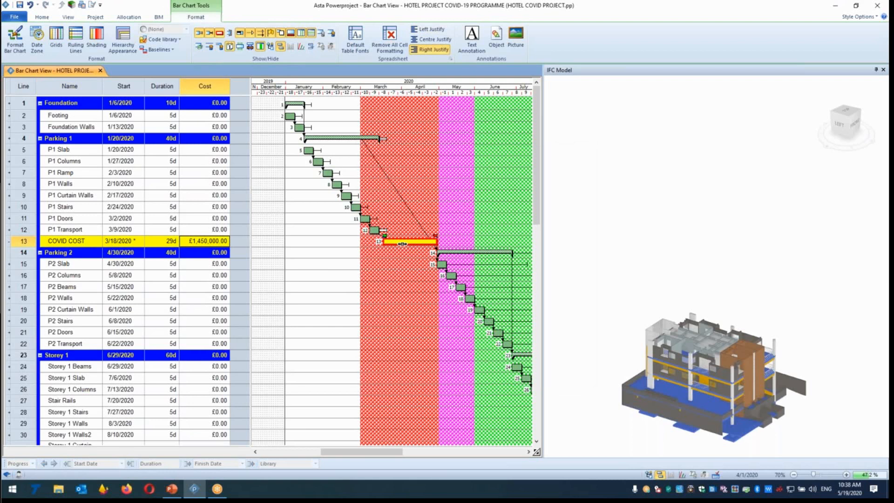
Move the COVID COST bar's red finish flag to the end of the magenta May period and reschedule the programme.
click(434, 241)
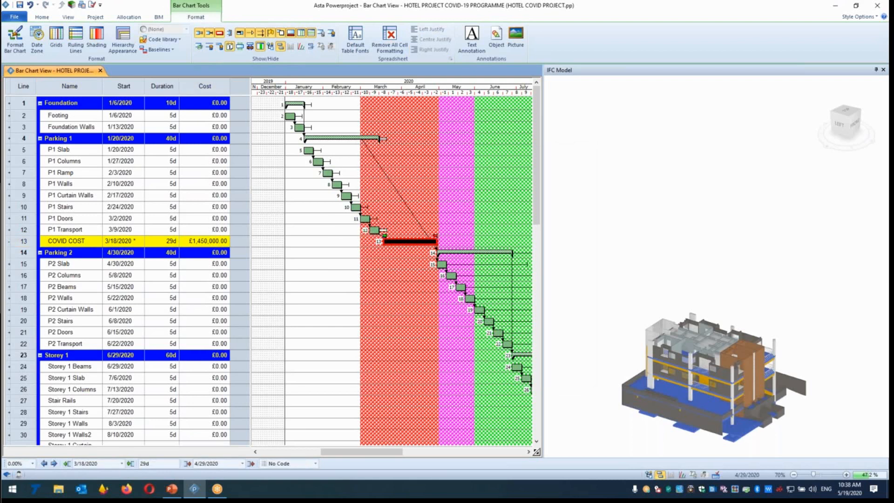
click(472, 235)
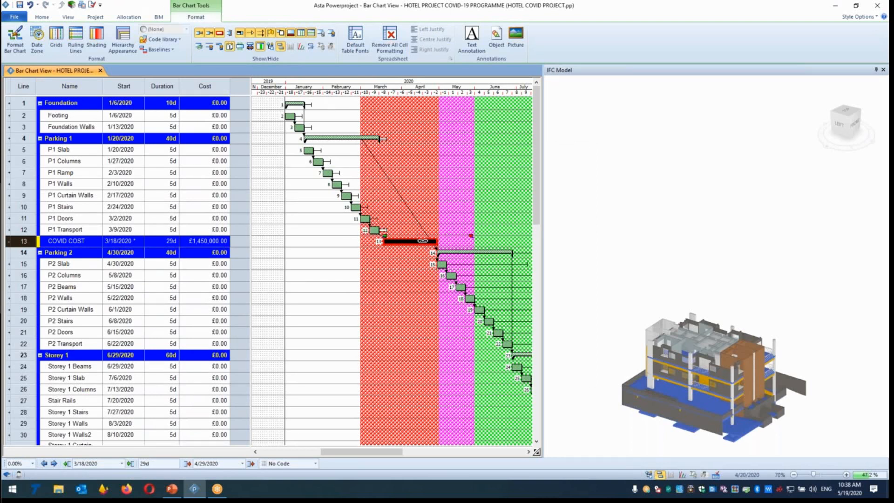
key(F9)
key(Return)
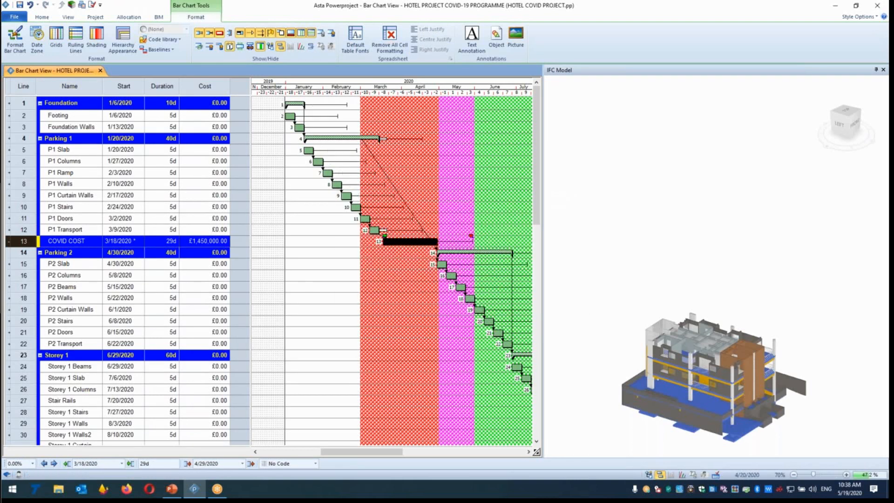
Extend the COVID COST task to 48d, finishing on 5/28/2020, and reschedule so Parking 2 follows it.
drag(436, 242, 475, 251)
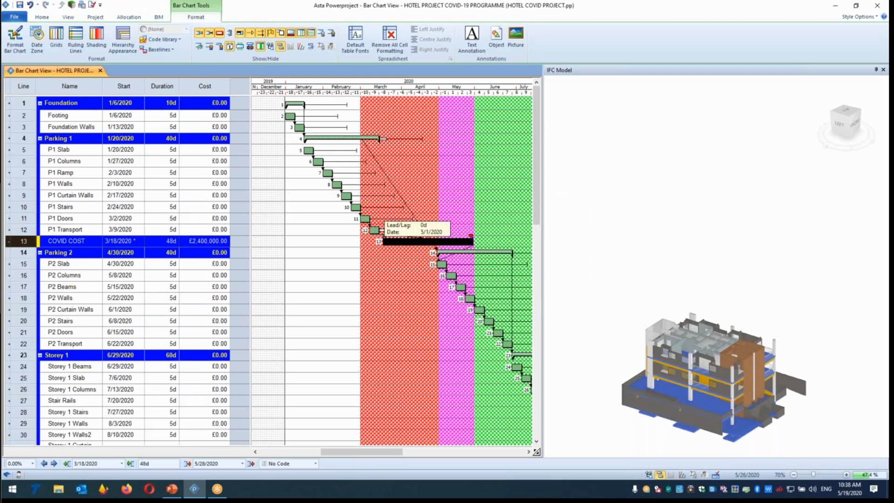
click(170, 247)
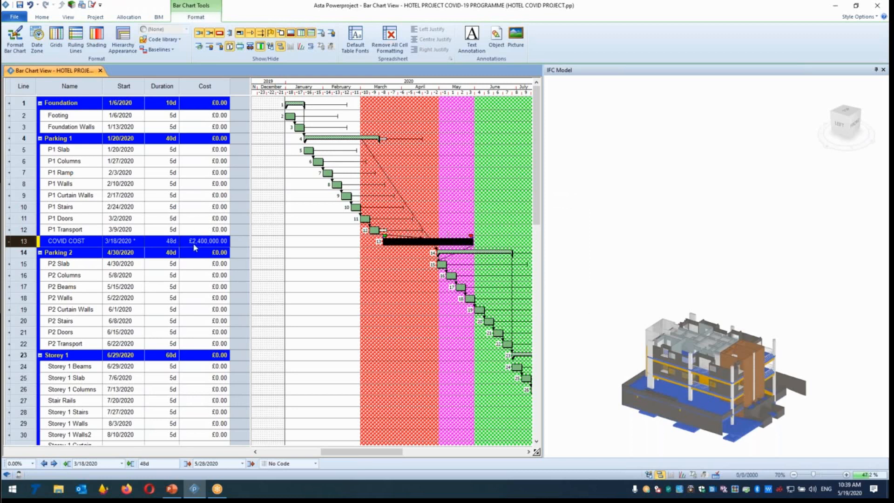
click(194, 243)
drag(189, 240, 237, 238)
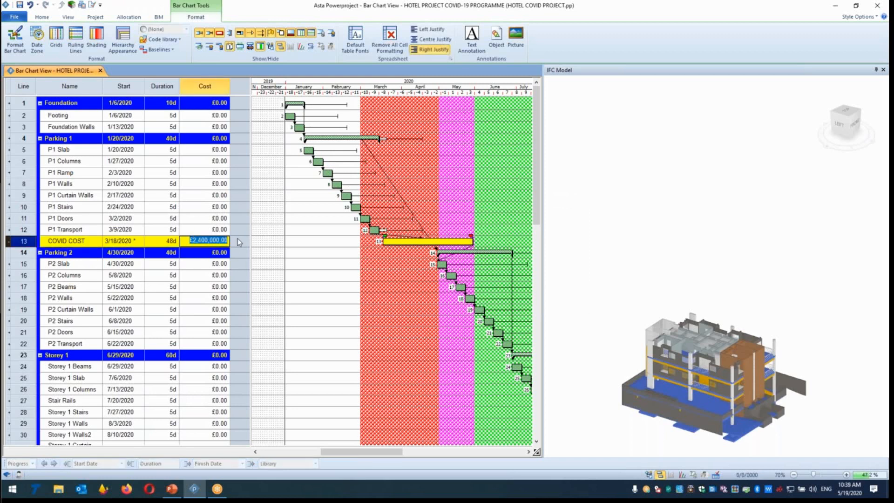
key(Return)
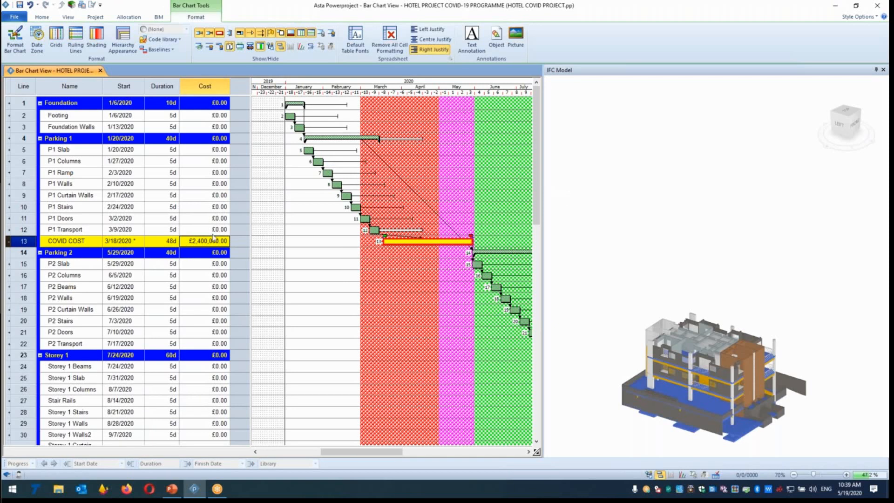
drag(87, 244, 196, 248)
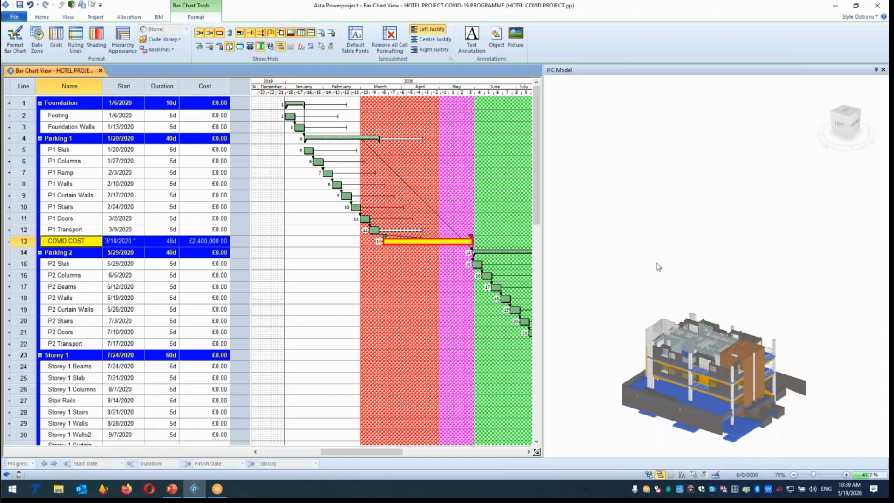
click(886, 320)
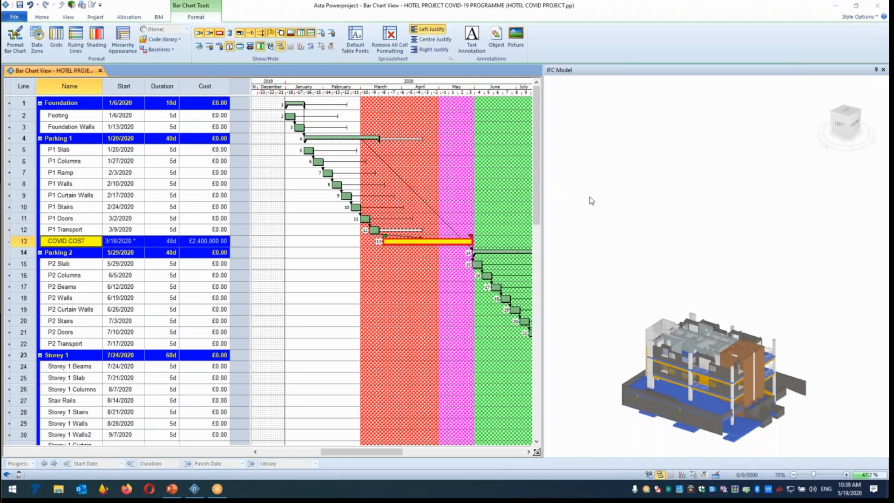
click(204, 87)
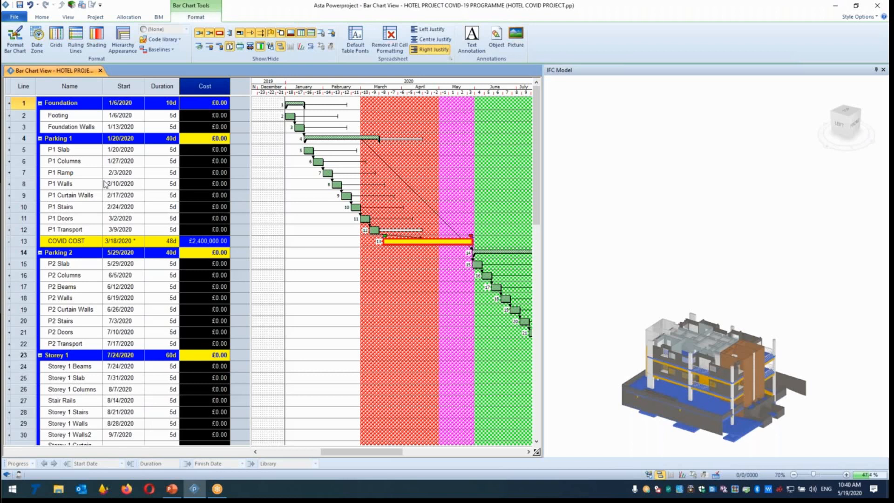
Show the project tree, collapse Code Libraries, and expand Permanent Resources and Consumable Resources.
click(652, 479)
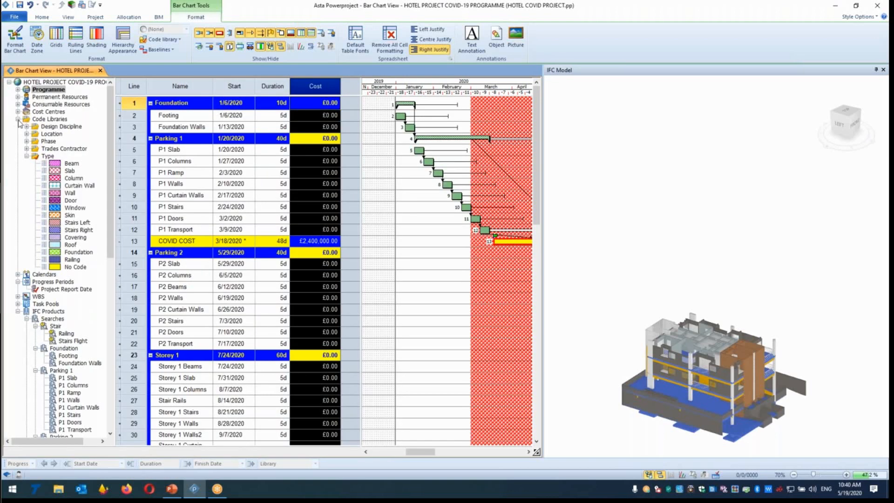
click(18, 120)
click(17, 97)
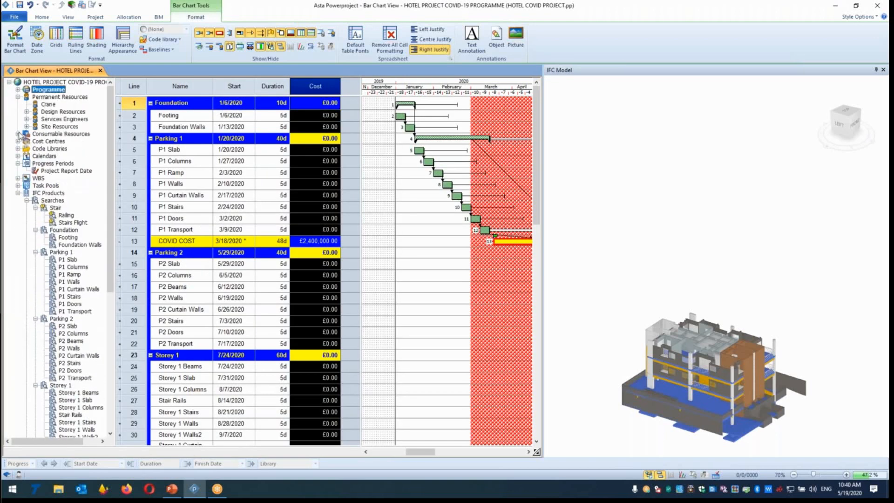
click(18, 133)
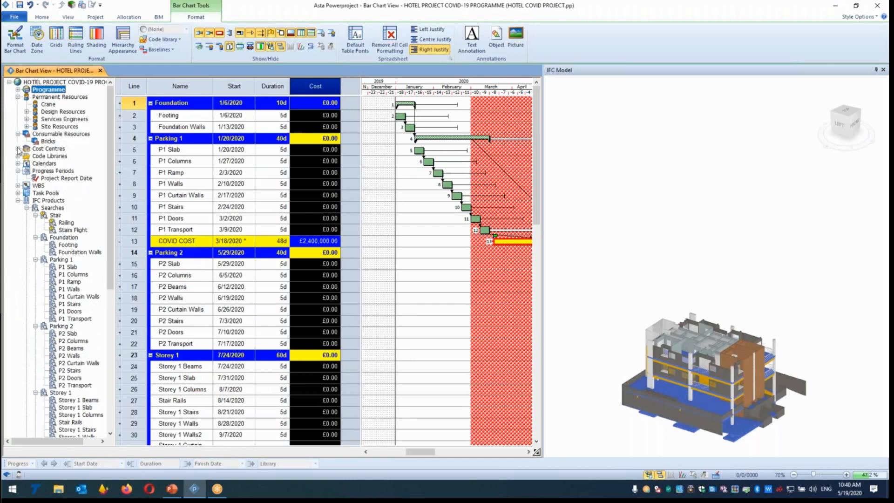
Assign the Crane permanent resource to the P1 Walls task and extend that task to 12d.
click(48, 105)
drag(49, 106, 450, 188)
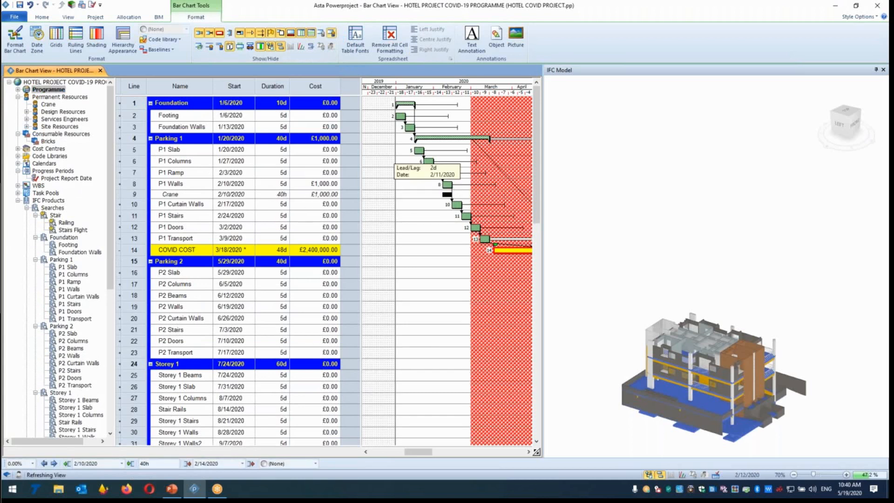
drag(452, 185, 470, 188)
click(324, 185)
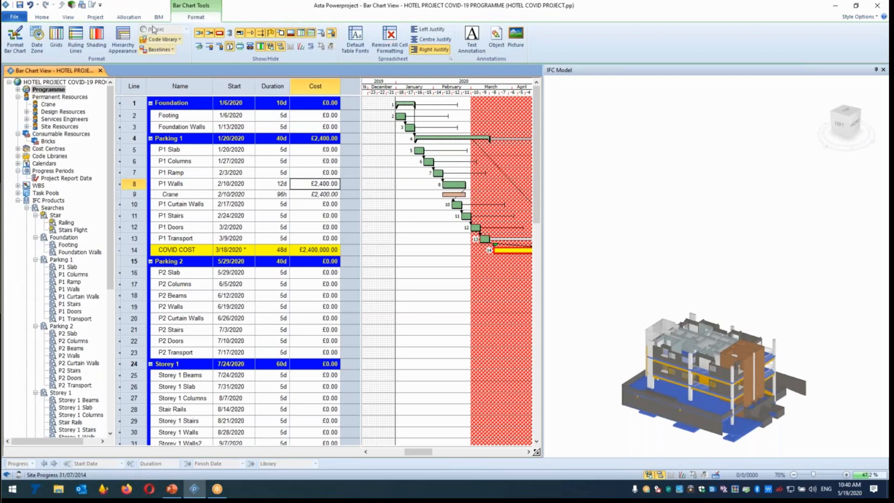
Review the Resource Leveller's resources and granularity options, and close it without levelling.
click(127, 18)
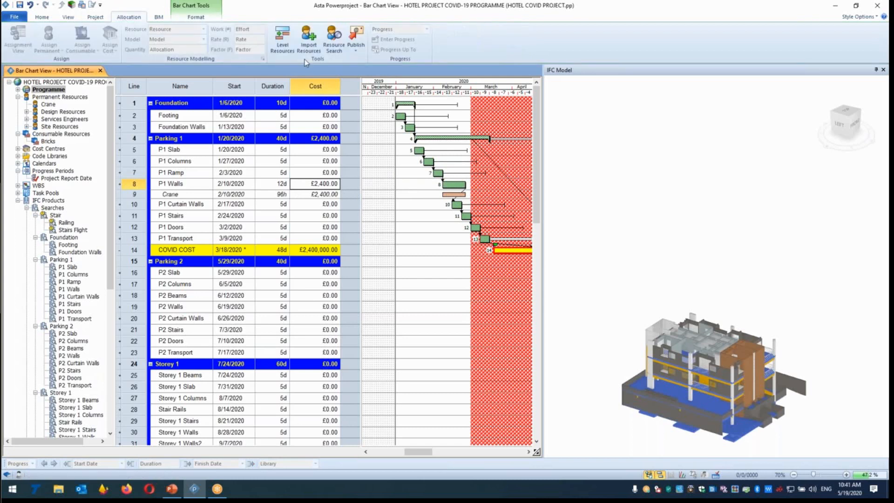
click(283, 44)
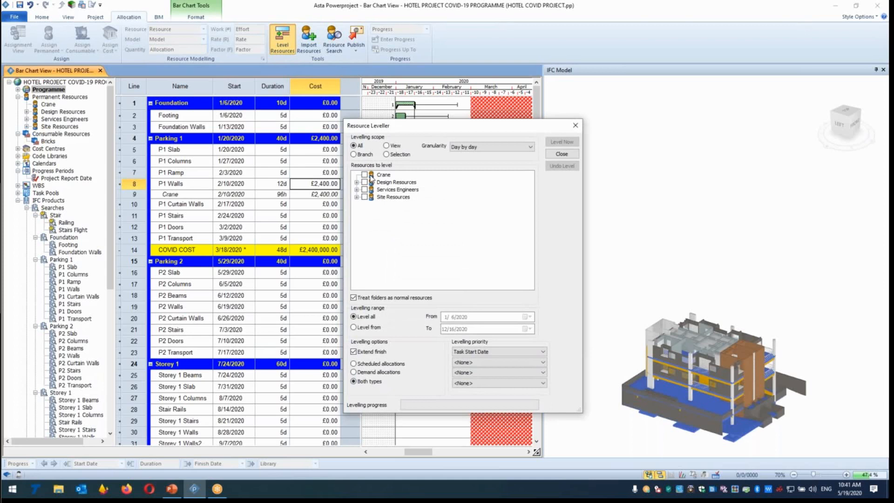
click(489, 147)
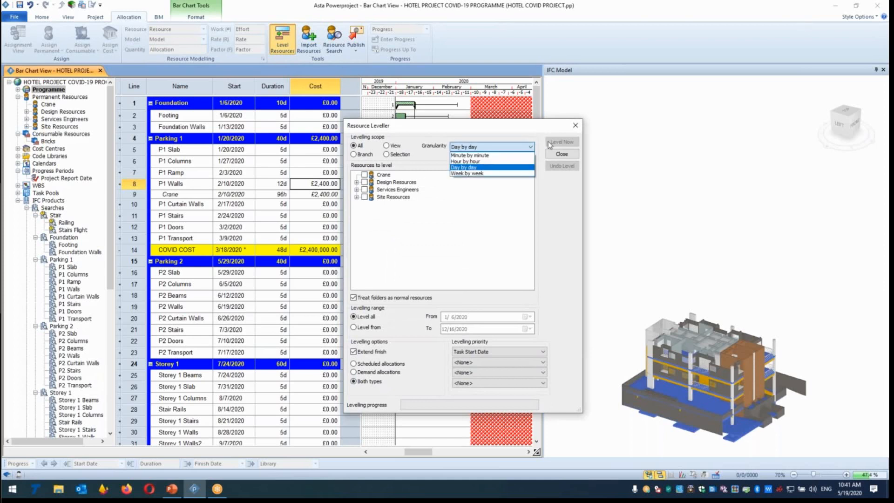
click(576, 126)
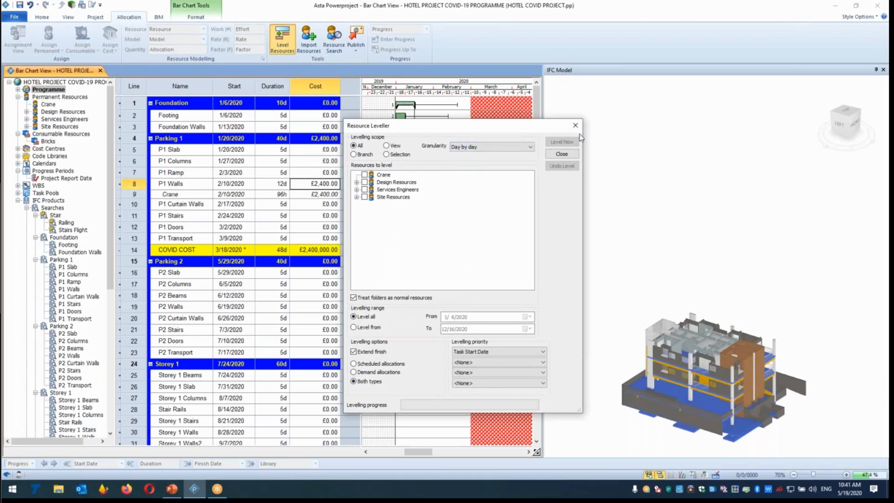
click(576, 126)
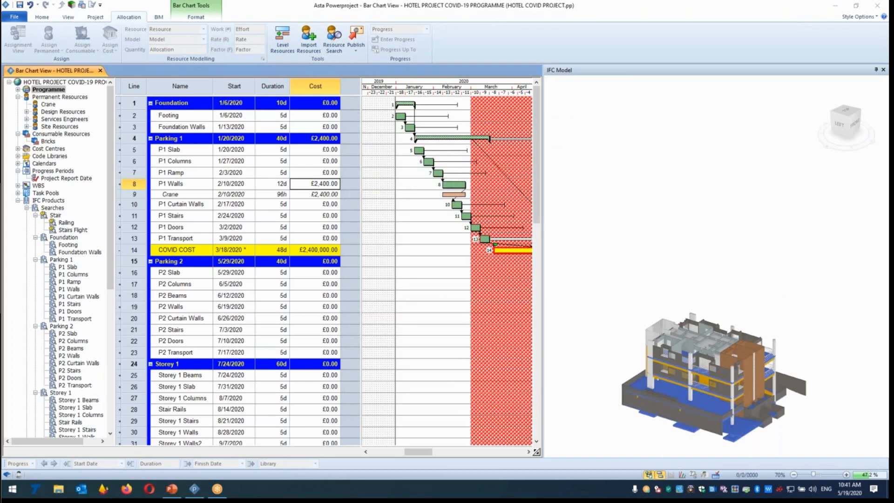
Narrow the spreadsheet area to end at the Cost column and hide the project tree.
click(358, 82)
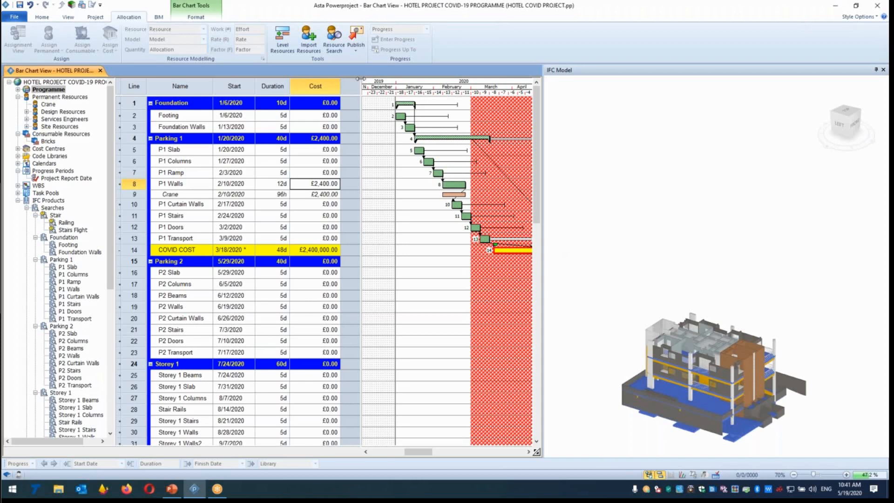
drag(362, 78, 343, 82)
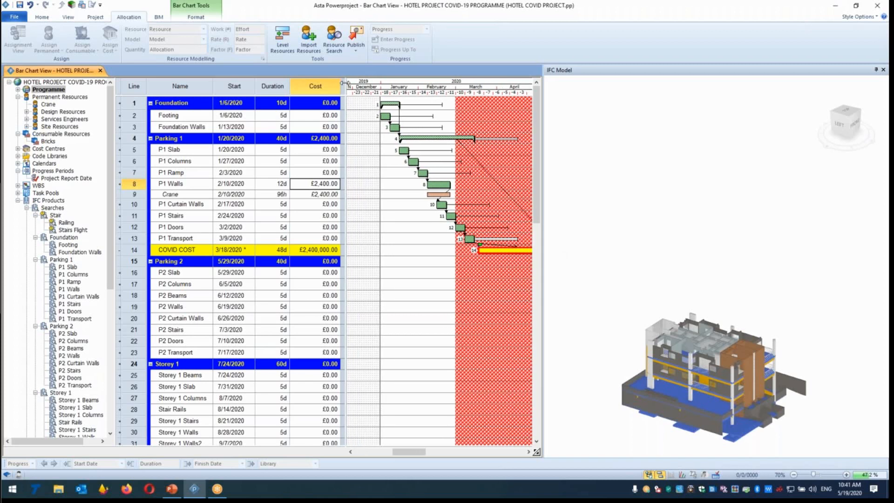
click(648, 475)
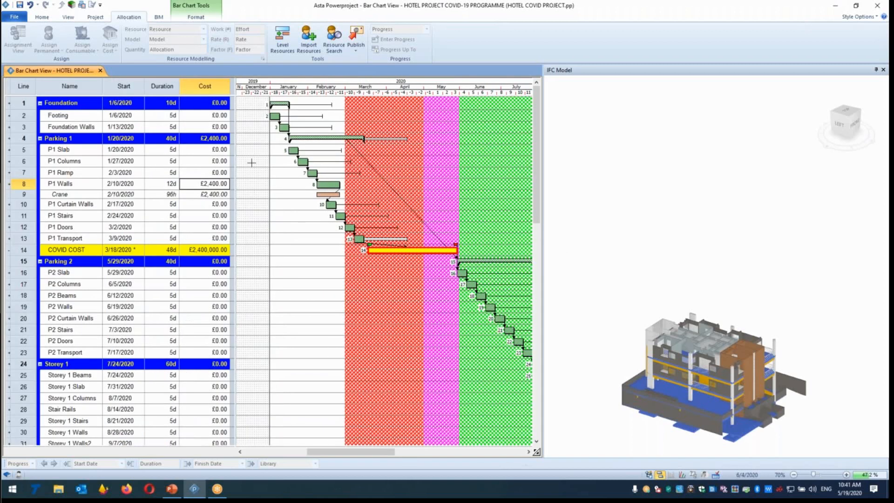
Add a new histogram below the bar chart and enlarge its pane and row height.
click(69, 17)
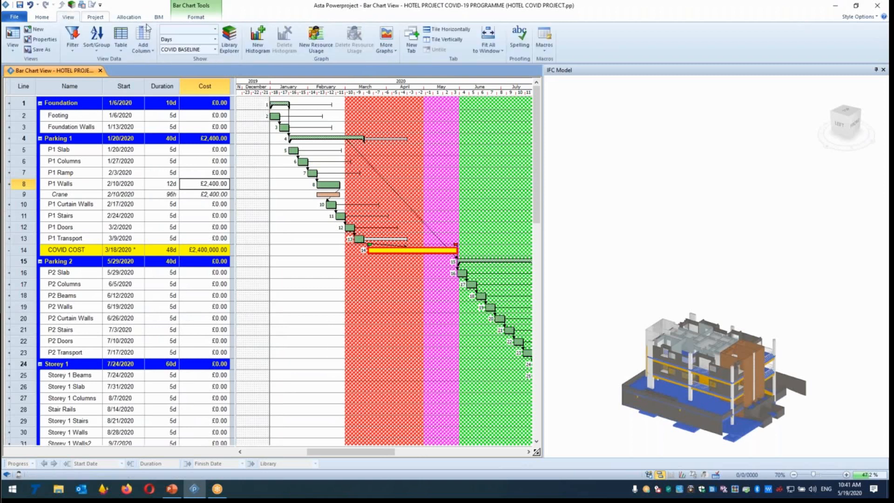
click(263, 48)
drag(285, 401, 285, 323)
drag(172, 367, 173, 437)
Chart Project Costs in the histogram using the Monthly Costs report.
click(85, 331)
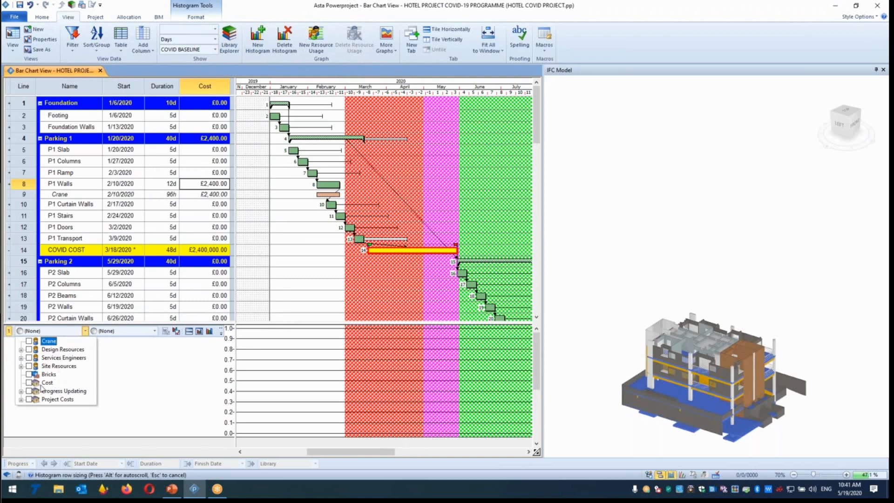
click(57, 400)
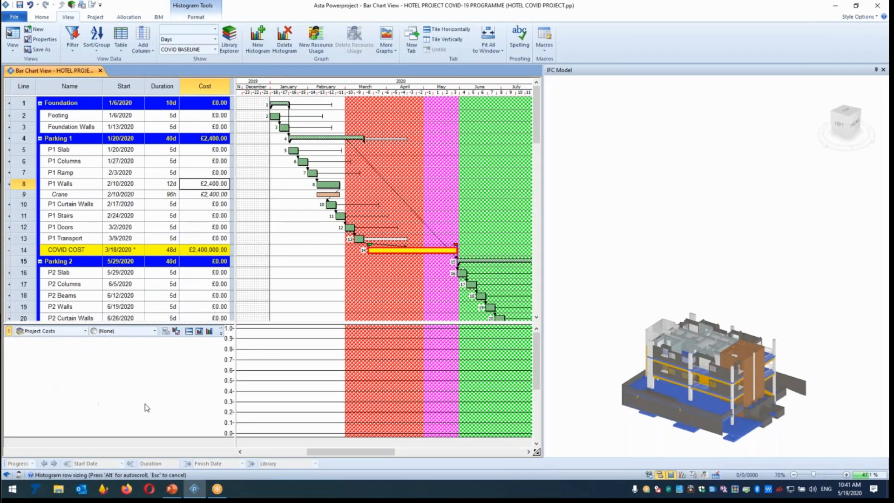
click(154, 331)
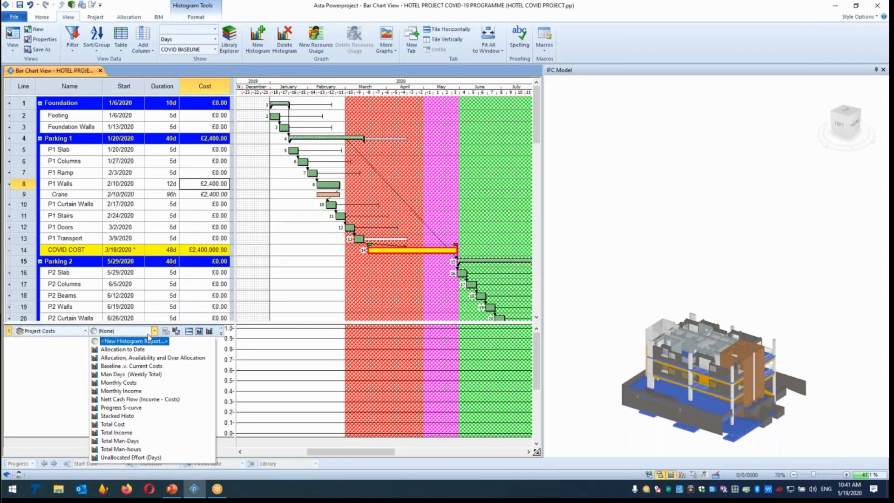
click(139, 384)
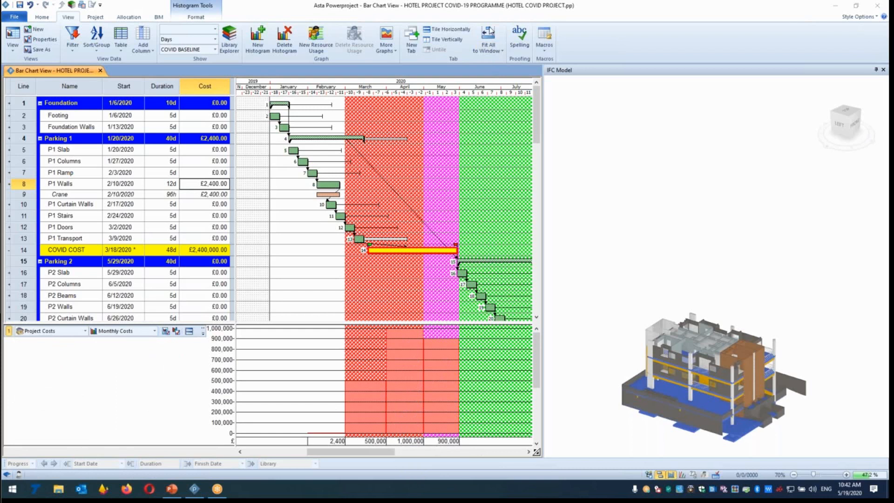
mouse_move(410, 219)
mouse_down()
mouse_move(499, 249)
mouse_move(370, 234)
mouse_up()
mouse_move(385, 352)
mouse_down()
mouse_move(343, 367)
mouse_move(361, 438)
mouse_move(396, 398)
mouse_move(377, 367)
mouse_up()
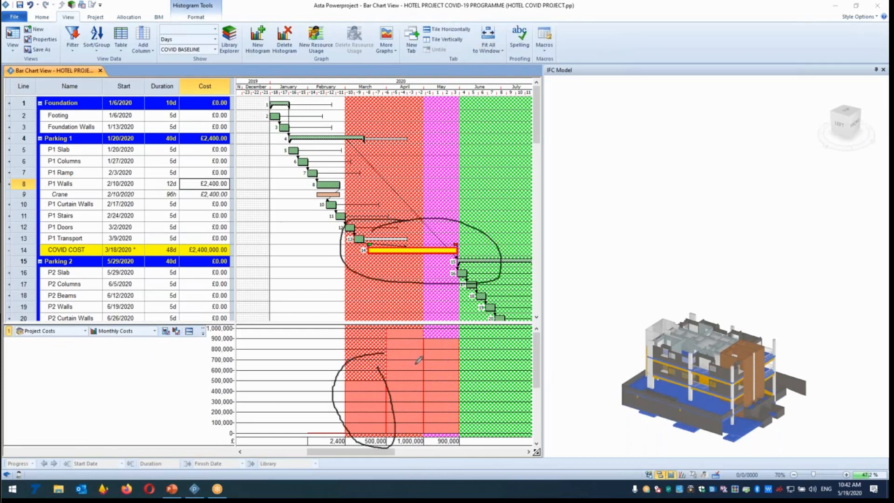
mouse_move(386, 320)
mouse_down()
mouse_move(378, 420)
mouse_move(436, 373)
mouse_move(405, 321)
mouse_move(422, 430)
mouse_move(479, 412)
mouse_move(462, 371)
mouse_up()
mouse_move(347, 91)
mouse_down()
mouse_move(425, 122)
mouse_move(342, 89)
mouse_up()
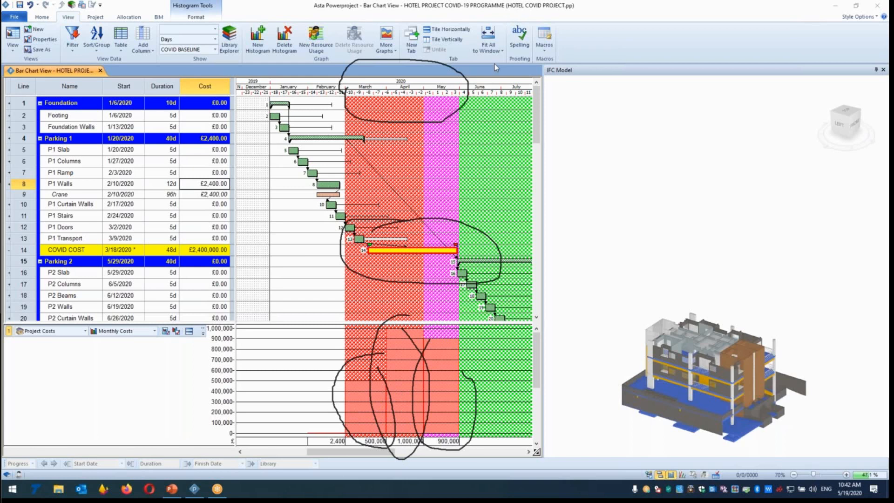
key(Escape)
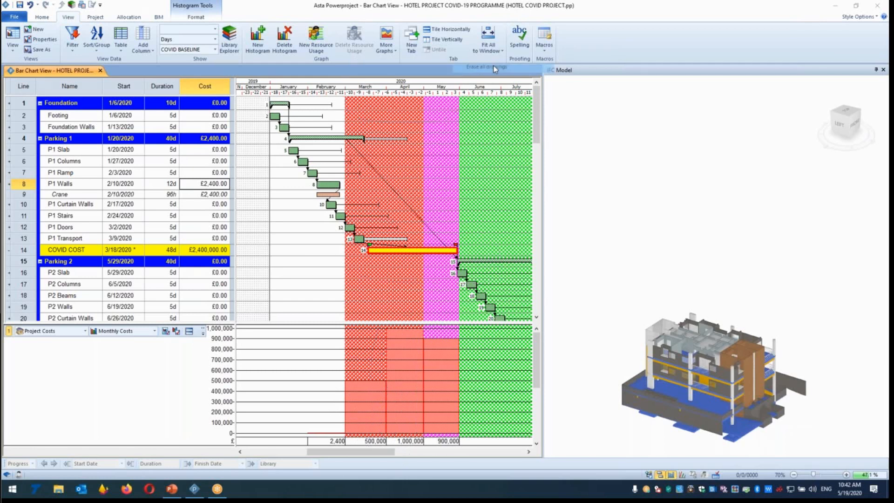
Switch the Project Costs histogram to the Total Cost report.
click(153, 331)
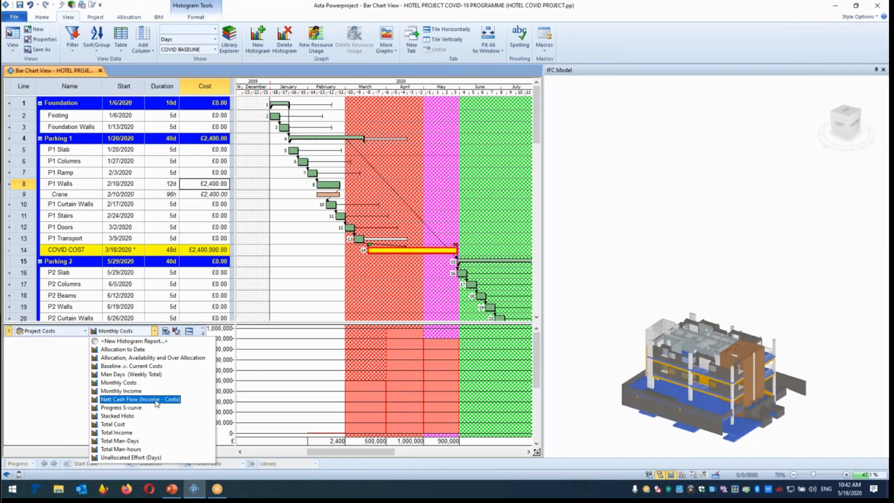
click(153, 425)
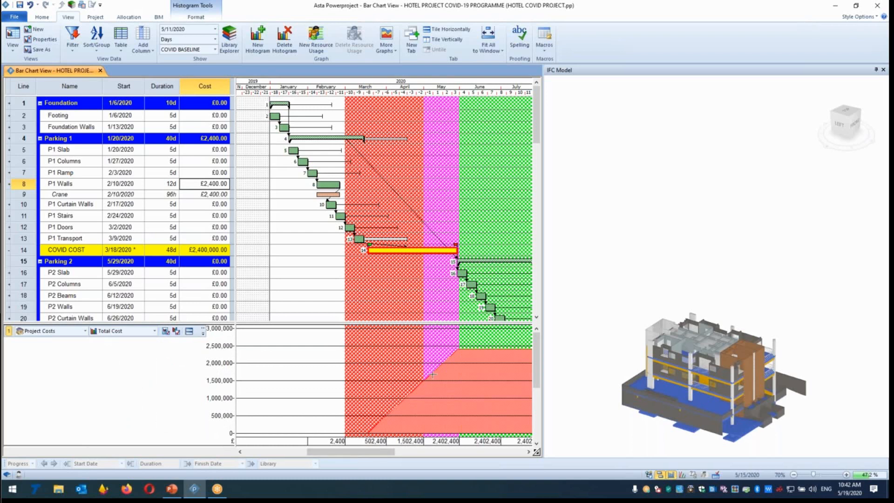
Show cost allocations in the bar chart so the Project Costs allocation is listed under COVID COST.
click(195, 17)
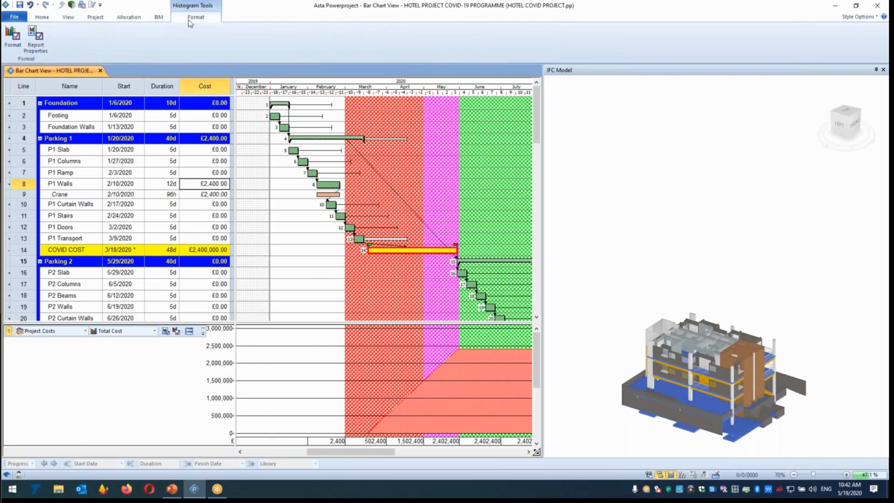
scroll(115, 21, up, 5)
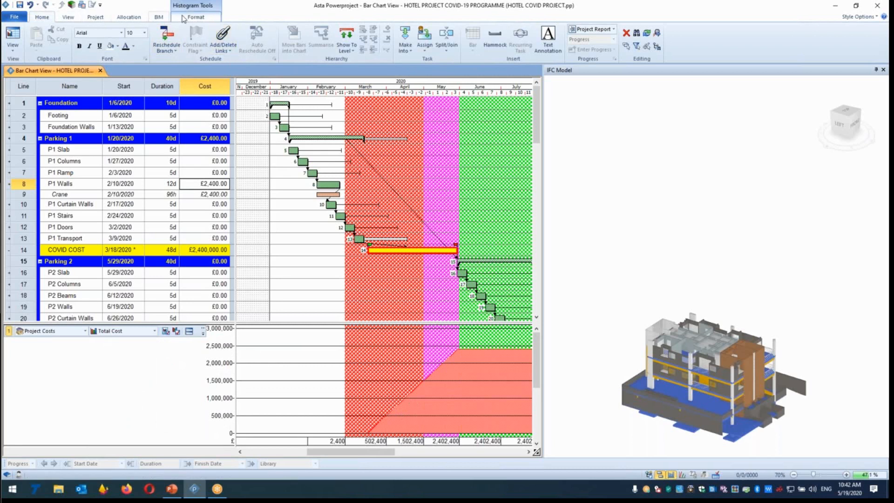
click(196, 17)
click(404, 151)
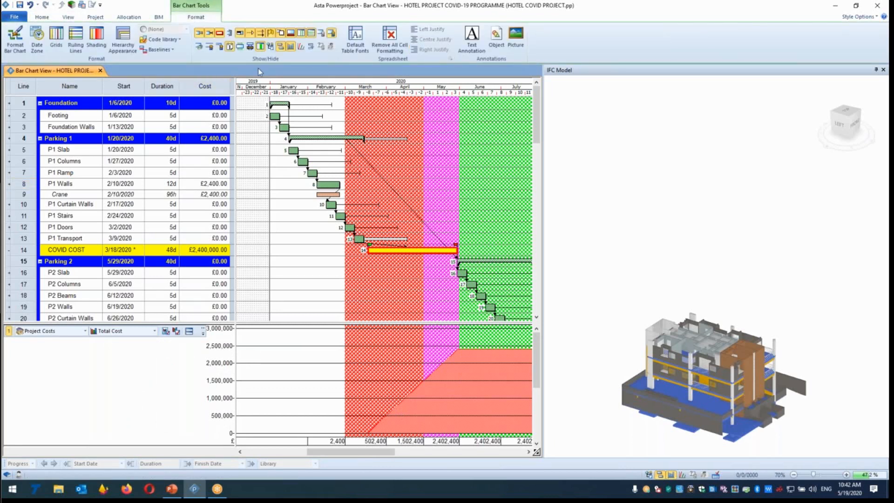
click(199, 46)
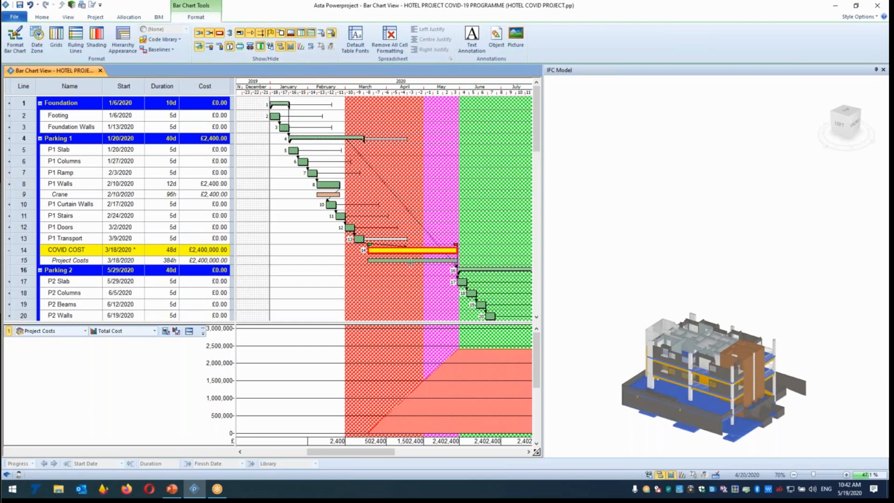
Set the nonlinear allocation of the Project Costs allocation under COVID COST to the Front & Back only resource curve.
click(409, 260)
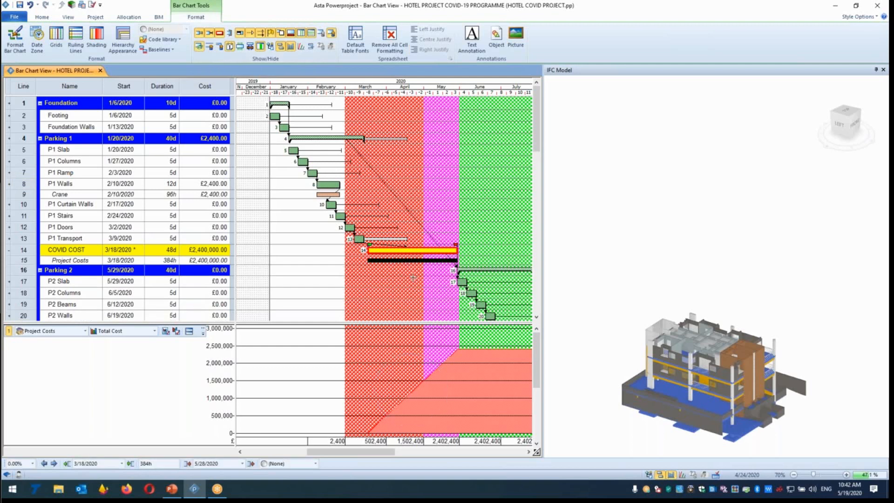
right_click(408, 262)
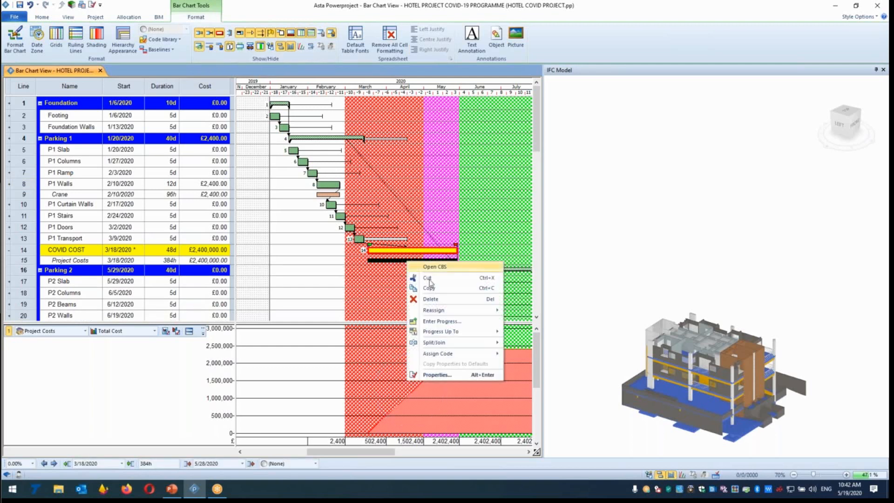
click(393, 261)
double_click(392, 261)
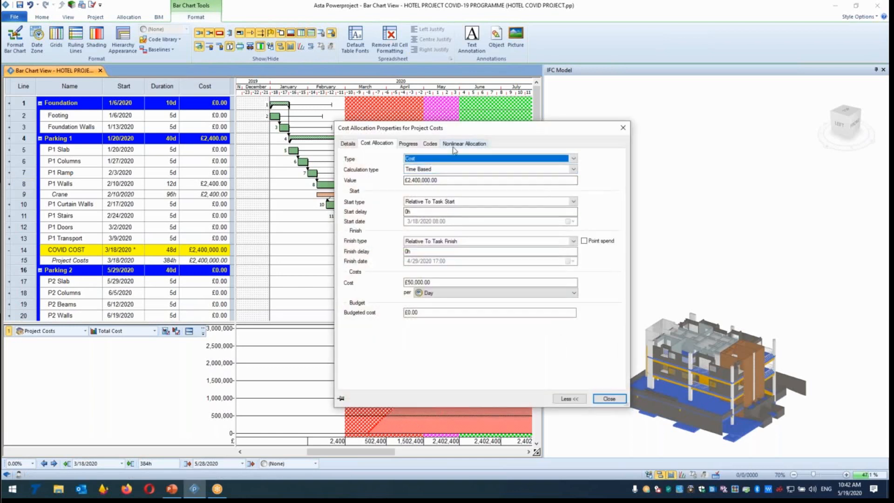
click(455, 145)
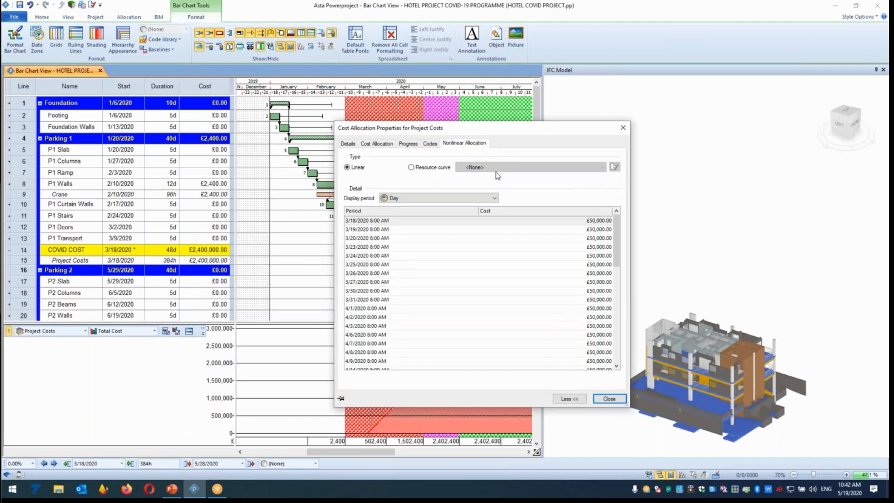
click(421, 168)
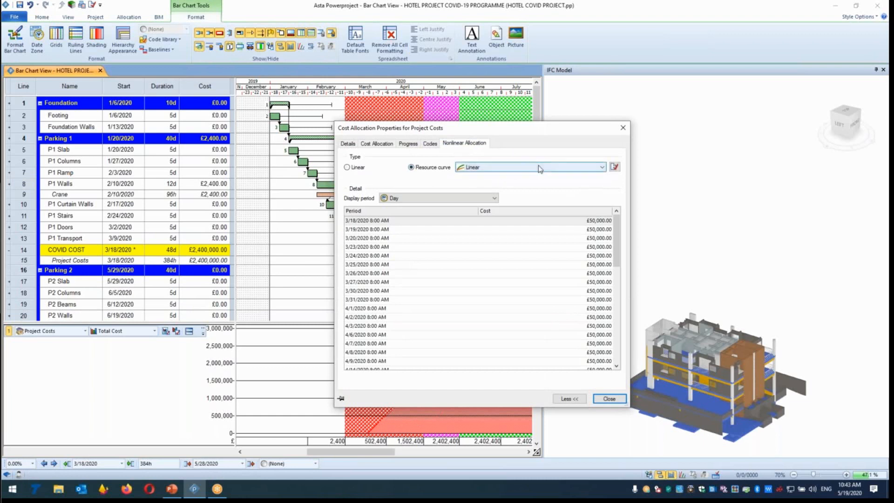
click(523, 167)
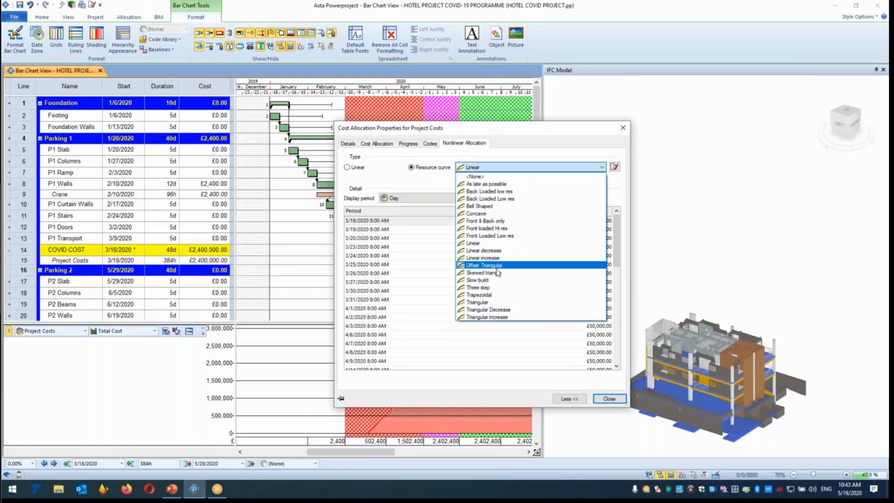
click(494, 223)
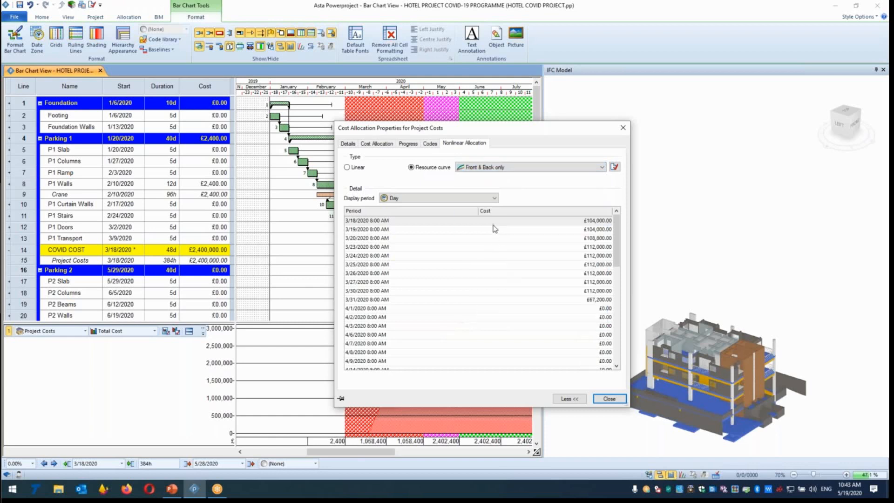
Uncover the histogram, review the Front & Back only curve's properties, and close both property dialogs.
drag(522, 133, 304, 72)
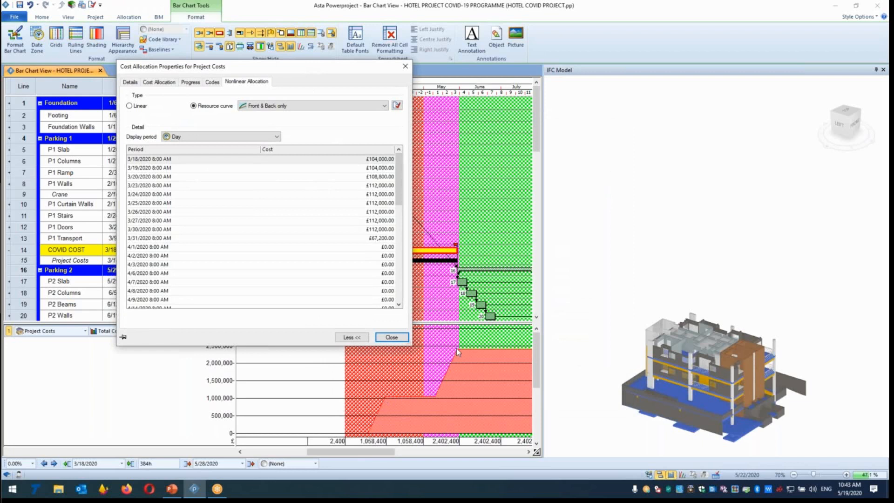
click(397, 105)
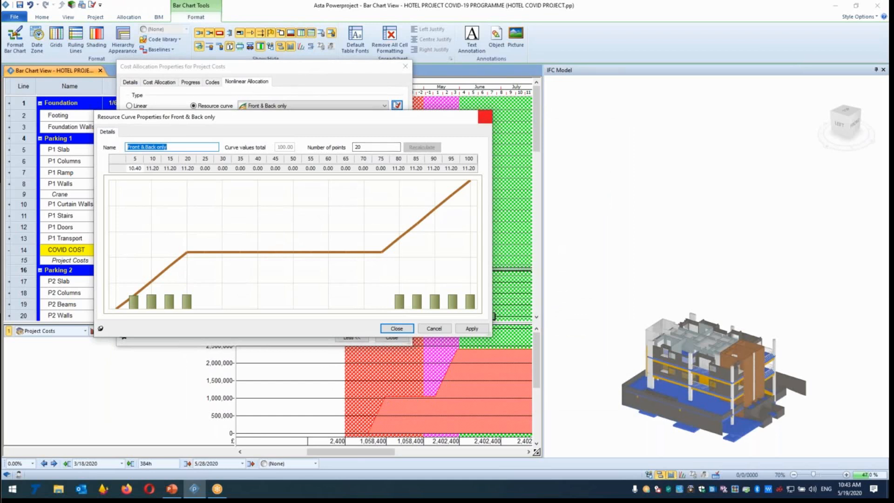
click(485, 116)
click(400, 69)
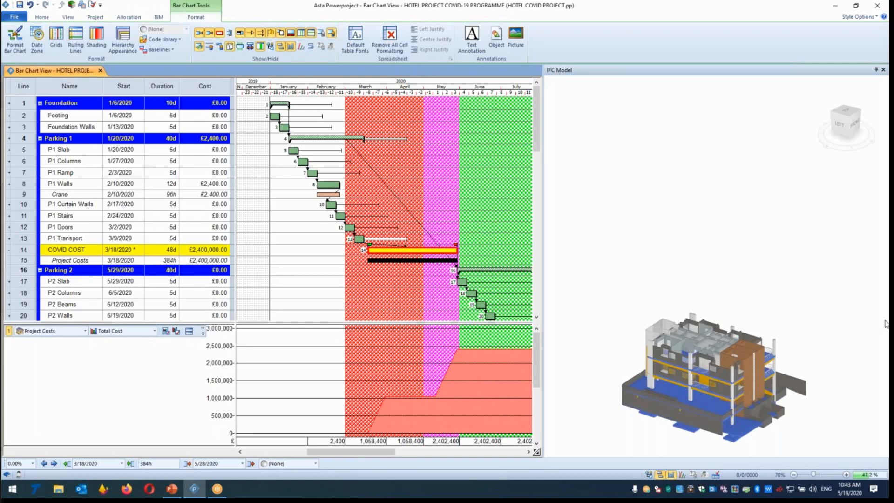
Widen the spreadsheet area and review the Earned value fields available as new columns, without adding any.
drag(232, 86, 332, 86)
right_click(233, 92)
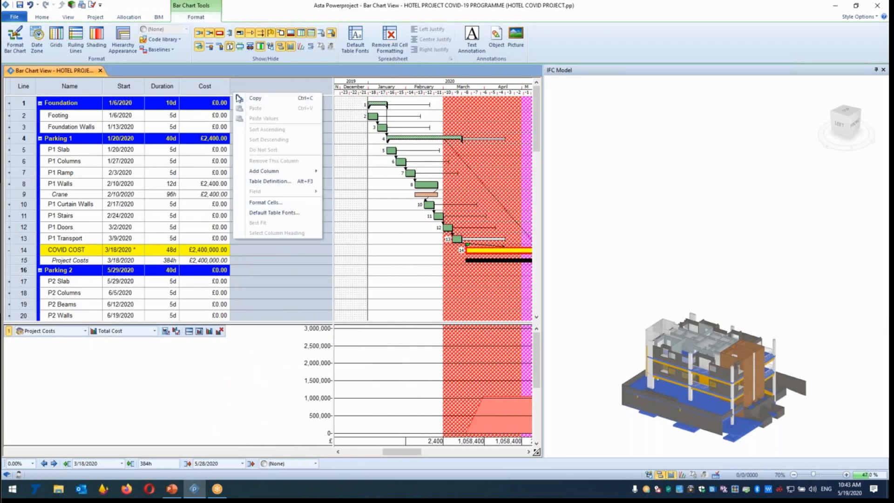
mouse_move(297, 171)
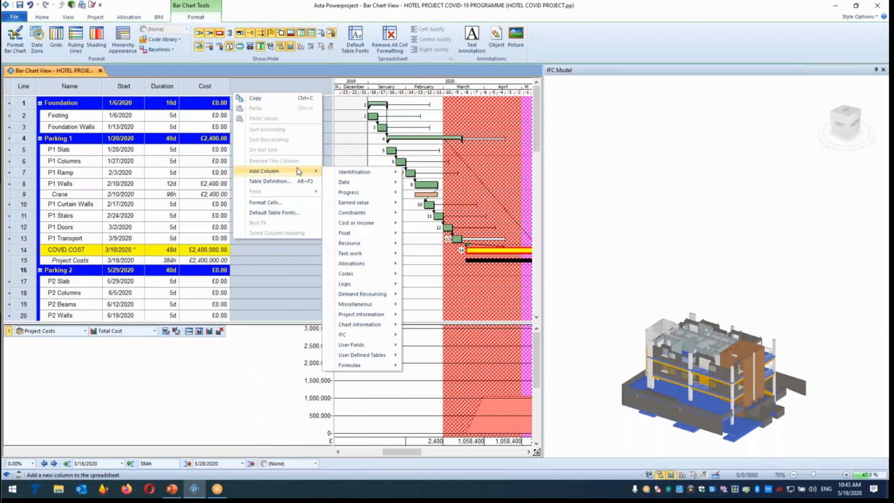
mouse_move(364, 204)
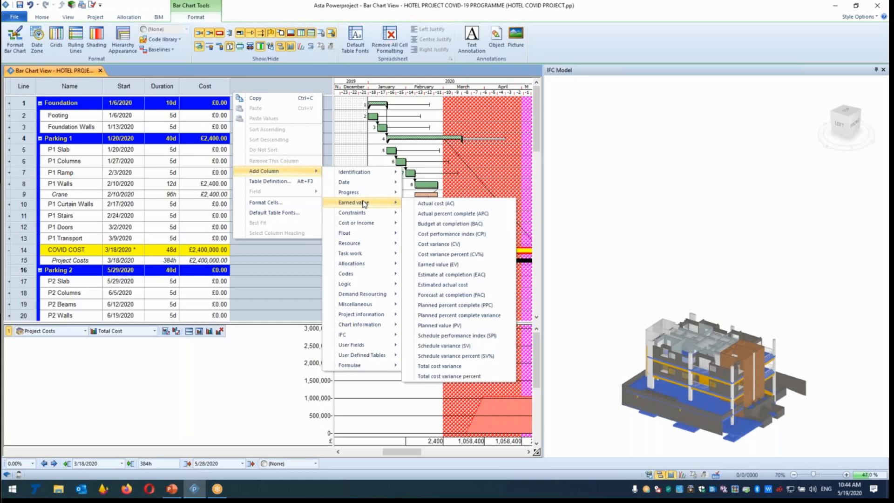
click(884, 323)
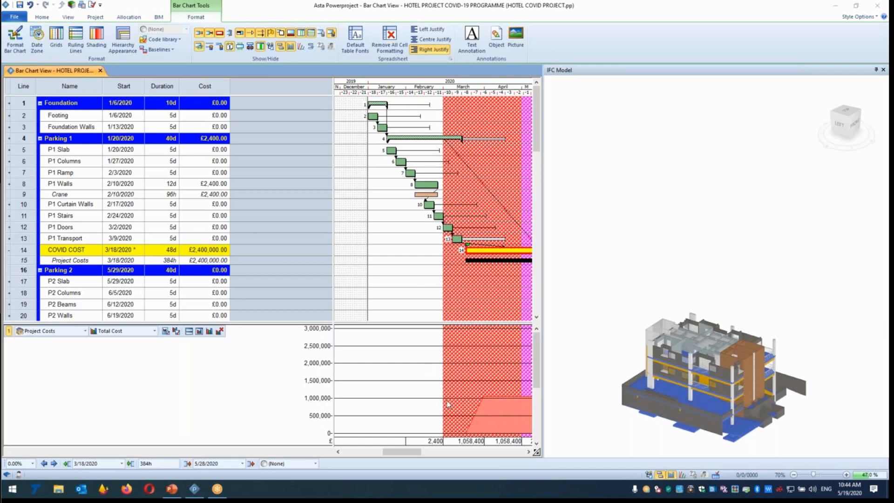
Narrow the spreadsheet area back to the Cost column and widen the bar chart by shrinking the IFC Model pane.
click(332, 82)
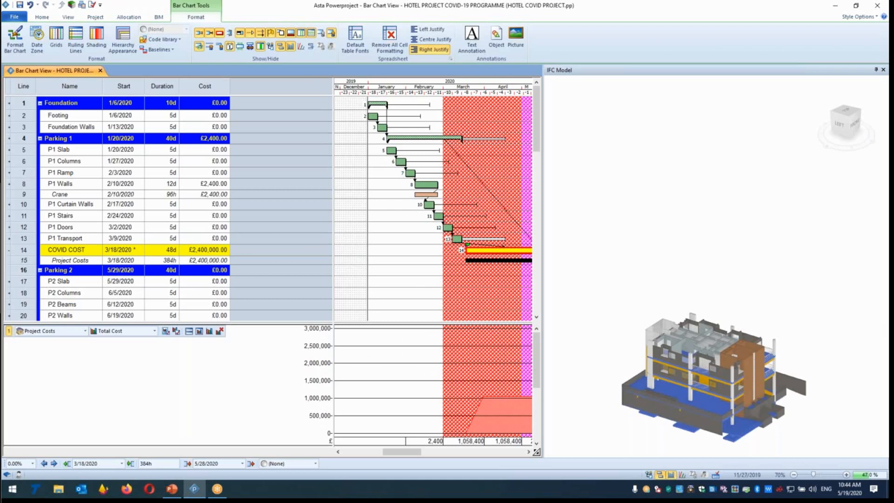
drag(331, 80, 232, 80)
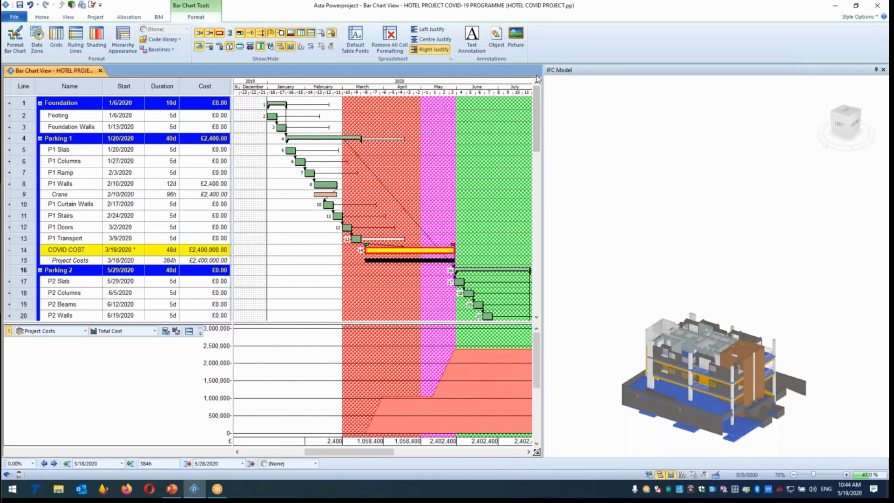
drag(547, 74, 609, 73)
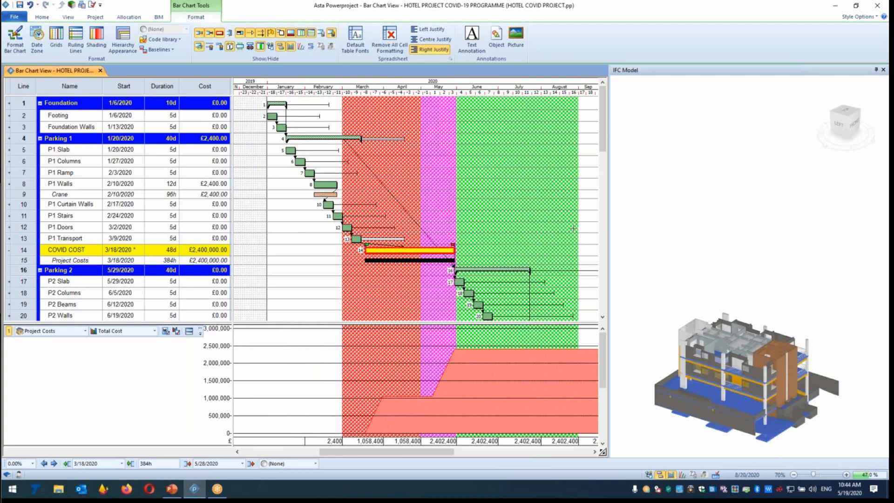
Create a new baseline of the current programme named RECOVERY PLAN and close the baseline manager.
drag(603, 144, 604, 192)
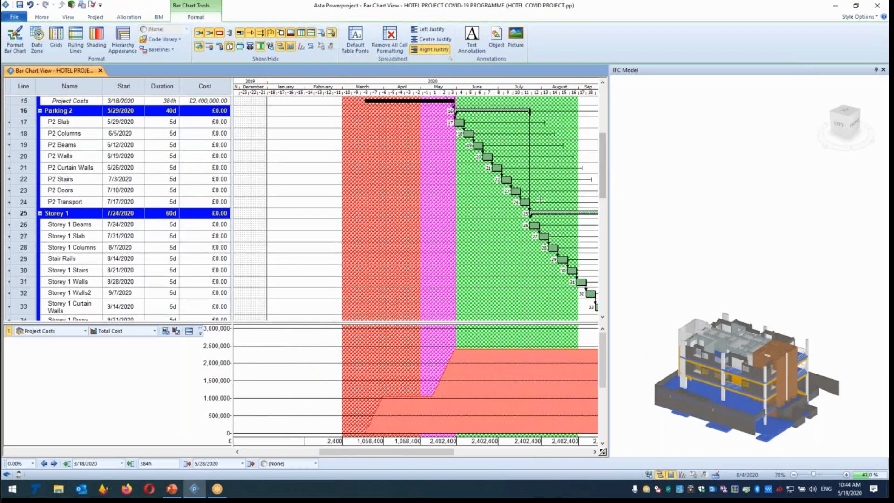
click(525, 202)
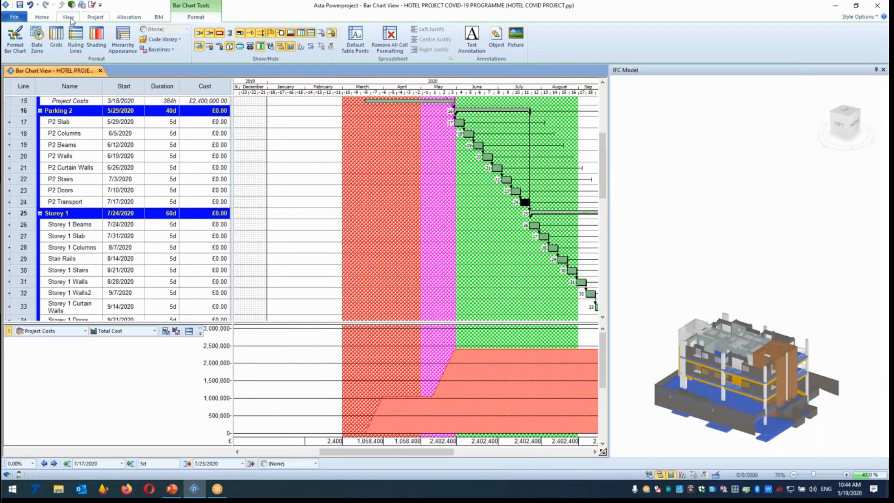
click(52, 18)
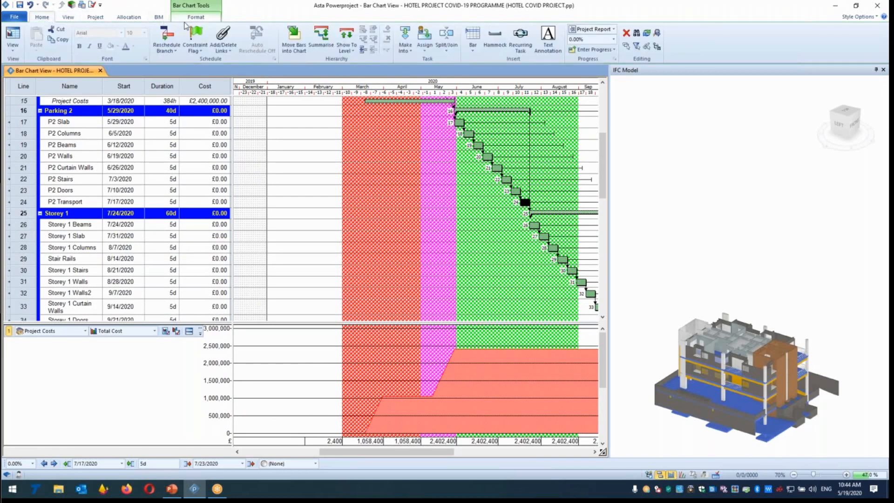
click(158, 18)
click(69, 18)
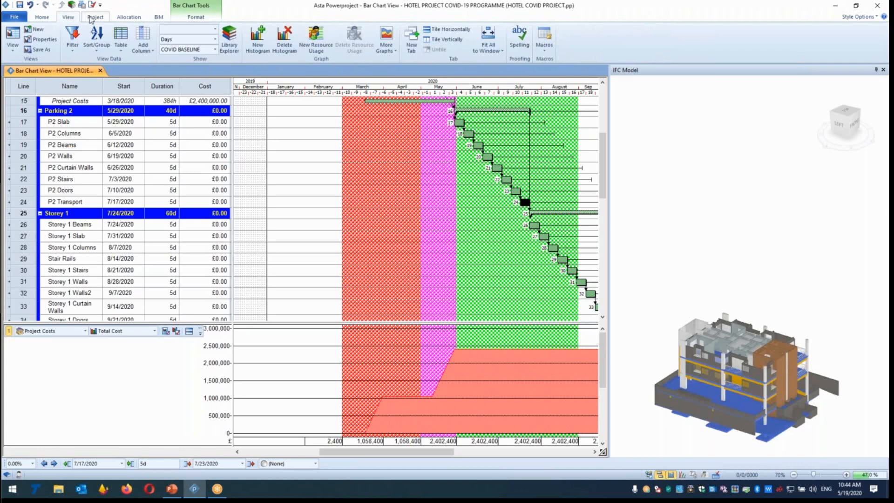
click(94, 18)
click(41, 38)
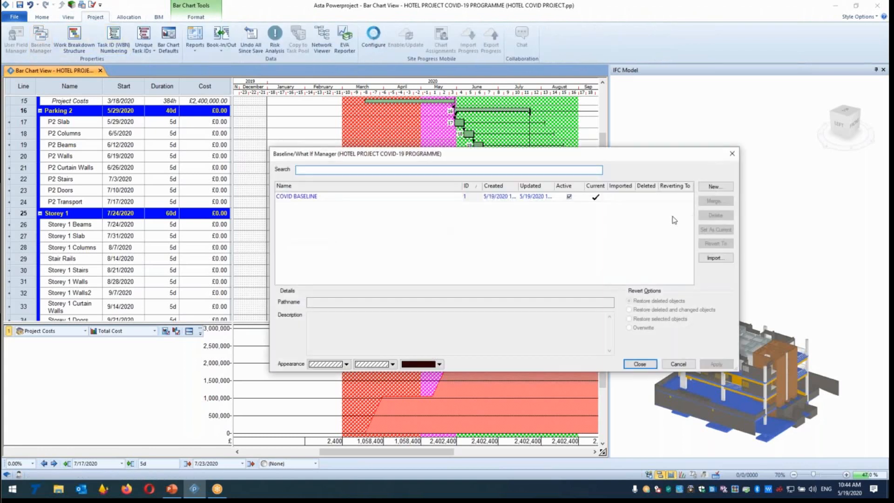
click(707, 187)
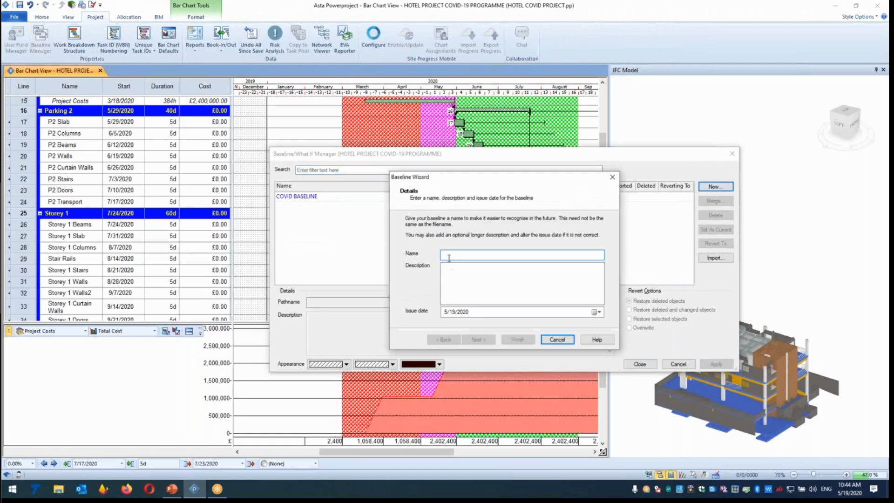
text(RECOVERY PLAN)
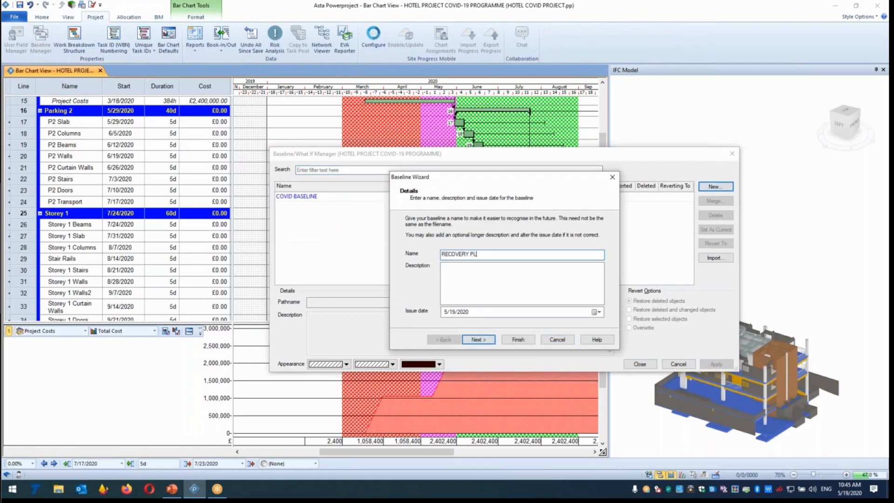
click(523, 342)
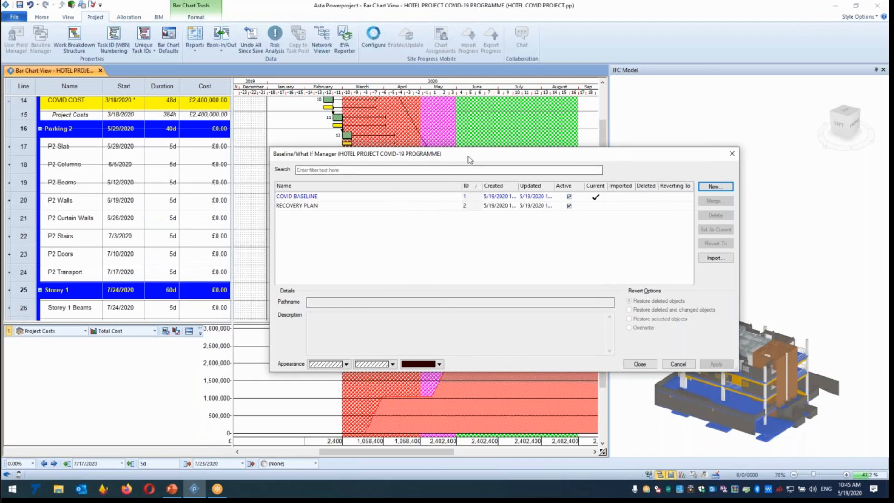
drag(462, 156, 340, 156)
click(518, 364)
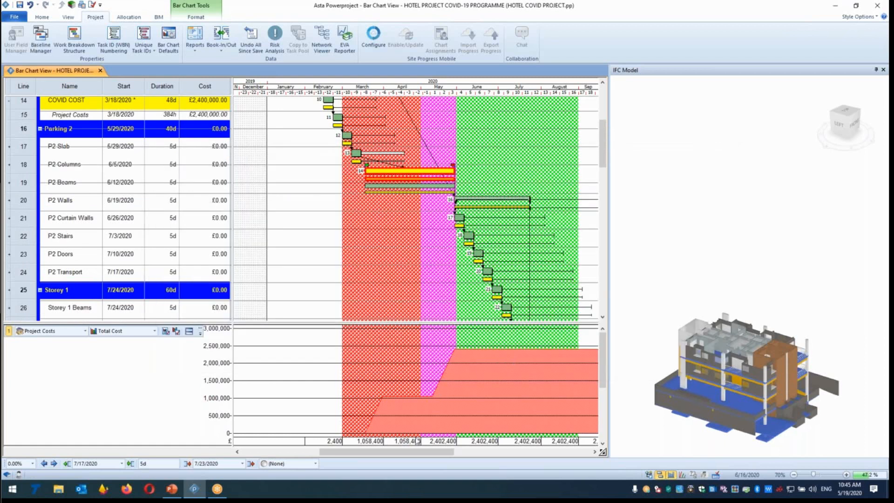
Hide the histogram and change the link between Parking 2 and Storey 1 to Start-to-Start (SS).
click(672, 475)
drag(436, 452, 496, 445)
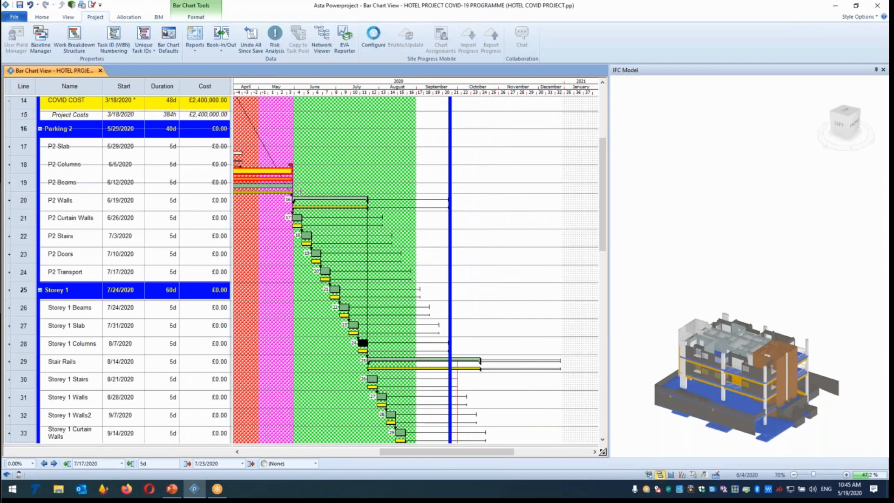
double_click(368, 228)
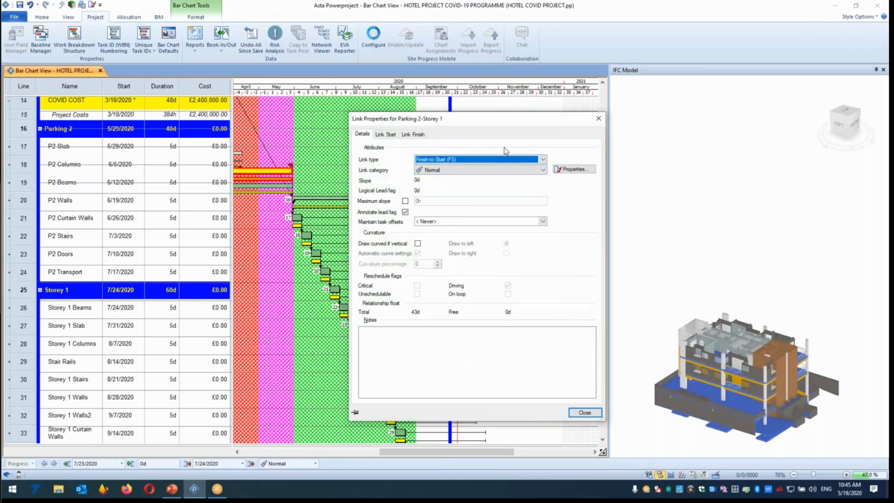
click(453, 159)
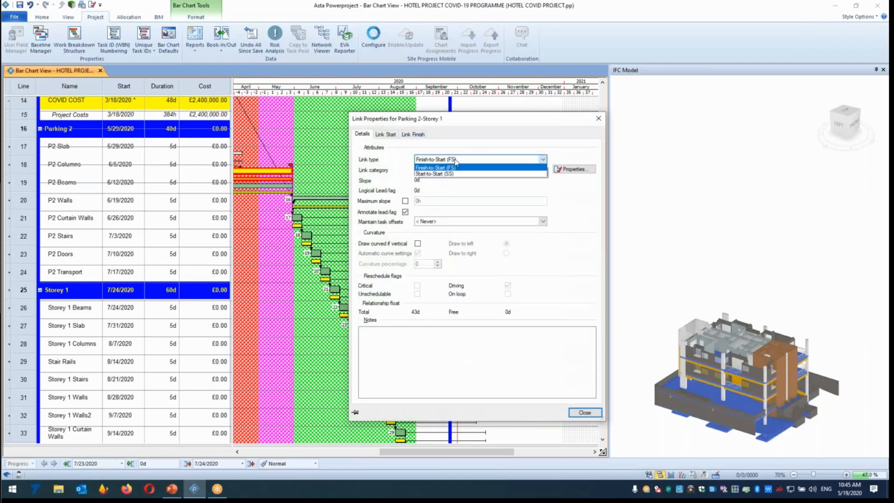
click(451, 174)
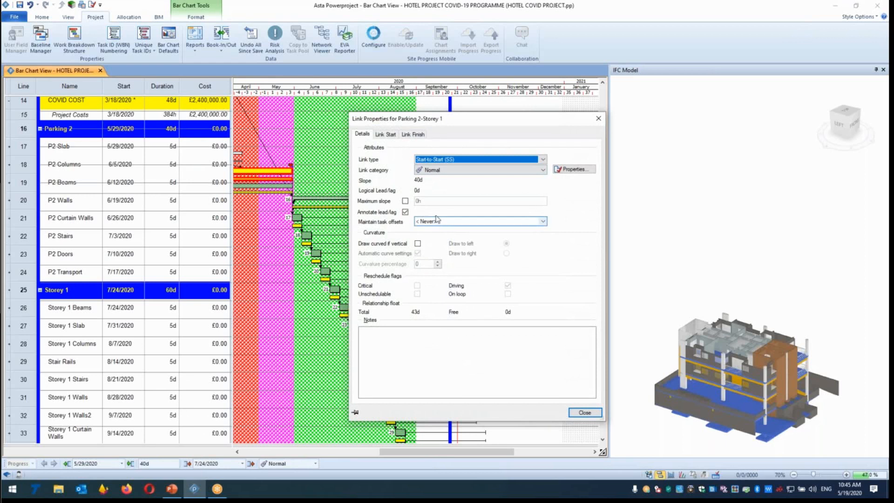
Set the lead/lag at the start of the Parking 2 to Storey 1 link to 50d and reschedule the programme.
click(386, 135)
text(50d)
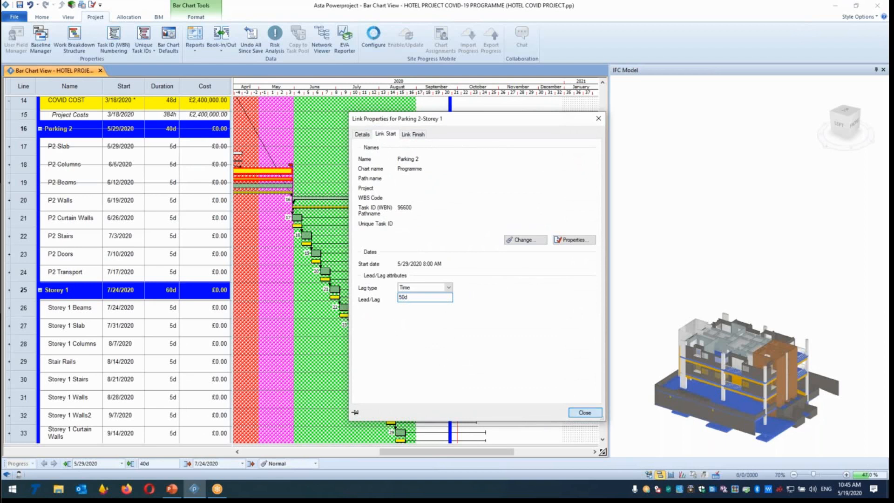
click(585, 413)
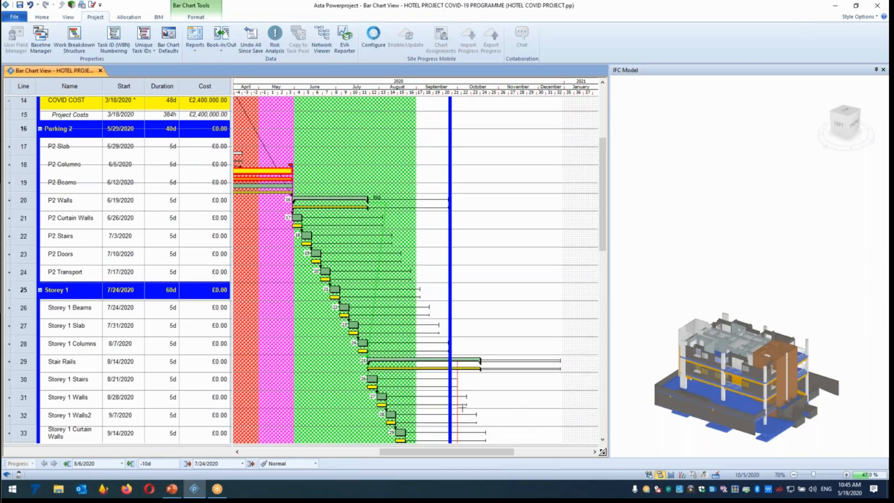
key(F9)
key(Return)
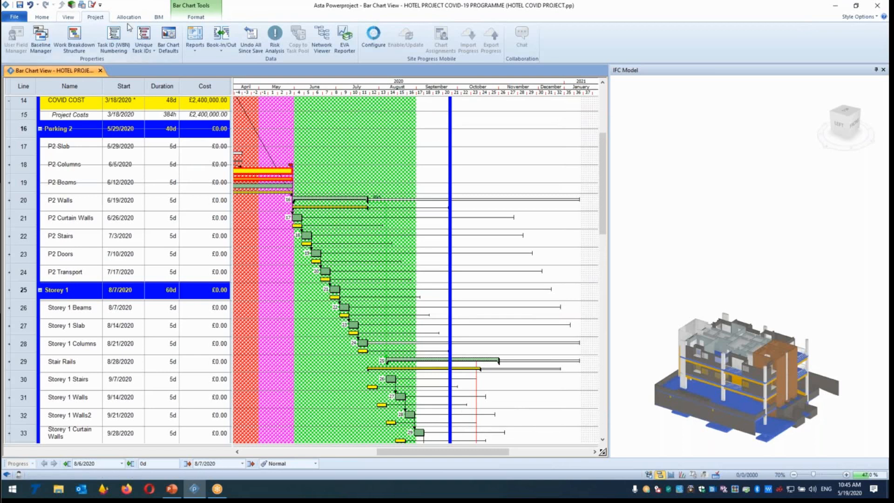
Create another baseline of the rescheduled programme named REOVER B2 and close the baseline manager.
click(40, 37)
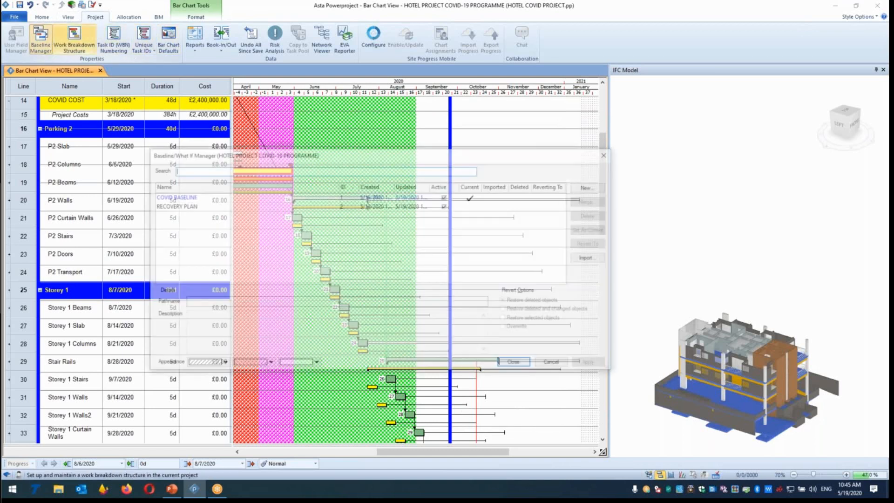
click(593, 187)
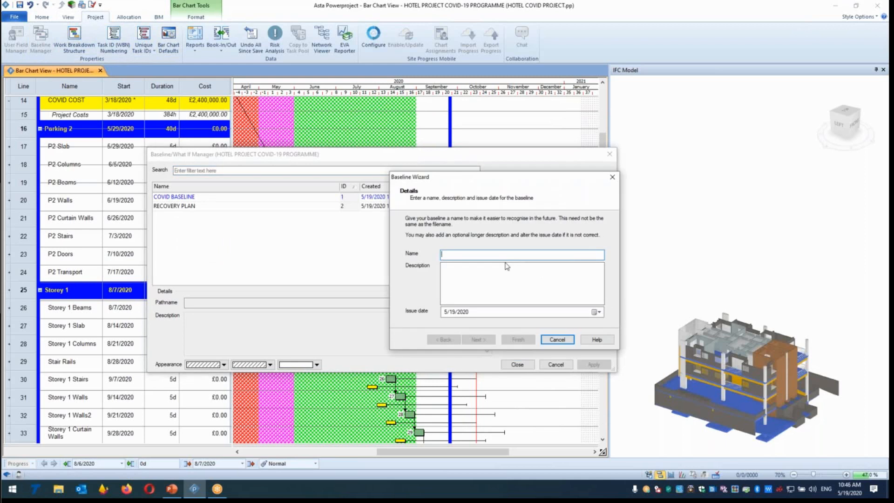
text(REOVER B2)
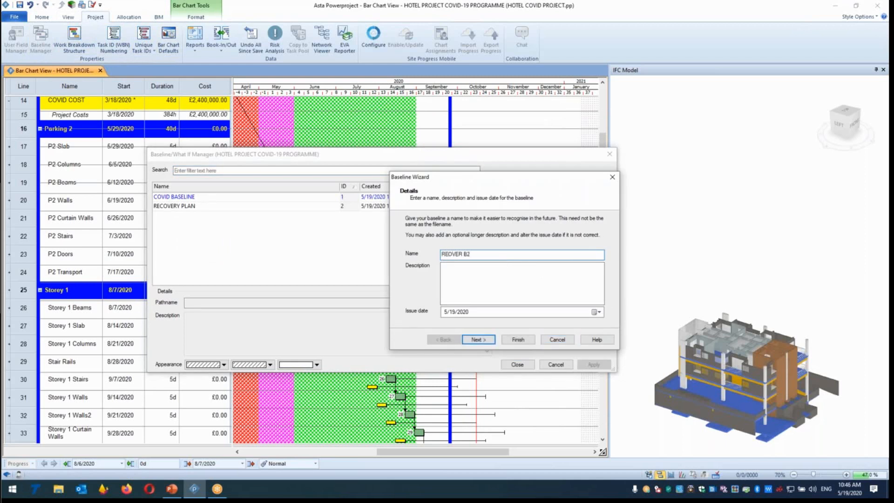
click(521, 341)
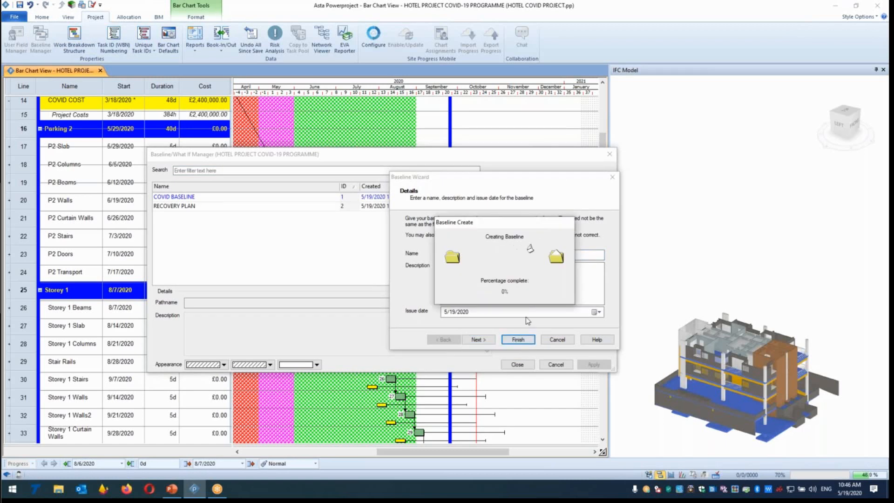
click(517, 364)
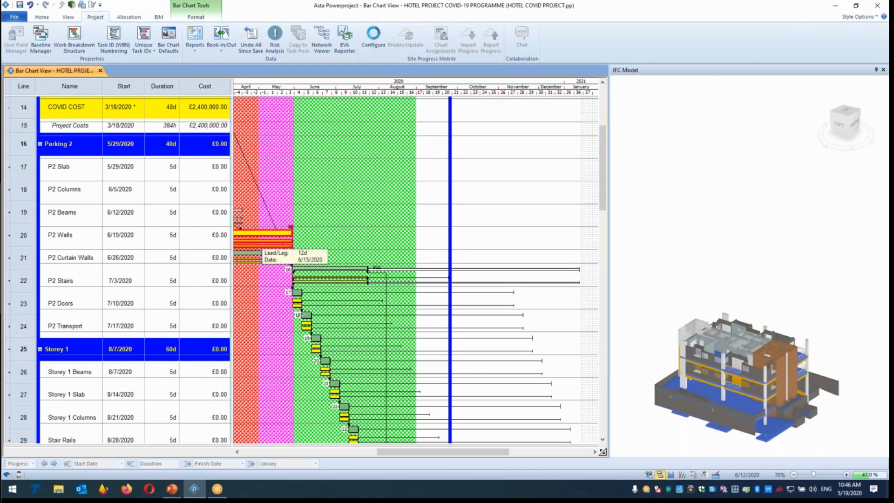
Move the Storey 1 summary bar earlier in the bar chart so that it starts on 6/1/2020.
click(306, 269)
drag(306, 270, 315, 270)
drag(605, 195, 605, 243)
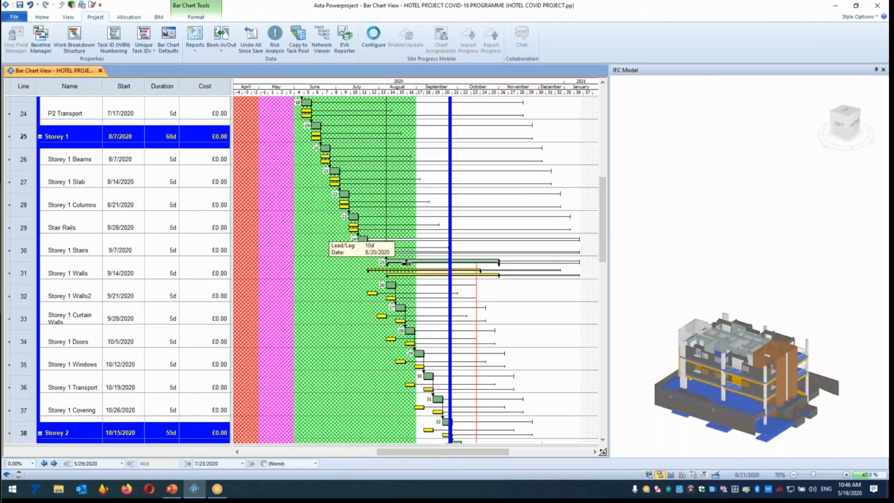
click(422, 262)
drag(421, 261, 327, 265)
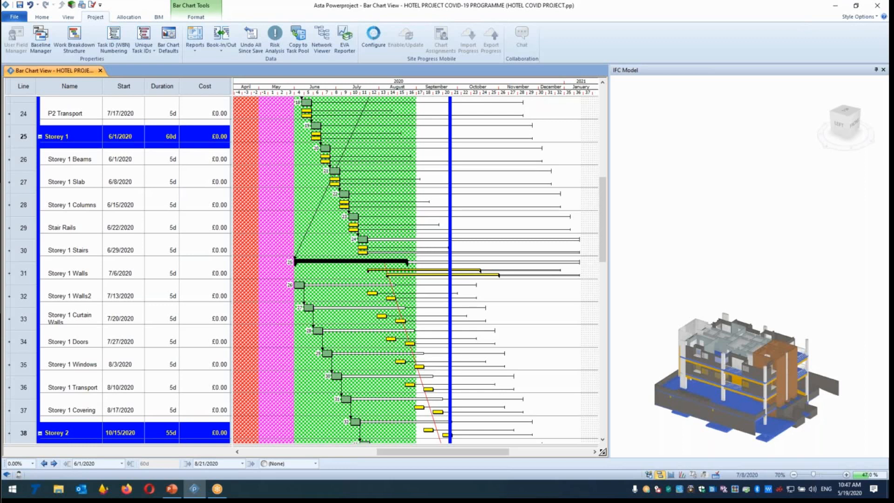
drag(390, 451, 371, 455)
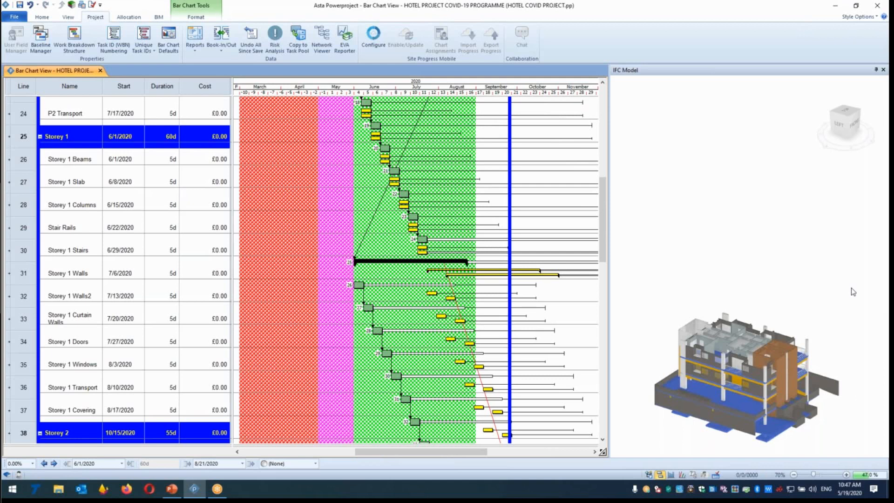
Review the available templates for a new project and select the Hotel template without creating a project.
click(886, 286)
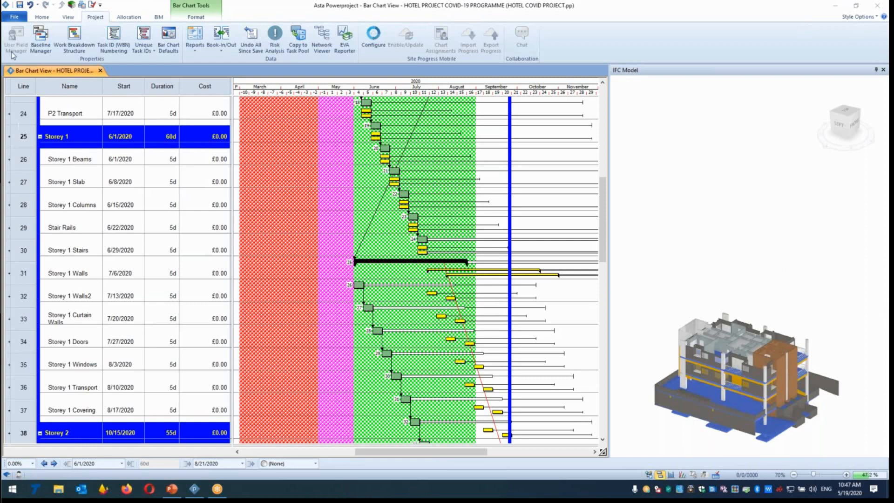
click(15, 19)
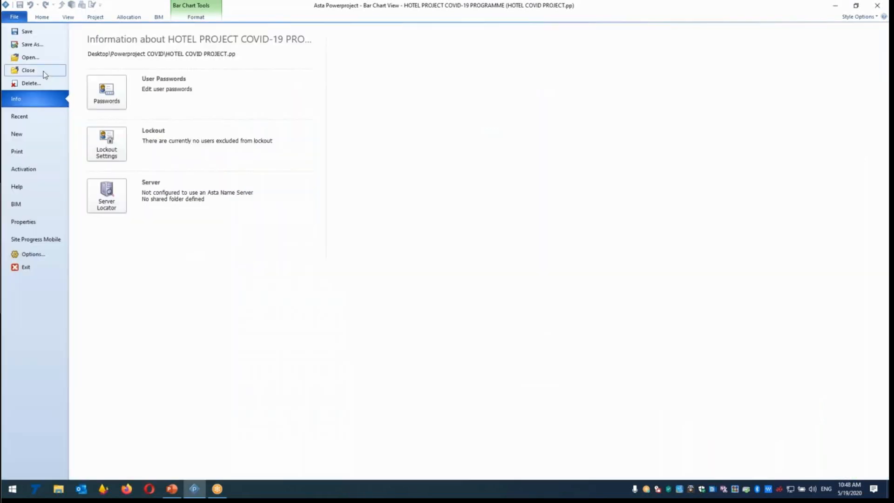
click(32, 138)
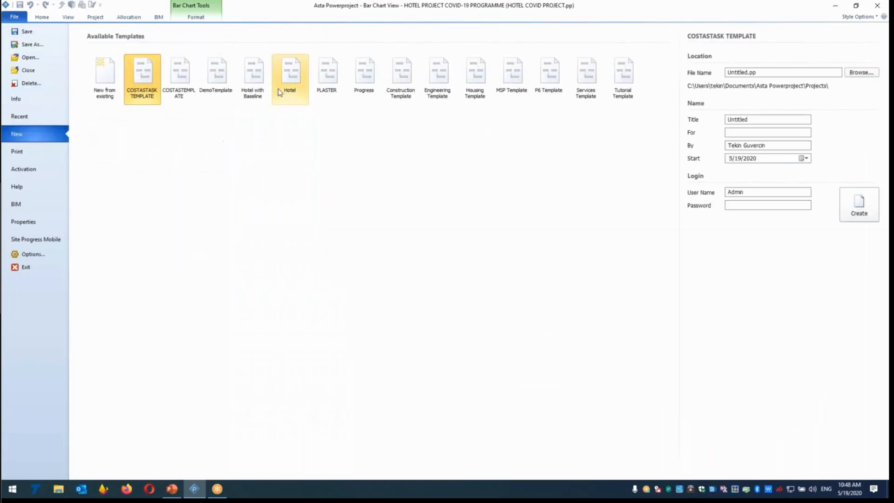
click(290, 82)
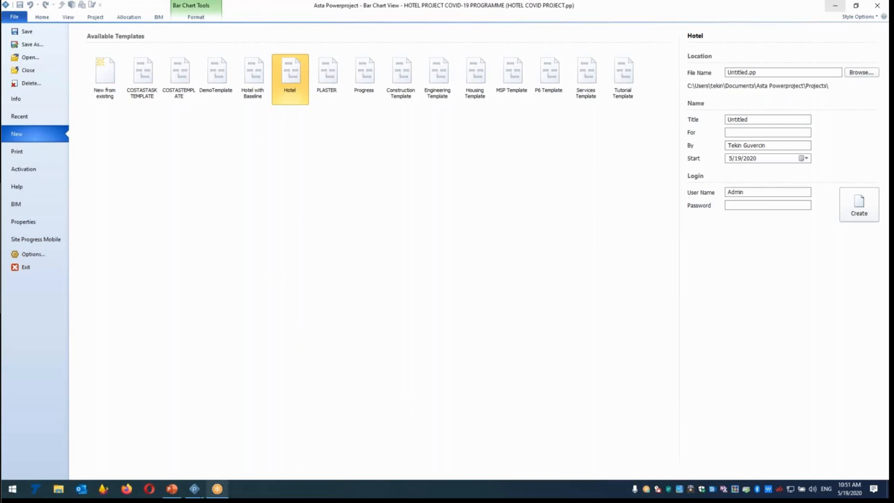
Check the DEMO slide in PowerPoint and return to the project's bar chart in Asta Powerproject.
click(171, 489)
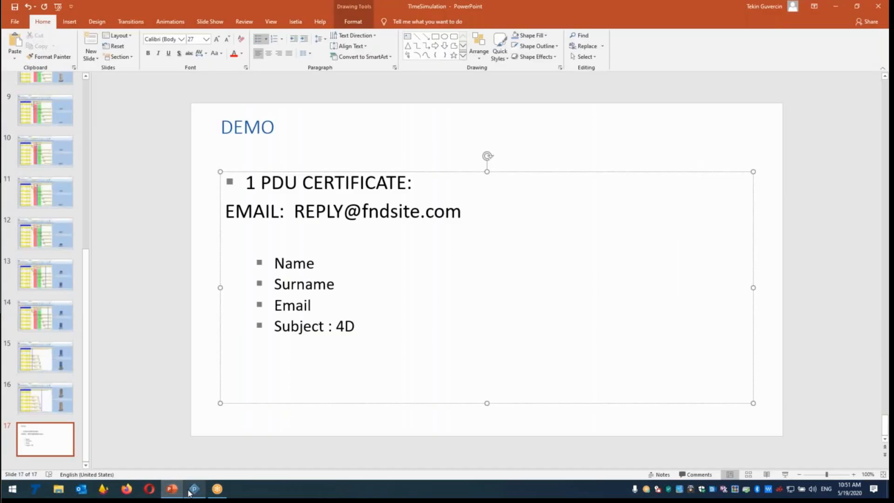
click(195, 489)
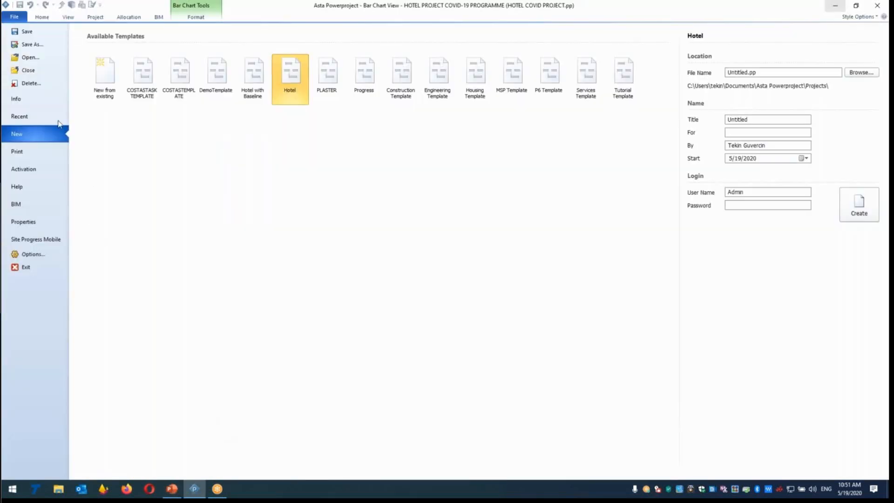
click(42, 20)
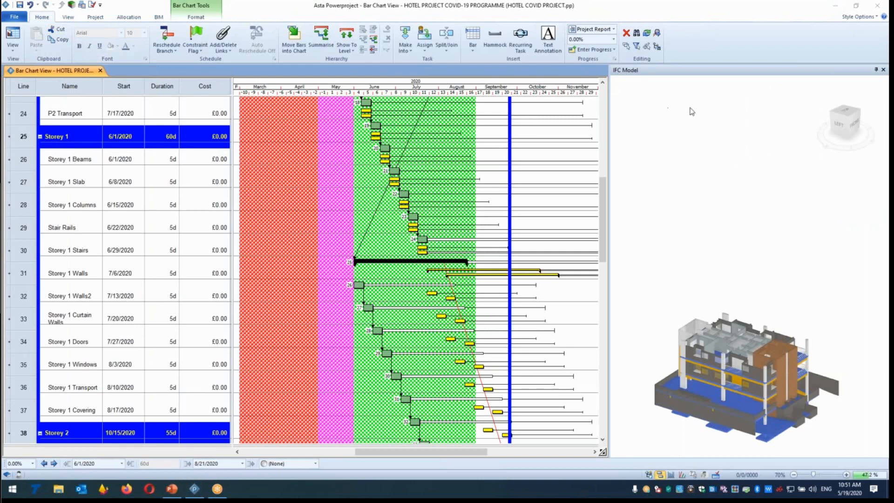
Stop the IFC timeline to restore the complete building model and switch its 3D view to perspective mode.
click(759, 275)
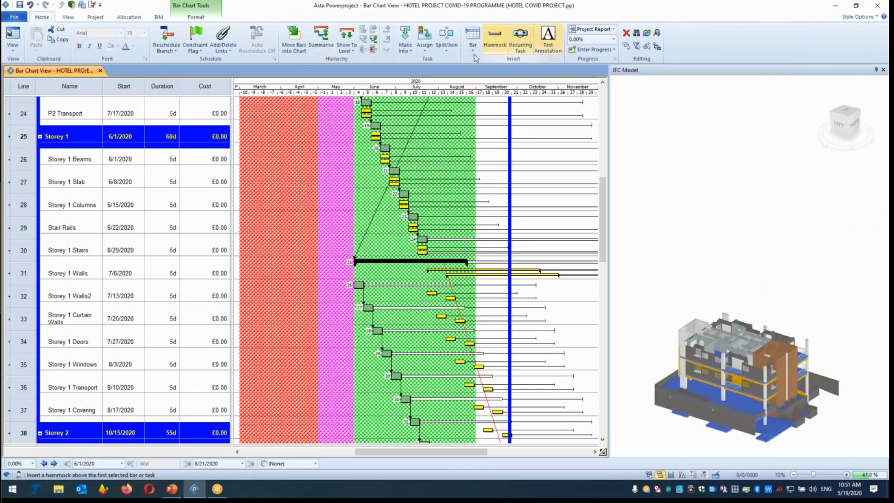
click(159, 17)
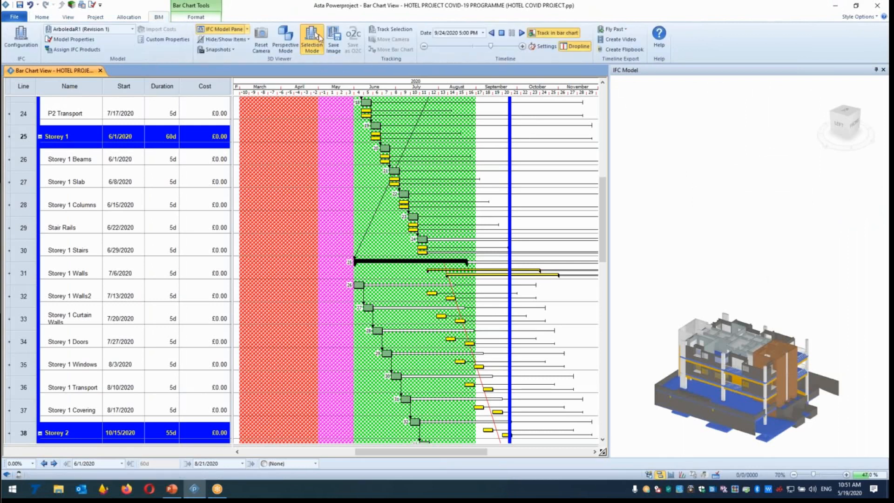
click(501, 33)
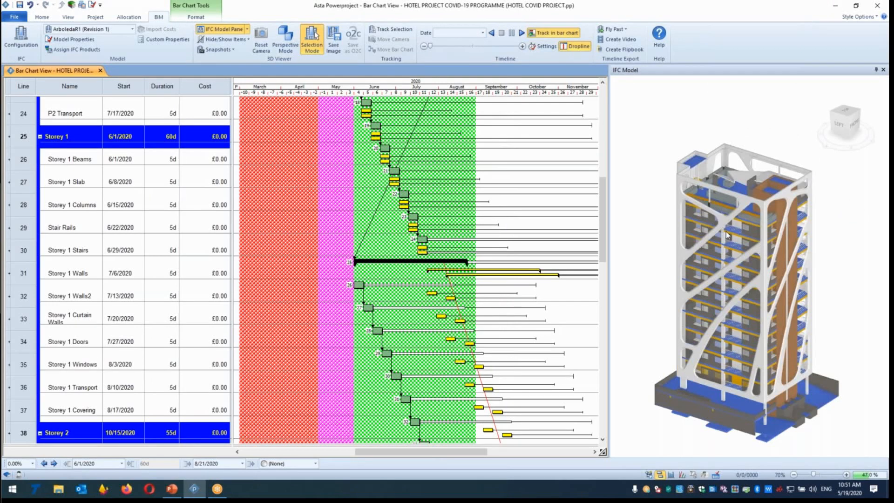
click(285, 40)
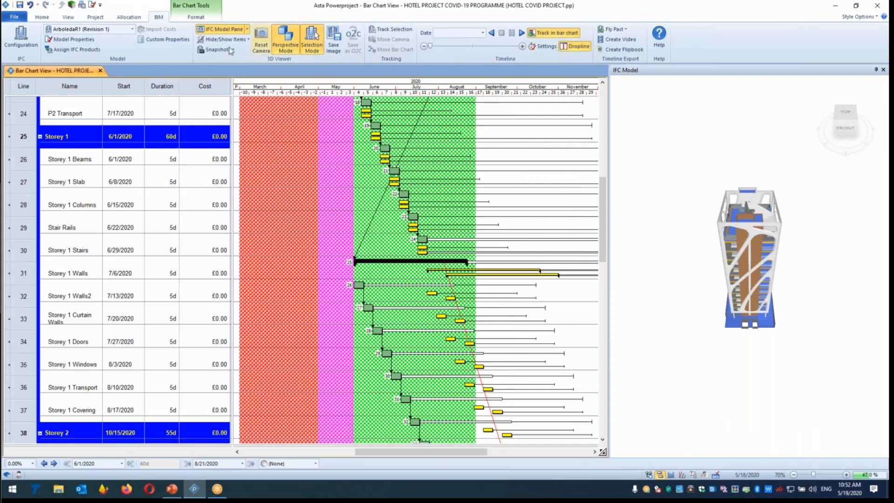
Turn off perspective and selection modes for the 3D building model, orbit it slightly and hide the IFC model pane.
click(302, 45)
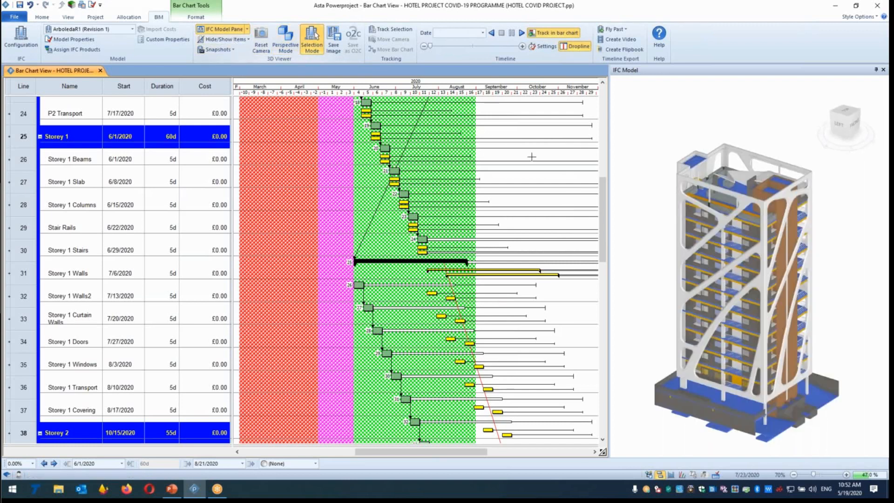
click(313, 41)
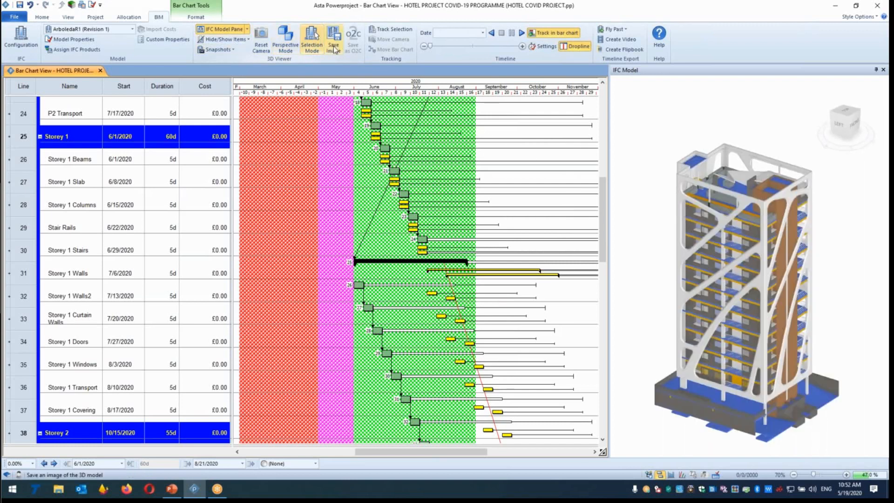
mouse_move(661, 196)
mouse_down()
mouse_move(669, 176)
mouse_move(691, 179)
mouse_move(669, 197)
mouse_move(676, 191)
mouse_up()
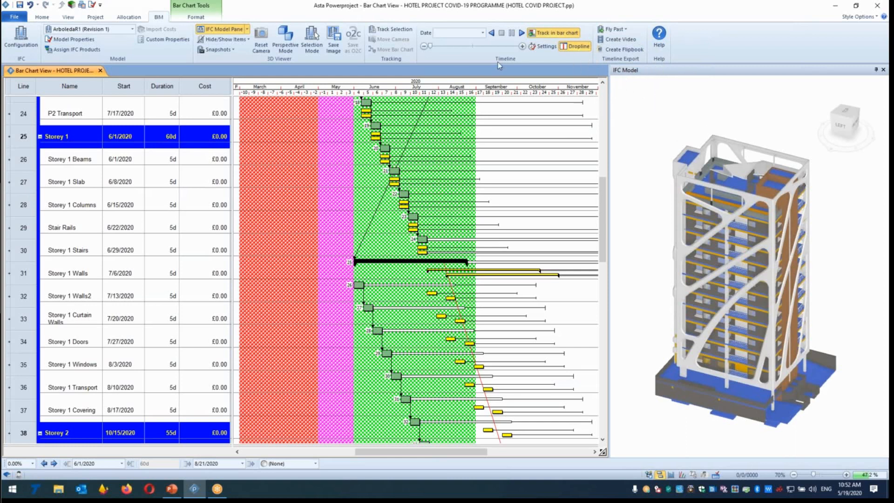
click(228, 30)
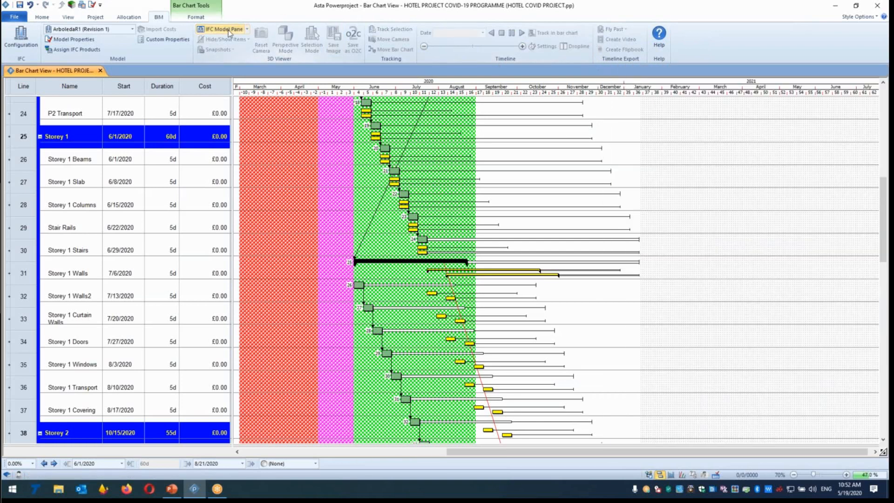
Draw trial task bars in early 2021 on the bar chart and delete the selected bars together.
mouse_move(667, 217)
mouse_down()
mouse_move(703, 216)
mouse_move(728, 240)
mouse_move(728, 262)
mouse_up()
click(743, 301)
click(685, 216)
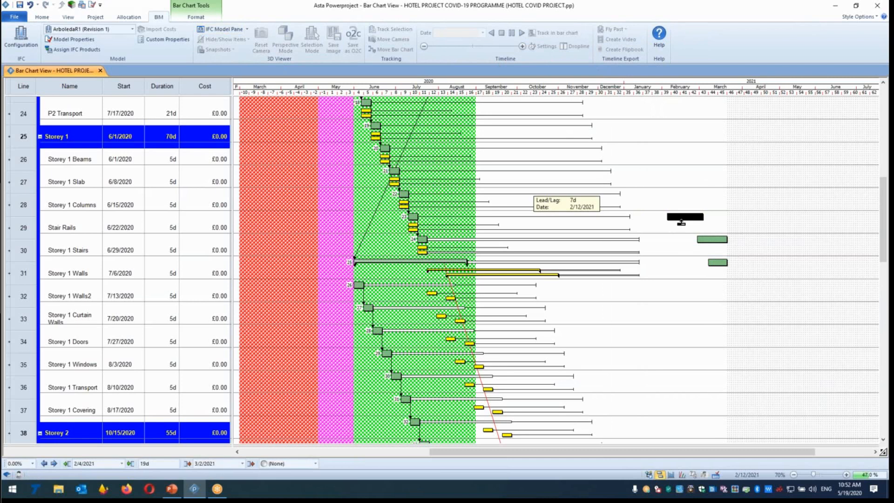
shift+click(714, 240)
shift+click(720, 262)
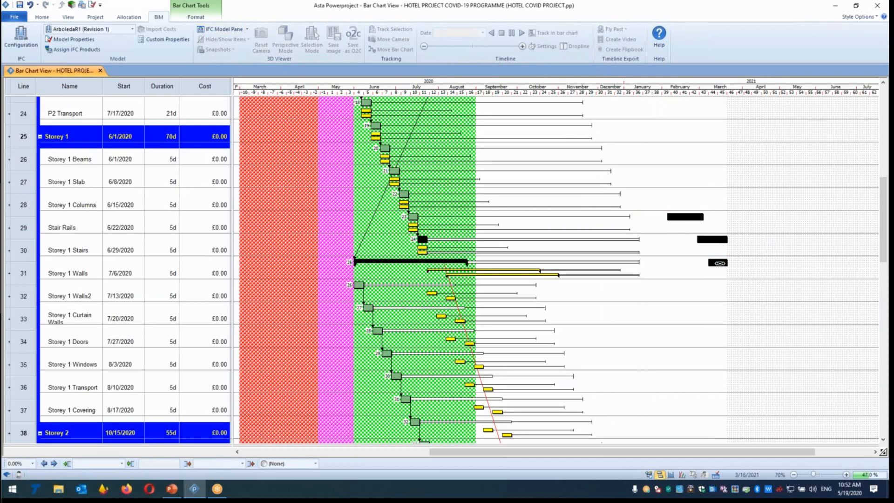
key(Delete)
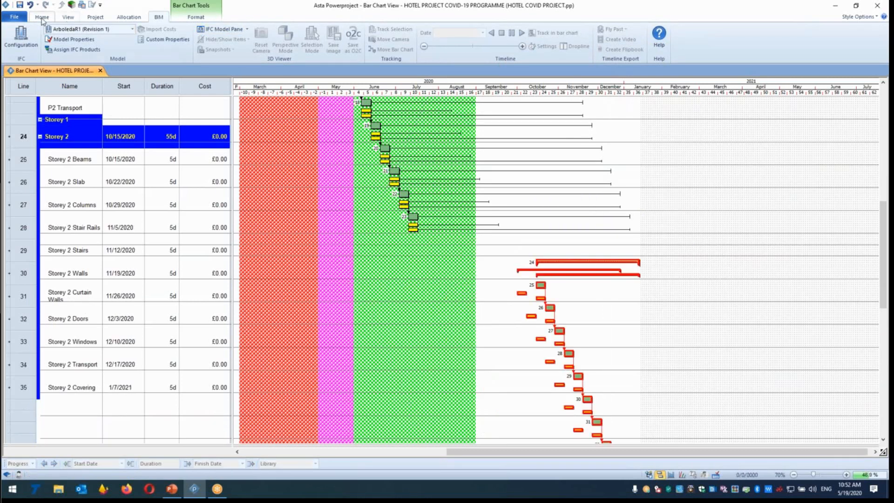
click(42, 16)
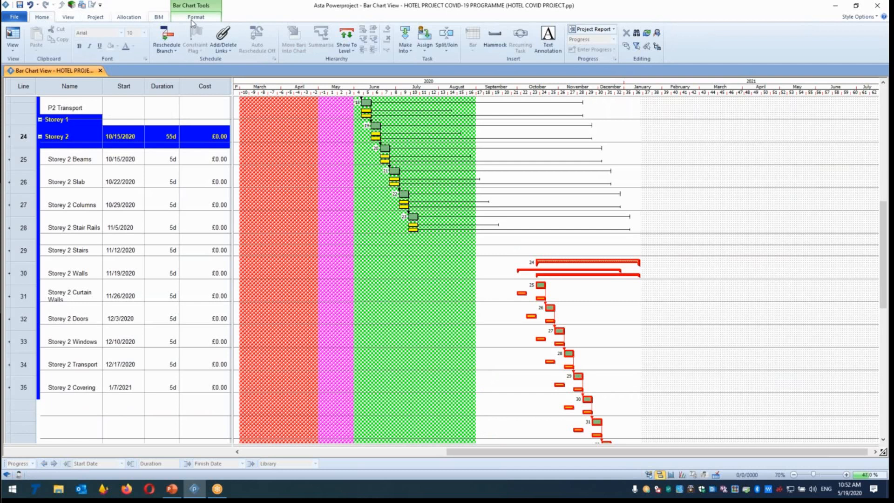
click(68, 17)
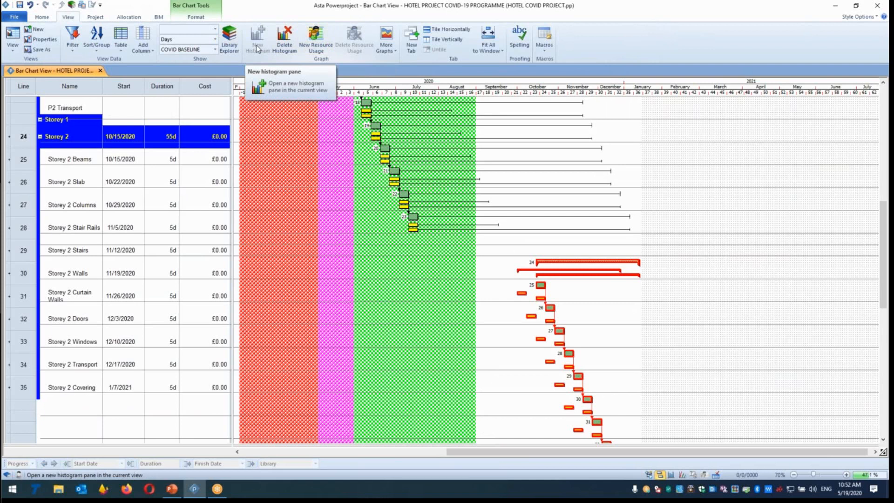
click(42, 17)
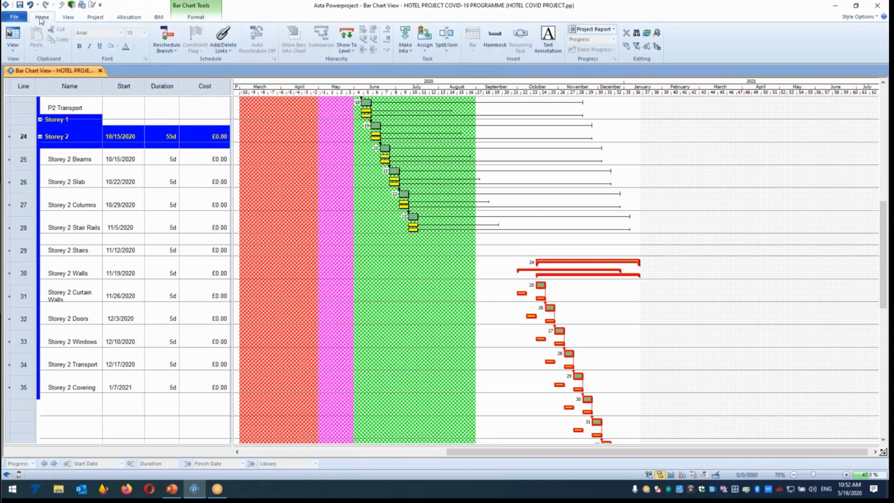
click(21, 18)
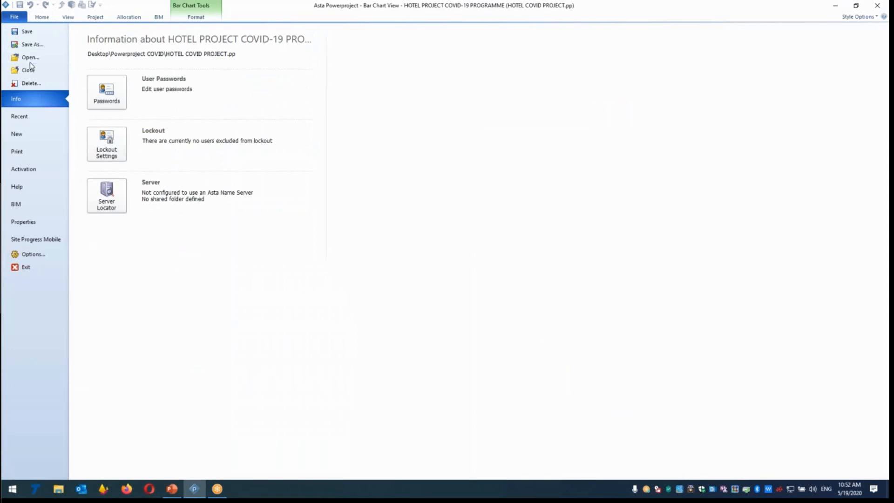
click(65, 58)
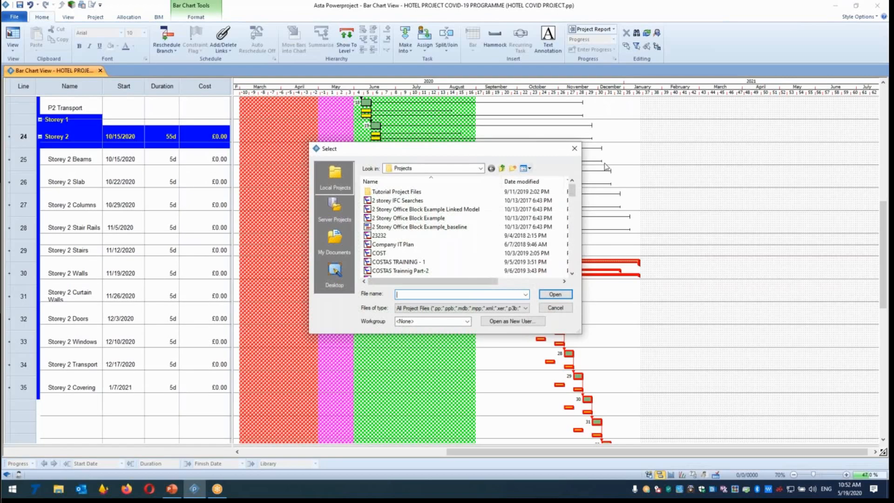
click(555, 308)
Close the hotel COVID-19 programme without saving its changes.
click(100, 71)
click(422, 264)
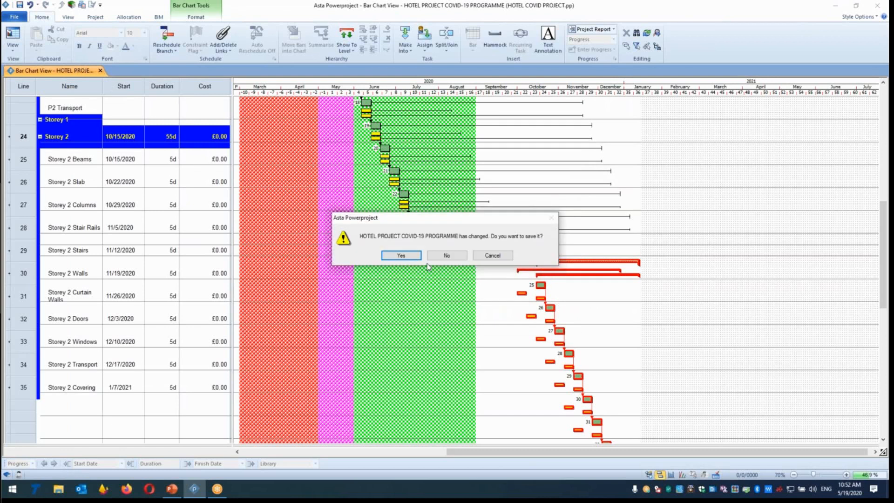
click(447, 256)
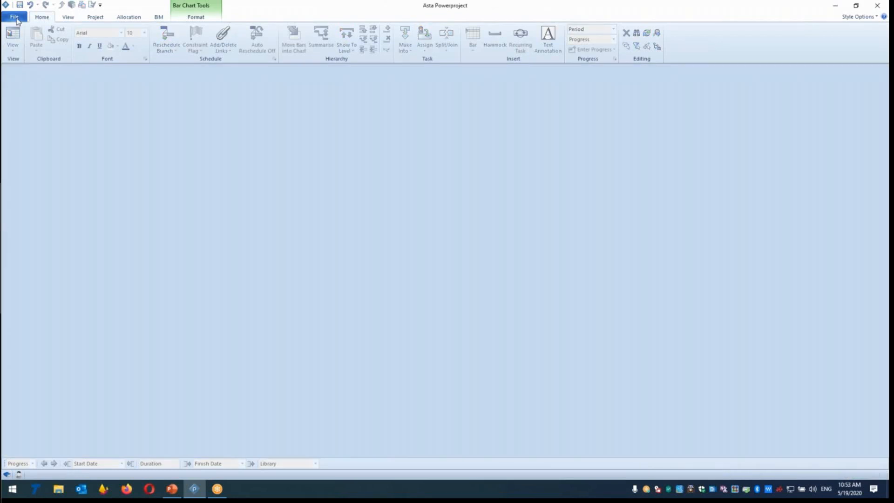
Create a new project from the Hotel with Baseline template, overwriting Untitled.pp and skipping the search for the BASELINE-1 project.
click(14, 16)
click(29, 134)
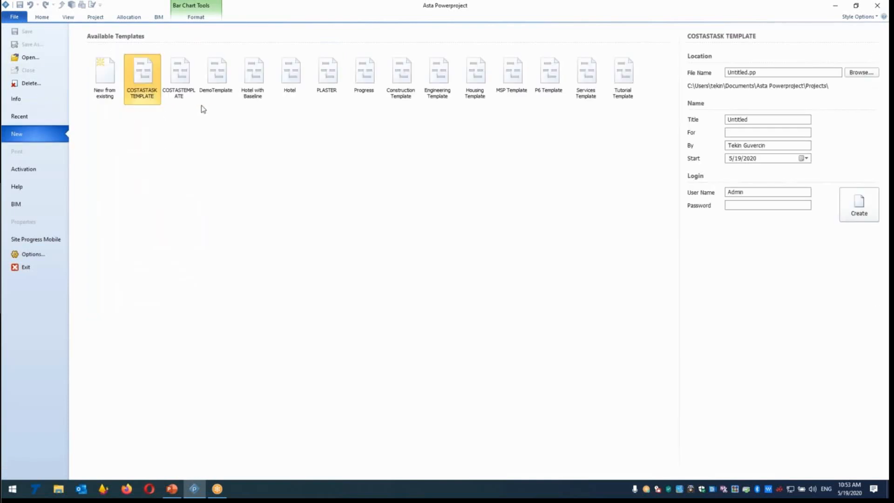
click(253, 78)
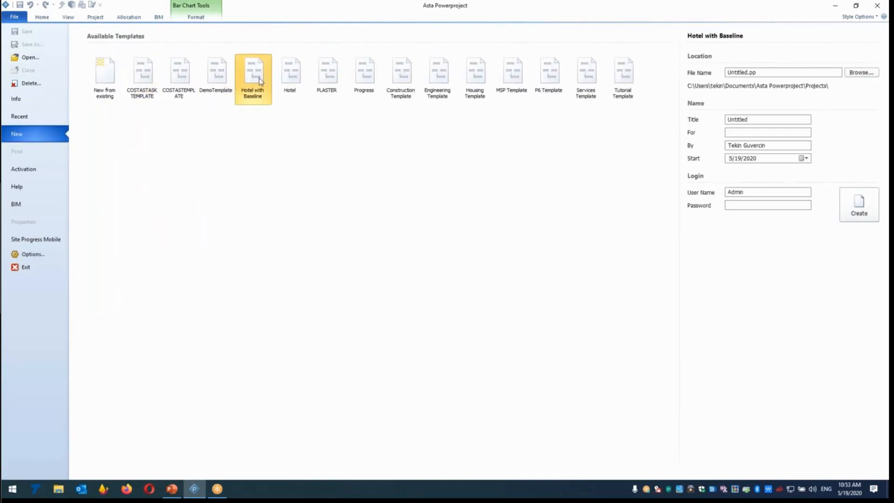
click(866, 213)
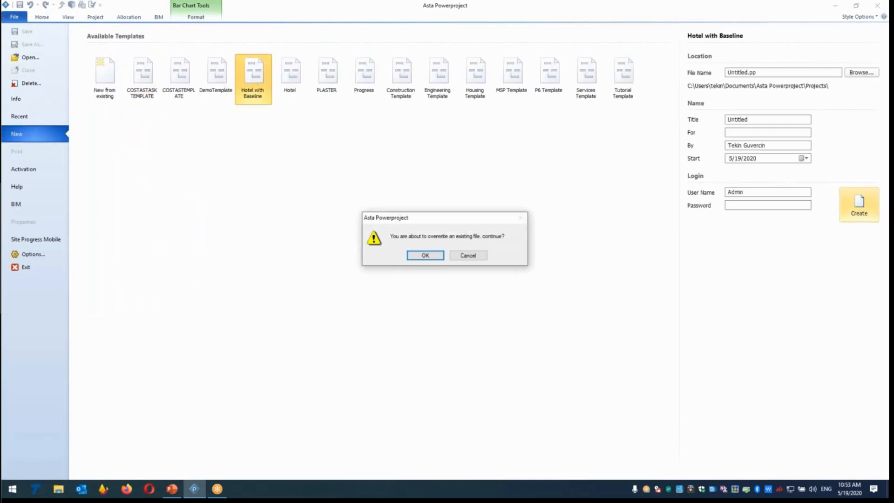
click(423, 258)
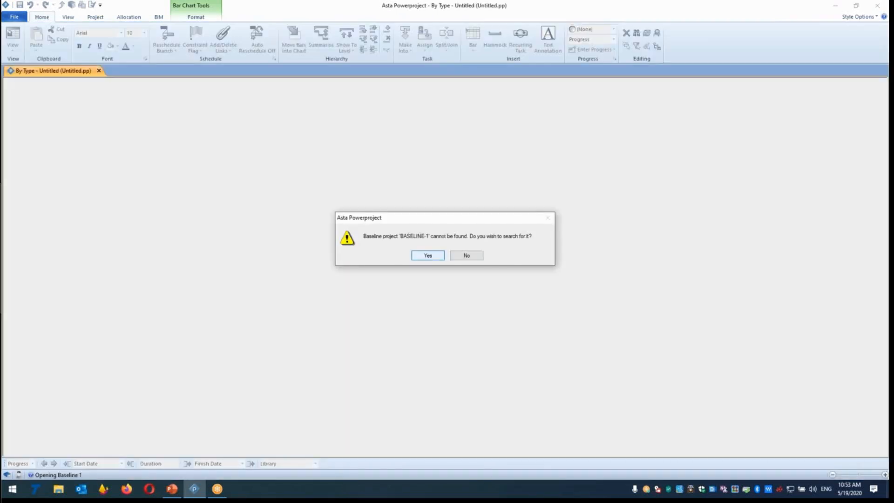
click(475, 256)
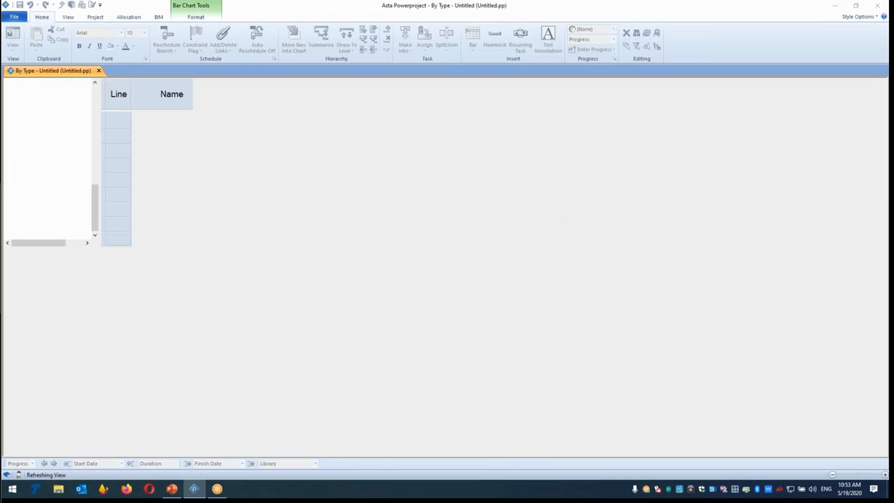
click(459, 334)
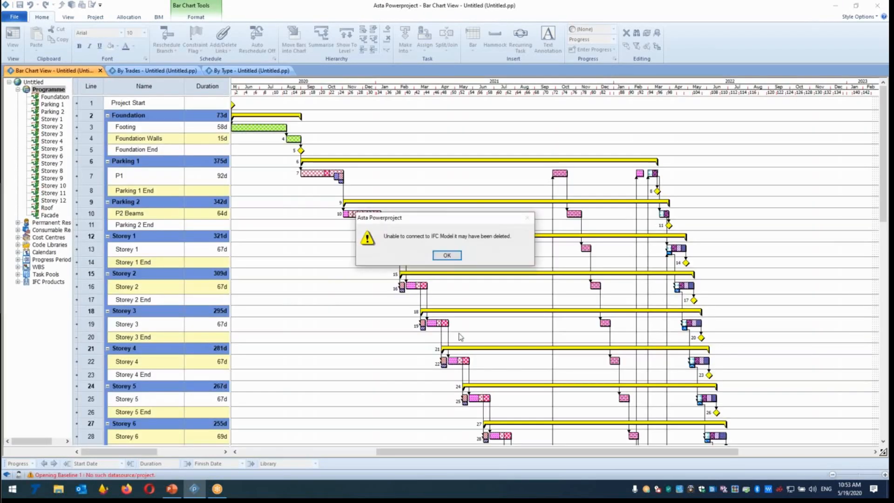
click(447, 255)
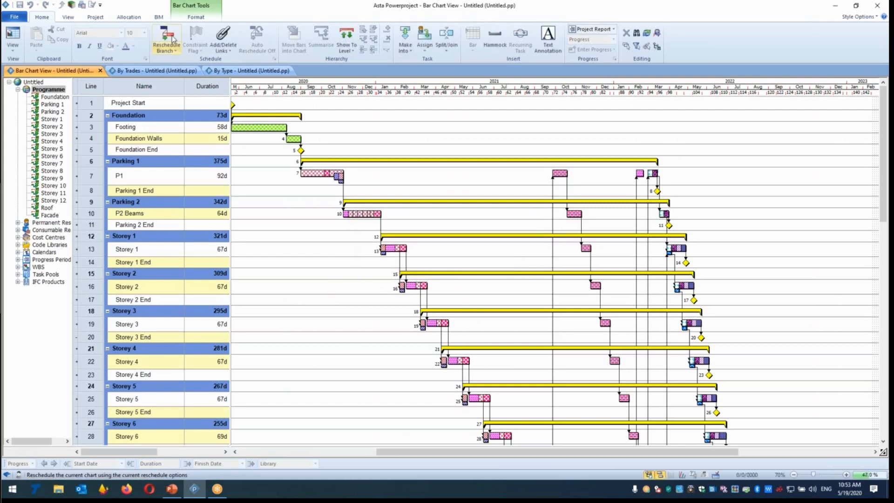
Try to activate the ArboledaR1 and Arboleda_Bldg-Arch IFC models for the new project.
click(159, 16)
click(132, 28)
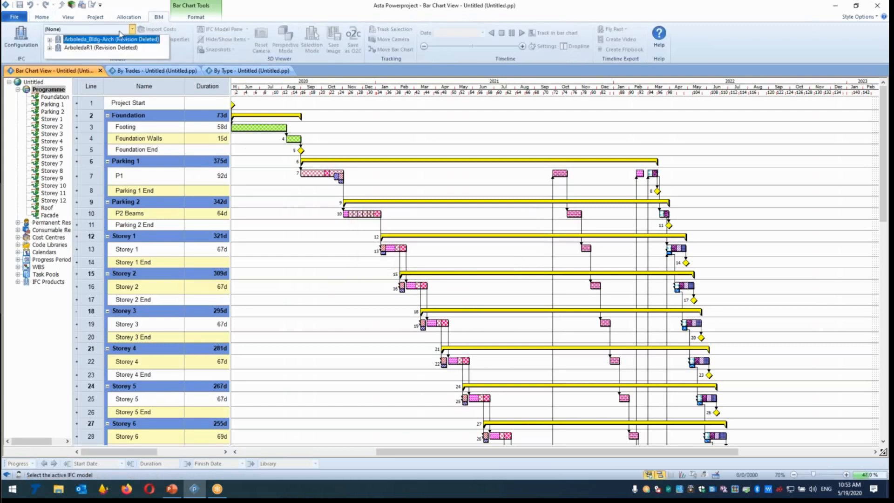
click(99, 48)
click(447, 254)
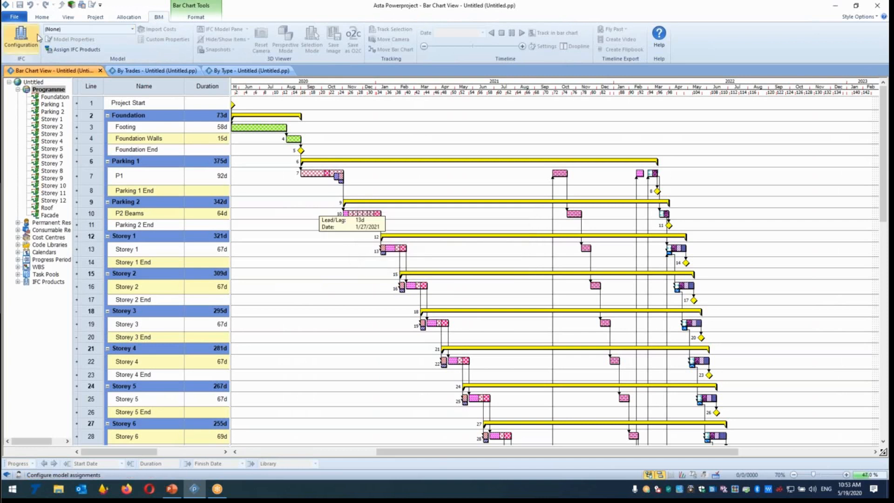
click(133, 29)
click(88, 36)
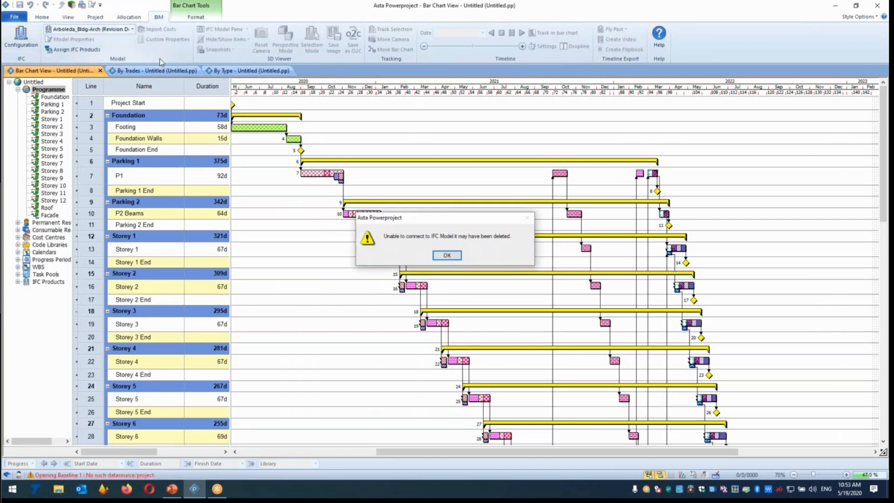
click(447, 255)
Open the By Type view, enlarge its task area above the line-of-balance chart and expand the Beam group.
click(249, 71)
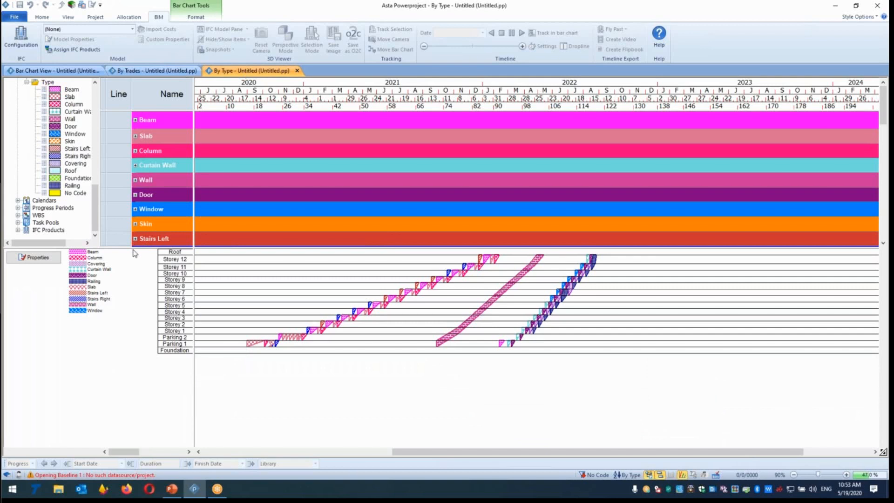
drag(122, 246, 113, 318)
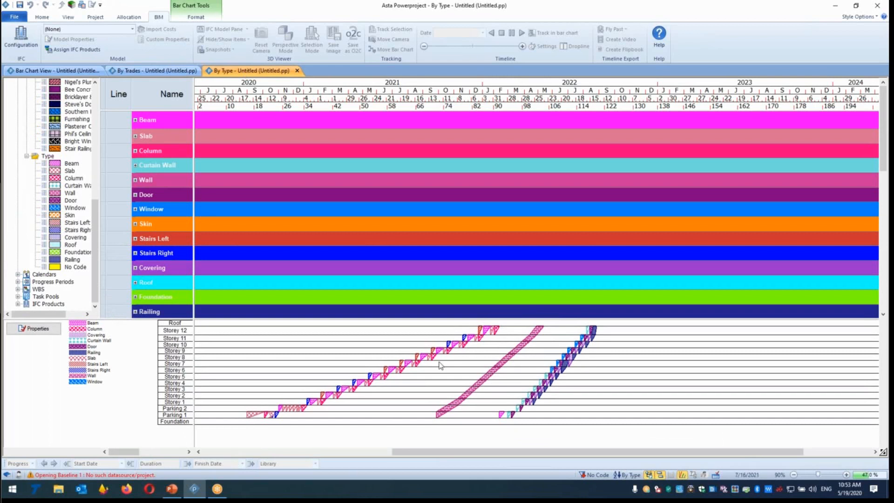
click(136, 122)
click(136, 120)
click(135, 120)
click(136, 136)
click(136, 136)
click(136, 152)
click(136, 152)
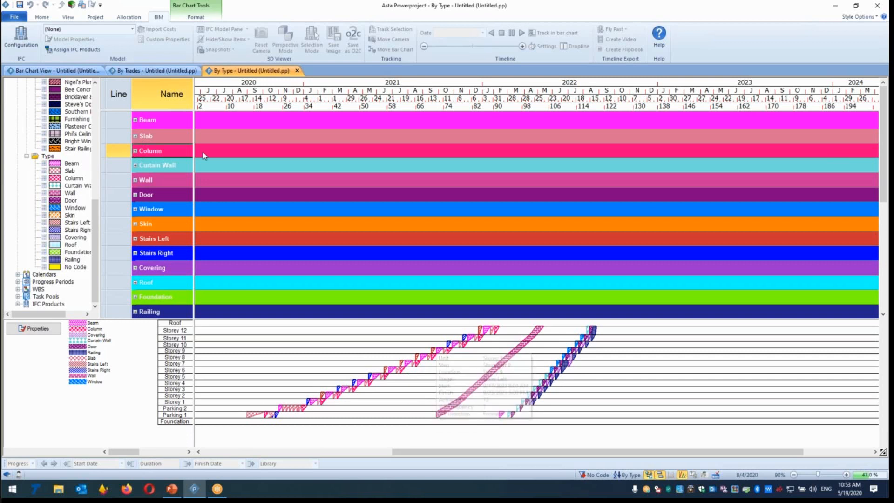
click(135, 120)
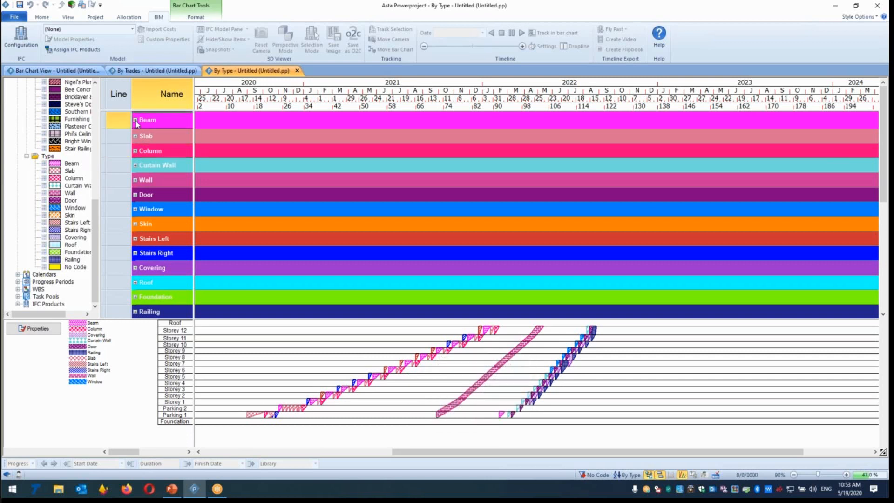
Move the Storey 1 task in the Beam group later in small increments until it starts on 3/11/2021.
click(313, 151)
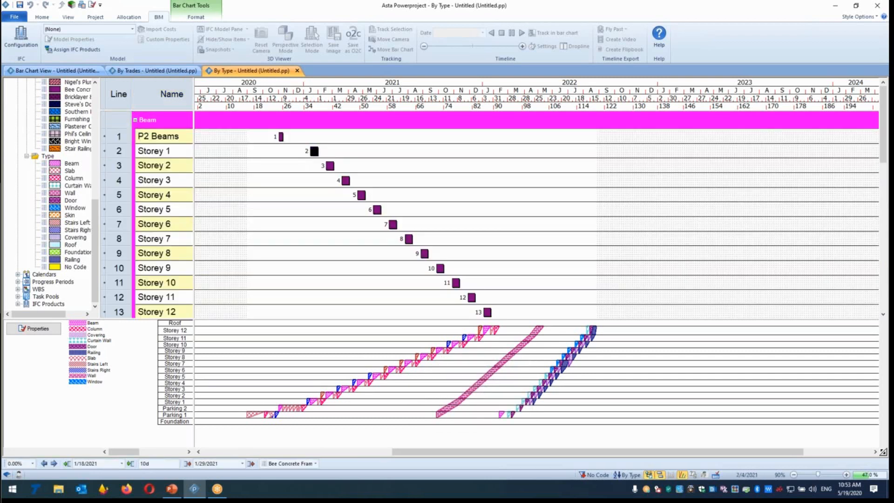
click(54, 463)
click(54, 464)
click(54, 463)
click(54, 463)
click(54, 463)
click(54, 463)
click(54, 464)
click(54, 464)
click(54, 463)
click(54, 463)
click(54, 464)
click(54, 463)
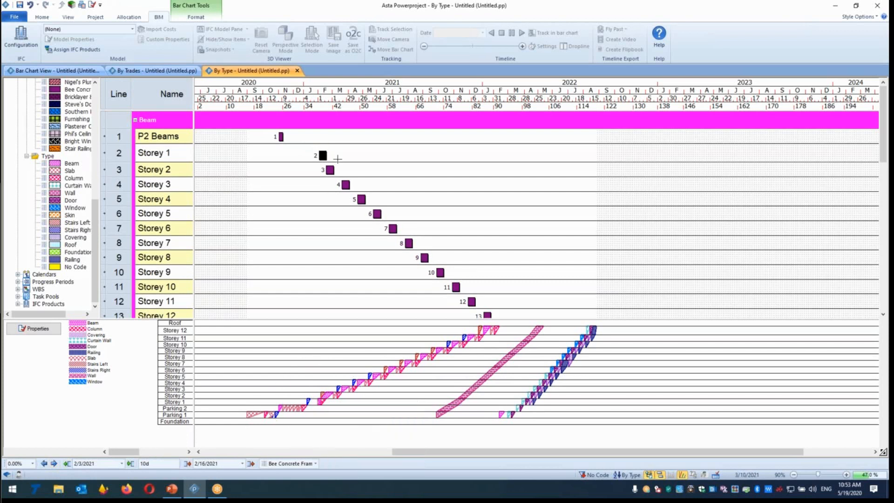
click(54, 463)
click(54, 464)
click(54, 464)
click(54, 463)
click(54, 463)
click(54, 463)
click(54, 464)
click(54, 463)
click(54, 464)
click(54, 463)
click(54, 463)
click(54, 463)
click(54, 463)
click(54, 463)
click(54, 463)
click(54, 464)
click(54, 463)
click(54, 464)
click(54, 464)
click(54, 463)
click(54, 464)
click(54, 464)
click(54, 464)
click(54, 464)
click(54, 463)
click(54, 464)
click(54, 464)
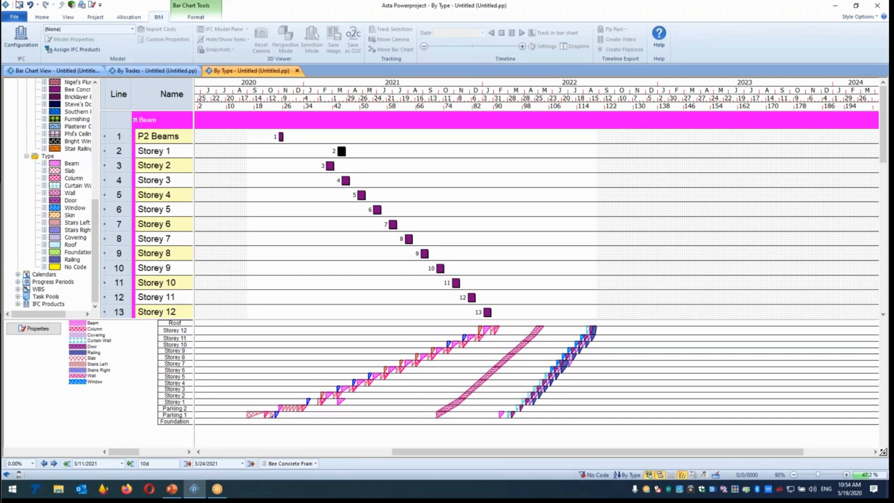
Review the file types available for opening a project, including Primavera XER, and switch to the TimeSimulation presentation in PowerPoint.
click(12, 19)
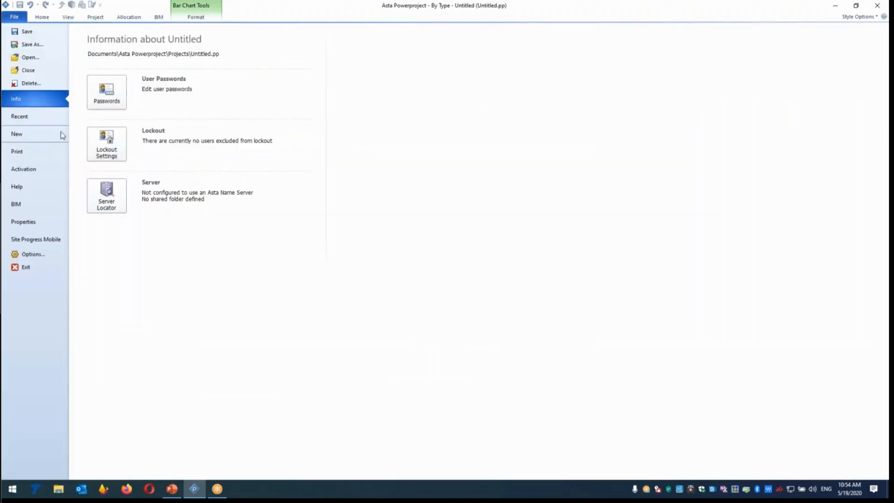
click(33, 57)
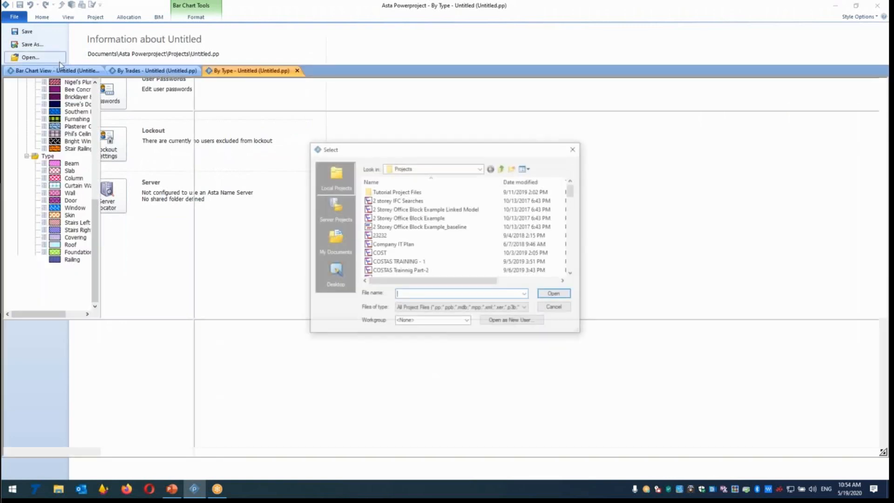
click(441, 309)
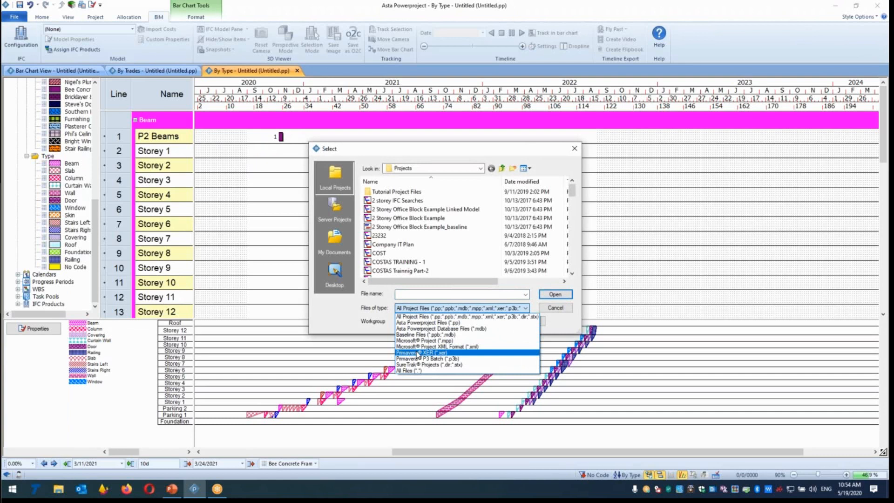
click(168, 496)
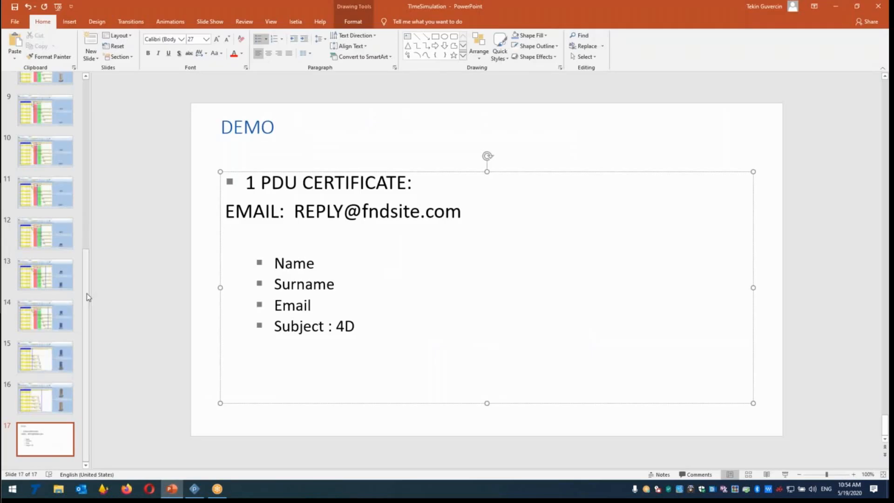
Look at the "WHAT is 4D?" slide, return to Asta Powerproject and close the project selection dialog.
scroll(87, 287, up, 6)
click(45, 307)
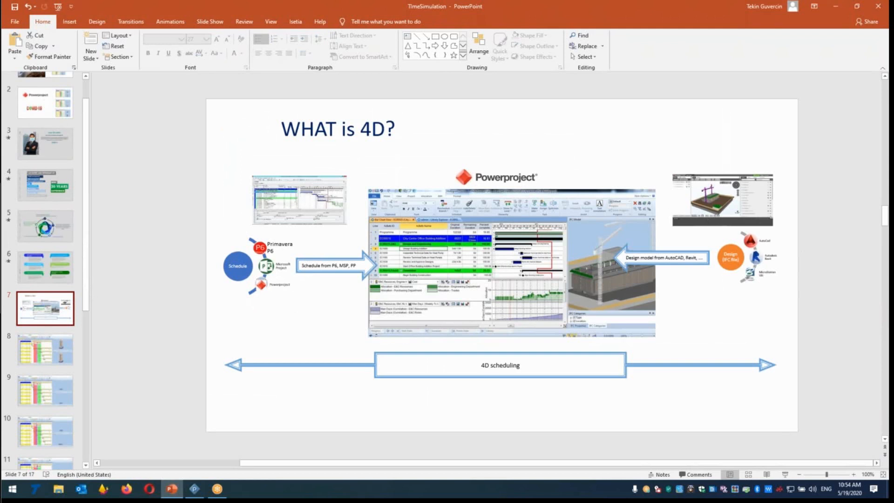
click(196, 489)
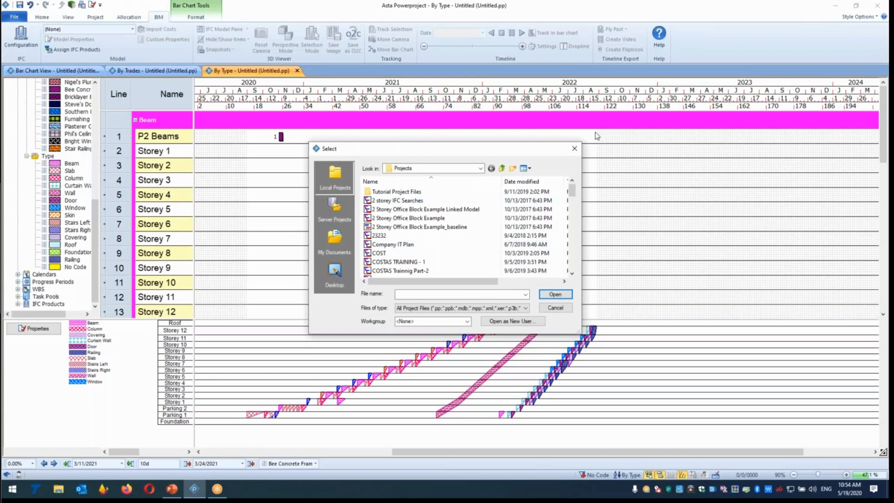
click(574, 145)
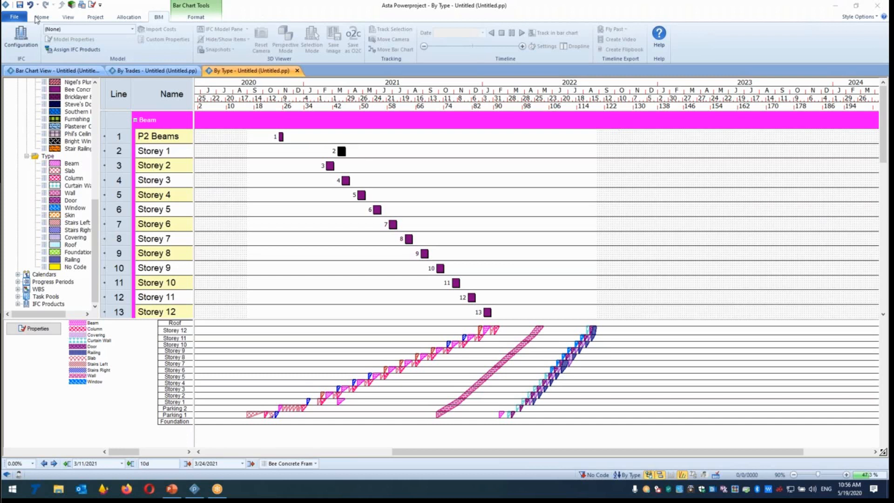
Export the project as a Primavera XER file named HOTEL to the Powerproject COVID folder on the Desktop, accepting the default export options.
click(14, 17)
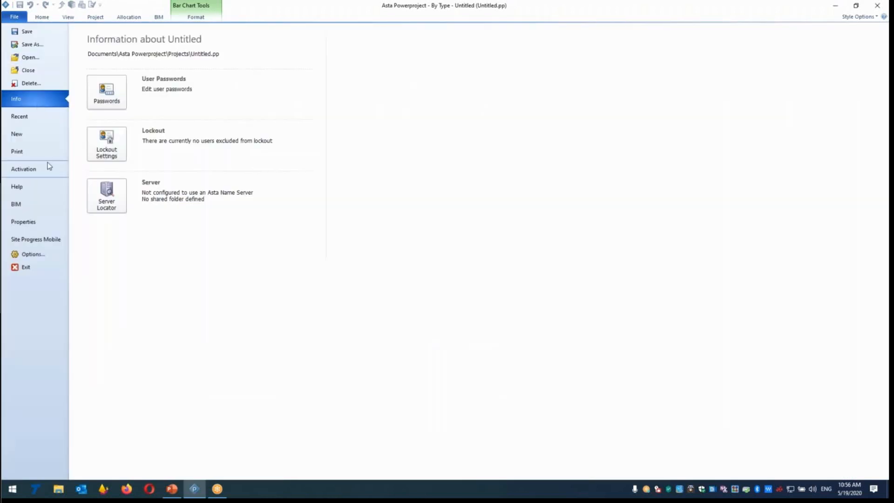
click(41, 46)
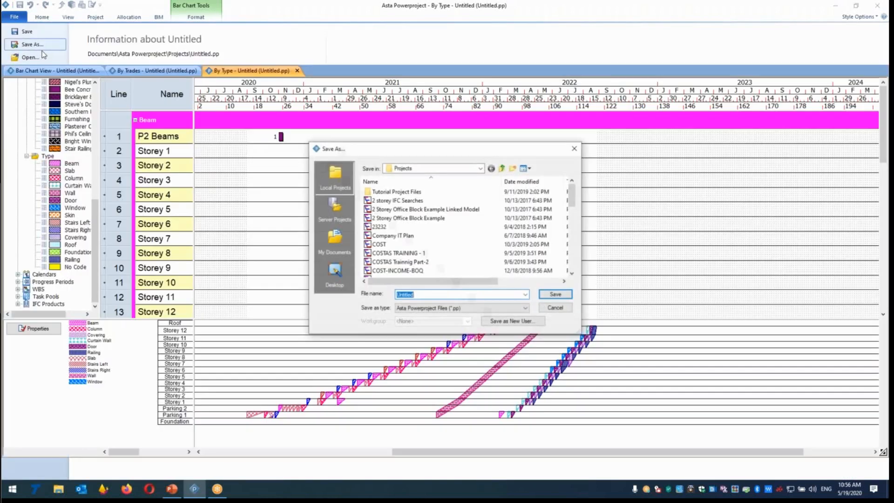
click(342, 274)
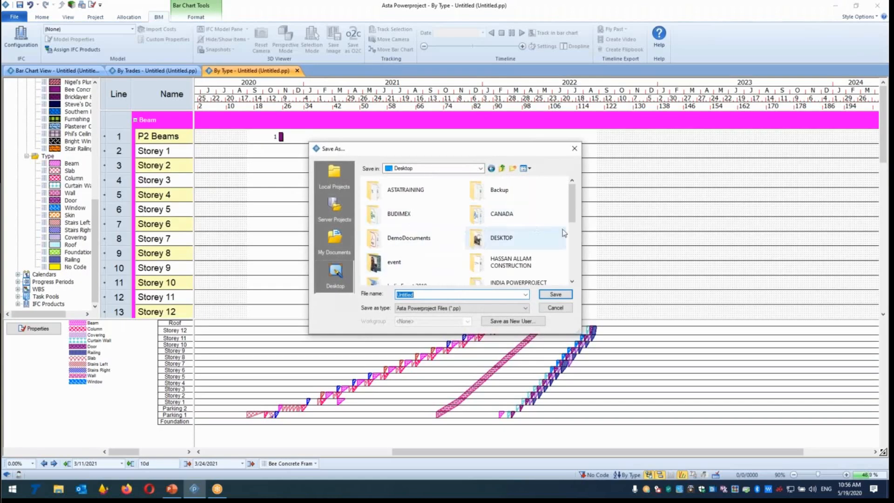
drag(577, 210, 565, 254)
double_click(405, 233)
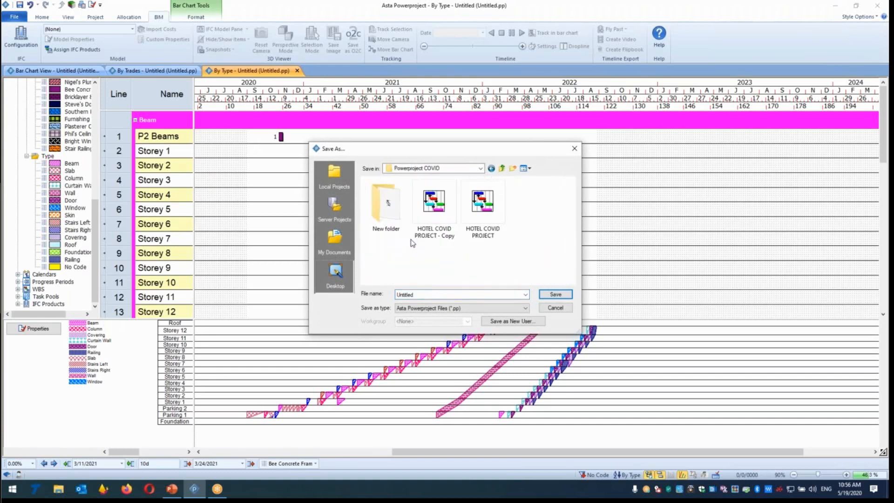
text(HOTEL)
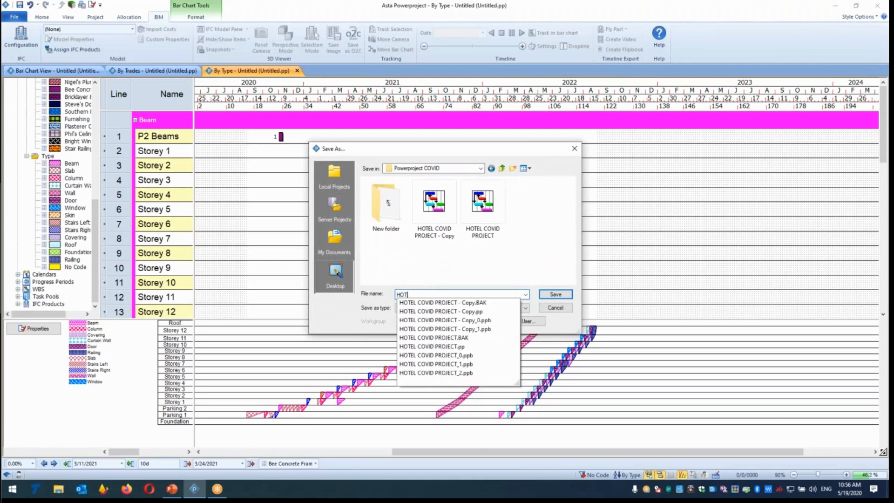
click(438, 264)
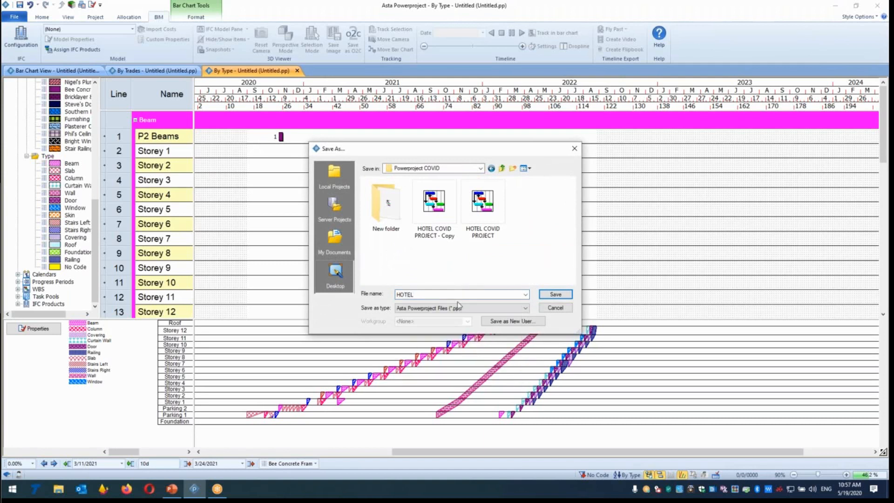
click(456, 309)
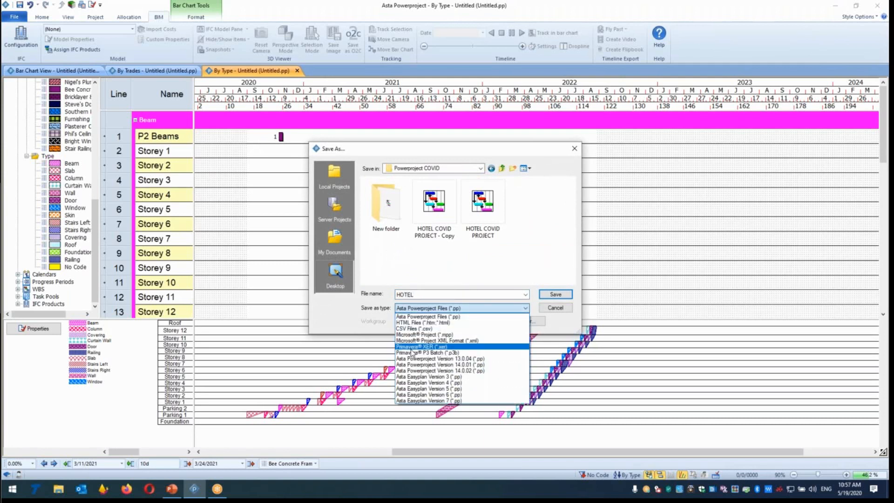
click(414, 347)
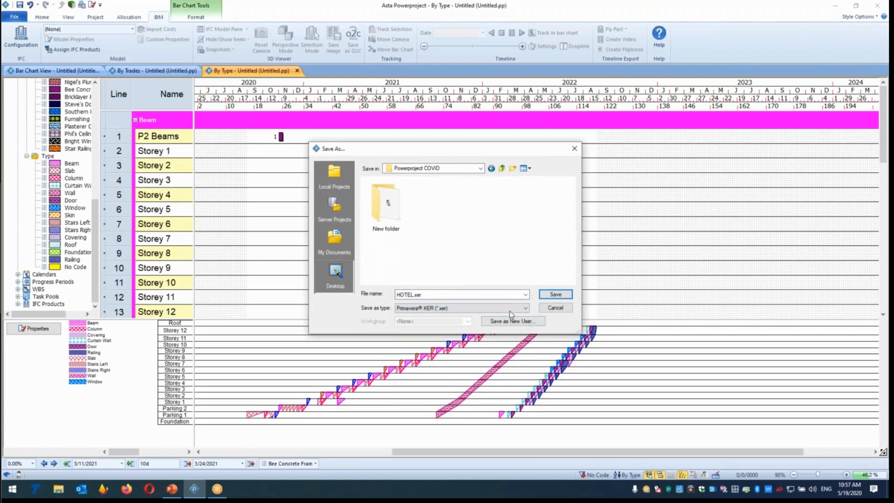
click(556, 294)
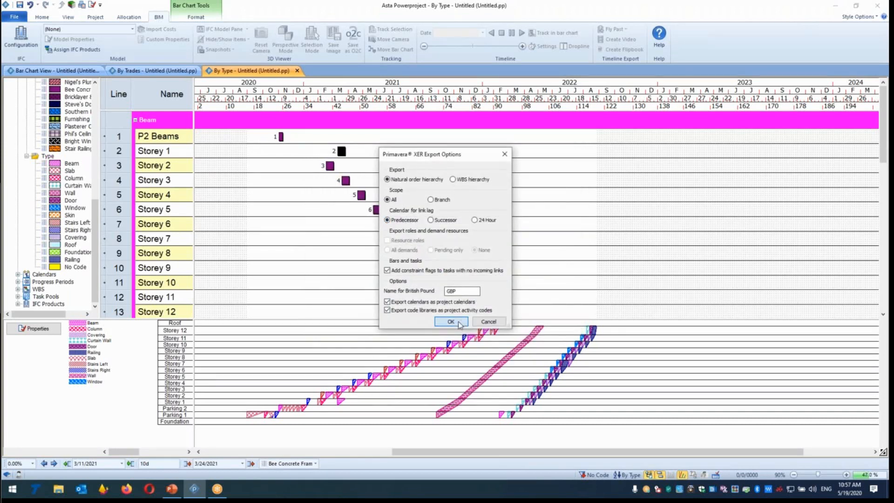
click(451, 321)
click(874, 489)
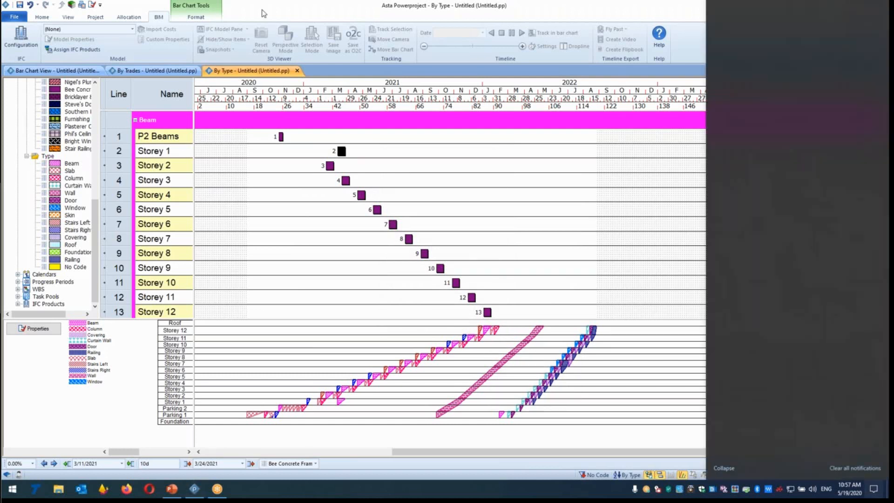
click(262, 11)
click(833, 5)
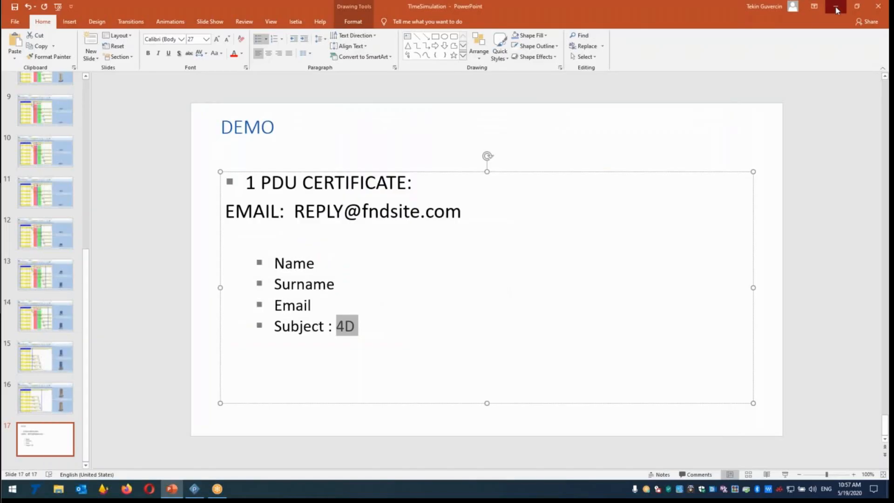
click(836, 8)
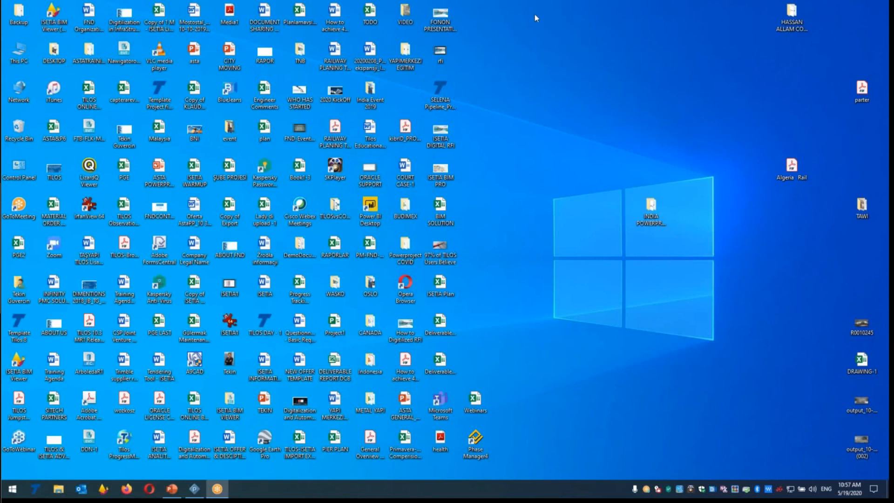
click(194, 491)
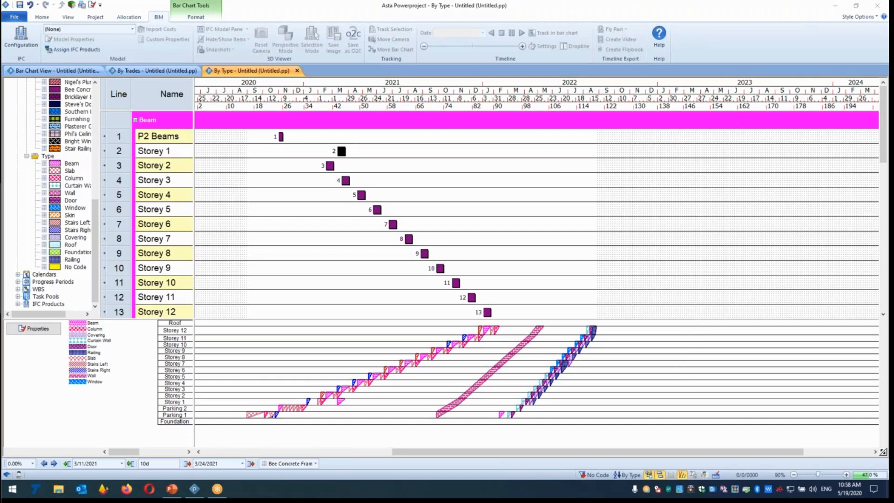
Close the By Trades and By Type views and show the Bar Chart View from the project start.
click(58, 70)
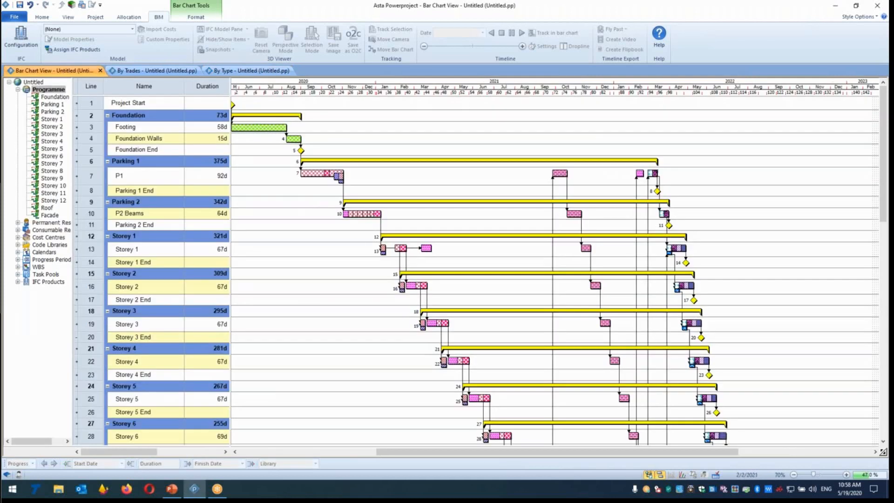
click(164, 72)
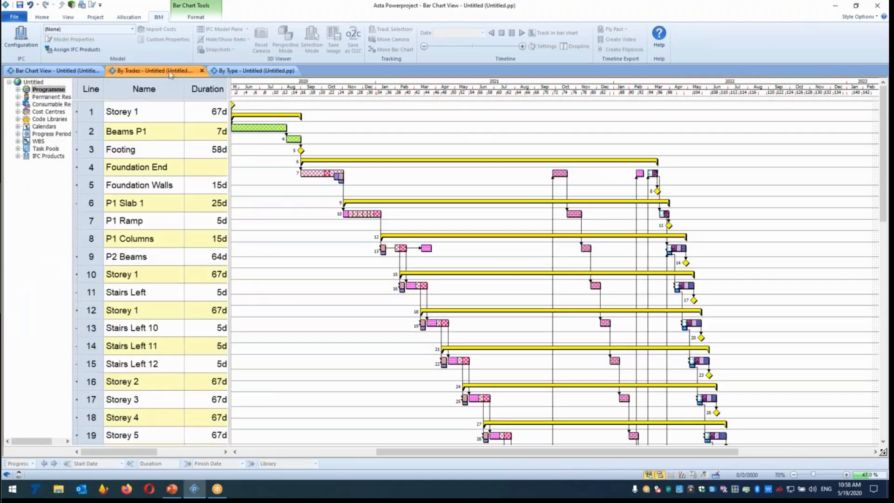
click(201, 71)
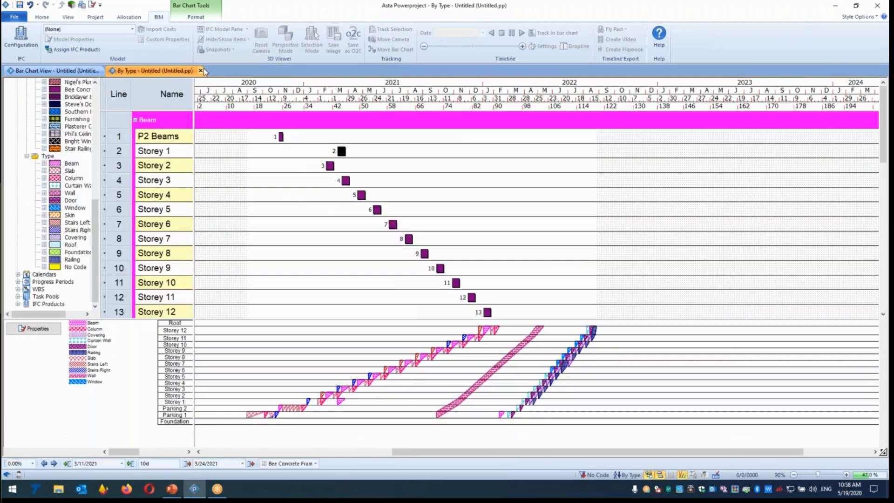
click(201, 70)
drag(583, 452, 549, 453)
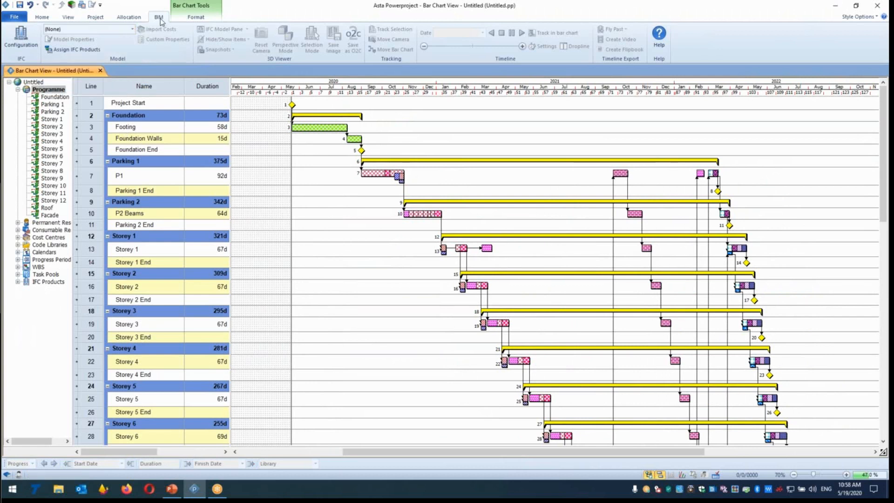
click(132, 29)
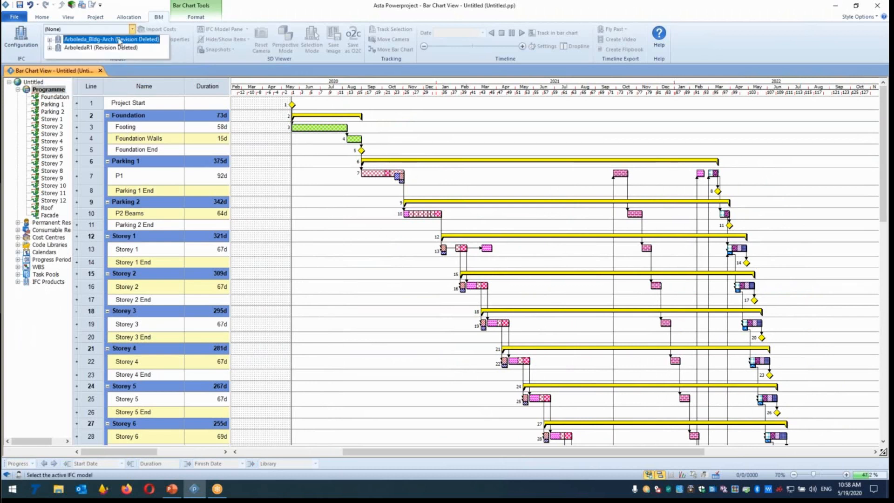
click(6, 5)
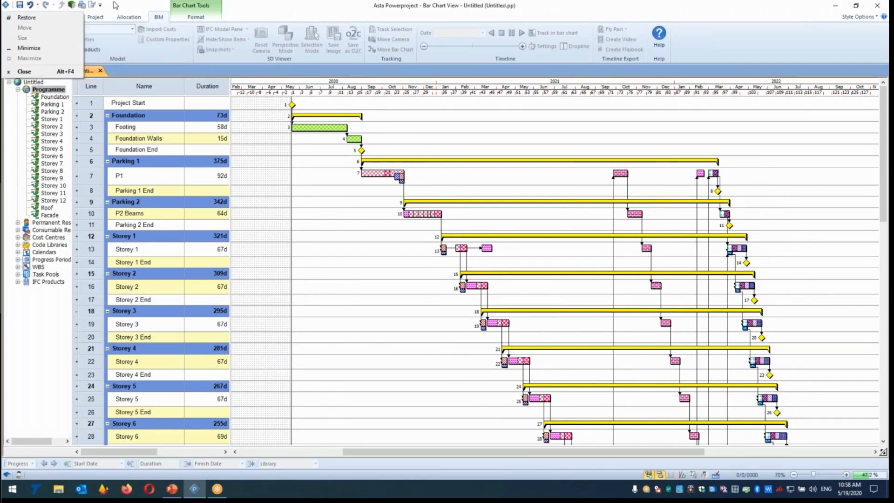
click(286, 4)
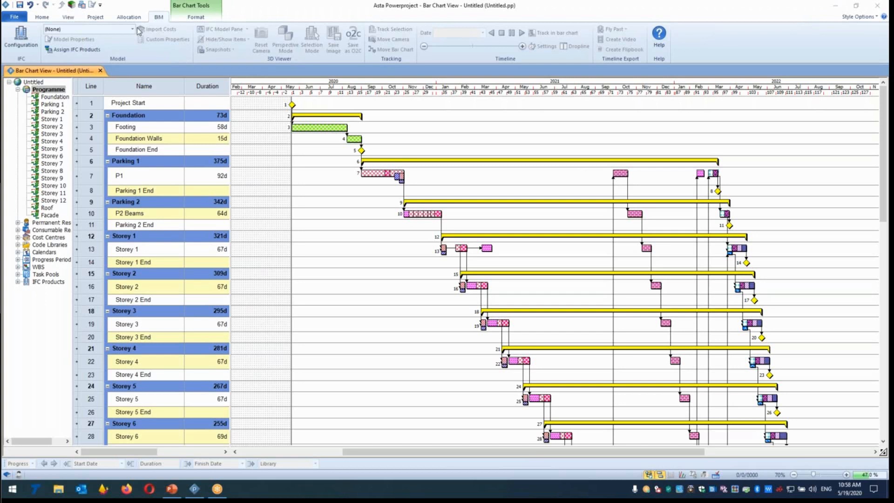
Add the local IFC file ArboledaR1 from folder 111 as a new entry in the BIM model configuration.
click(15, 17)
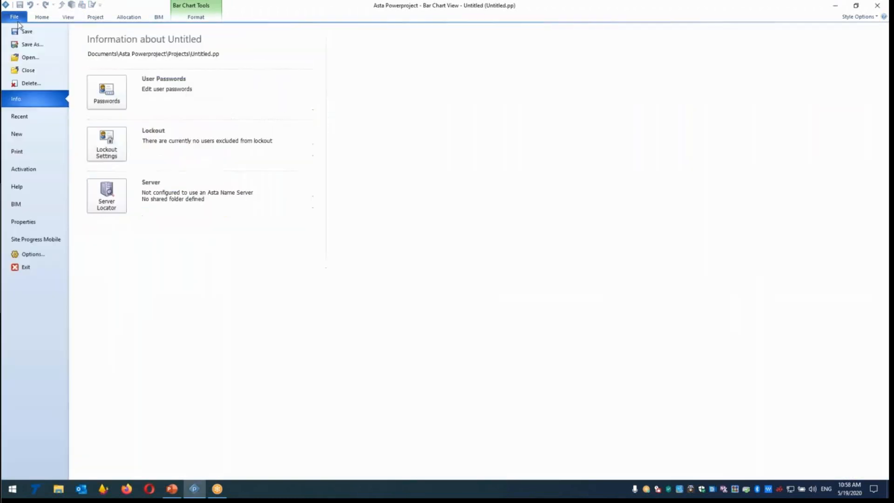
click(23, 205)
click(98, 104)
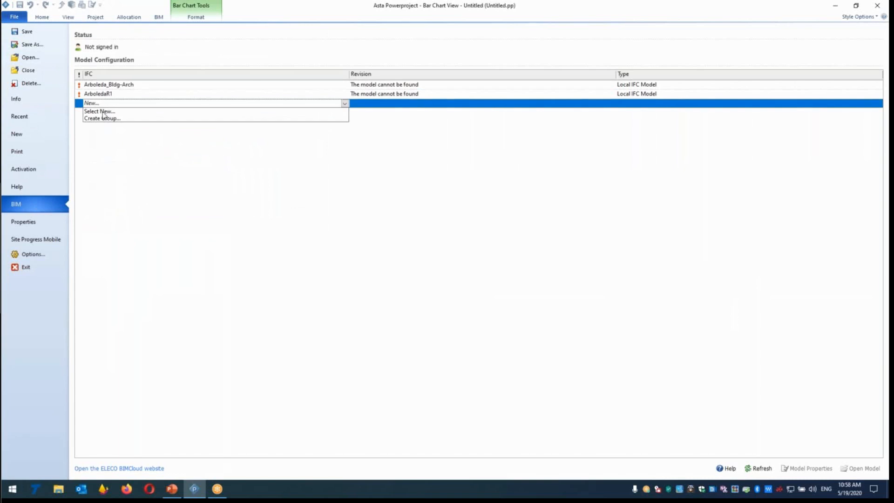
click(103, 111)
click(246, 180)
click(248, 192)
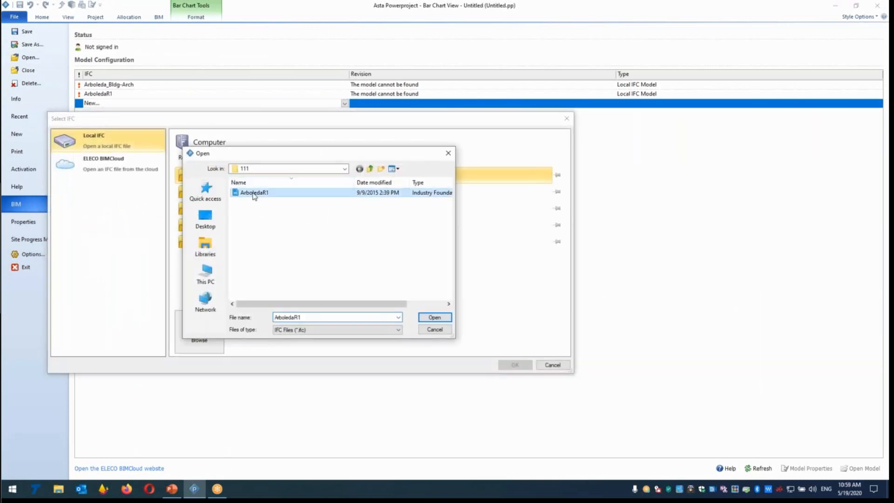
click(286, 194)
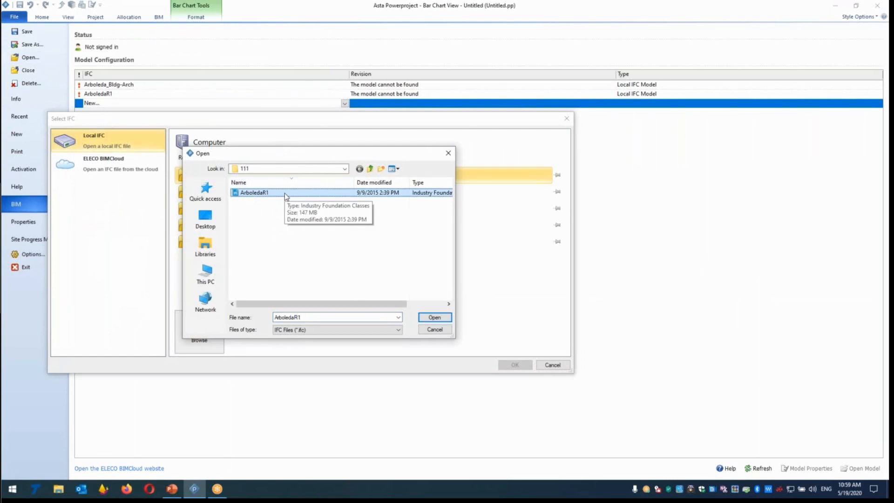
click(440, 317)
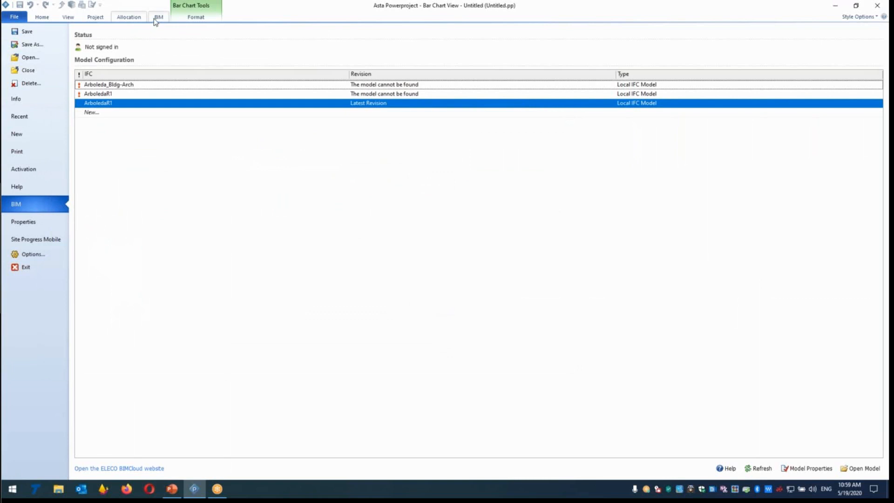
Try the Arboleda_Bldg-Arch model, and activate the ArboledaR1 IFC model and turn it to a perspective of the building.
click(163, 17)
click(132, 29)
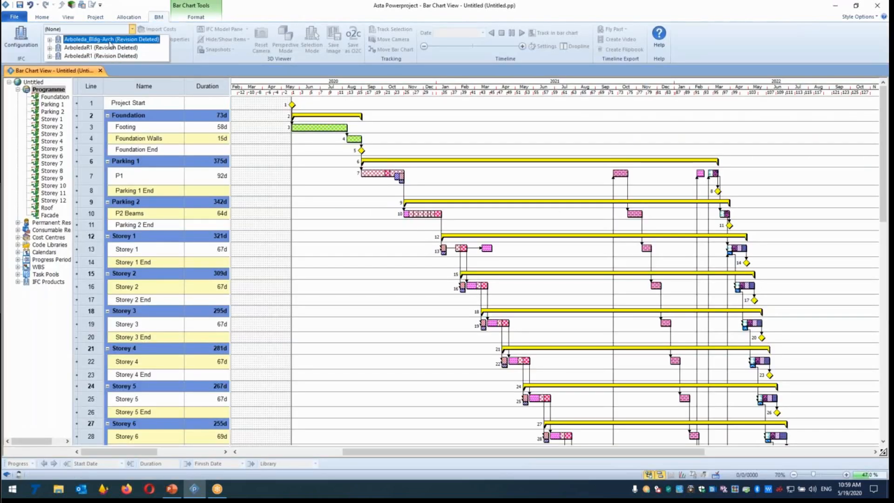
click(116, 41)
click(441, 253)
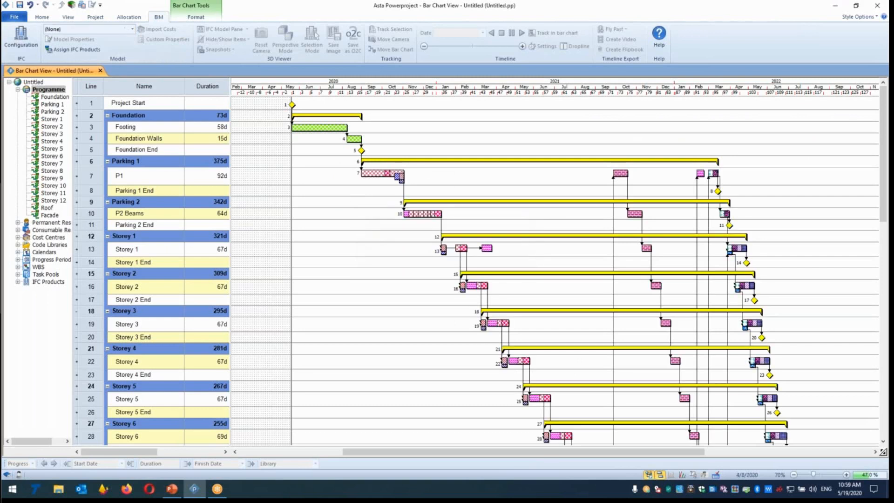
click(132, 29)
click(118, 46)
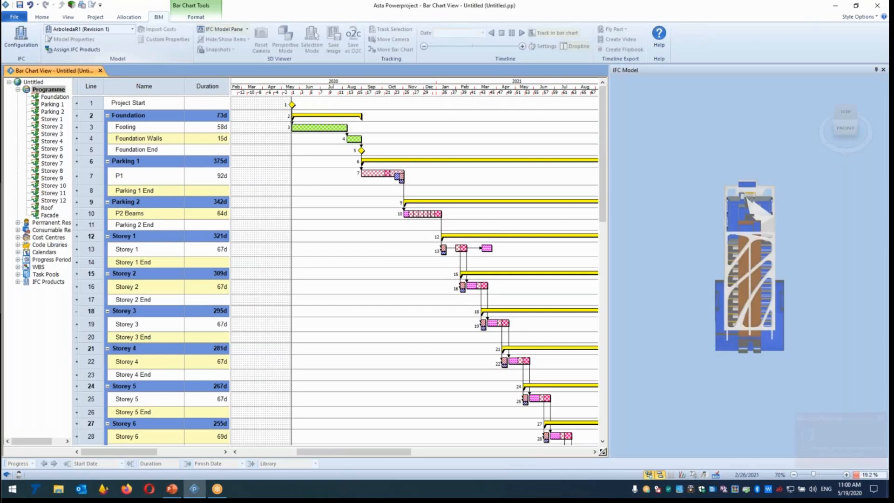
drag(702, 374, 742, 378)
click(881, 418)
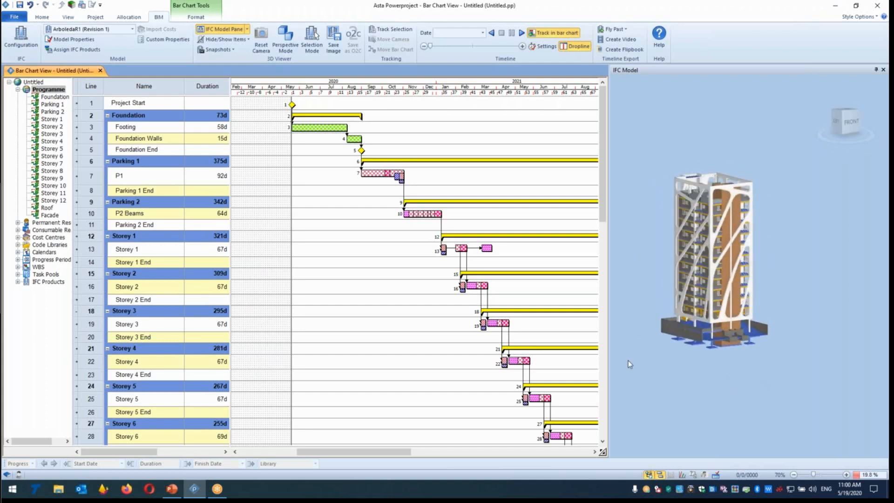
Turn on selection mode for the 3D model, and select the Footing task and the Project Start line.
click(311, 48)
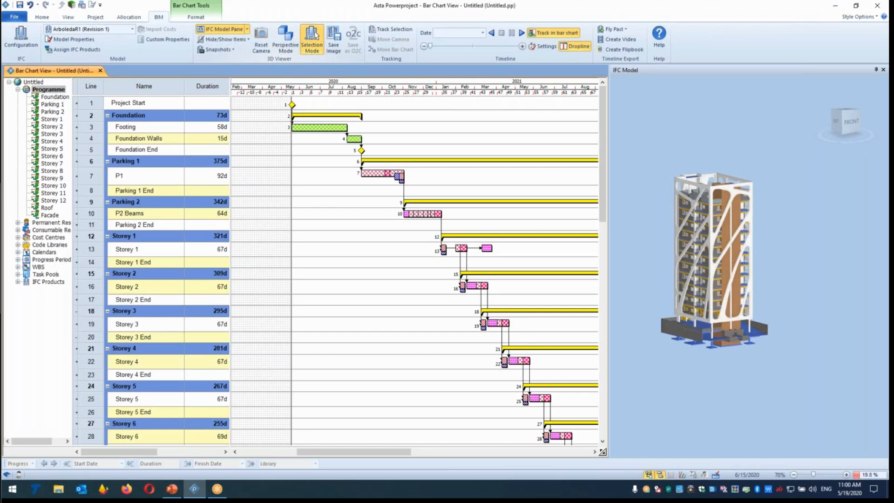
click(322, 127)
drag(504, 204, 713, 346)
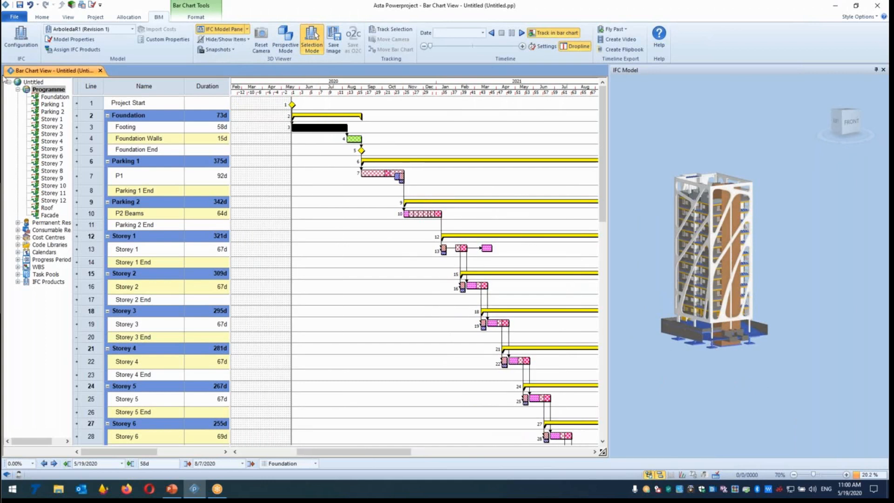
click(97, 102)
click(107, 106)
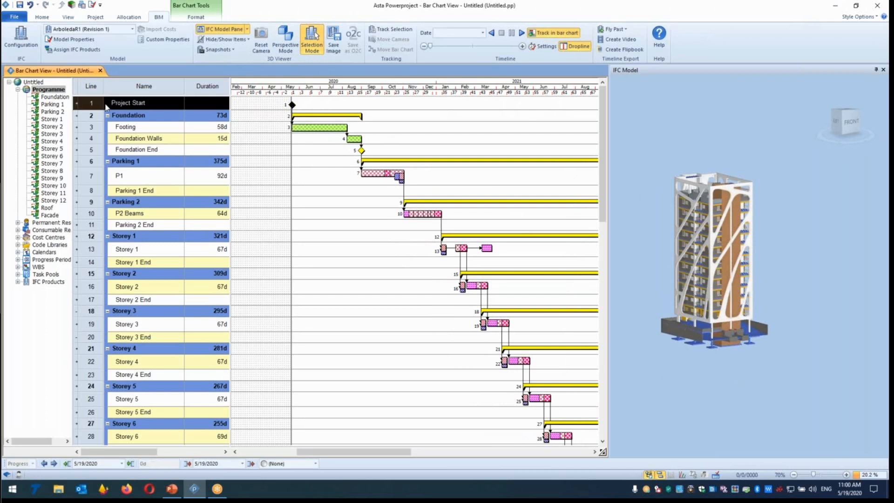
Delete every task and summary from the programme so that the bar chart is empty.
key(ctrl+a)
key(Delete)
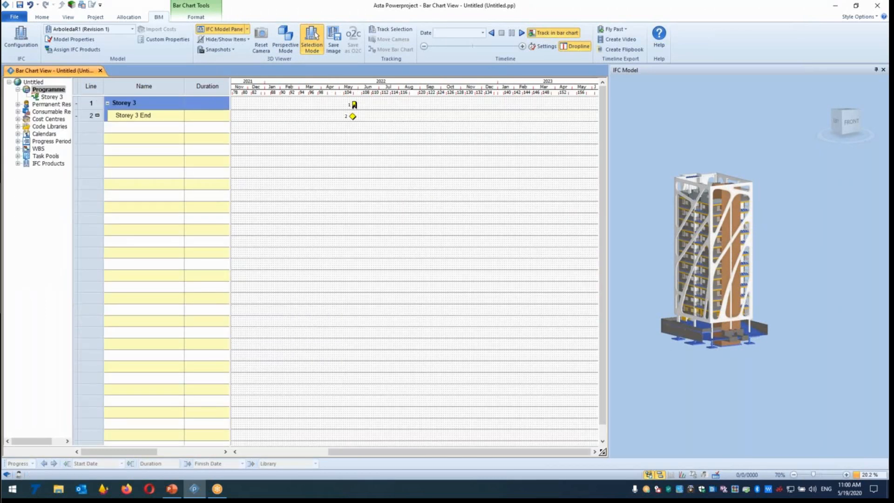
key(ctrl+a)
key(Delete)
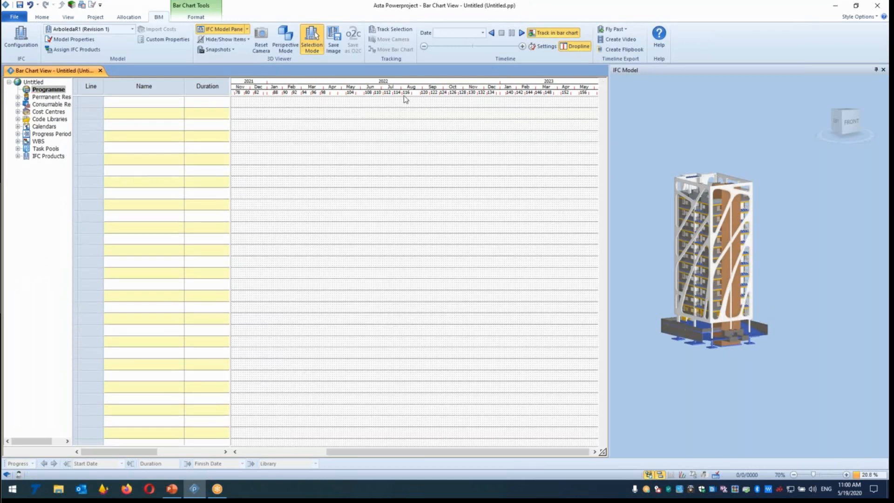
Create two tasks in the bar chart from two foundation walls of the 3D model, and delete both tasks.
click(310, 44)
click(699, 336)
drag(697, 336, 293, 104)
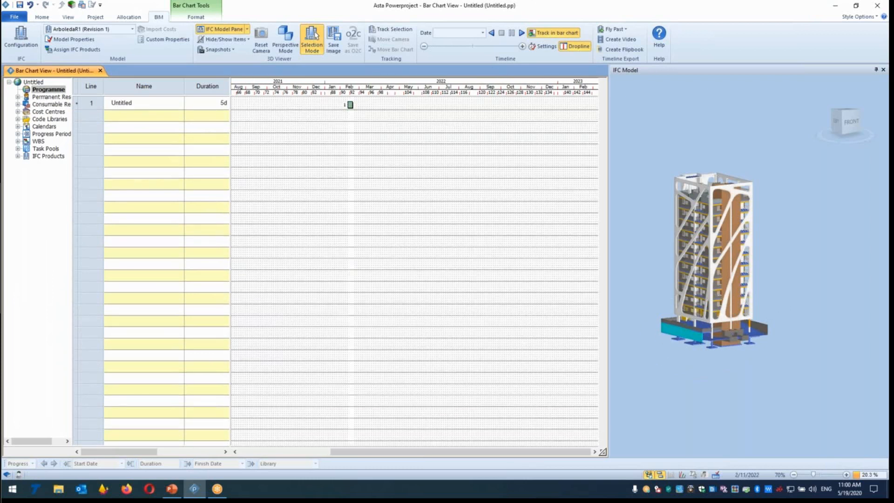
click(755, 327)
drag(755, 327, 359, 118)
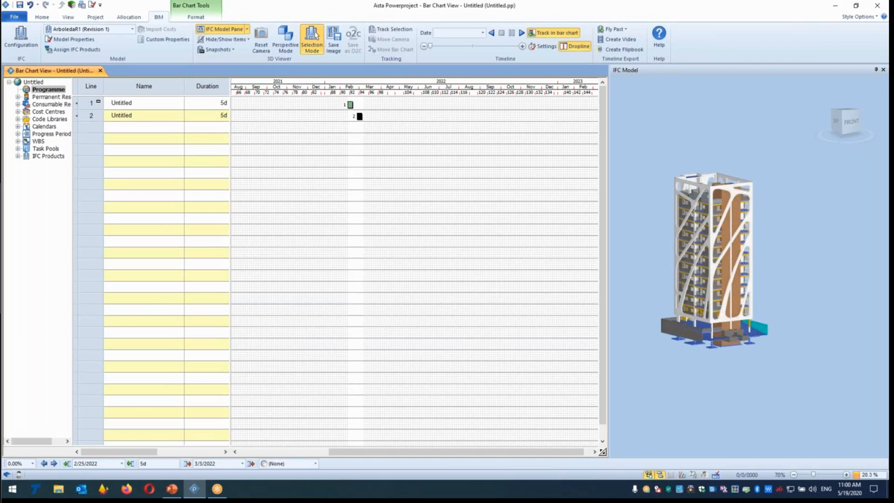
drag(99, 101, 96, 116)
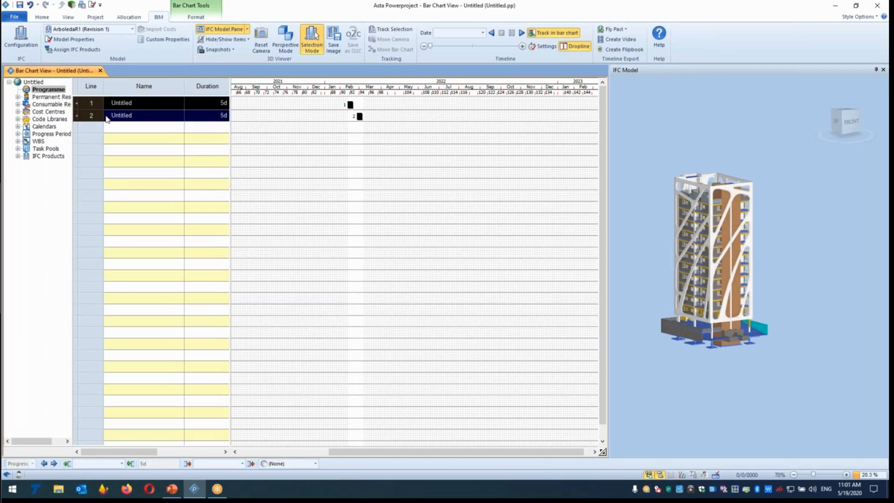
key(Delete)
Create tasks from the IFC product searches Foundation, Parking 1 and Parking 2, including all their sub-entries.
click(18, 156)
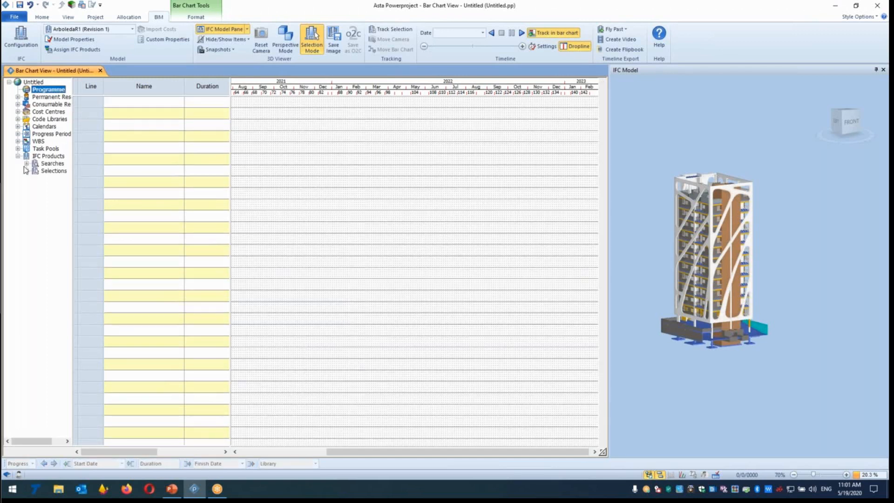
click(27, 164)
click(35, 178)
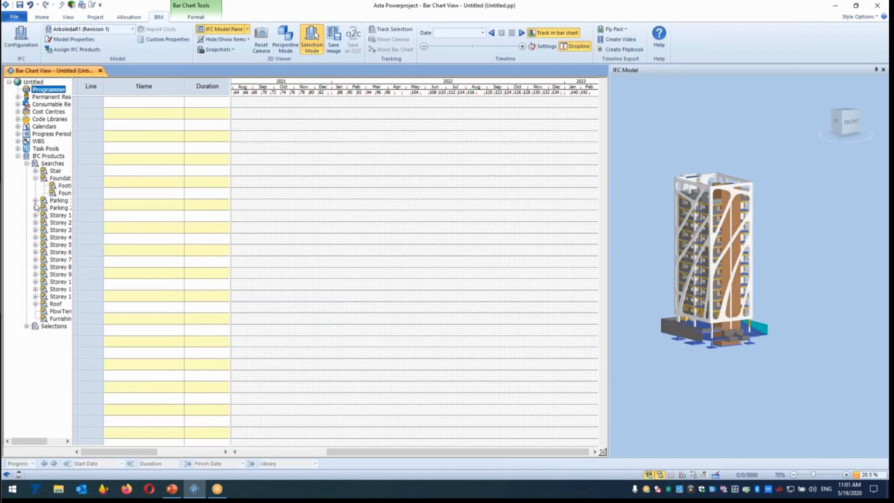
click(35, 200)
click(35, 266)
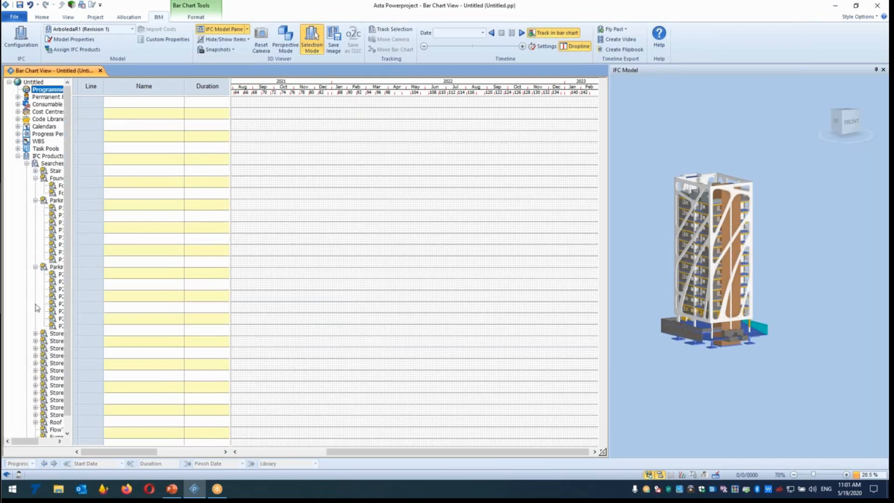
click(51, 180)
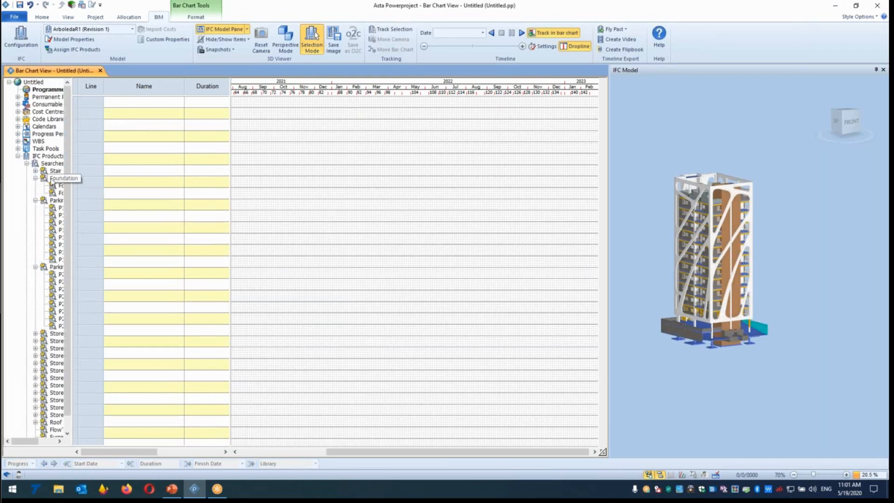
shift+click(59, 326)
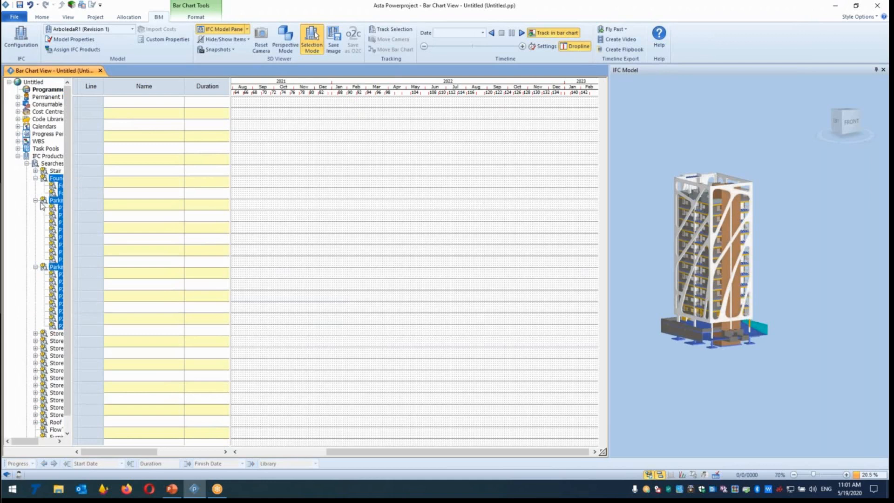
drag(73, 216, 130, 216)
right_click(74, 229)
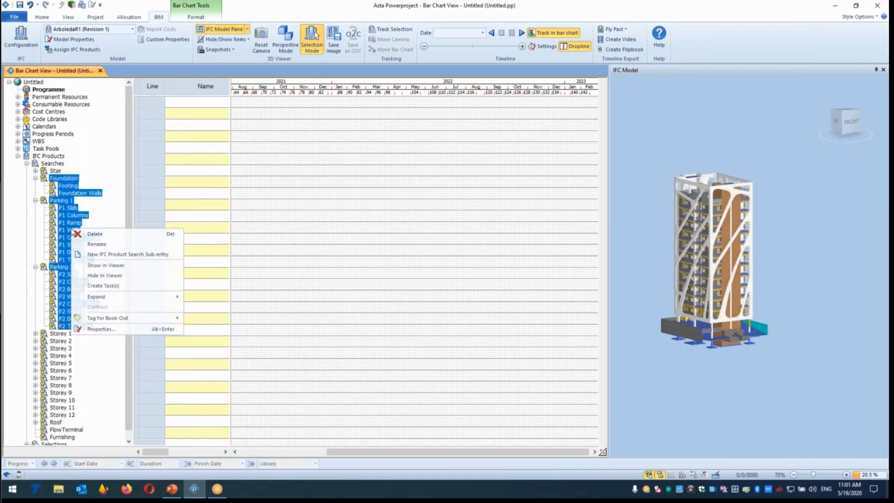
click(103, 285)
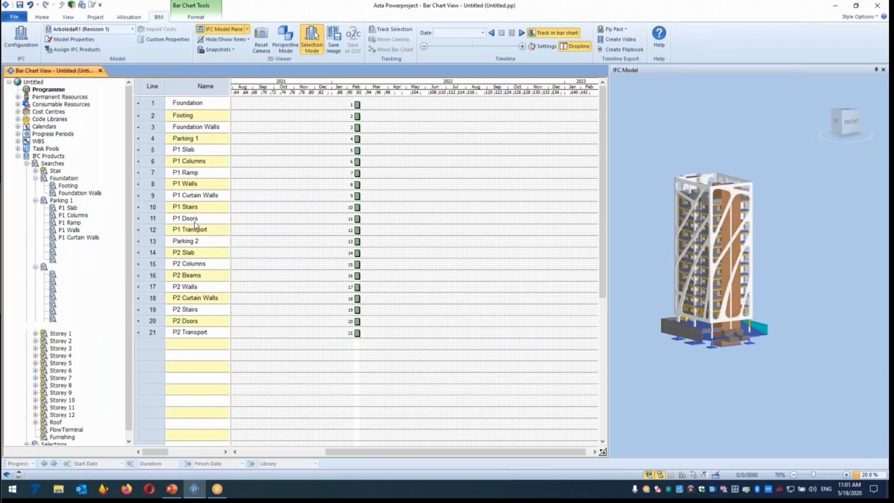
Make the Foundation, Parking 1 and Parking 2 tasks into summary tasks.
click(357, 105)
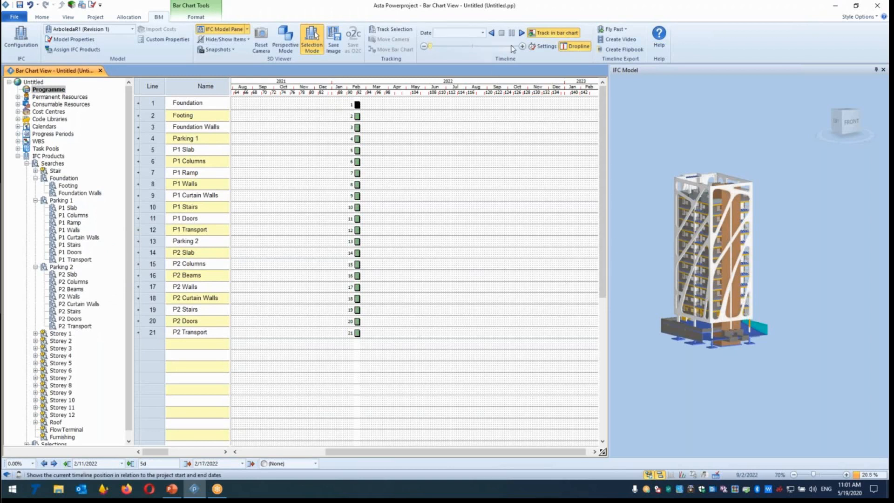
click(357, 104)
ctrl+click(358, 138)
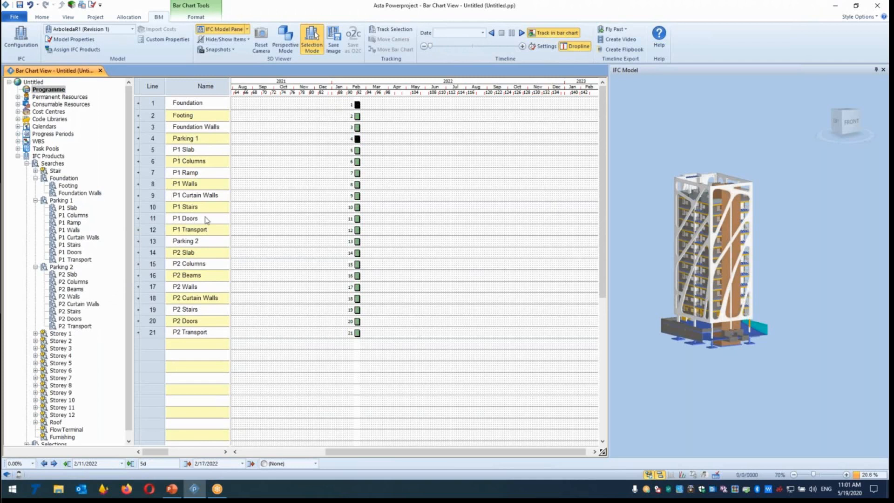
right_click(357, 252)
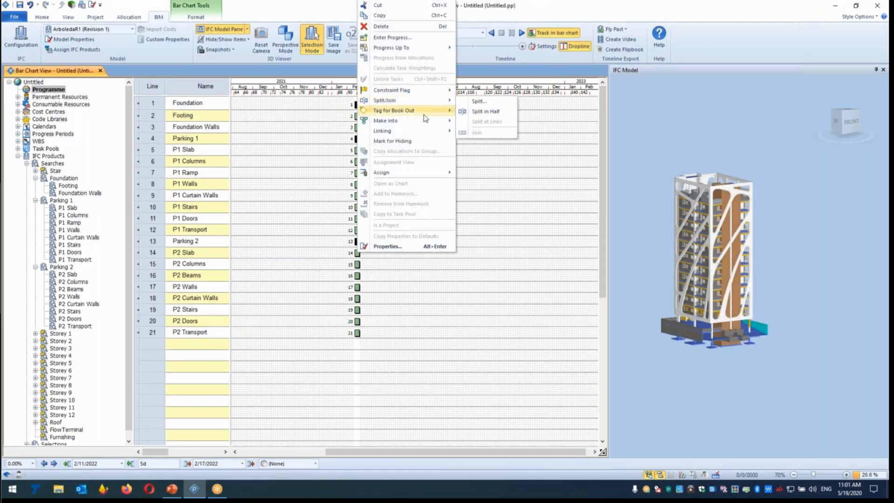
mouse_move(426, 112)
click(493, 154)
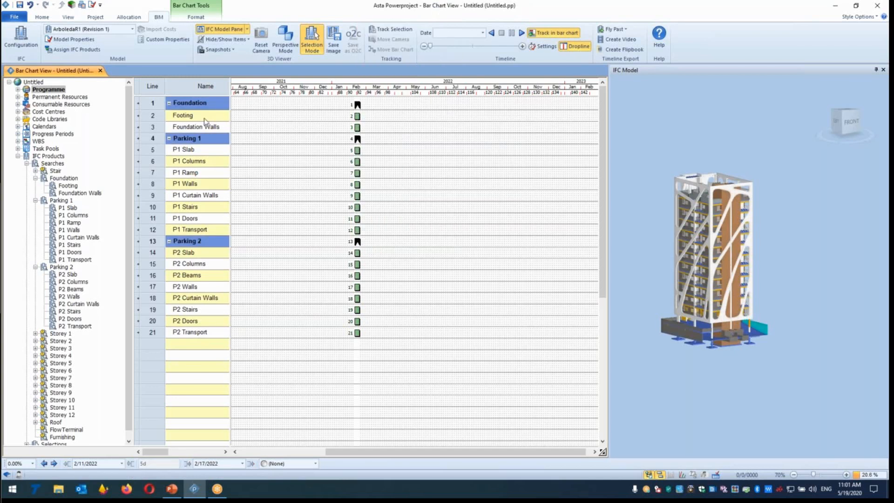
Indent Footing and Foundation Walls under the Foundation summary, and link the two tasks finish-to-start.
drag(159, 117, 154, 128)
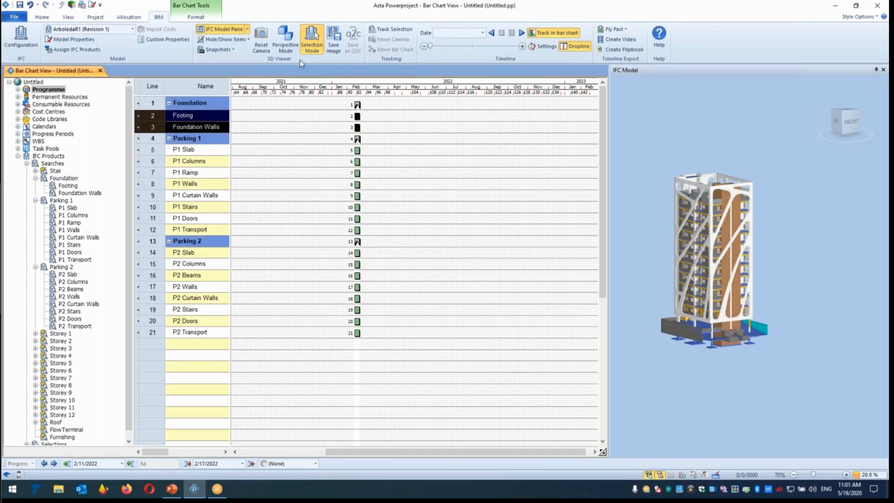
click(196, 17)
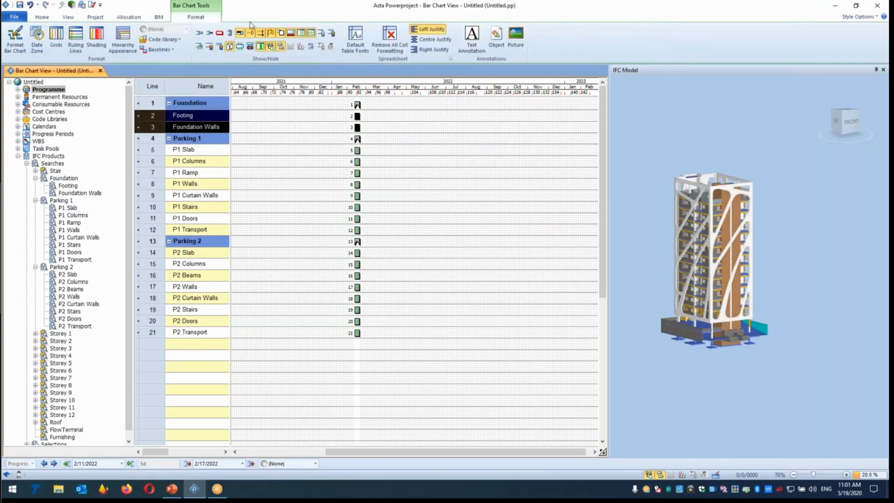
click(41, 18)
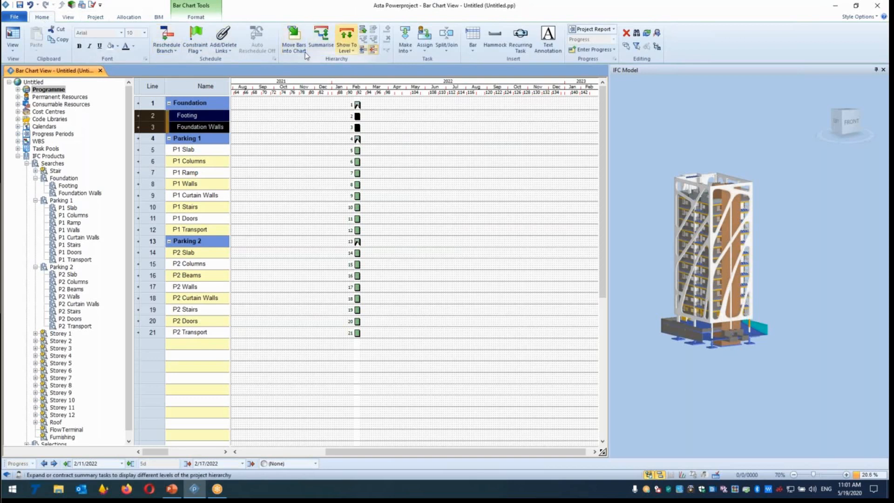
click(224, 46)
click(236, 71)
Indent the tasks P1 Slab through P1 Transport under the Parking 1 summary, and link them finish-to-start in sequence.
drag(162, 150, 181, 231)
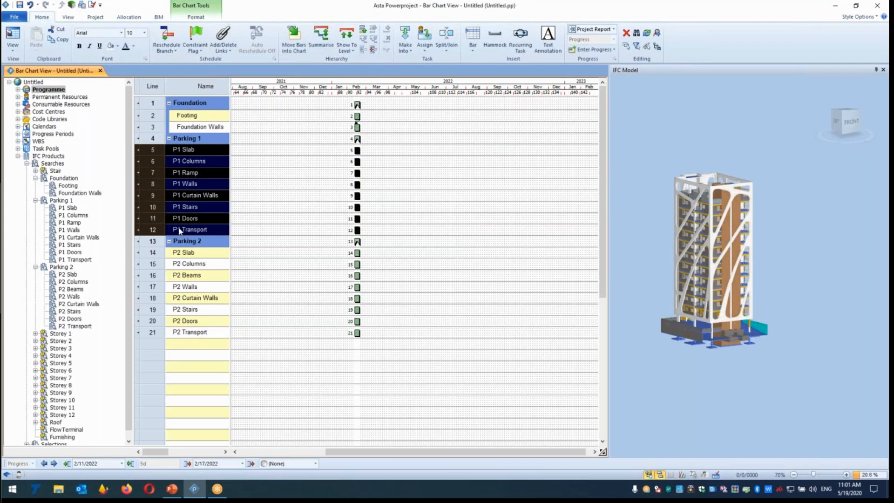
click(363, 49)
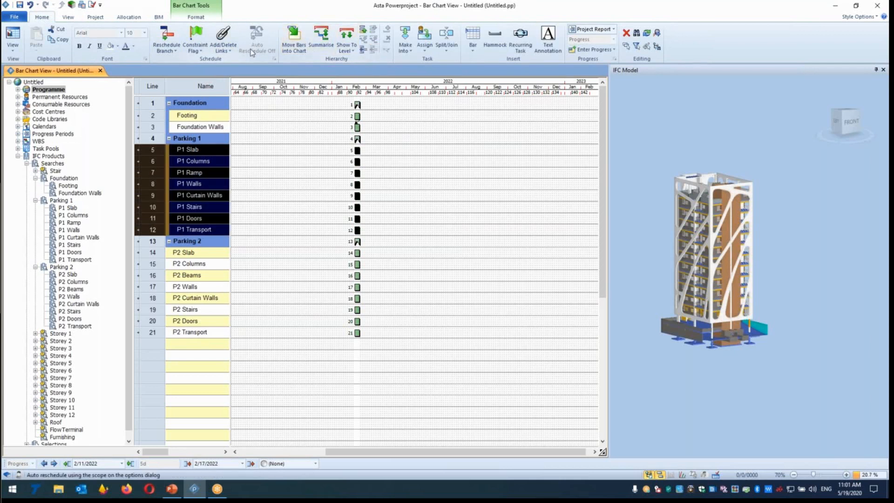
click(223, 46)
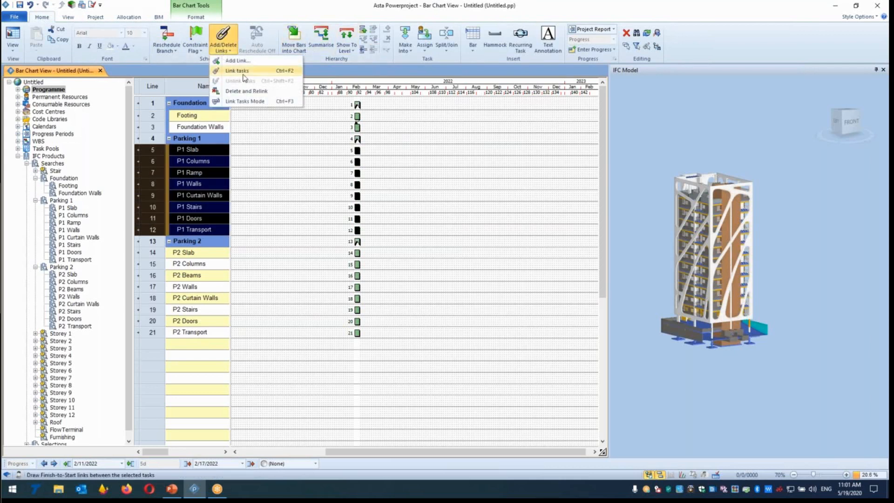
click(237, 70)
Indent the tasks P2 Slab through P2 Transport under the Parking 2 summary, and link them finish-to-start in sequence.
drag(161, 255, 160, 328)
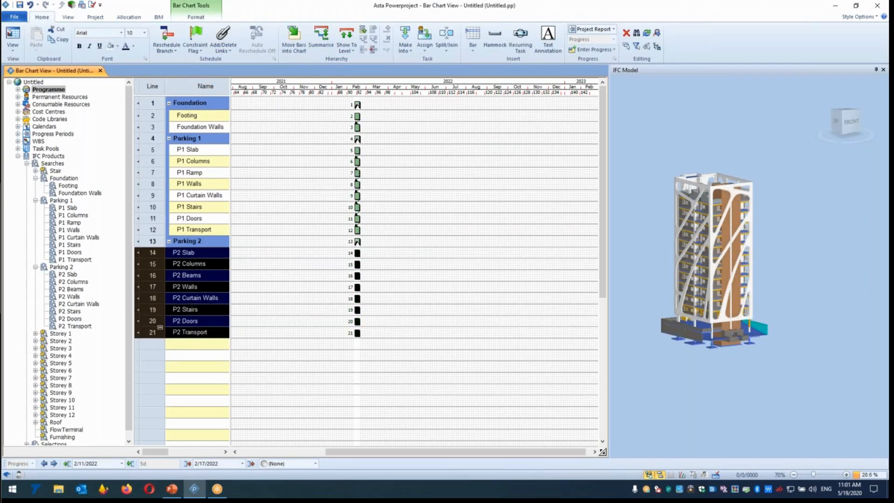
click(371, 51)
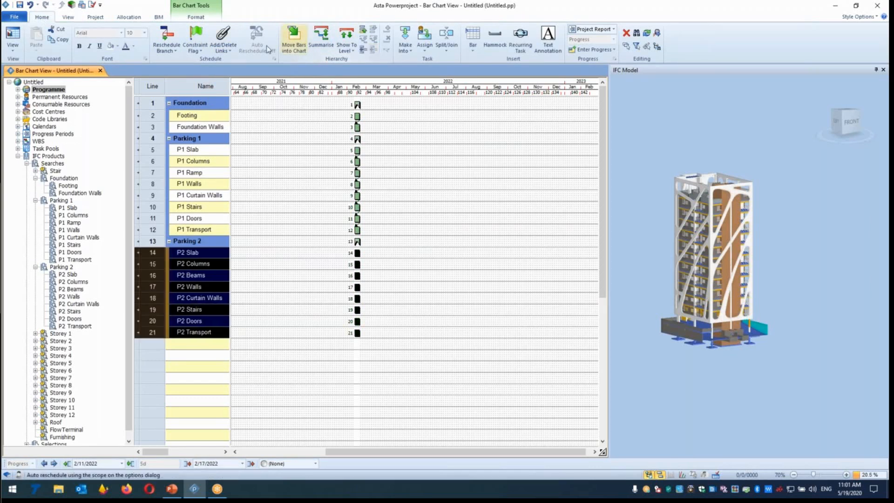
click(224, 41)
click(232, 71)
Reschedule the programme and play the construction timeline in the 3D model with tracking in the bar chart.
key(F9)
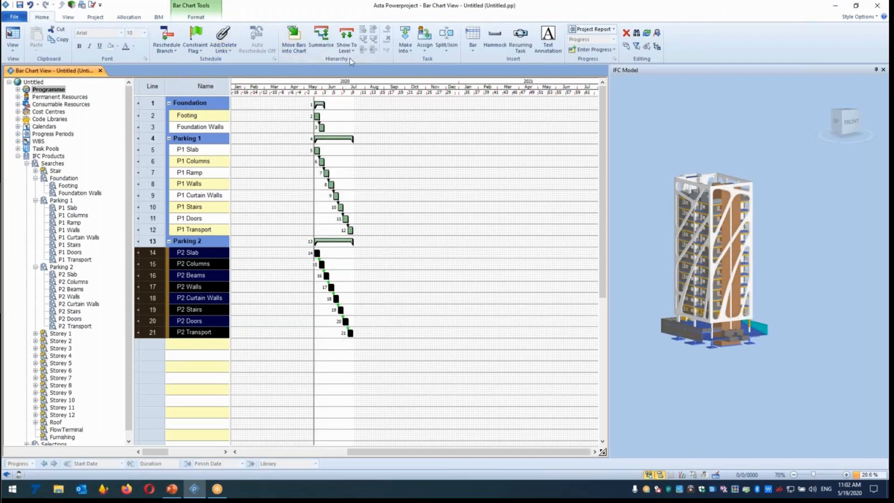
click(159, 16)
click(522, 34)
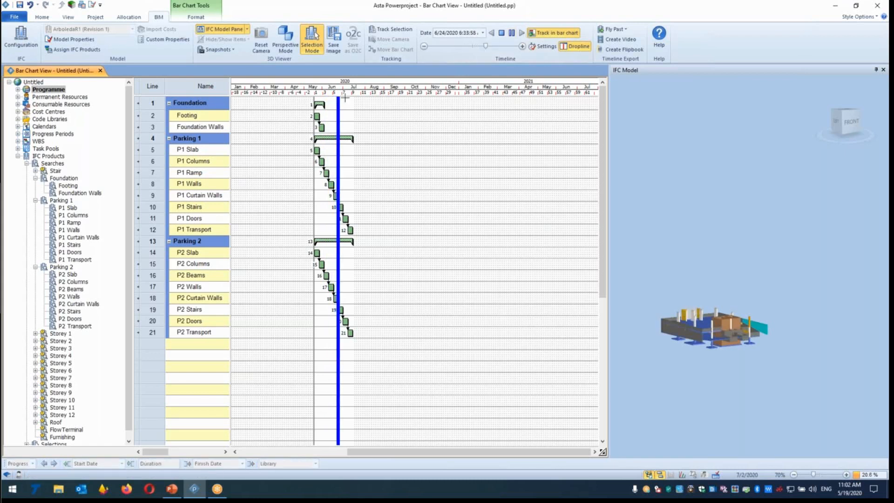
Draw eight additional task bars along the Footing line up to early August 2020, and expand the line into separate rows.
drag(342, 89, 433, 88)
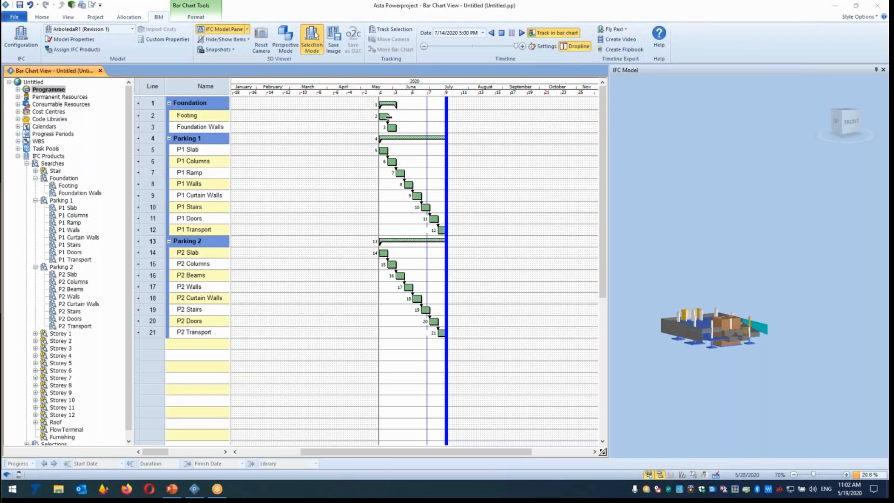
drag(392, 117, 473, 116)
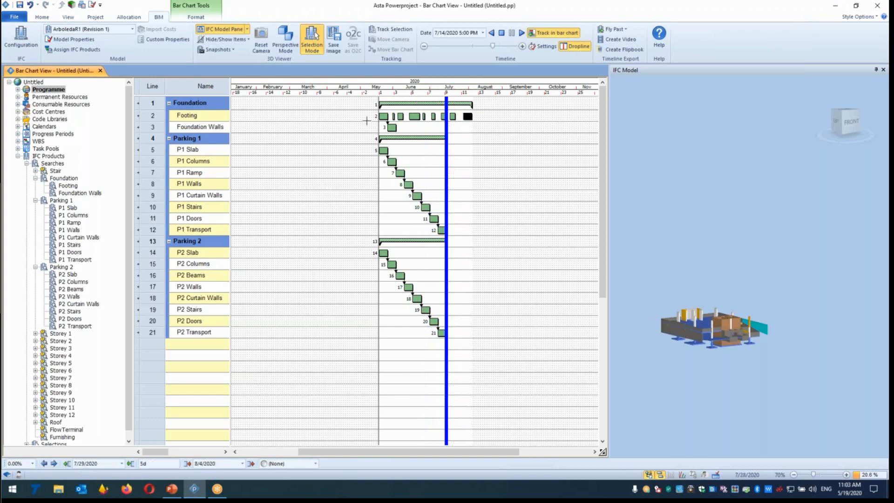
click(140, 116)
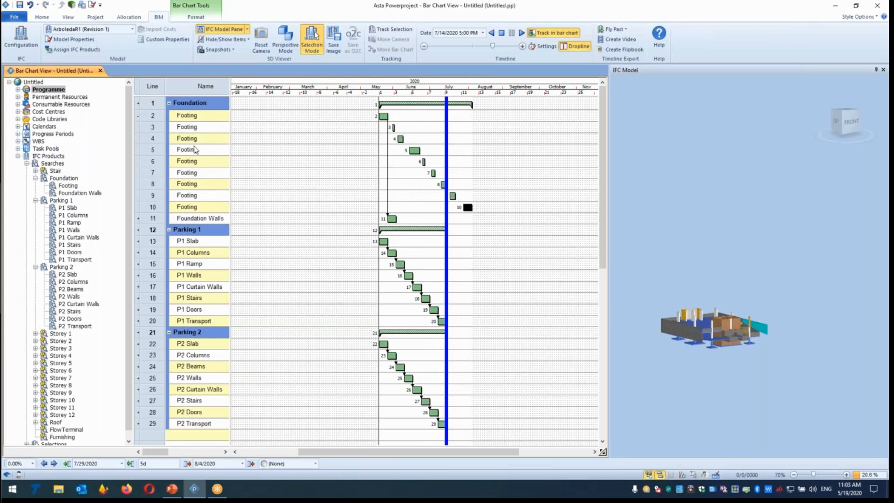
Collapse the Footing rows into a single line, select that line and expand it again.
double_click(204, 119)
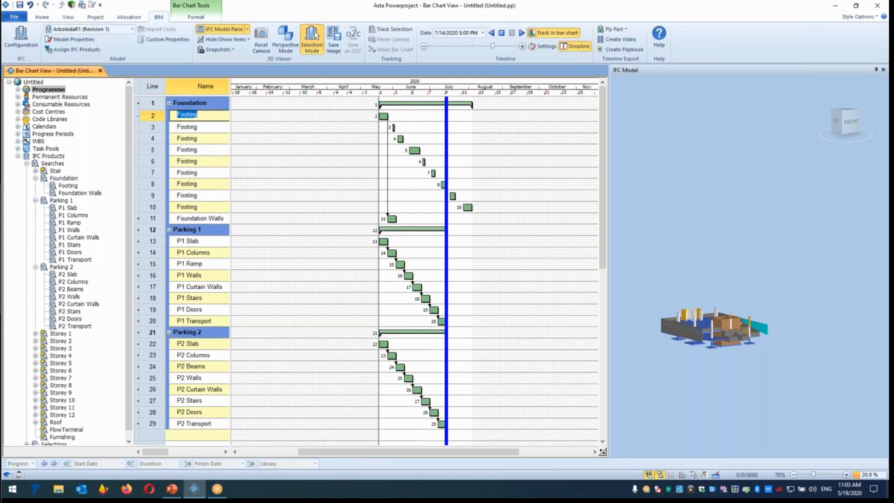
click(139, 116)
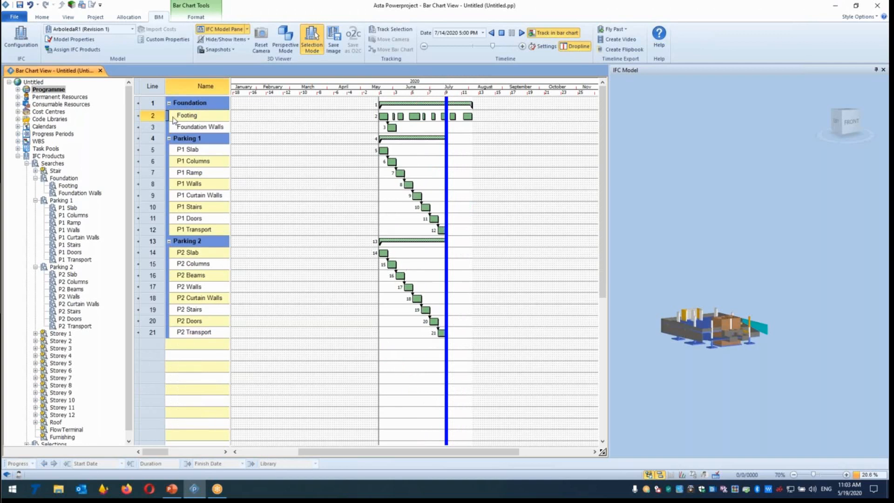
click(154, 117)
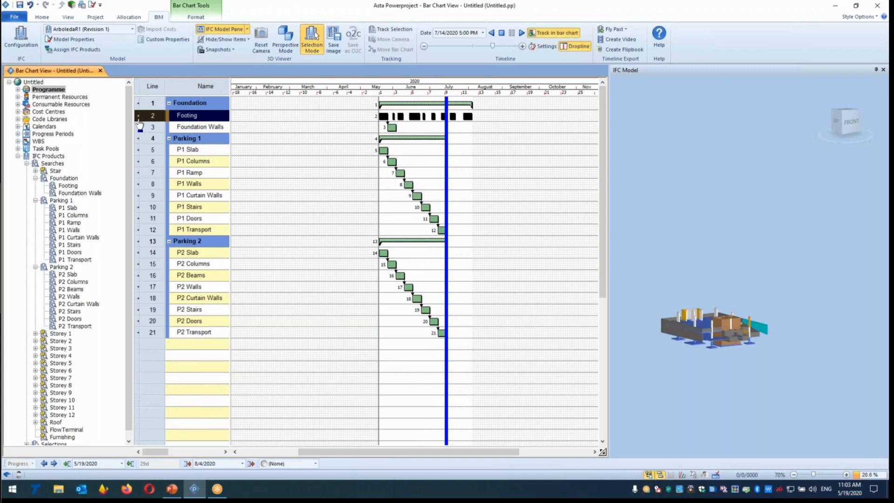
click(139, 118)
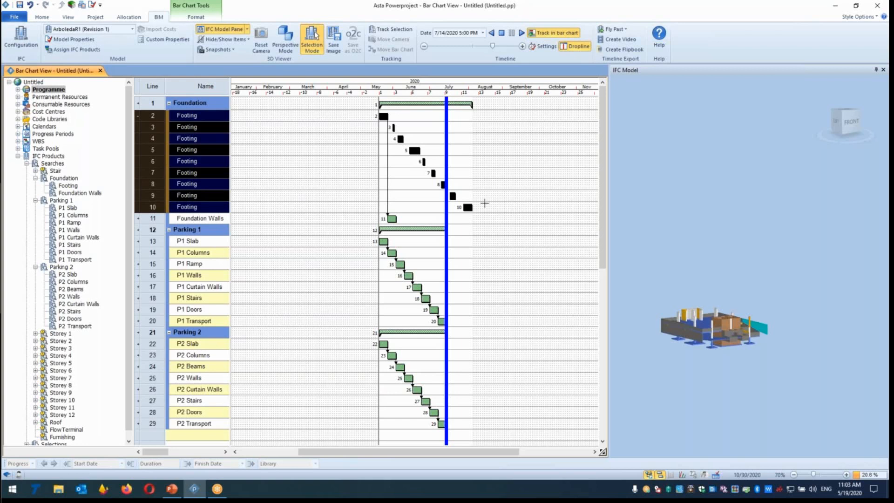
Clear the wall selection in the 3D model and stop the timeline playback to show the whole building.
click(692, 371)
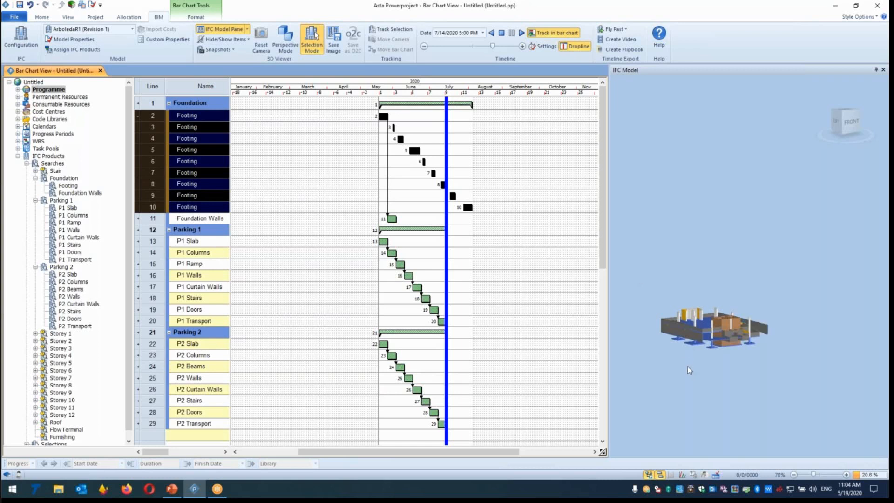
click(501, 33)
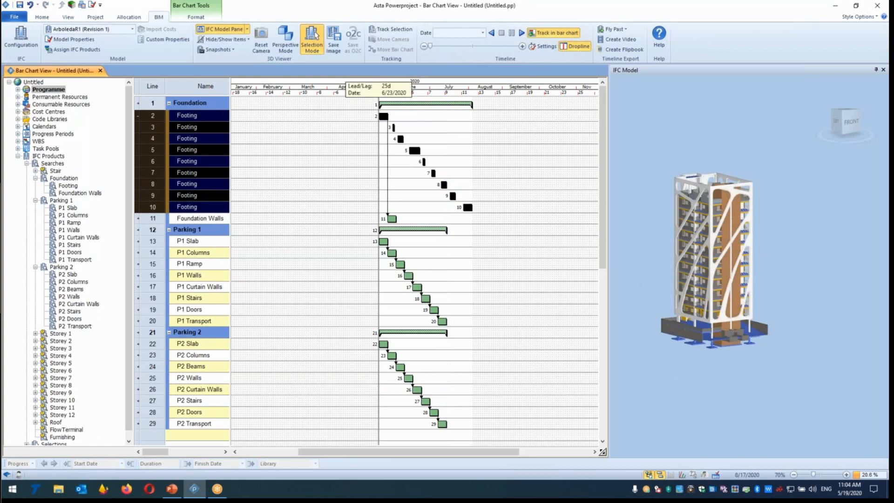
Split the long foundation wall into equal pieces with 5 cuts, update the affected IFC product selection, and select one of the pieces.
scroll(666, 321, up, 5)
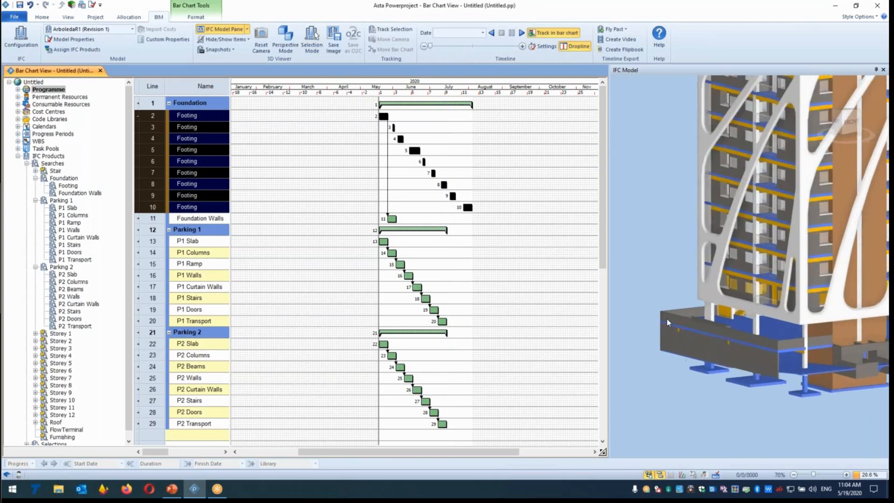
scroll(666, 319, up, 5)
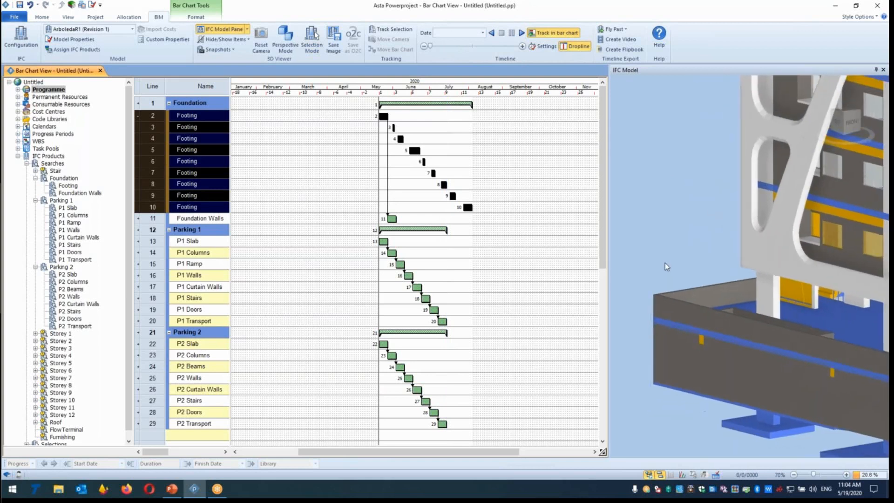
scroll(665, 262, down, 2)
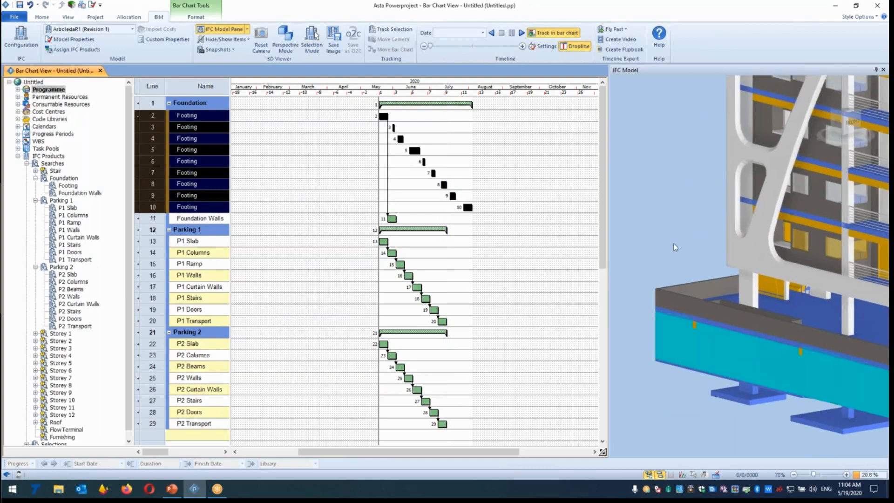
scroll(672, 244, down, 3)
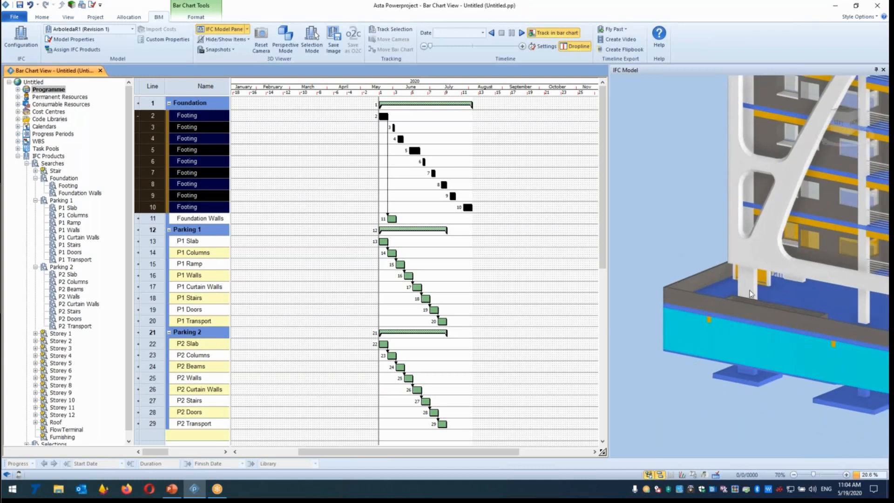
scroll(713, 226, down, 2)
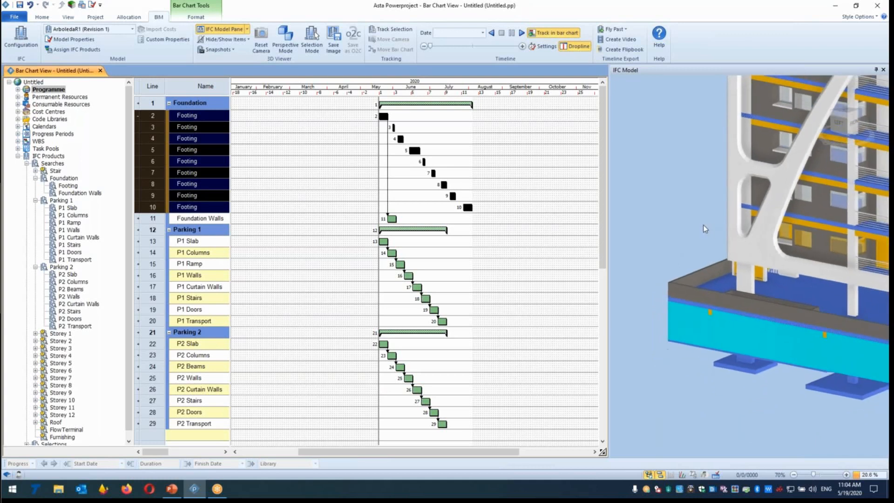
right_click(766, 337)
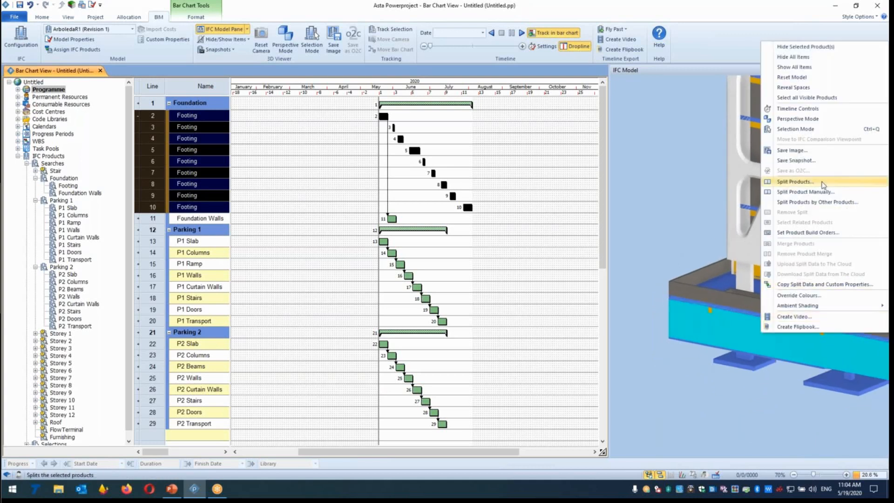
click(802, 182)
click(412, 215)
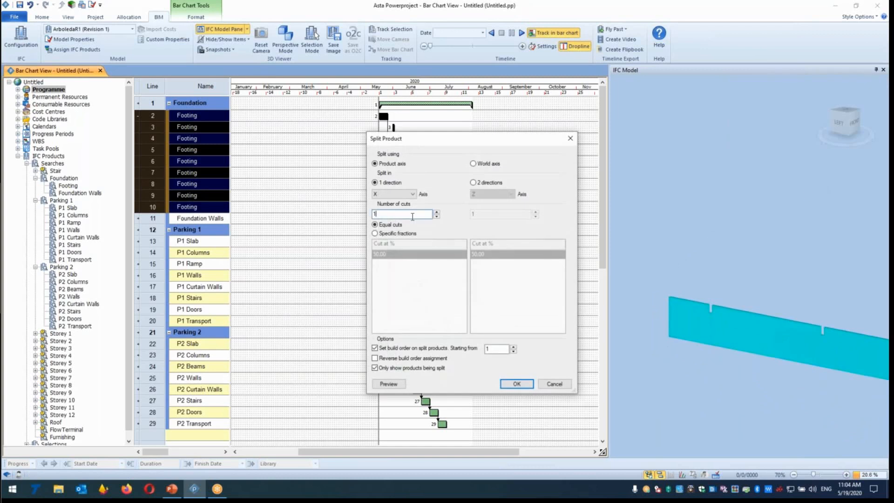
key(BackSpace)
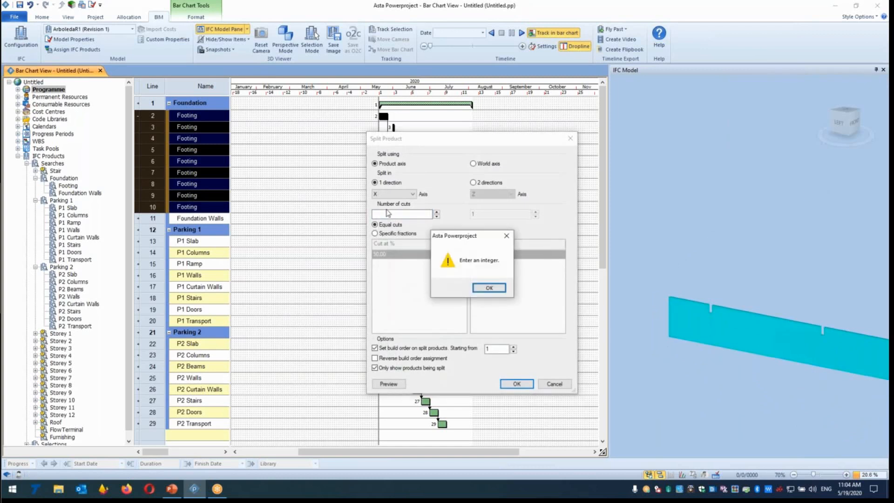
click(489, 288)
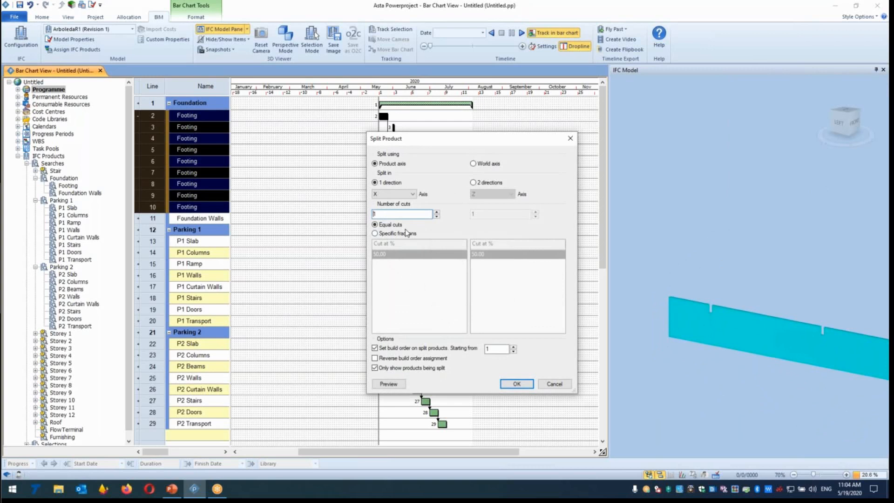
text(5)
click(523, 383)
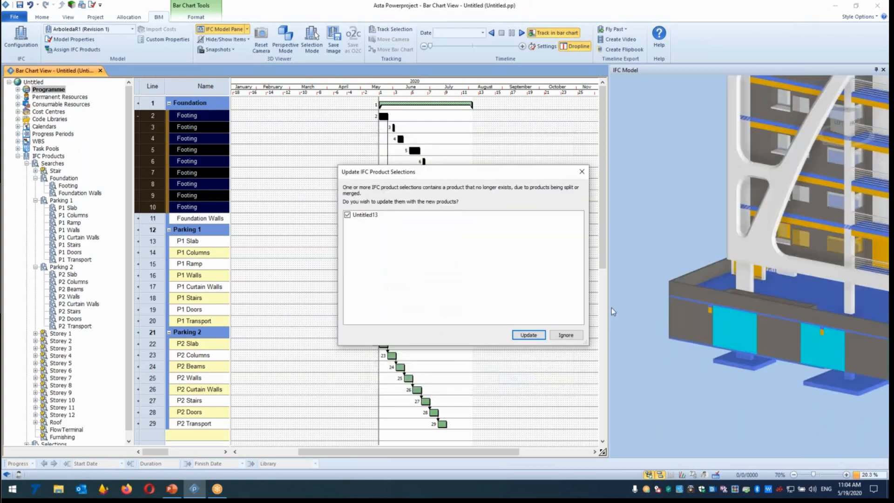
click(529, 335)
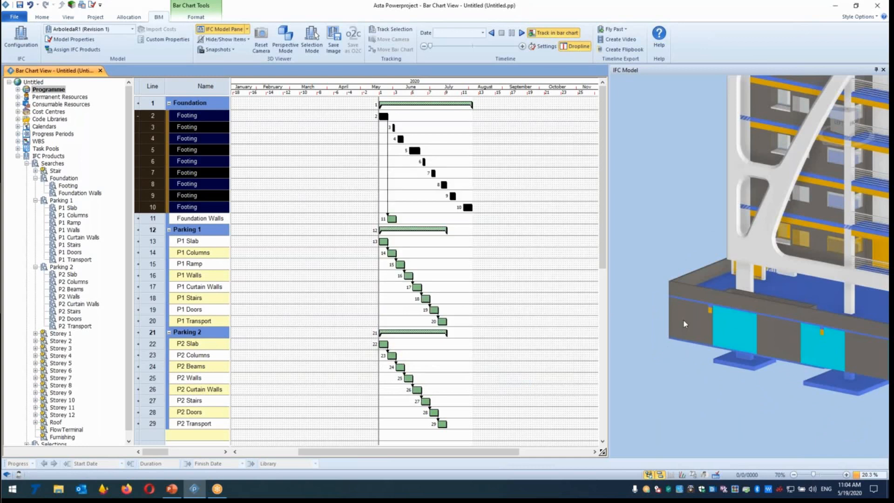
mouse_move(836, 349)
mouse_down()
mouse_move(829, 355)
mouse_move(843, 352)
mouse_up()
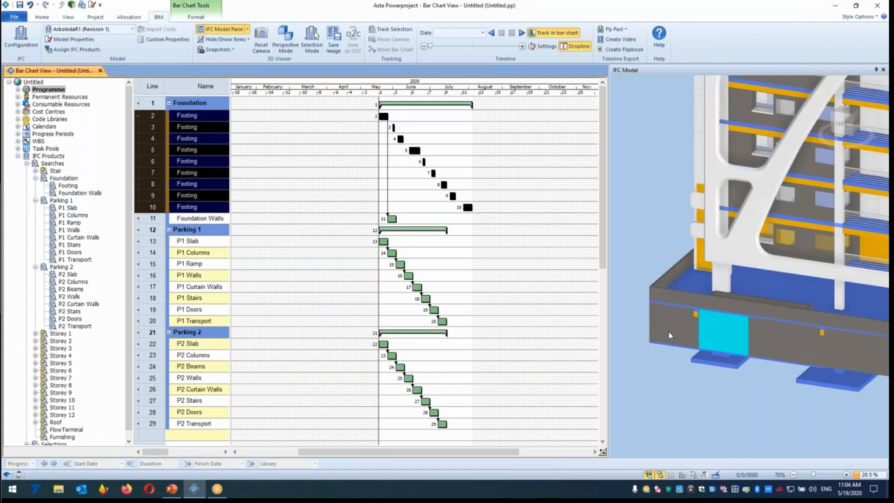
Extend the first Footing bar to 56 days, ending 8/5/2020, and split it in half.
drag(388, 116, 474, 116)
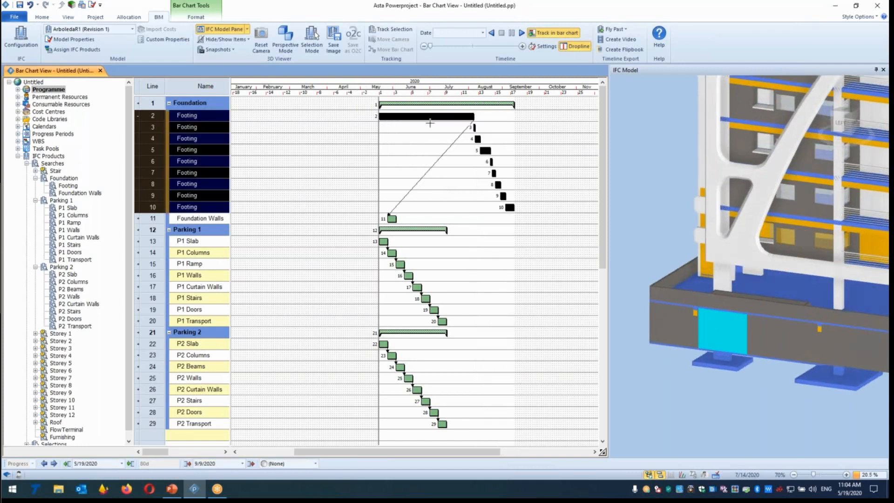
right_click(420, 117)
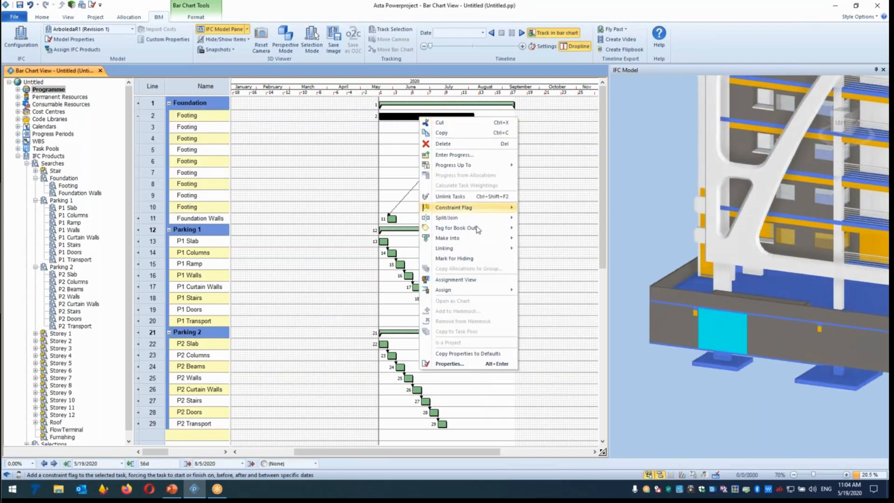
mouse_move(463, 219)
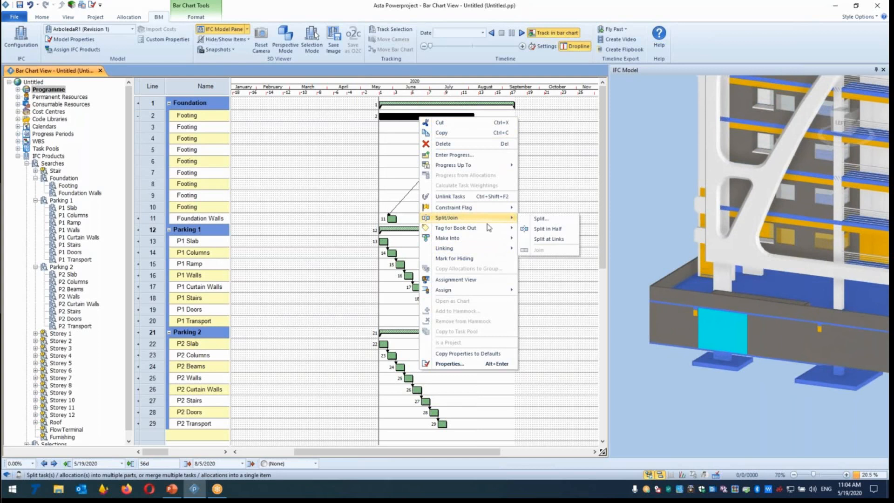
click(548, 229)
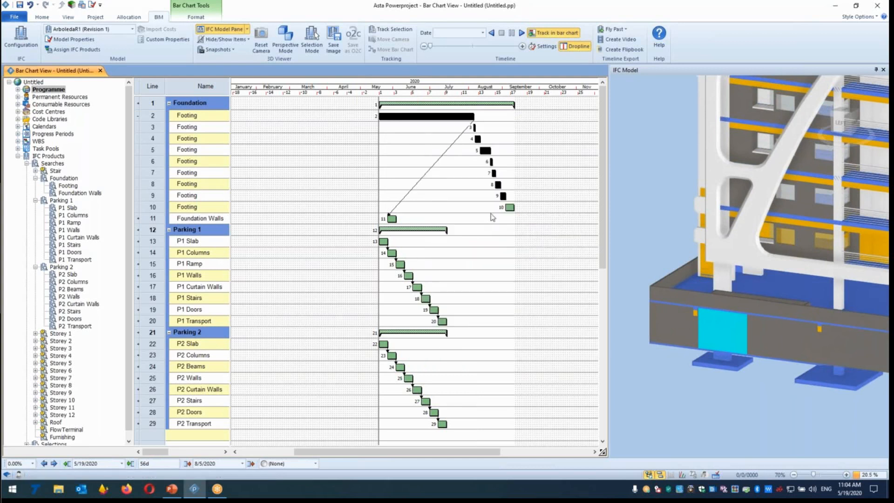
right_click(402, 117)
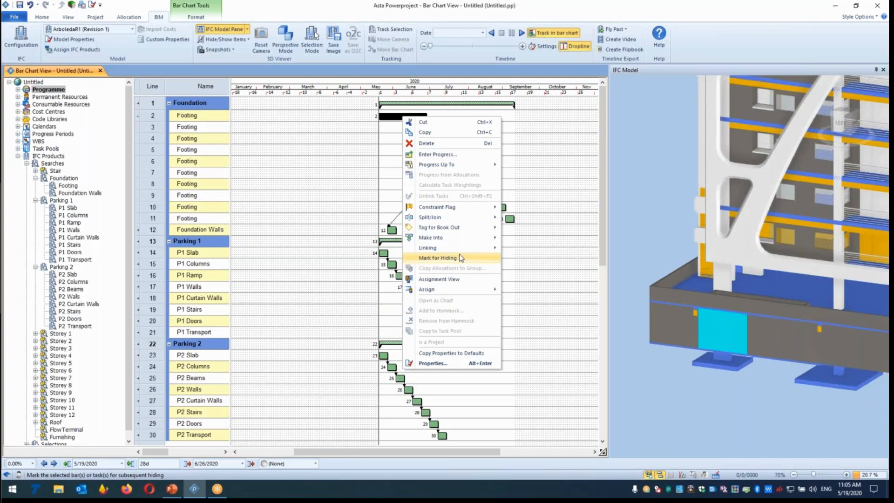
click(544, 16)
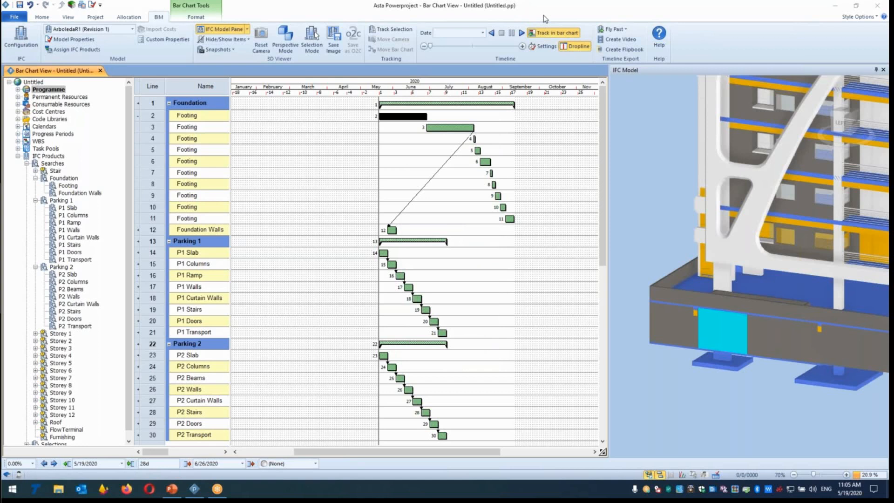
click(248, 31)
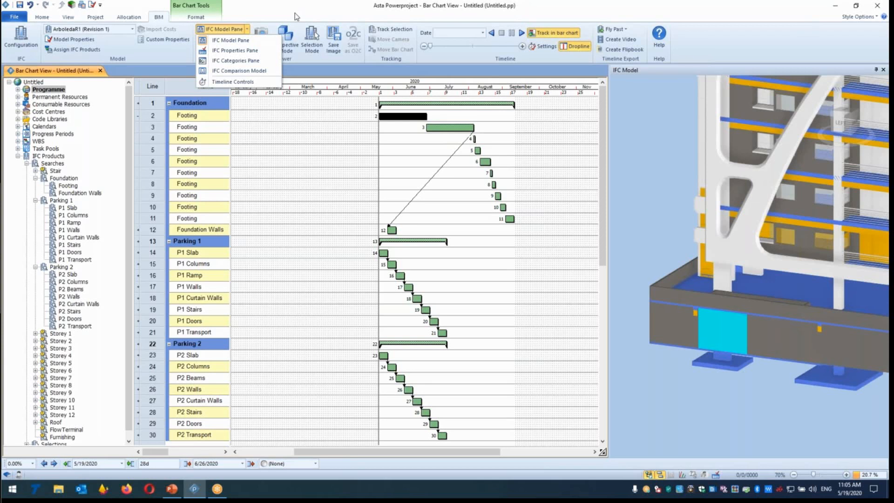
click(261, 15)
click(248, 44)
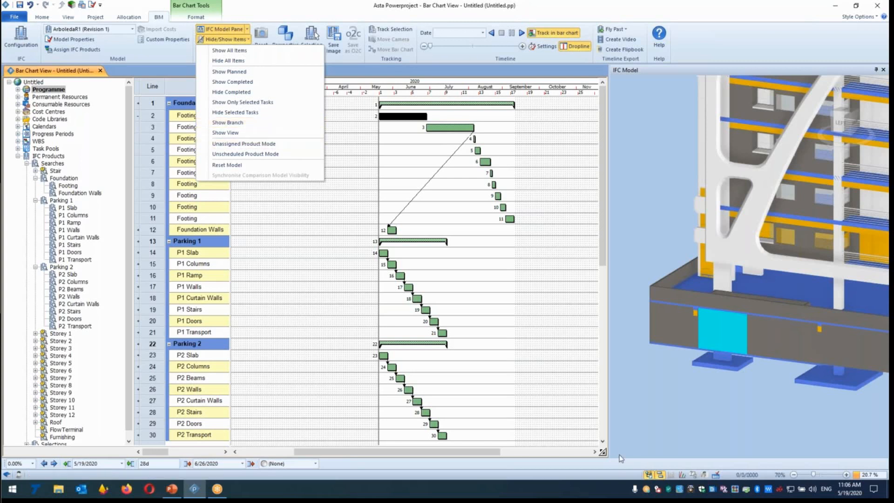
click(651, 475)
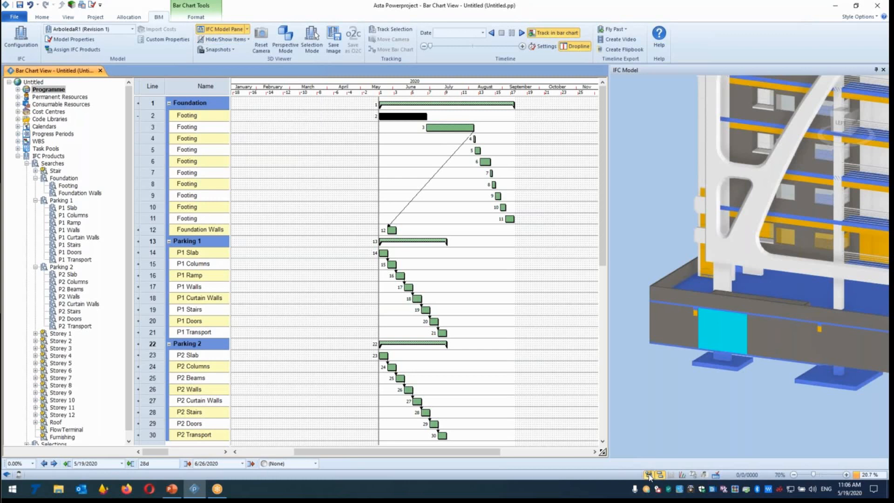
Hide the project tree and widen the IFC model pane, and select the corner footing under the long foundation wall.
click(650, 476)
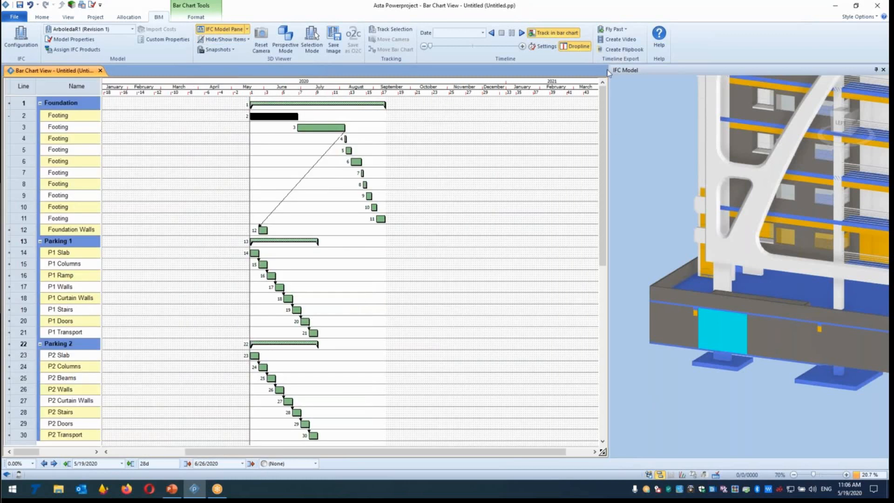
drag(609, 67, 451, 67)
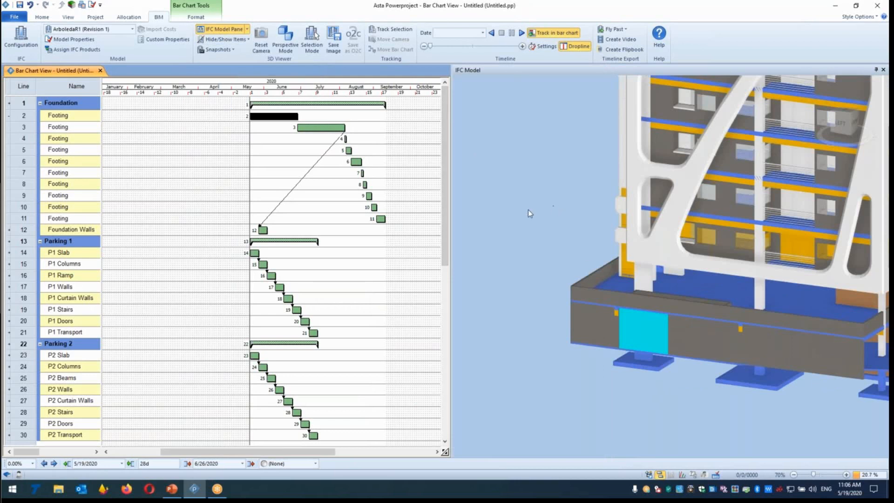
drag(488, 221, 371, 228)
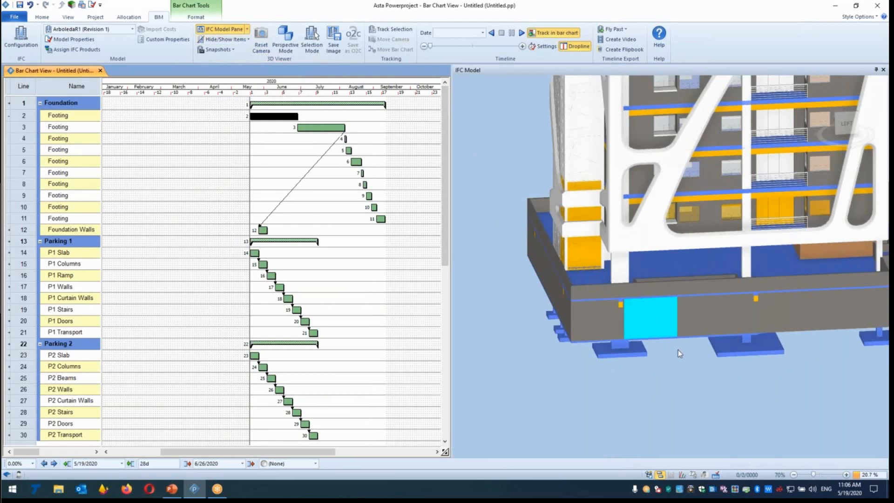
click(631, 353)
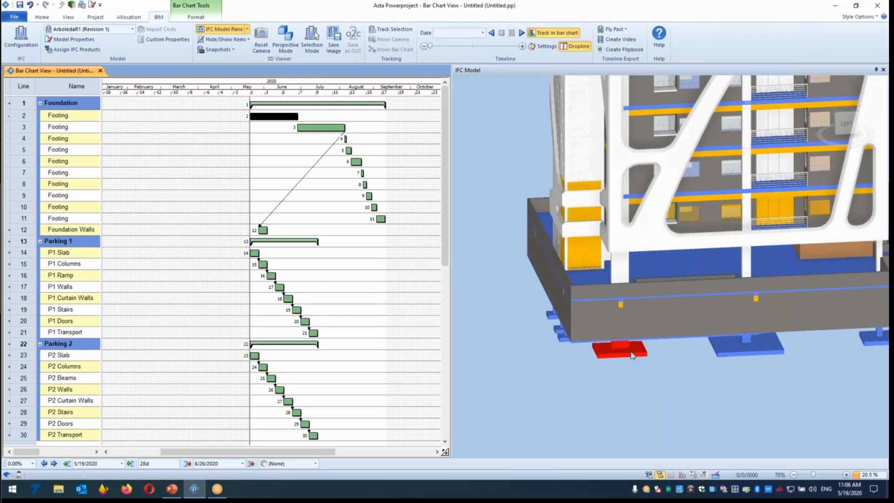
Try the Show Planned filter on the 3D model, and restore the IFC model pane with all items shown.
click(250, 42)
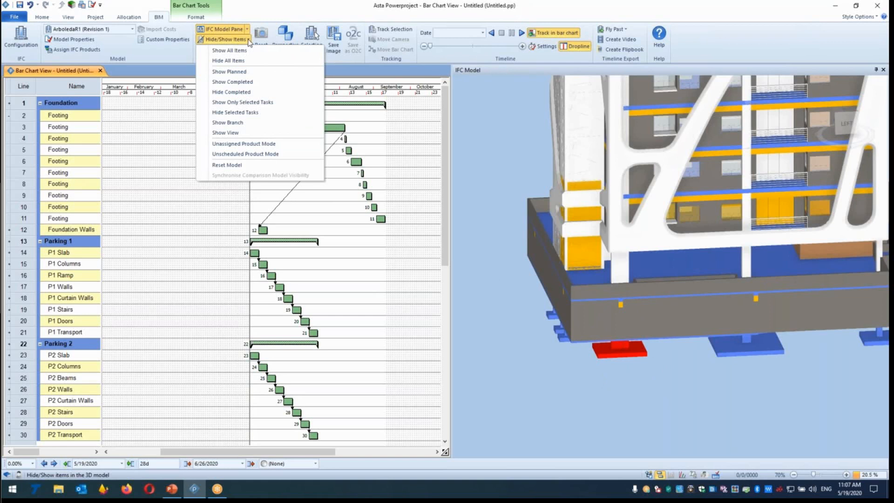
click(253, 73)
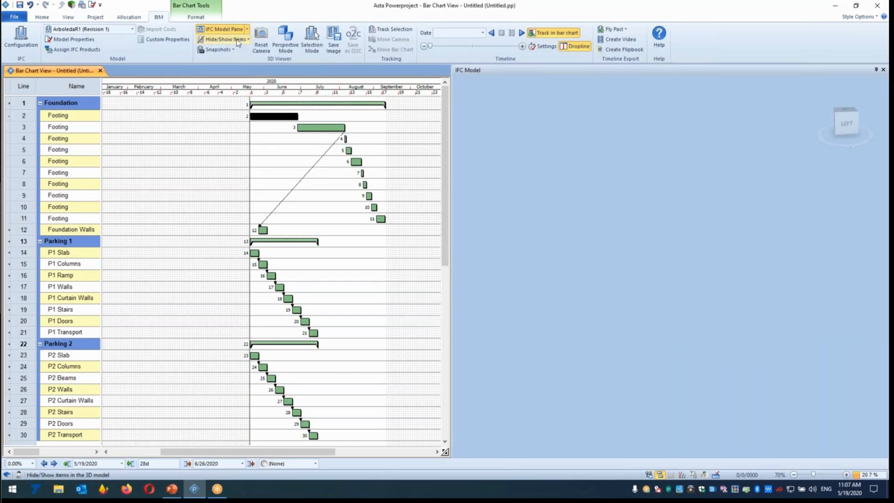
click(246, 30)
click(247, 30)
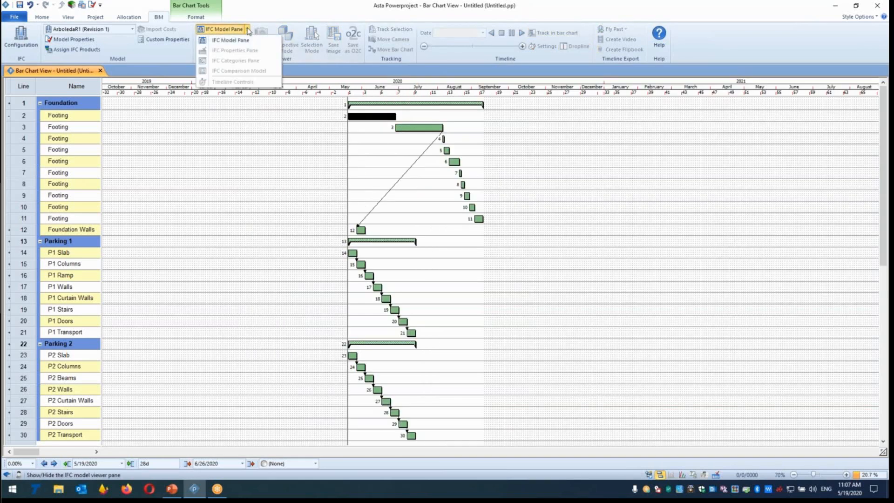
click(234, 38)
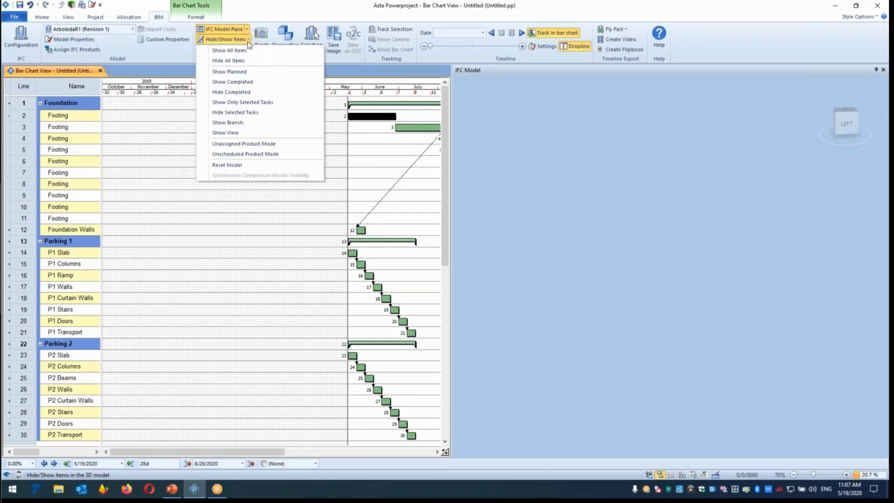
click(250, 50)
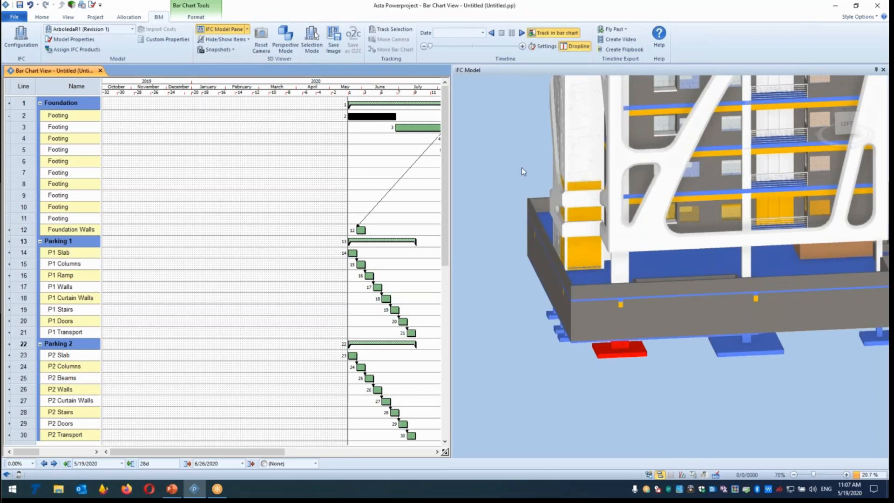
Draw a 14-day Footing bar from 6/1/2020 to 6/18/2020 and try to link it with the selected corner footing in the 3D model.
drag(363, 173, 386, 173)
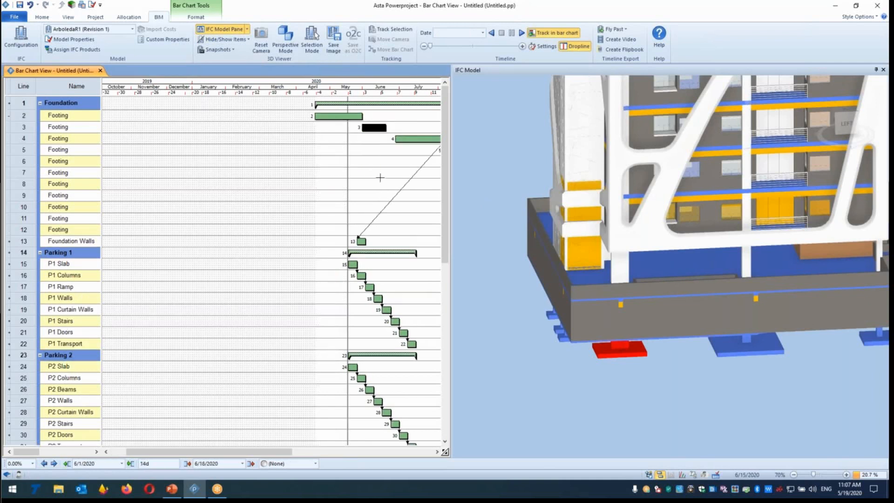
mouse_move(375, 129)
mouse_down()
mouse_move(442, 212)
mouse_move(617, 352)
mouse_up()
drag(616, 352, 616, 352)
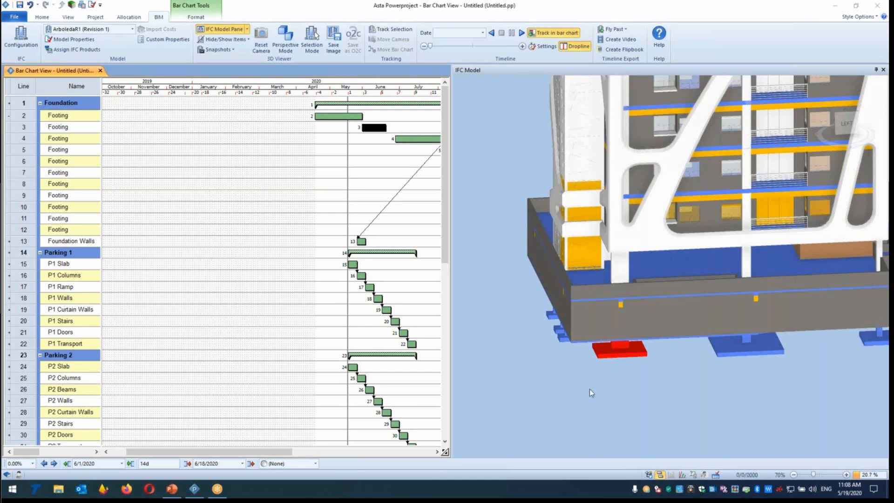
Show the project tree again and create a new IFC product search under Searches.
click(648, 475)
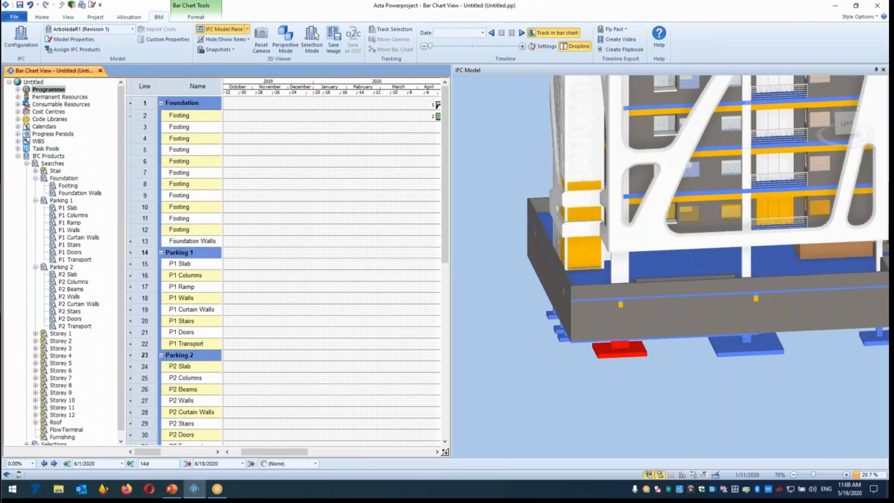
click(51, 164)
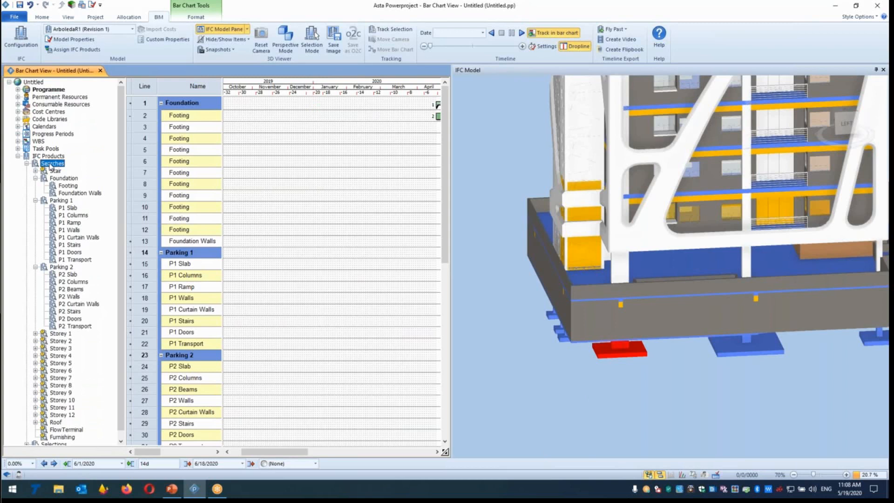
right_click(37, 164)
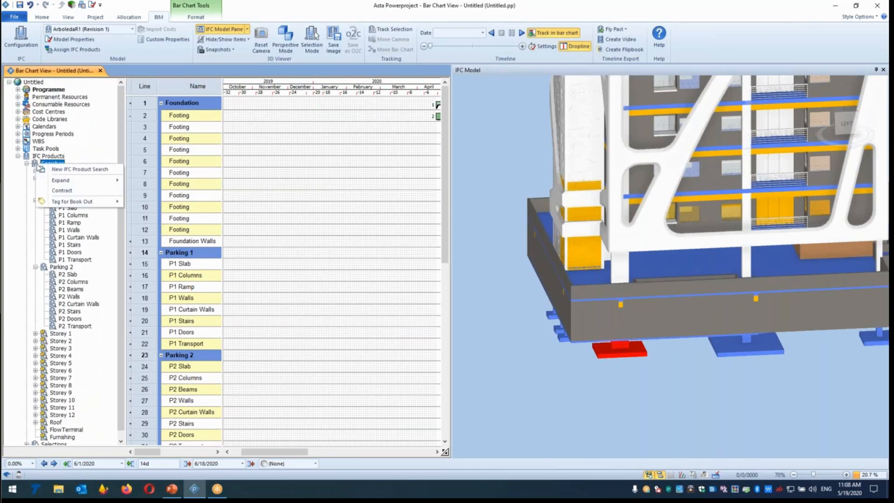
click(69, 169)
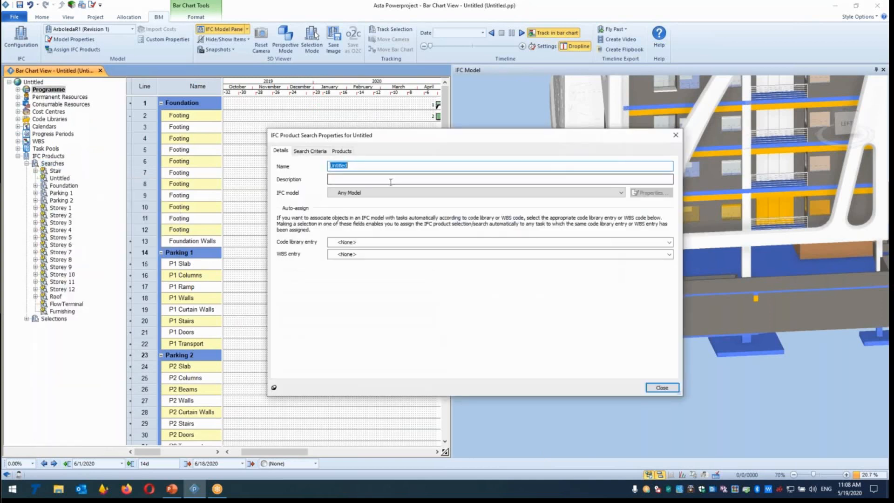
Review the new IFC product search's details, search criteria and products settings, and close its properties.
click(306, 154)
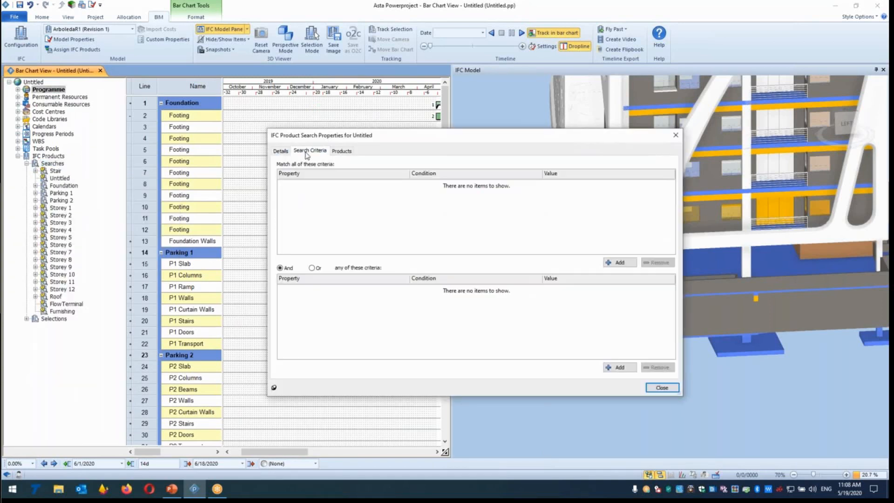
click(339, 155)
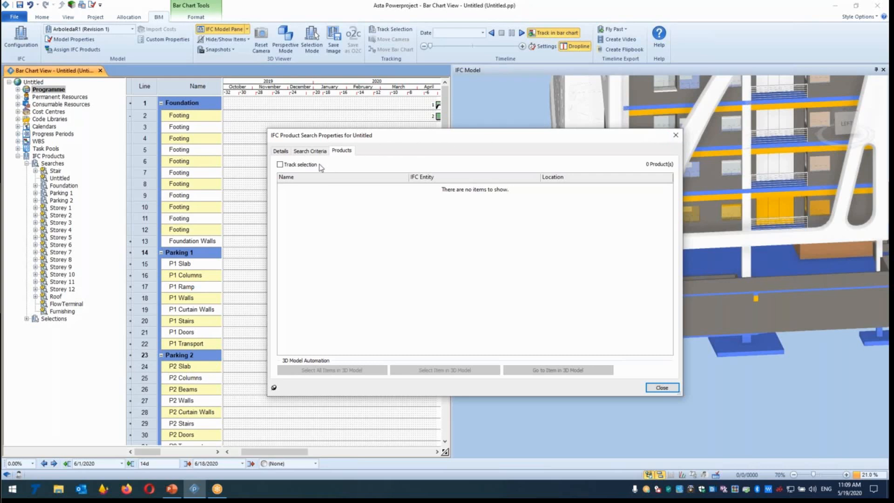
click(280, 151)
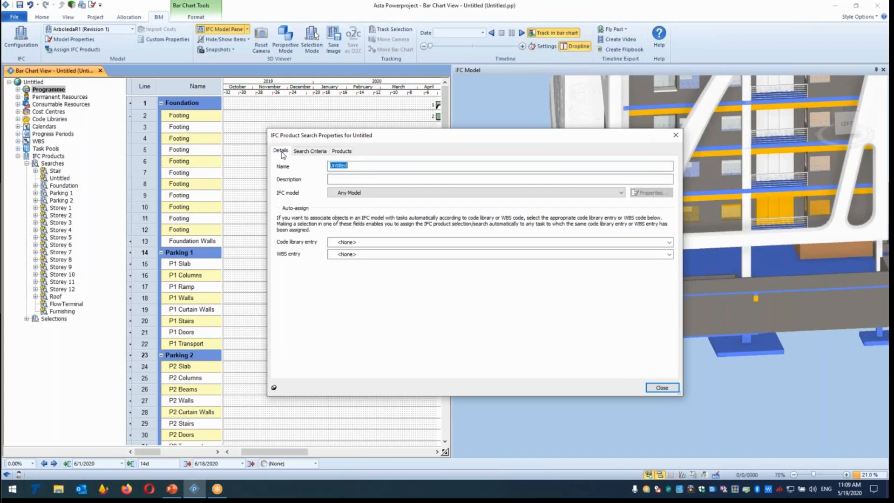
click(317, 151)
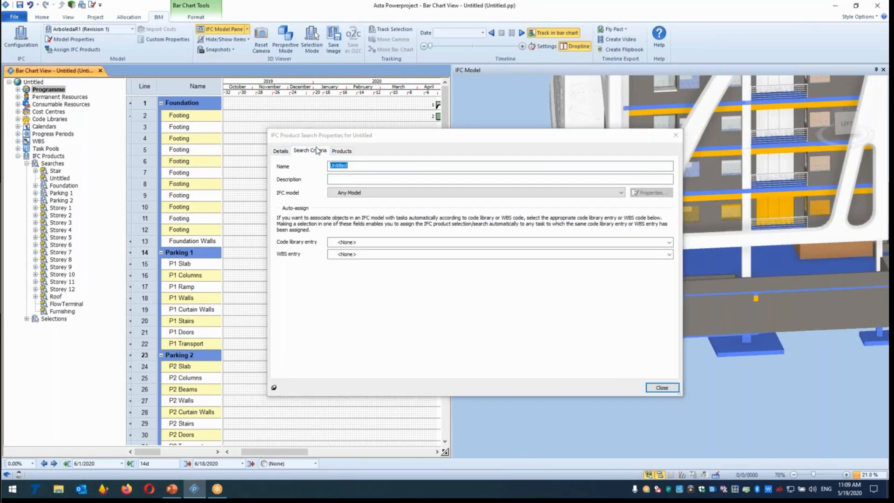
click(342, 151)
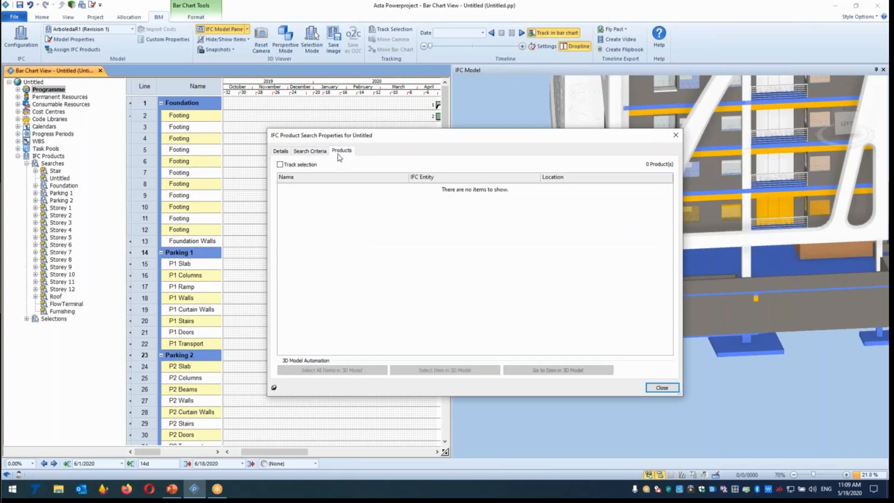
click(676, 135)
Show the IFC Categories pane and expand its Type and Location categories.
click(248, 30)
click(223, 61)
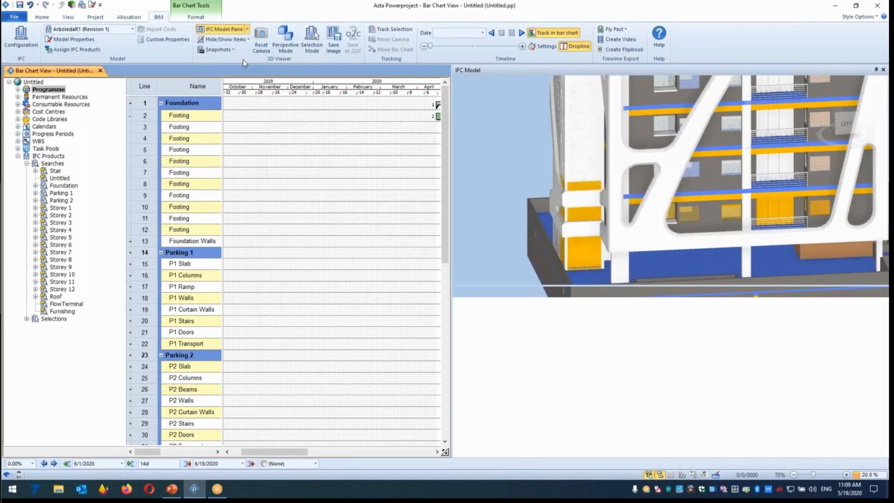
click(466, 302)
click(459, 301)
click(466, 302)
click(458, 360)
Expand Default Site to the Default Building levels and show only Story 1, Story 5 and Story 8 in the 3D model.
scroll(731, 123, down, 5)
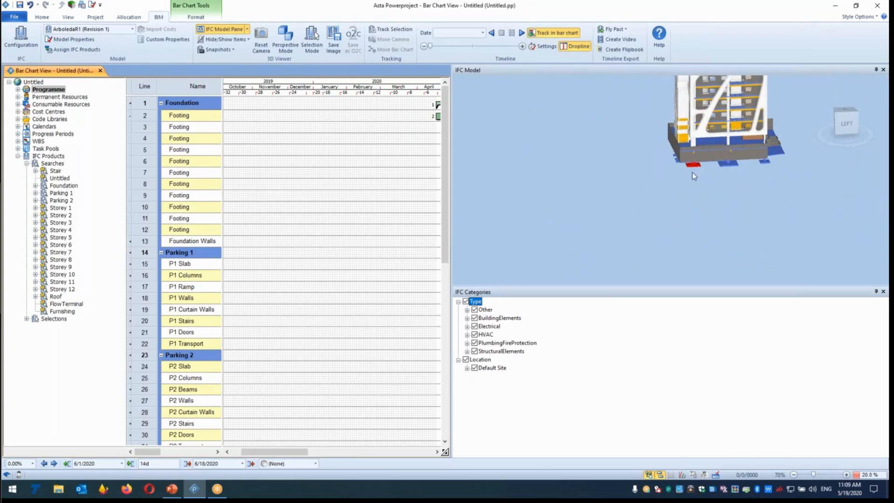
click(690, 177)
scroll(689, 180, down, 5)
scroll(676, 208, up, 3)
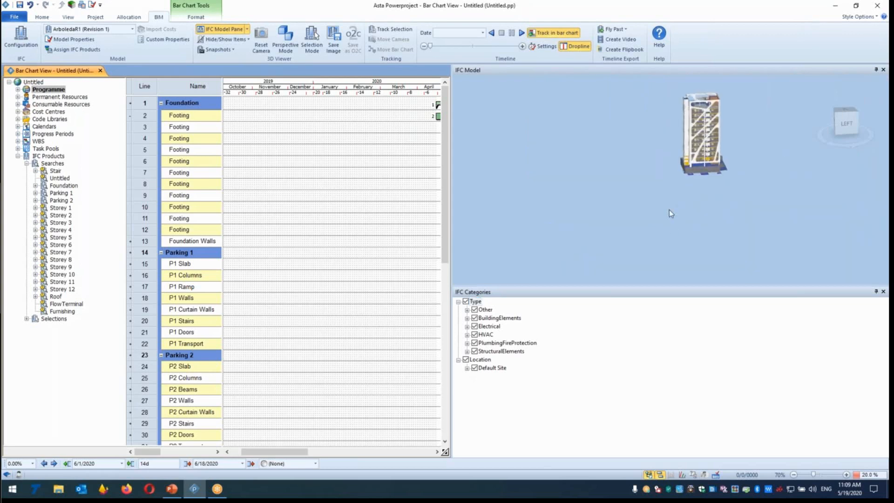
click(467, 368)
click(475, 376)
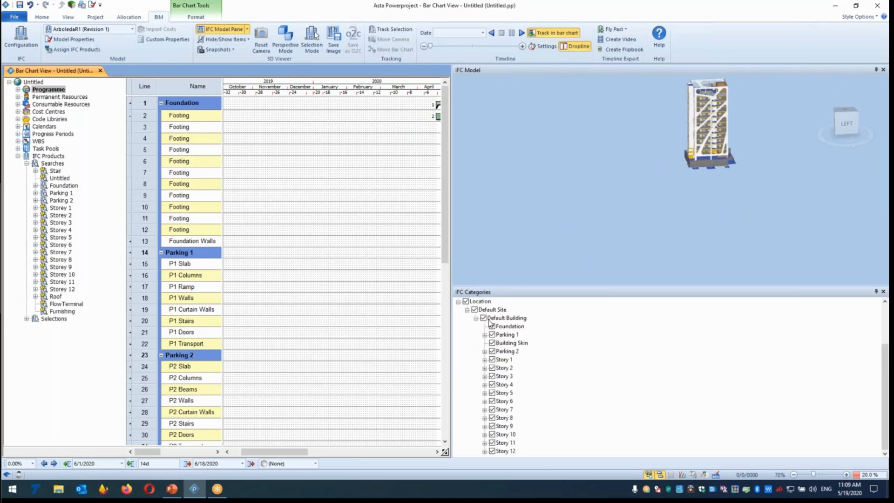
click(483, 318)
click(493, 360)
click(492, 393)
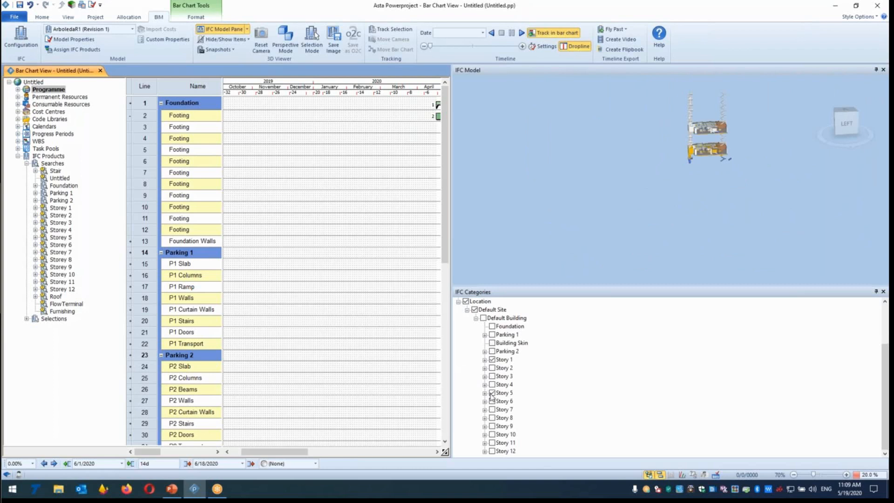
click(492, 418)
scroll(716, 147, up, 5)
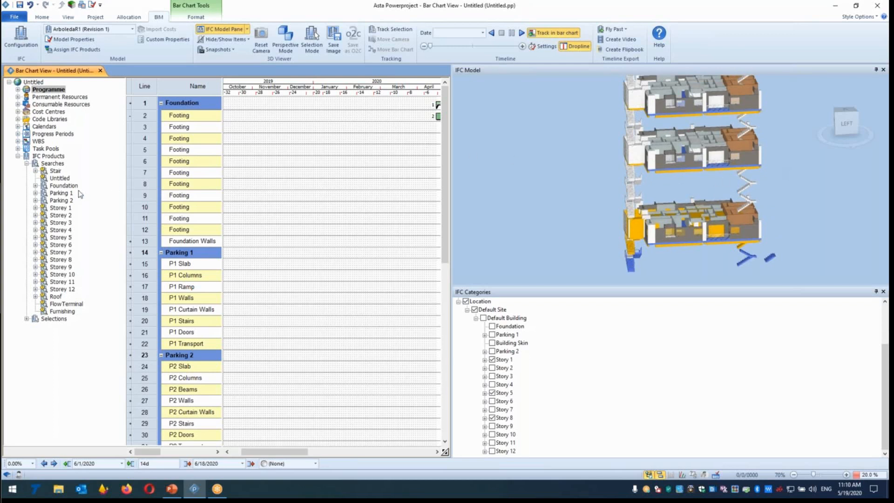
mouse_move(60, 195)
mouse_down()
mouse_move(251, 151)
mouse_move(471, 128)
mouse_move(114, 202)
mouse_move(56, 198)
mouse_up()
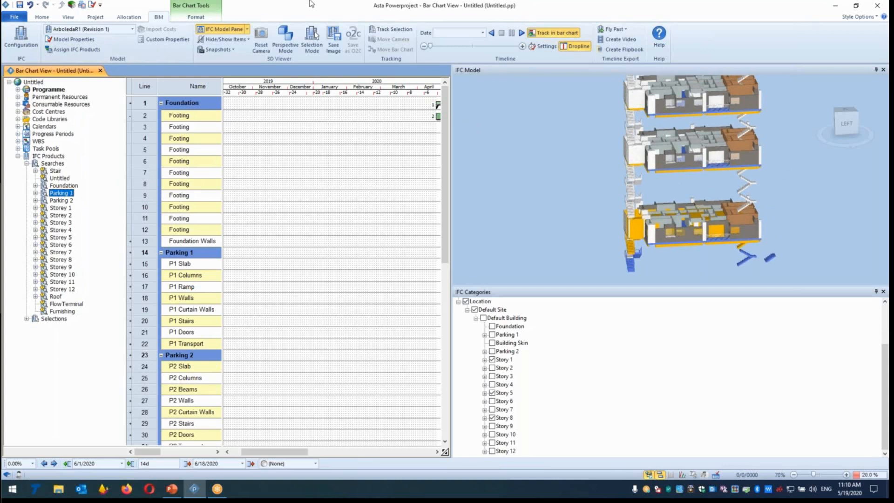
click(549, 34)
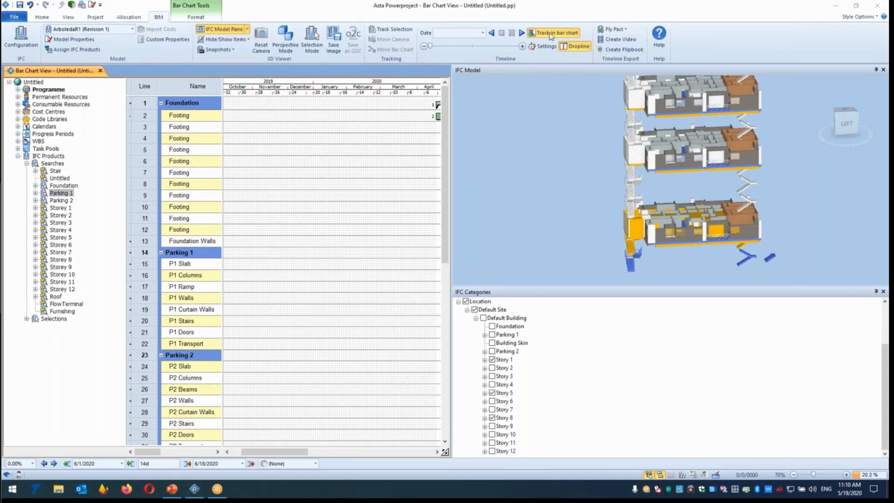